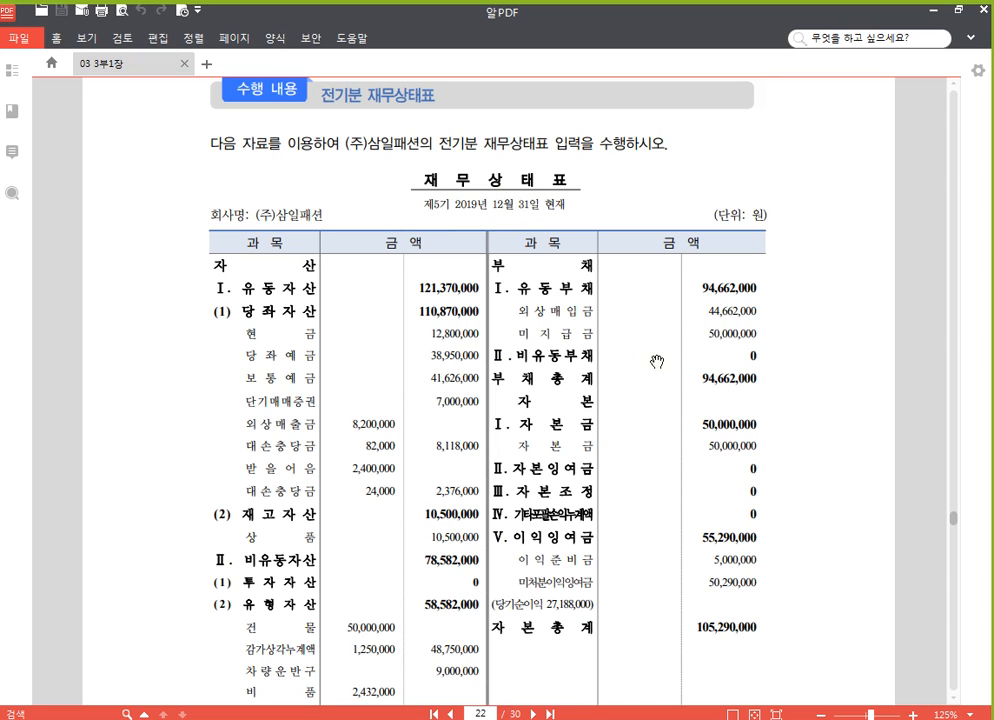
# Write the blue text note "전기말재무상태표" beside the balance sheet title and draw a blue rectangle around the date "12월 31일"
pyautogui.hotkey('ctrl', 'F12')
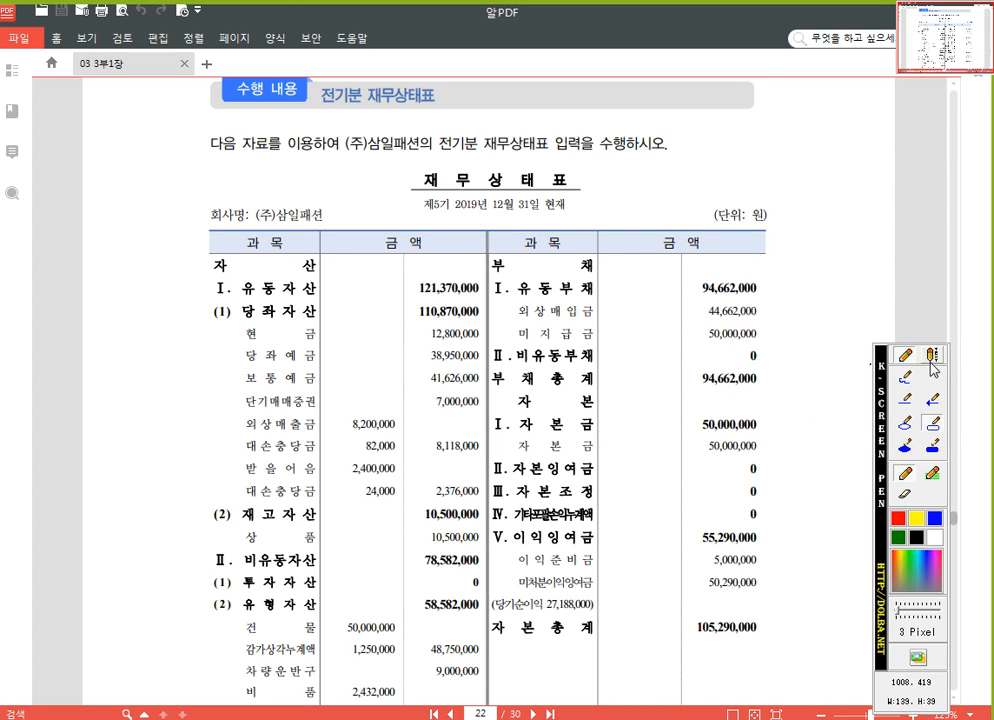
pyautogui.click(932, 358)
pyautogui.click(595, 184)
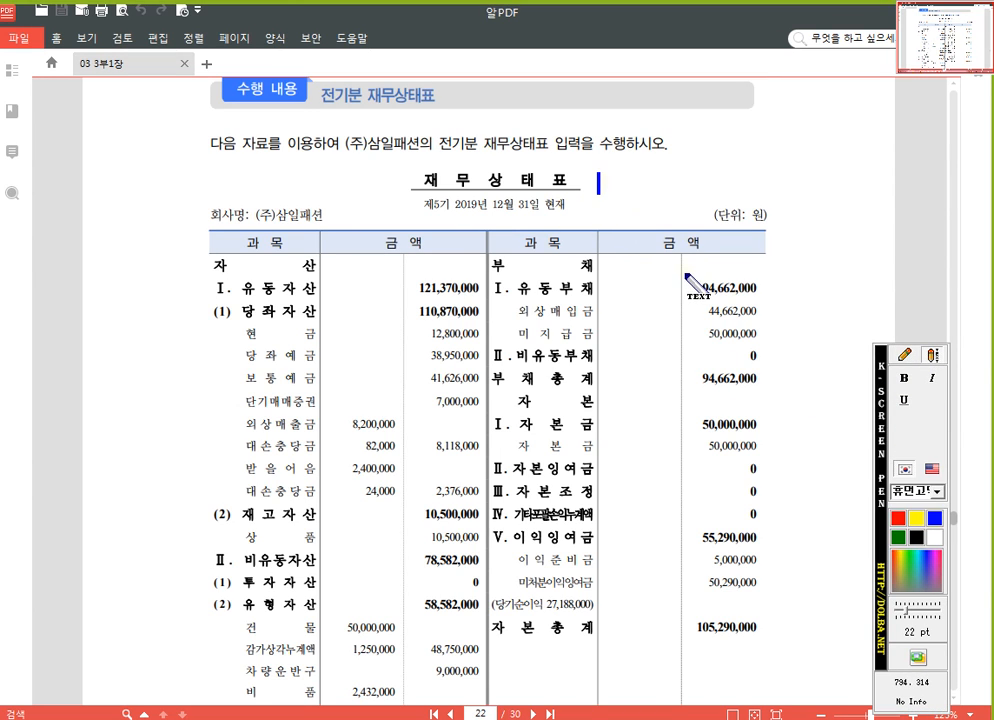
pyautogui.write('W')
pyautogui.press('BackSpace')
pyautogui.write('전기말')
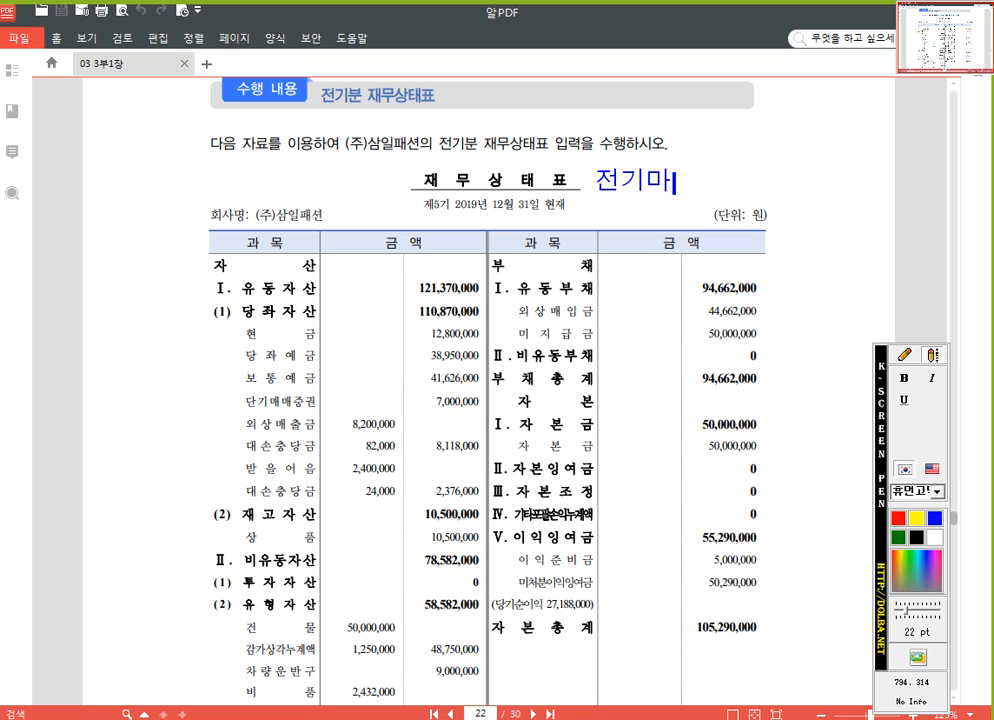
pyautogui.write('재무상태표')
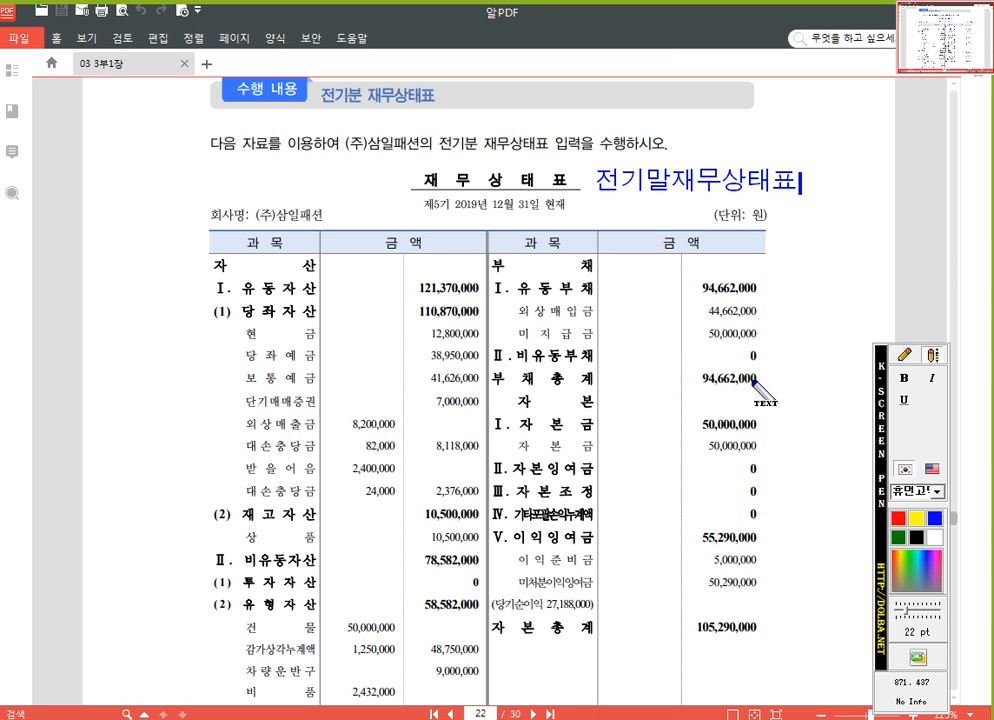
pyautogui.click(905, 356)
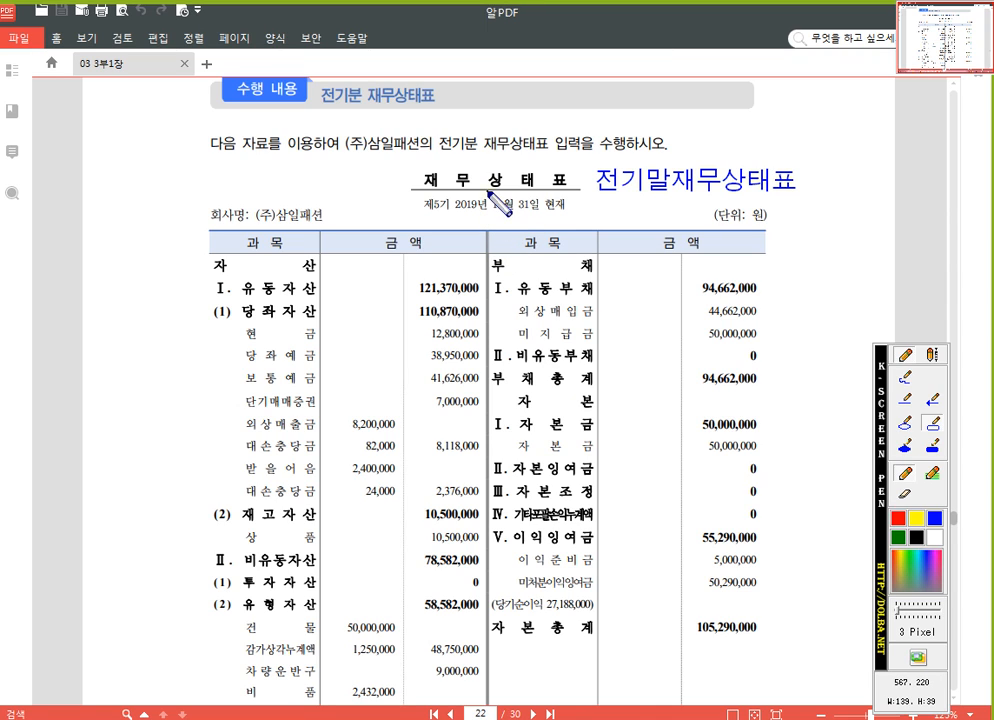
pyautogui.moveTo(487, 190); pyautogui.dragTo(534, 214)
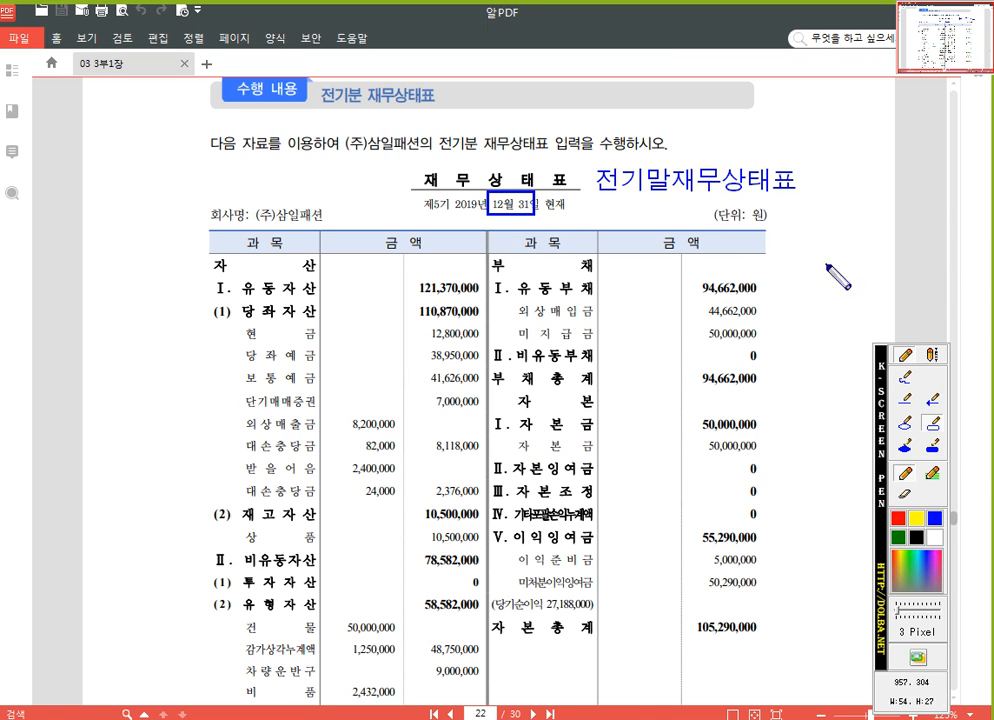
# Add red text notes reading "12/31" and "기말" in the page margin beside the balance sheet heading
pyautogui.click(931, 354)
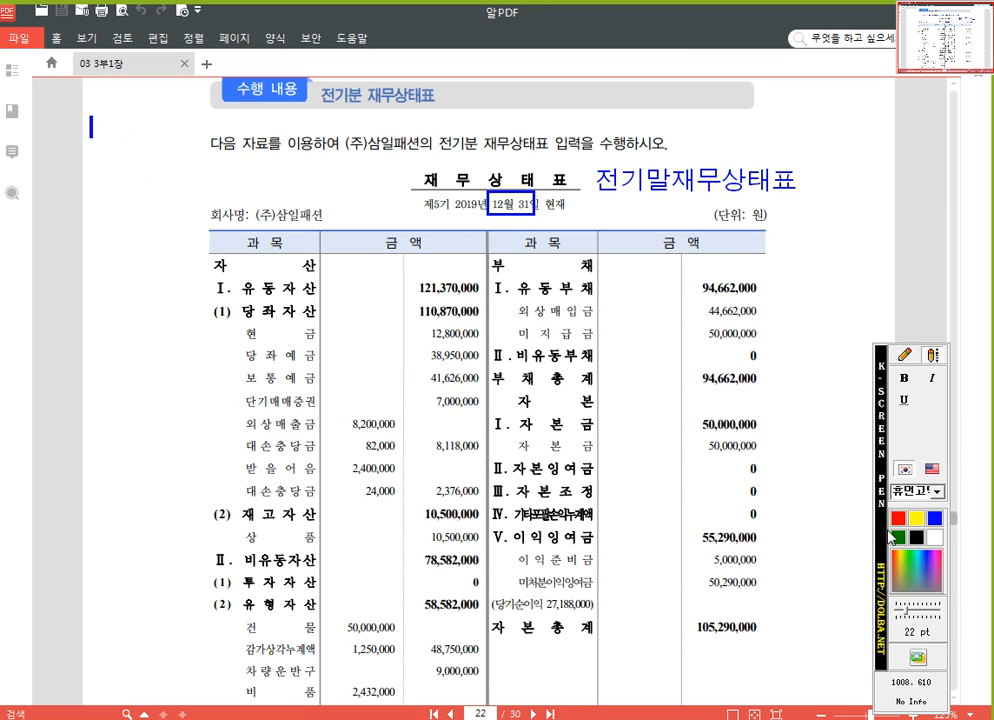
pyautogui.click(93, 128)
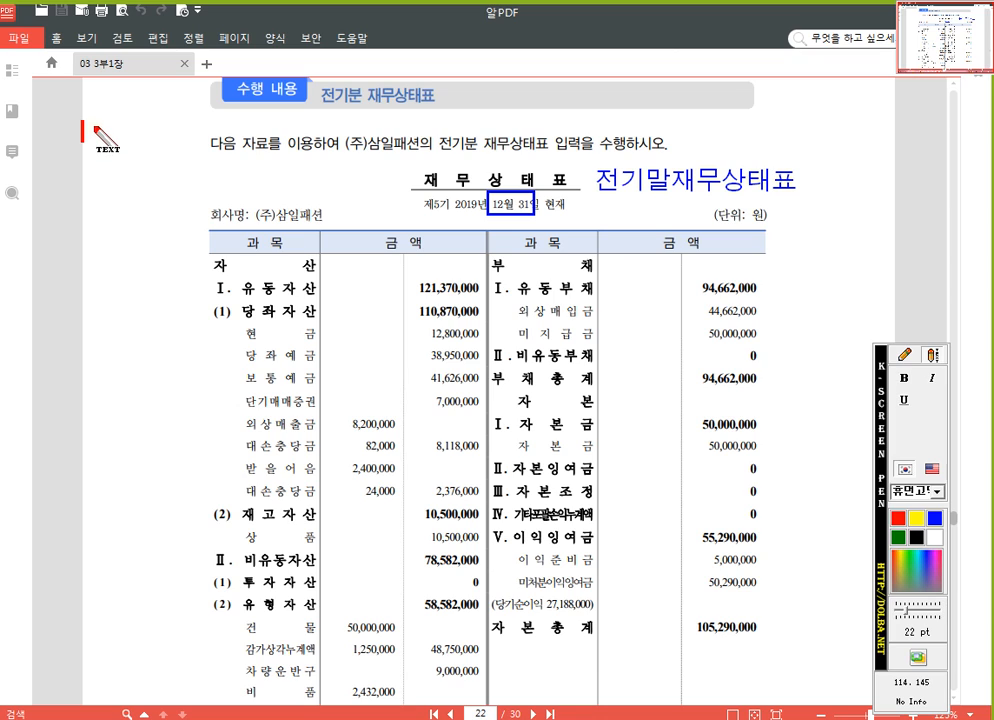
pyautogui.write('12/31')
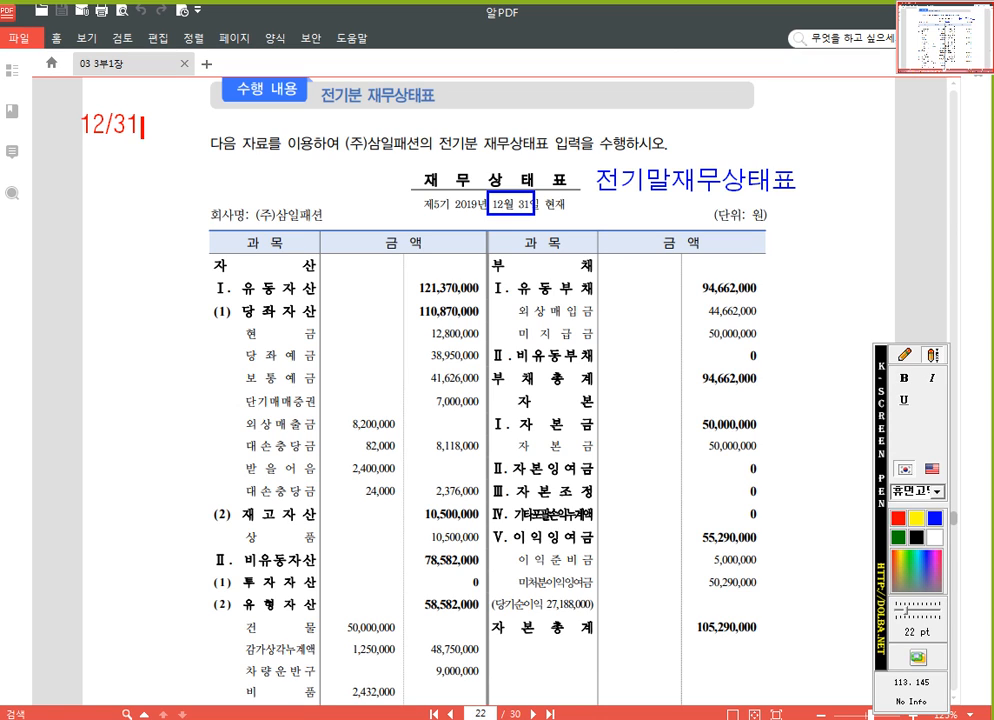
pyautogui.press('Return')
pyautogui.write('김')
pyautogui.write('말')
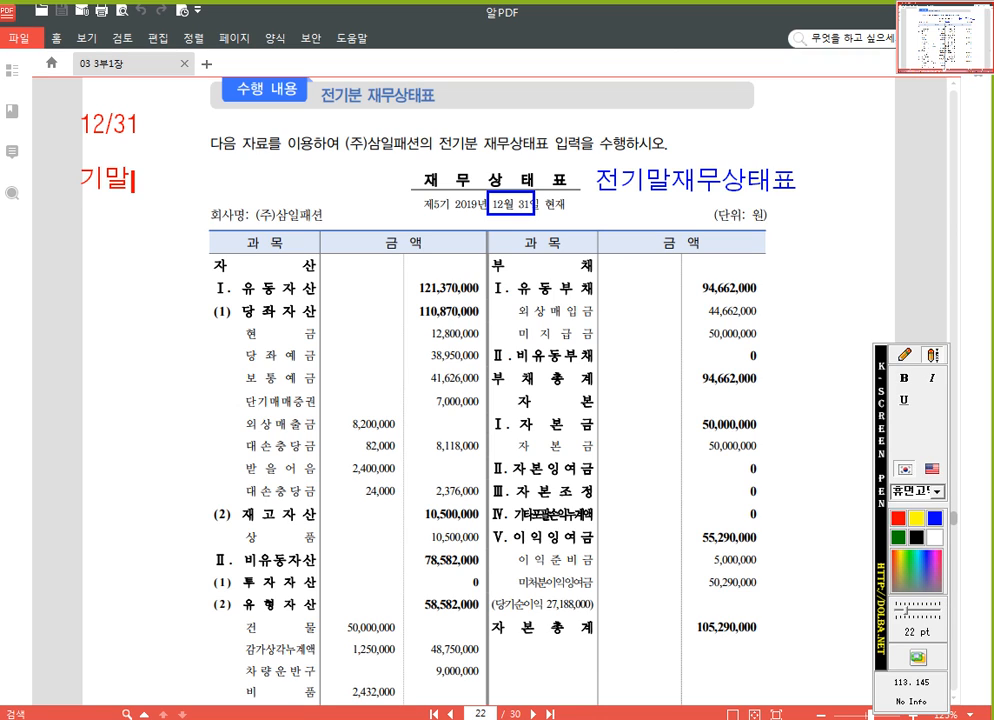
# Add the lines "보고기간 종료일" and "재무상태표일" below the red "기말" note, and clear all screen annotations
pyautogui.press('Return')
pyautogui.write('보고기간 종료일')
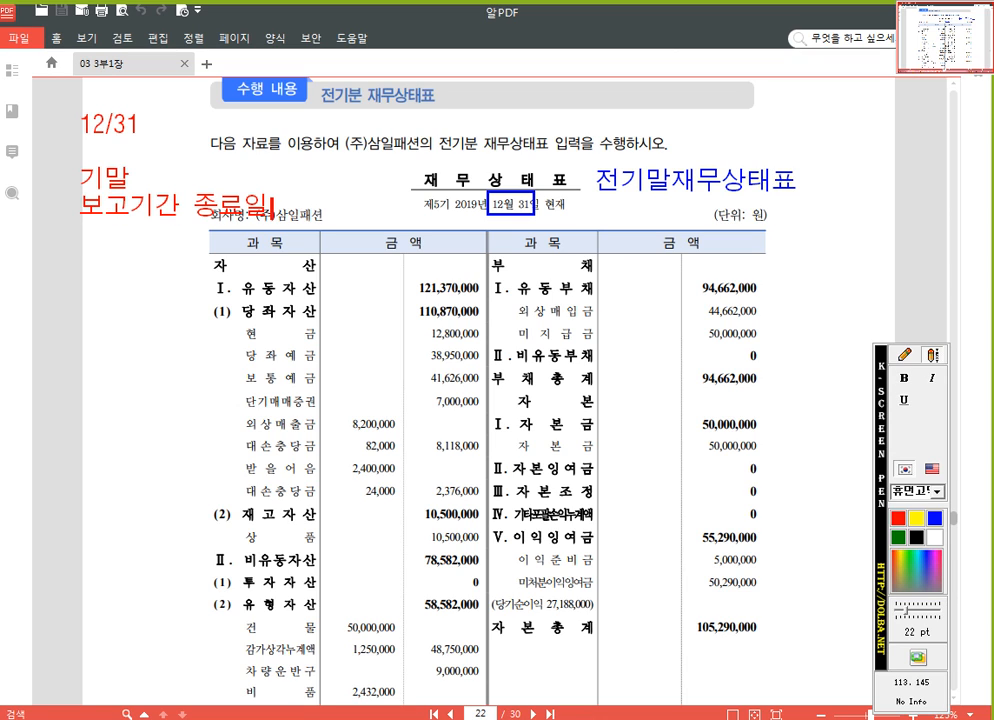
pyautogui.press('Return')
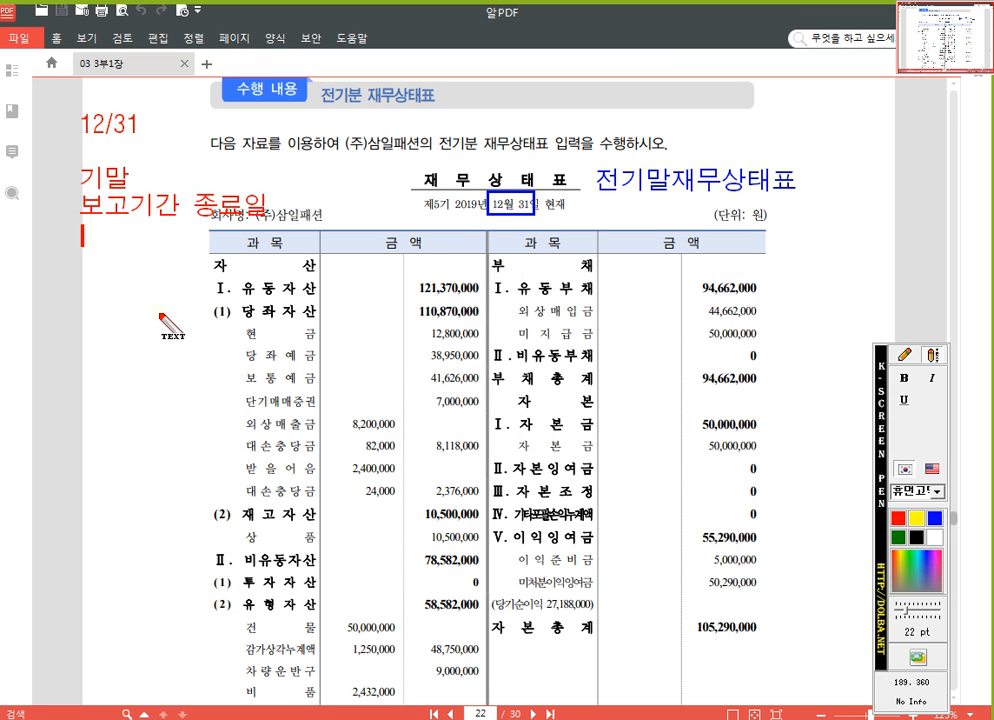
pyautogui.write('재무상태')
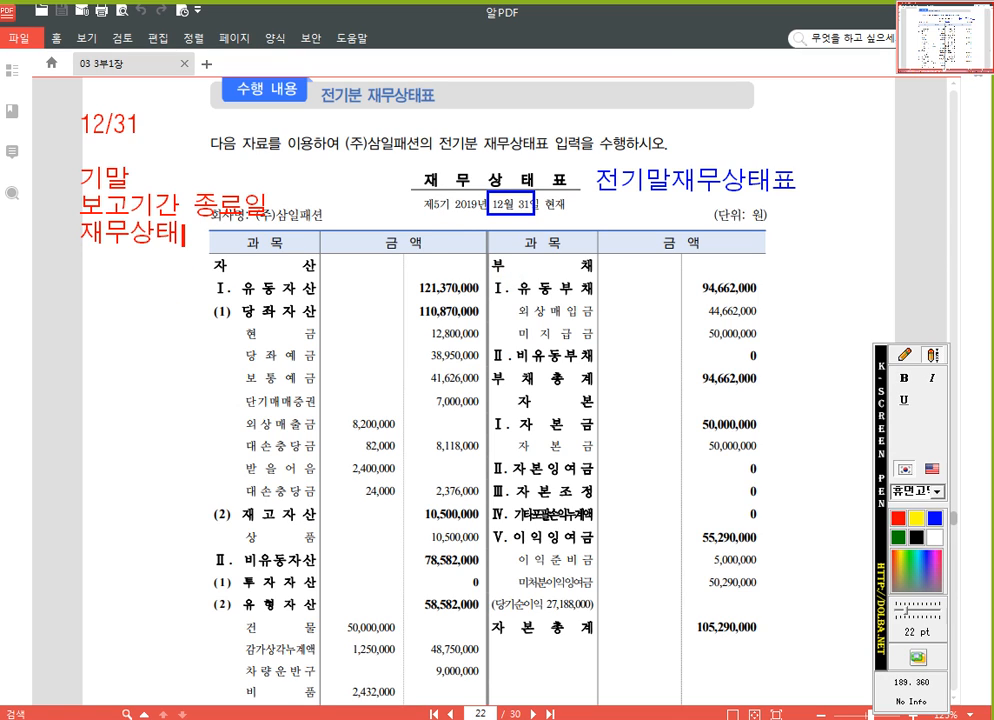
pyautogui.write('표일')
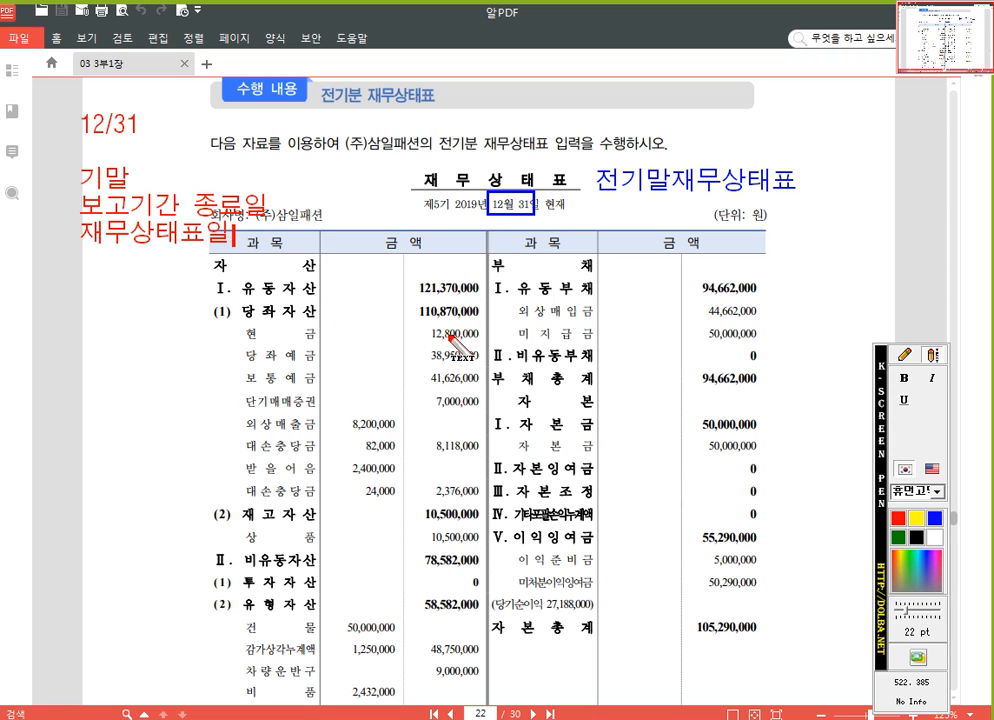
pyautogui.moveTo(470, 352); pyautogui.dragTo(450, 340)
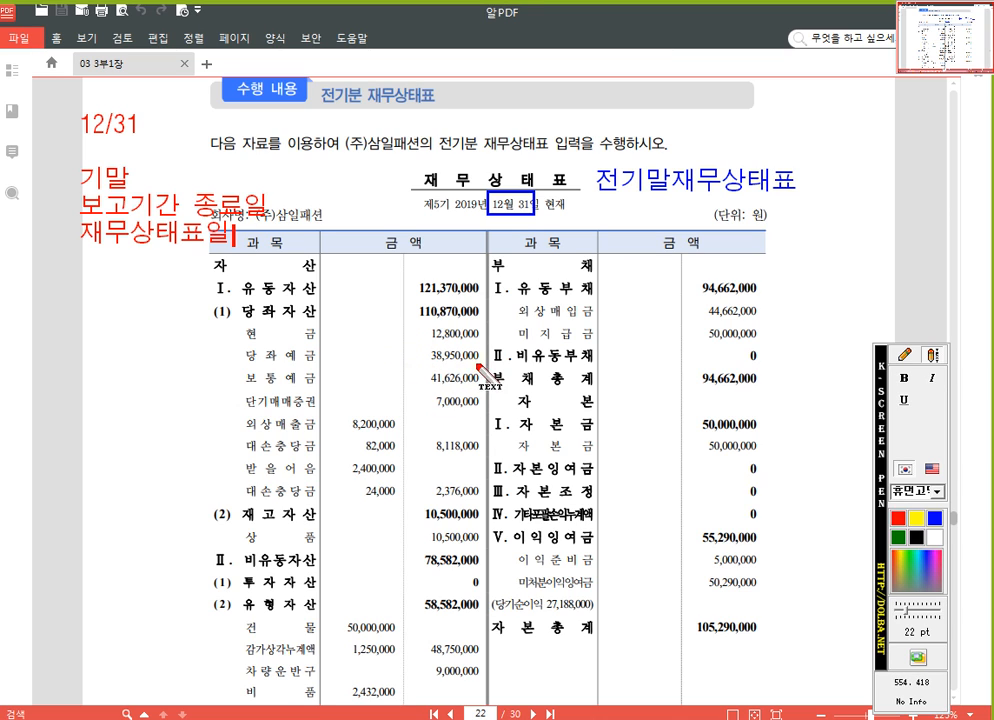
pyautogui.press('Escape')
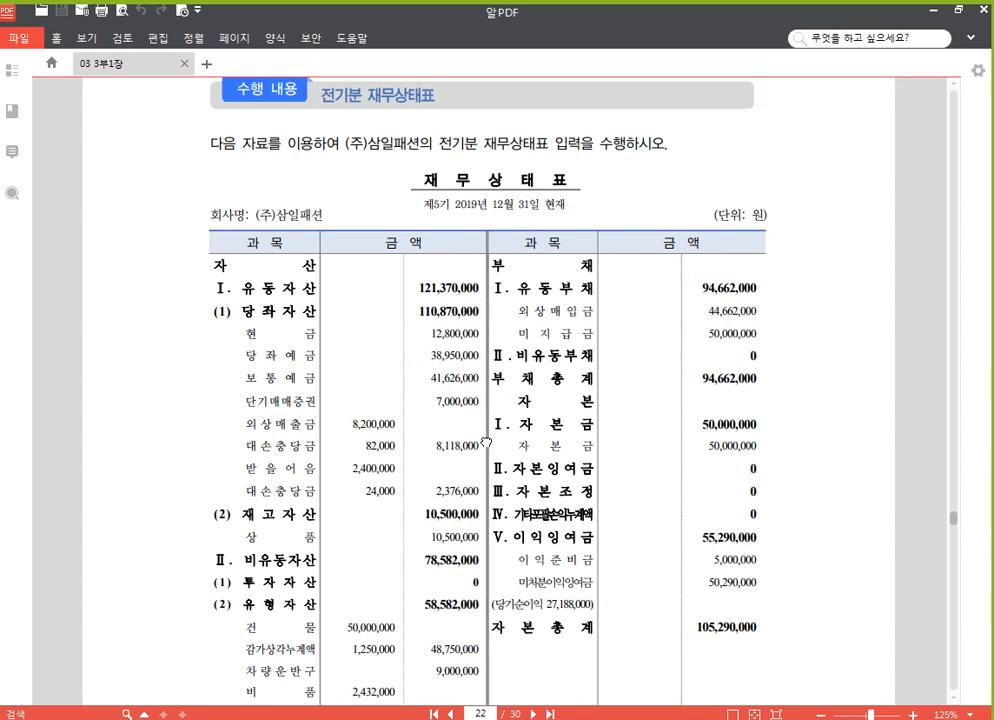
# Draw a red equals sign between the bottom totals, circle "자산총계" and "부채와자본총계" freehand, and clear the markings
pyautogui.scroll(-3, 377, 333)
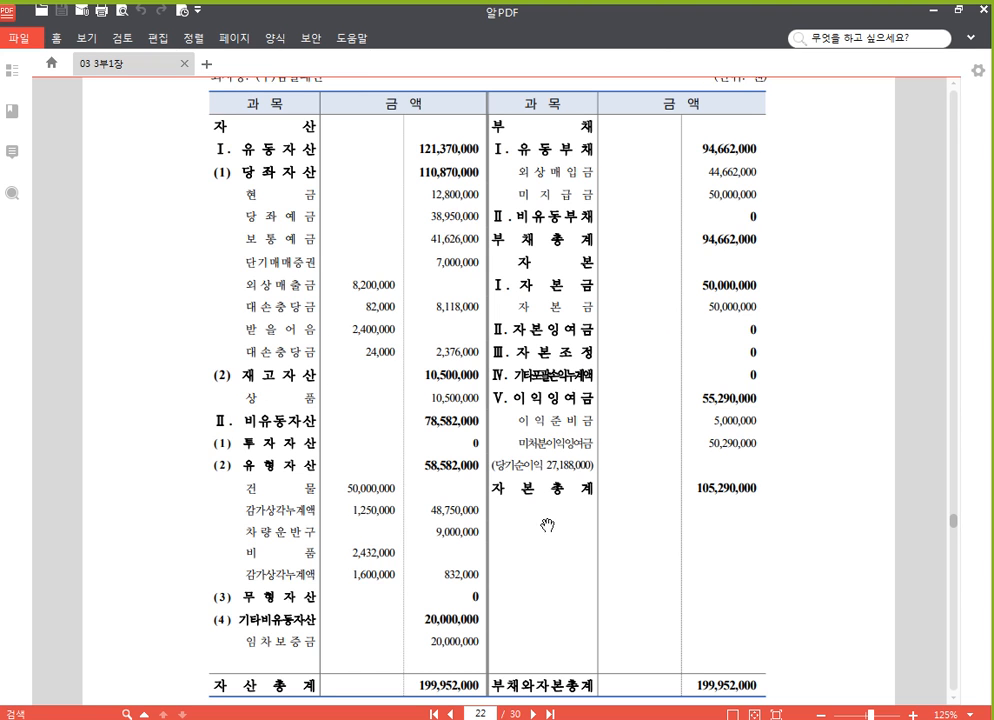
pyautogui.moveTo(519, 593); pyautogui.dragTo(529, 470)
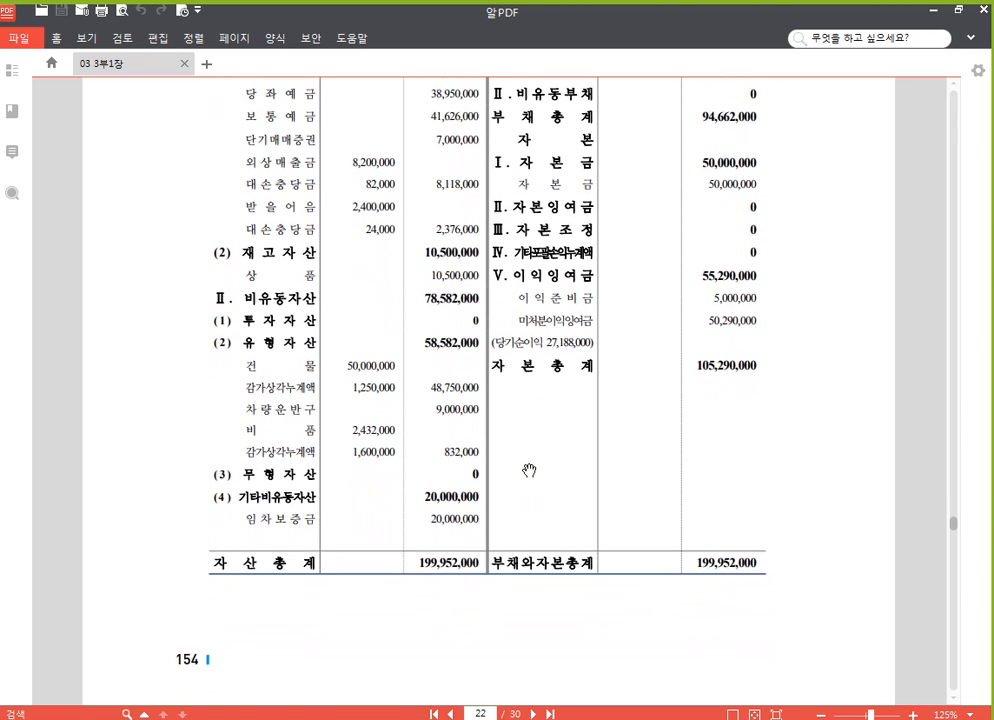
pyautogui.press('F2')
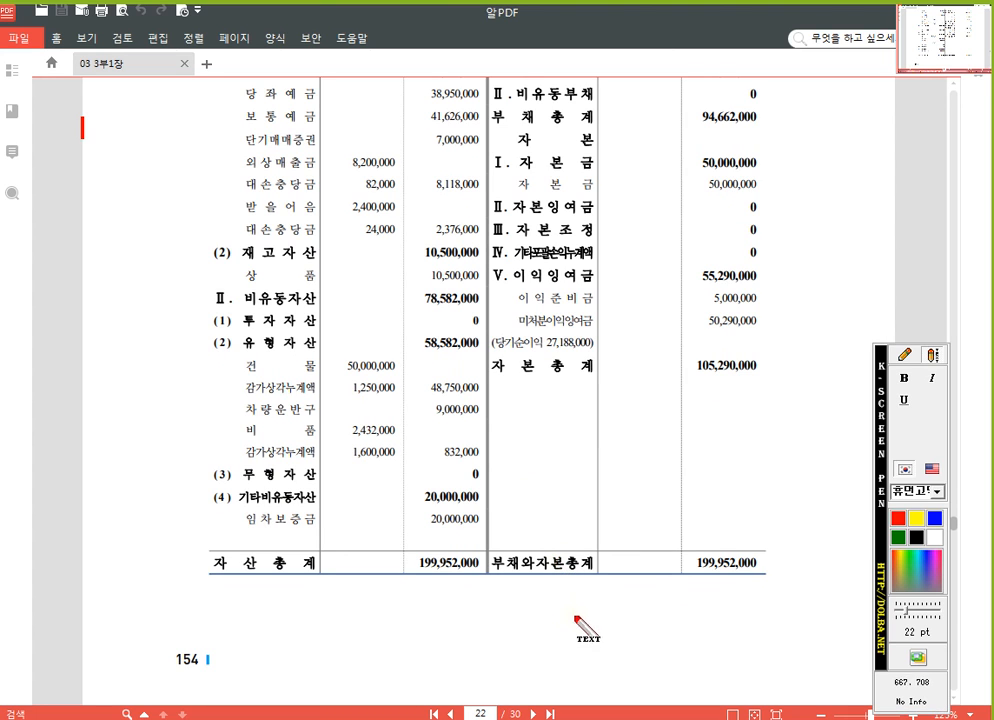
pyautogui.click(904, 355)
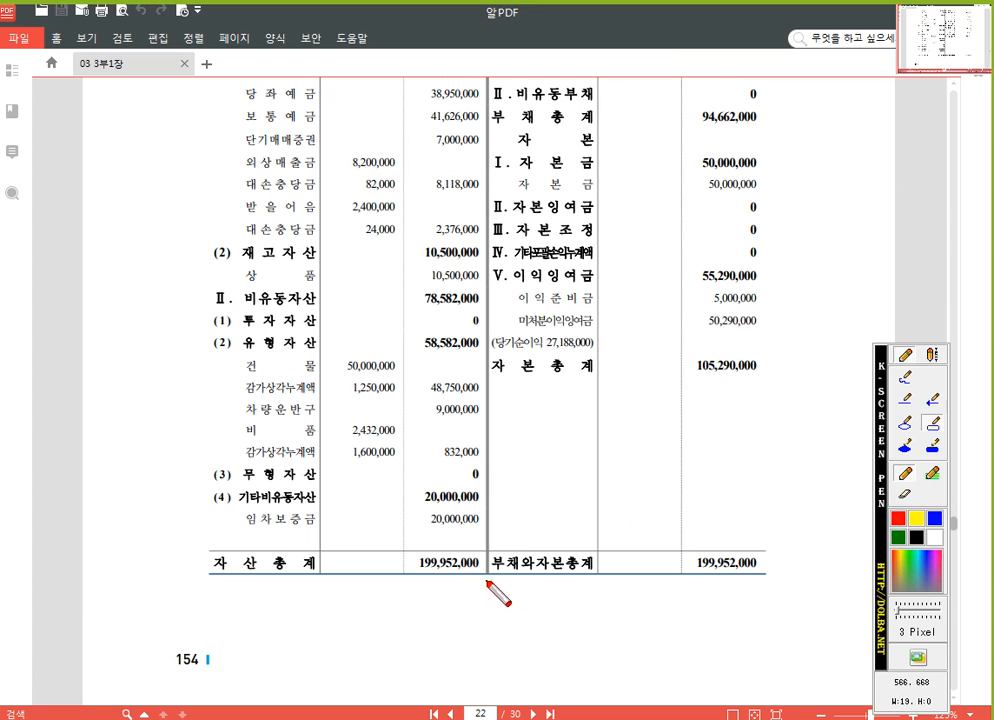
pyautogui.click(906, 380)
pyautogui.moveTo(476, 581)
pyautogui.mouseDown()
pyautogui.moveTo(500, 578)
pyautogui.moveTo(497, 590)
pyautogui.mouseUp()
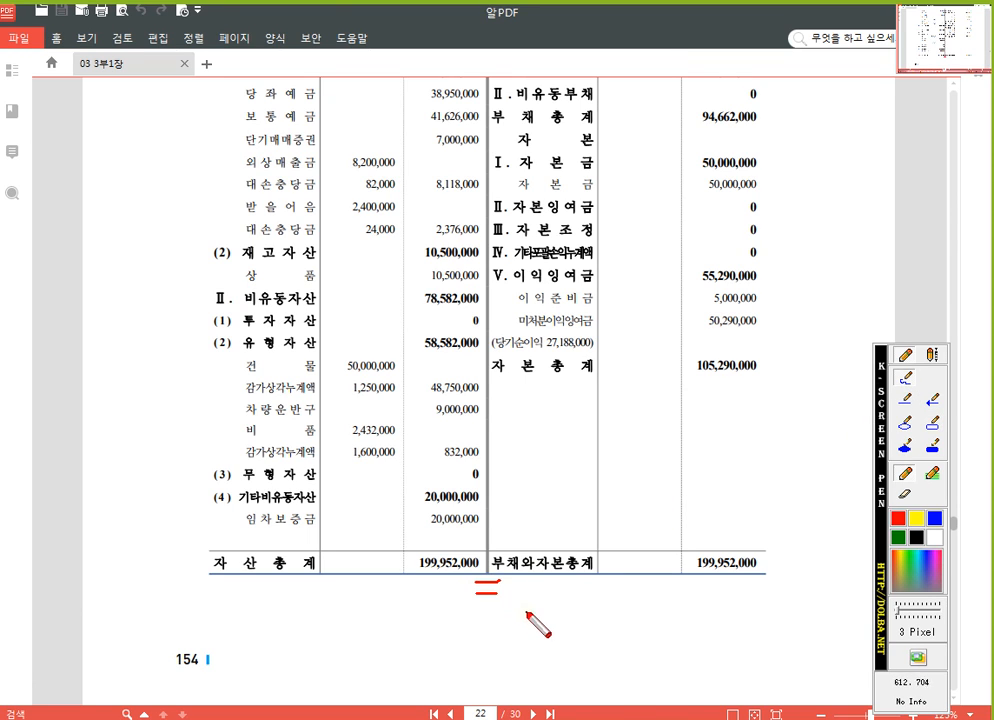
pyautogui.moveTo(322, 588)
pyautogui.mouseDown()
pyautogui.moveTo(175, 541)
pyautogui.moveTo(322, 582)
pyautogui.mouseUp()
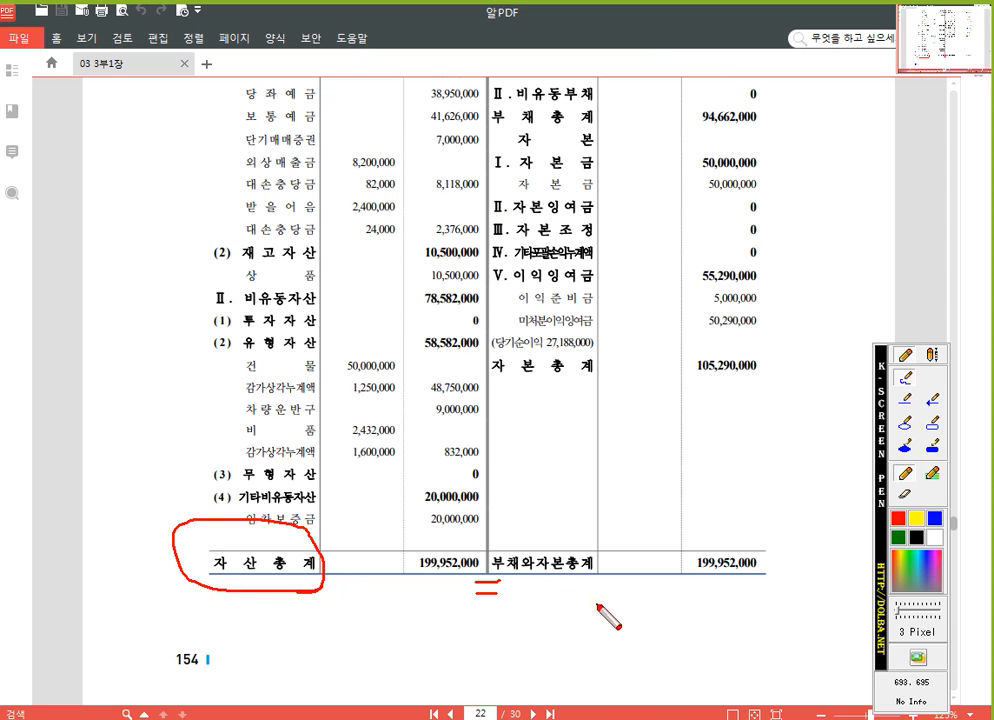
pyautogui.moveTo(587, 592)
pyautogui.mouseDown()
pyautogui.moveTo(526, 590)
pyautogui.moveTo(610, 521)
pyautogui.moveTo(590, 592)
pyautogui.mouseUp()
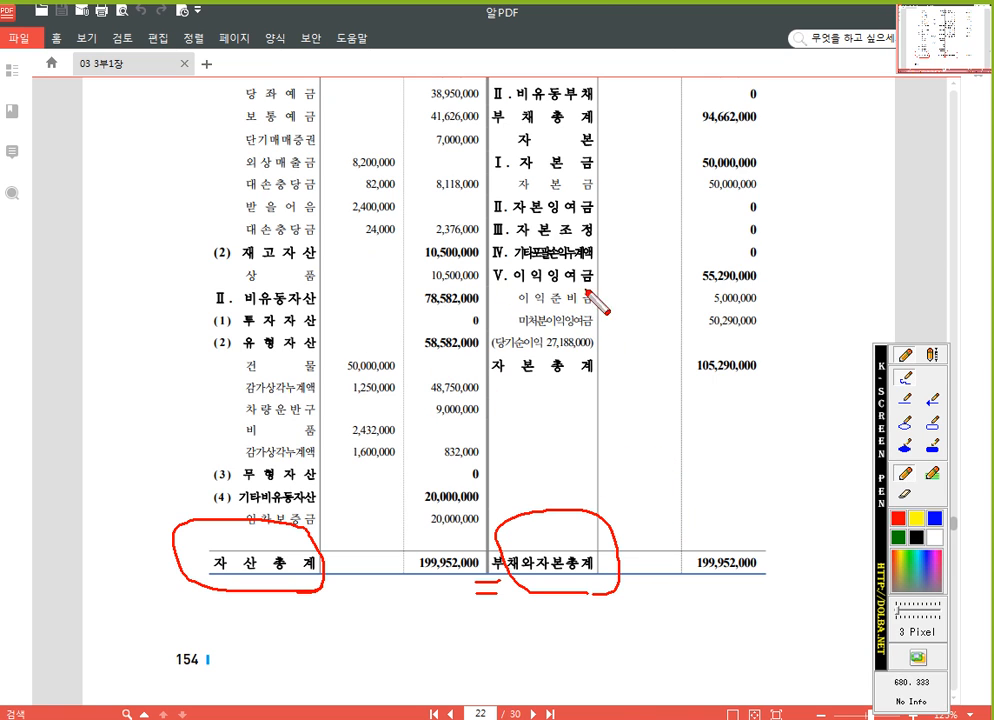
pyautogui.press('Escape')
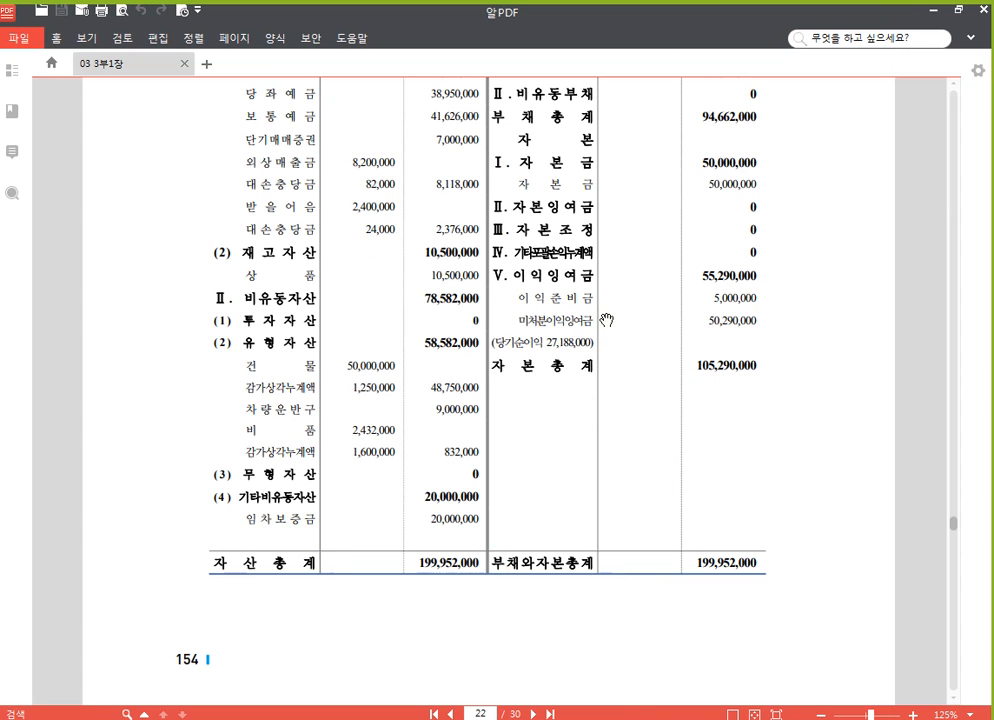
# Switch to the FAT 1급 accounting program and compare the 유동자산 groups under 자산 in 계정과목및적요등록 with the PDF balance sheet
pyautogui.scroll(3, 548, 300)
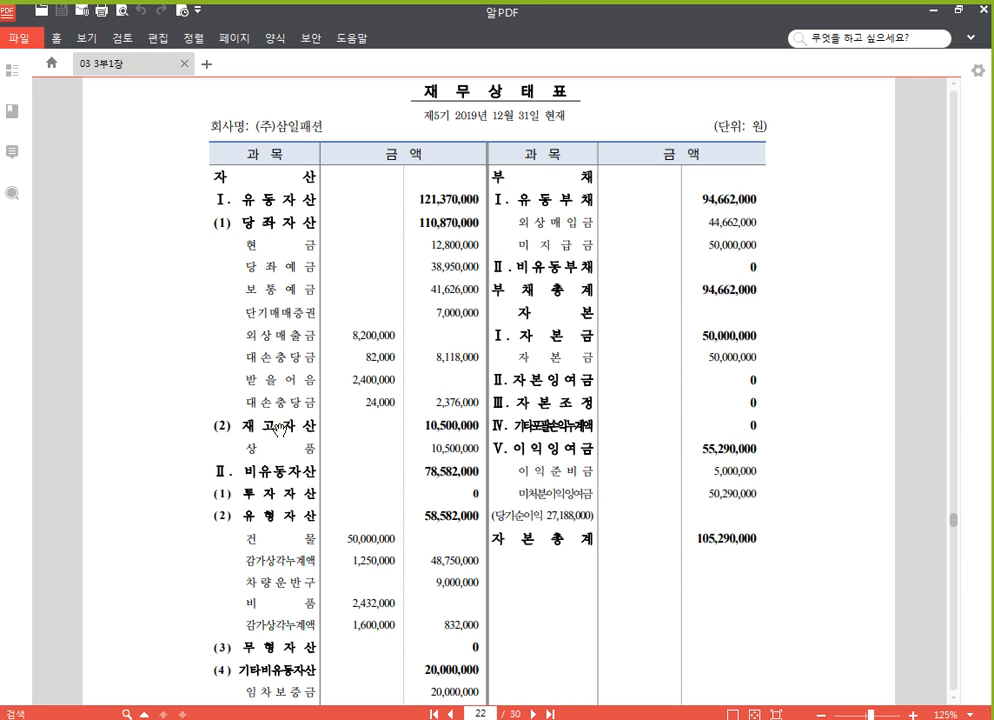
pyautogui.scroll(-3, 213, 432)
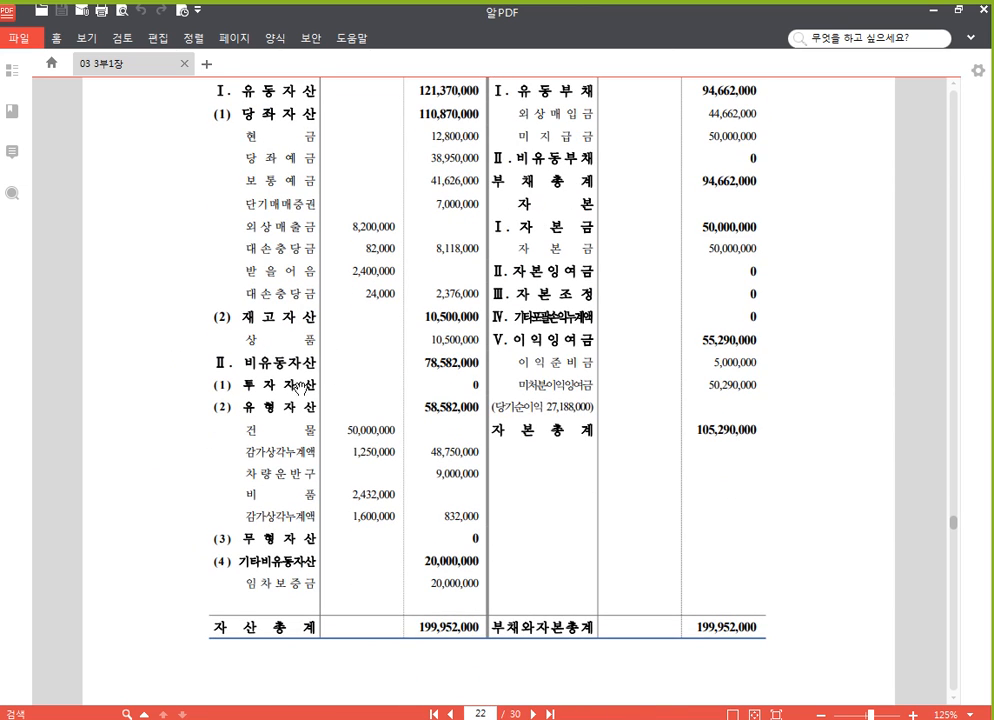
pyautogui.scroll(2, 250, 314)
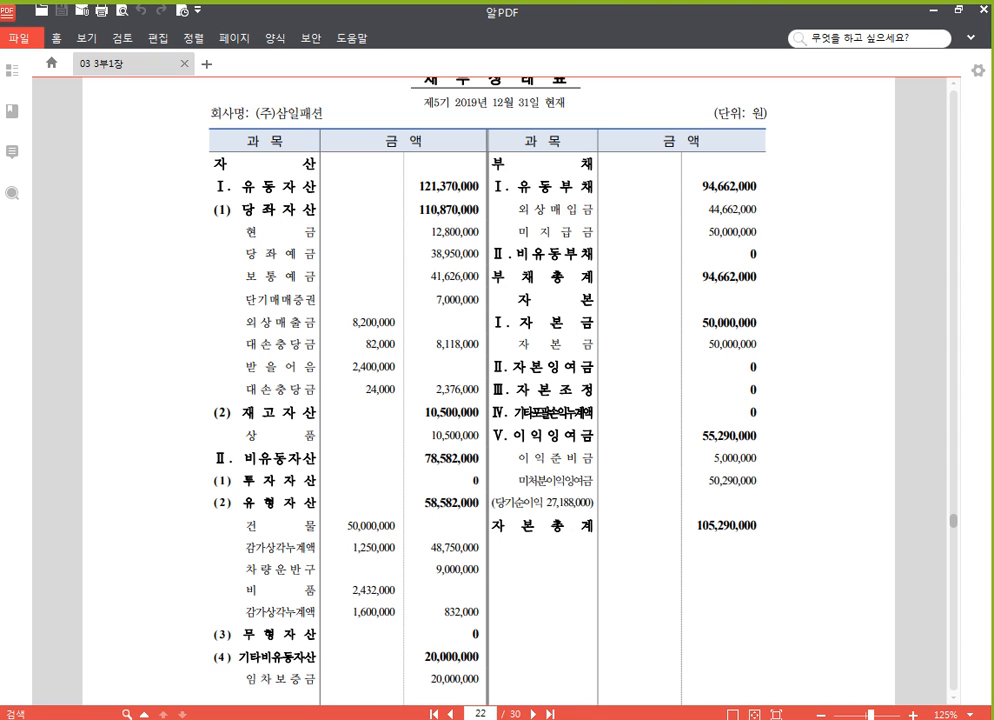
pyautogui.hotkey('alt', 'Tab')
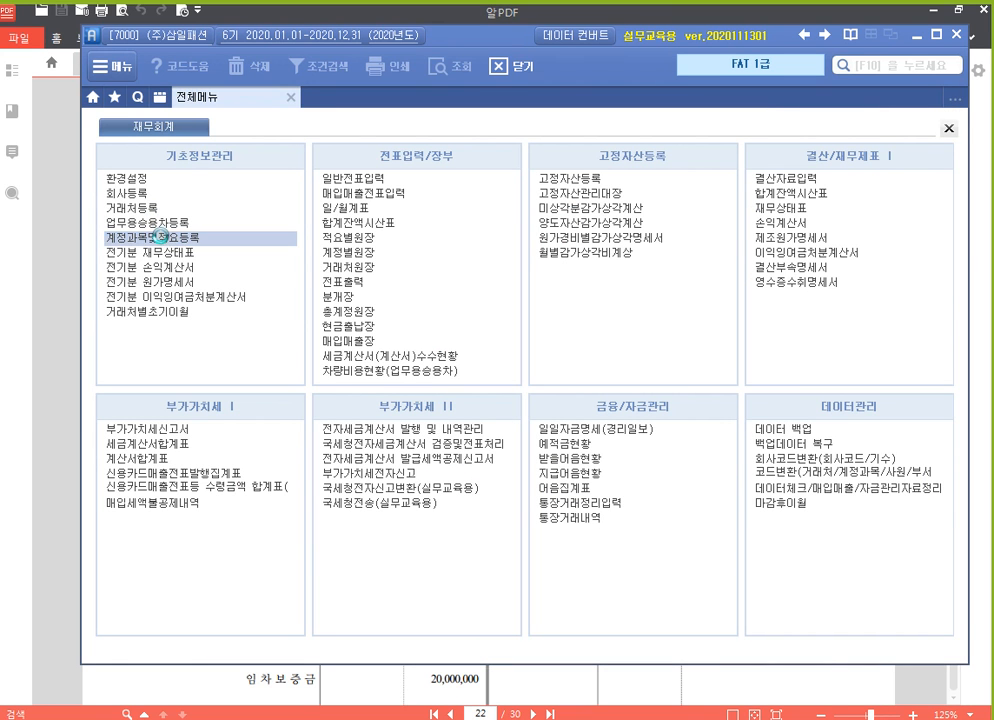
pyautogui.click(140, 238)
pyautogui.click(260, 183)
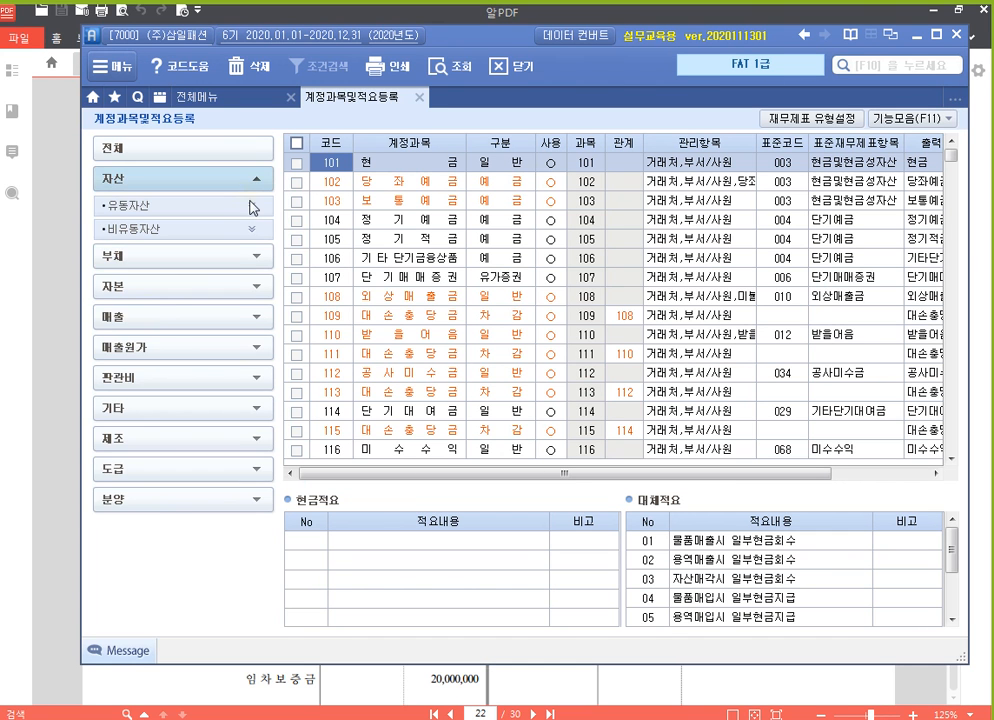
pyautogui.click(252, 205)
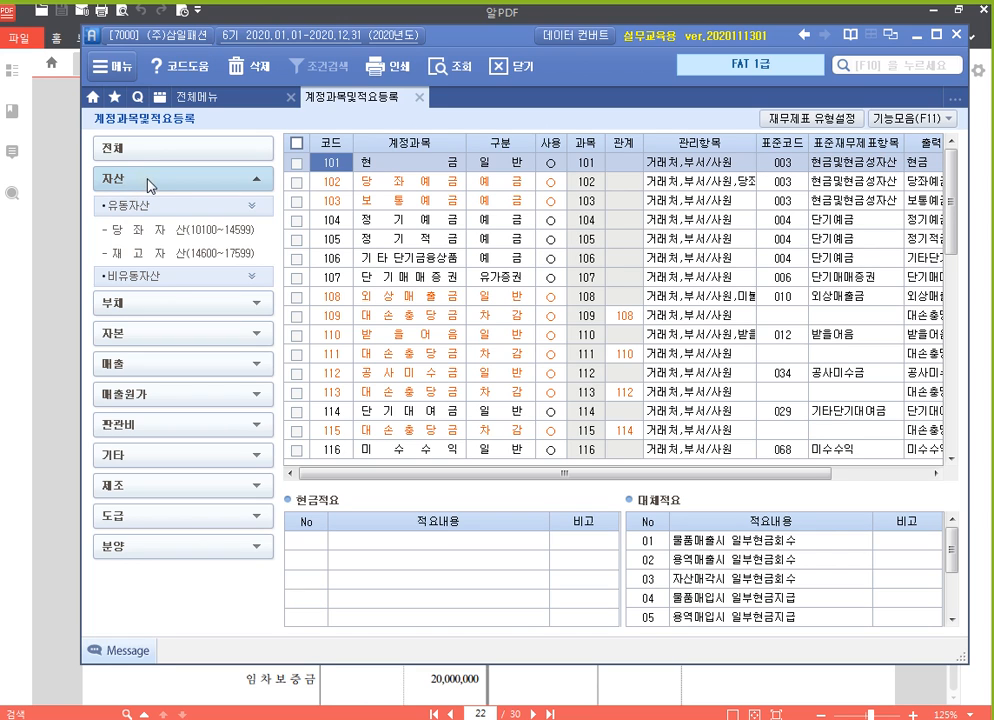
pyautogui.click(433, 686)
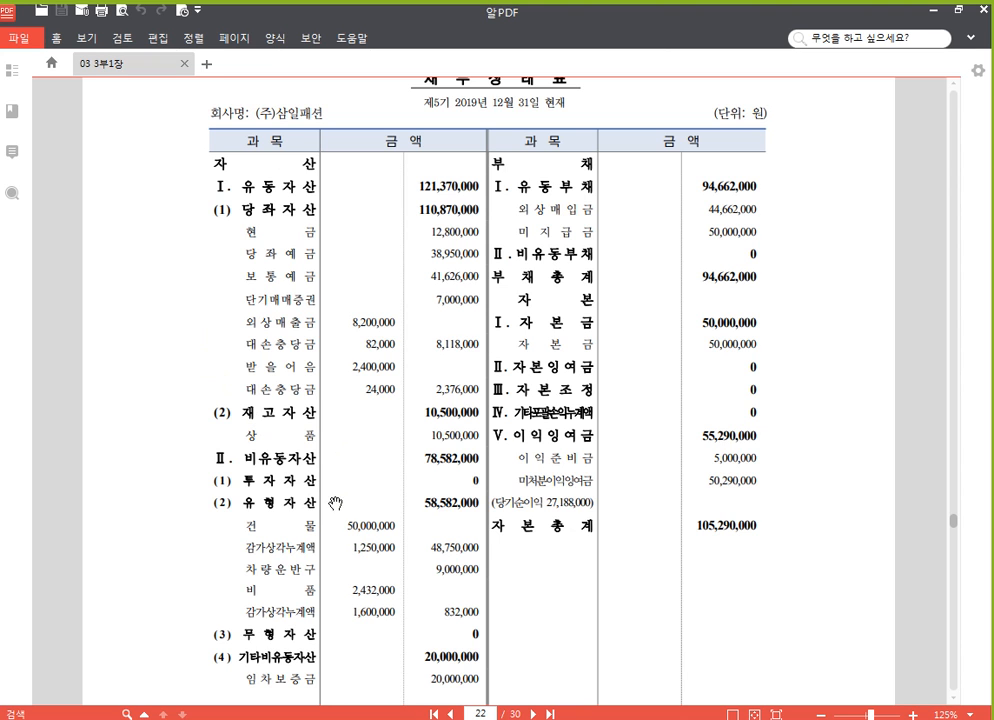
pyautogui.hotkey('alt', 'Tab')
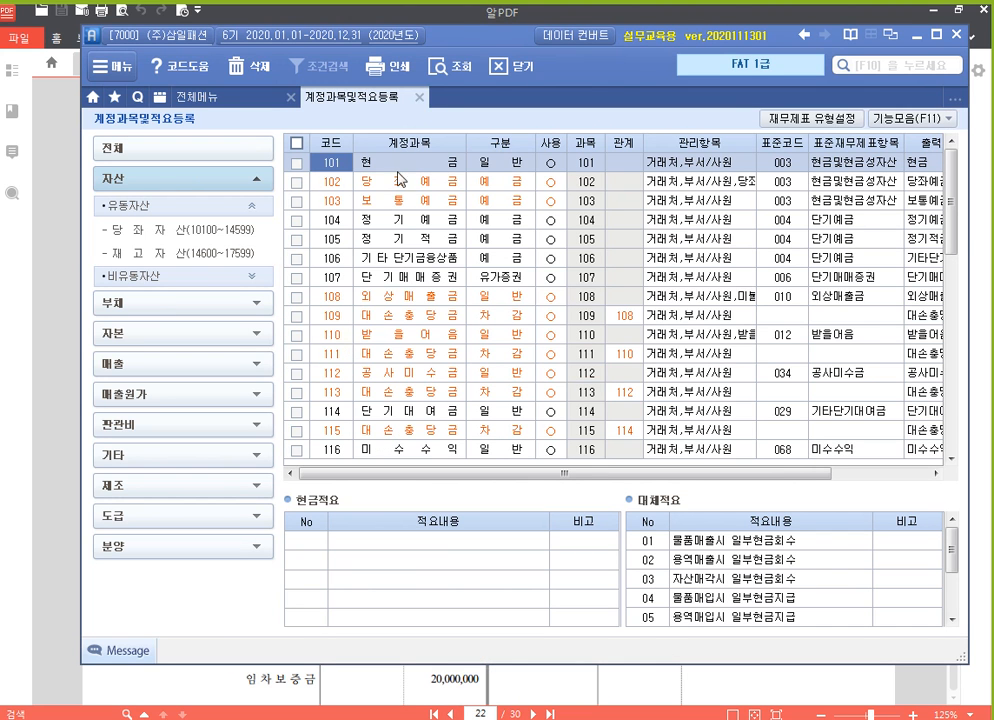
# Close 계정과목및적요등록, open 전기분 재무상태표, and return to the 전체메뉴 overview
pyautogui.click(420, 97)
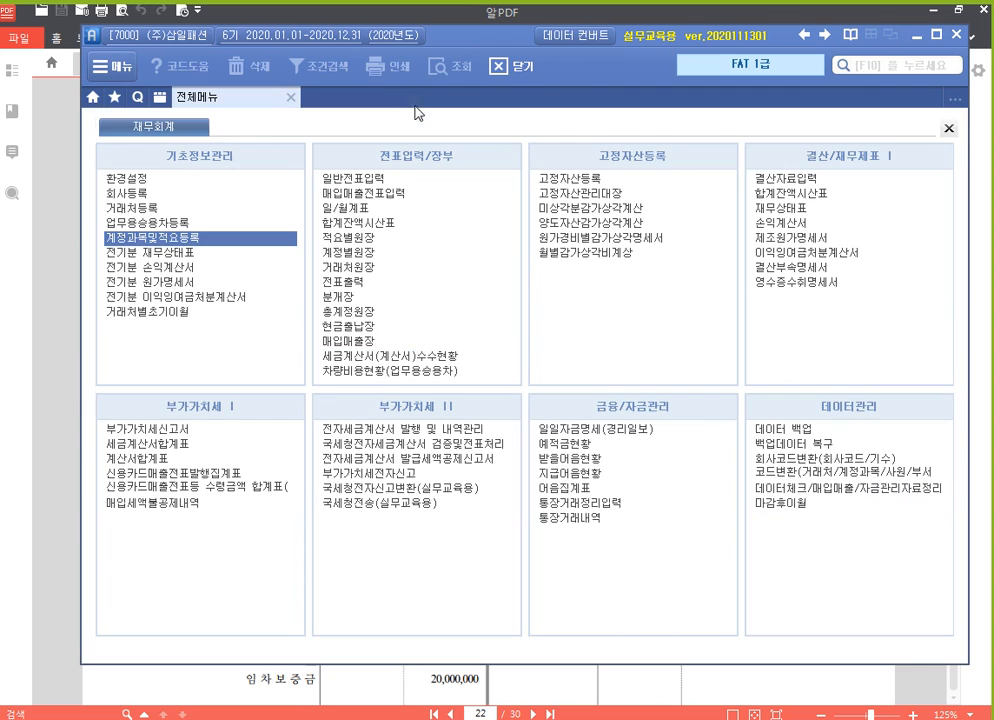
pyautogui.click(181, 255)
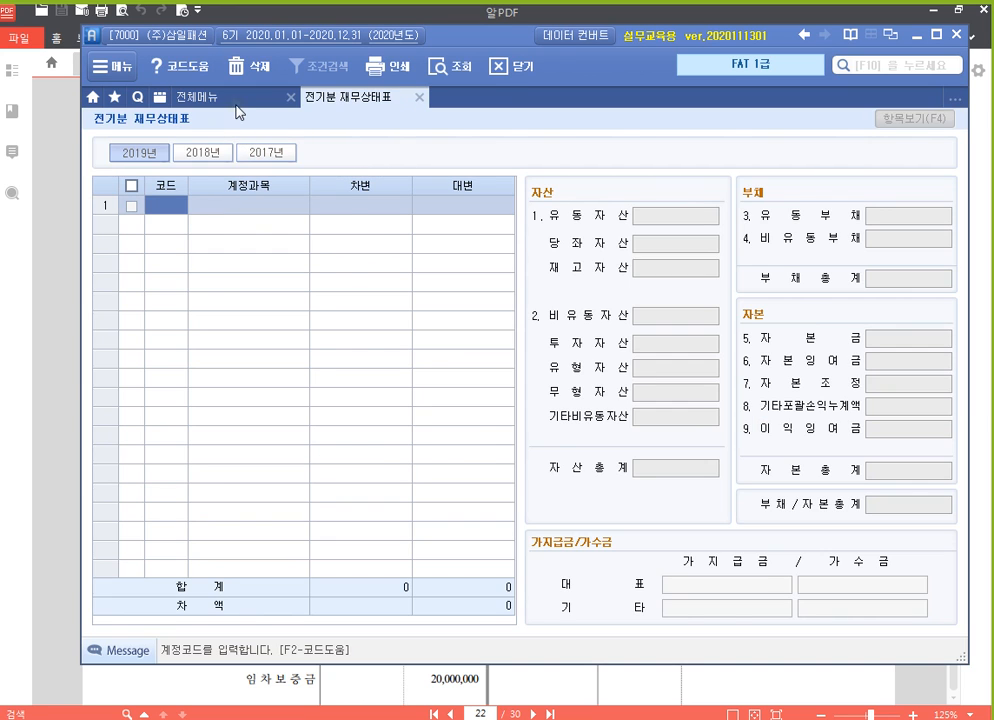
pyautogui.click(188, 97)
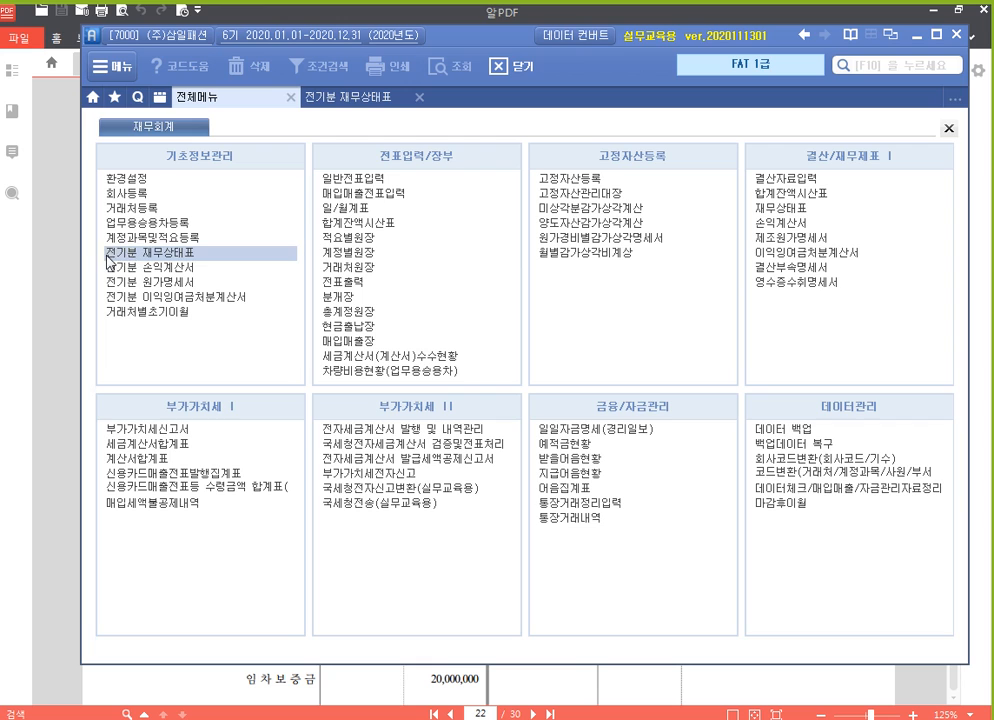
# Return to 전기분 재무상태표 and reposition the program window to free space beside it for the pen palette
pyautogui.click(378, 102)
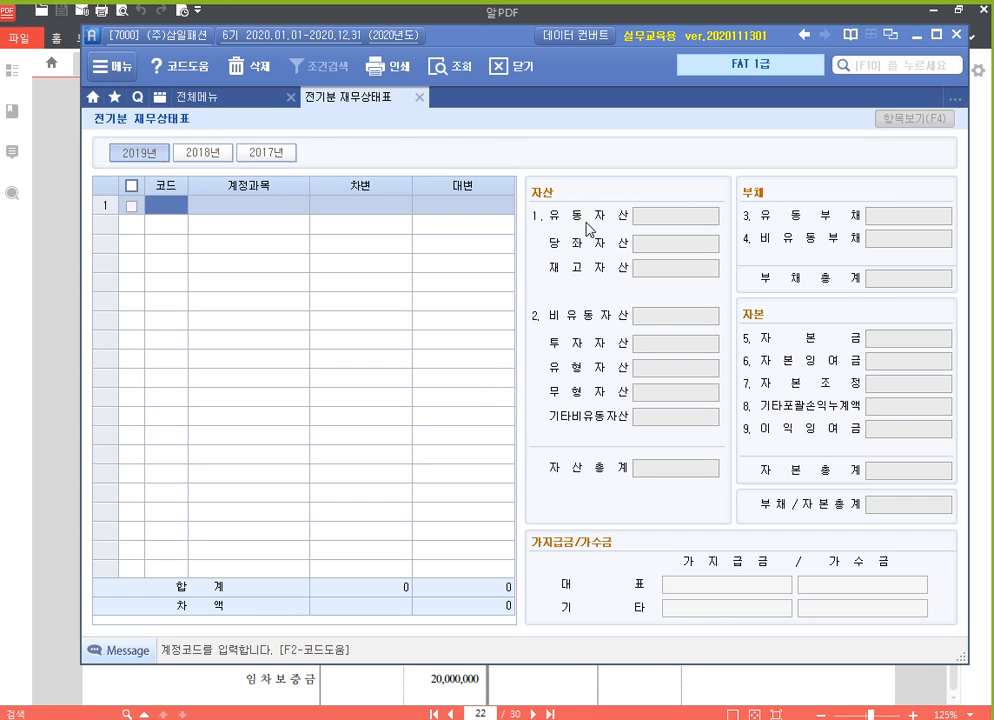
pyautogui.hotkey('ctrl', 'F12')
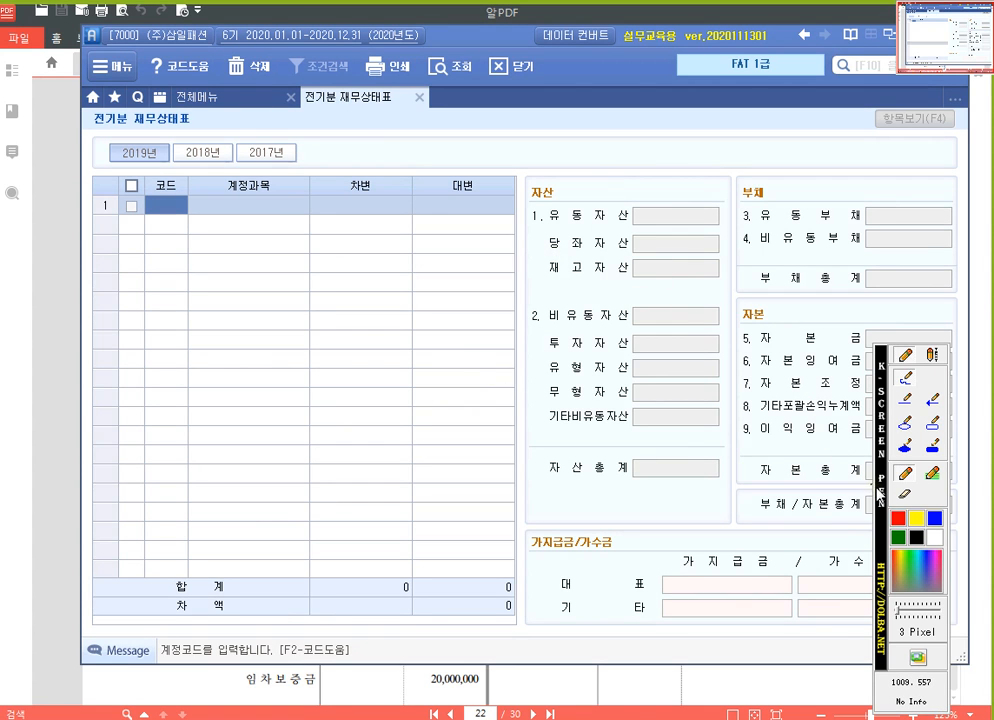
pyautogui.press('Escape')
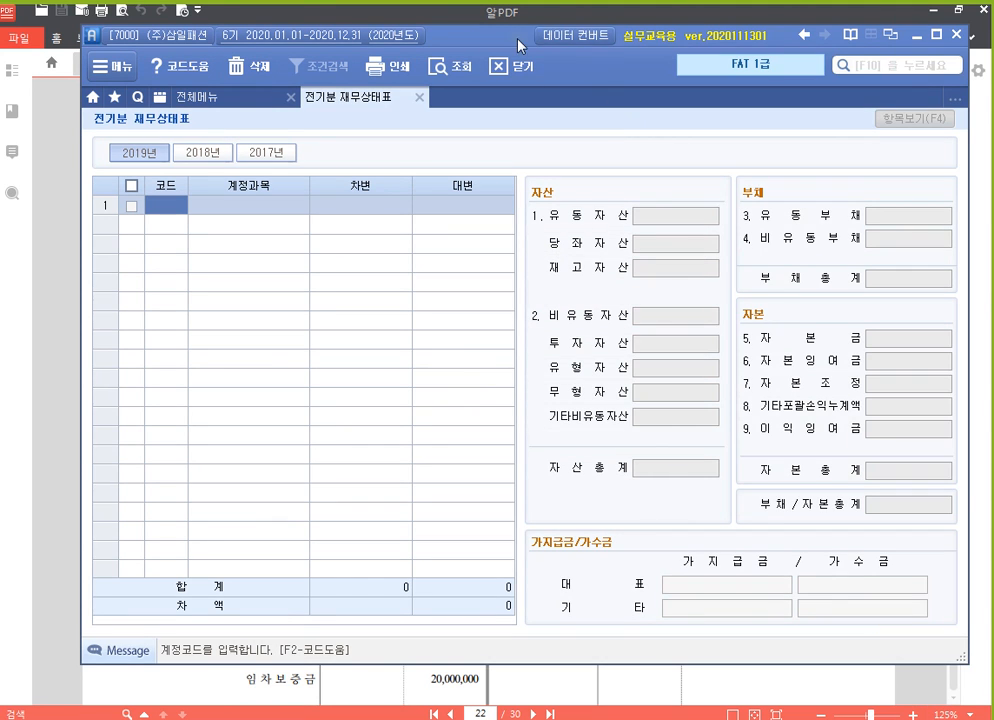
pyautogui.moveTo(514, 39); pyautogui.dragTo(459, 29)
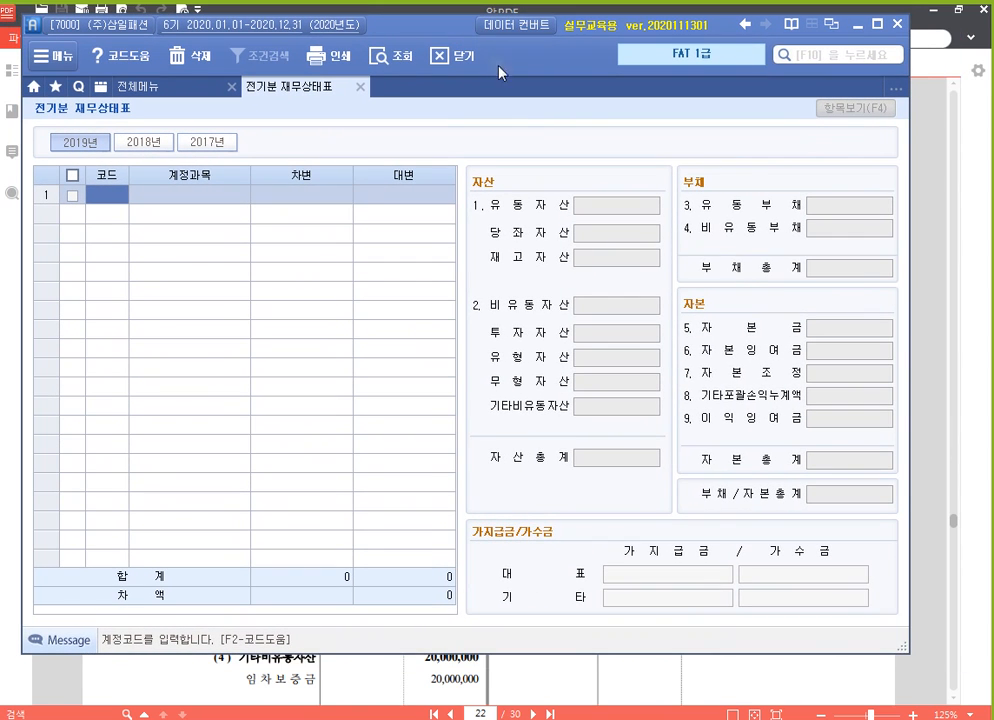
# Draw a red straight line above the 자산 and 부채 sections and a vertical line between them, forming a T-account
pyautogui.hotkey('ctrl', 'F12')
pyautogui.moveTo(886, 470); pyautogui.dragTo(931, 502)
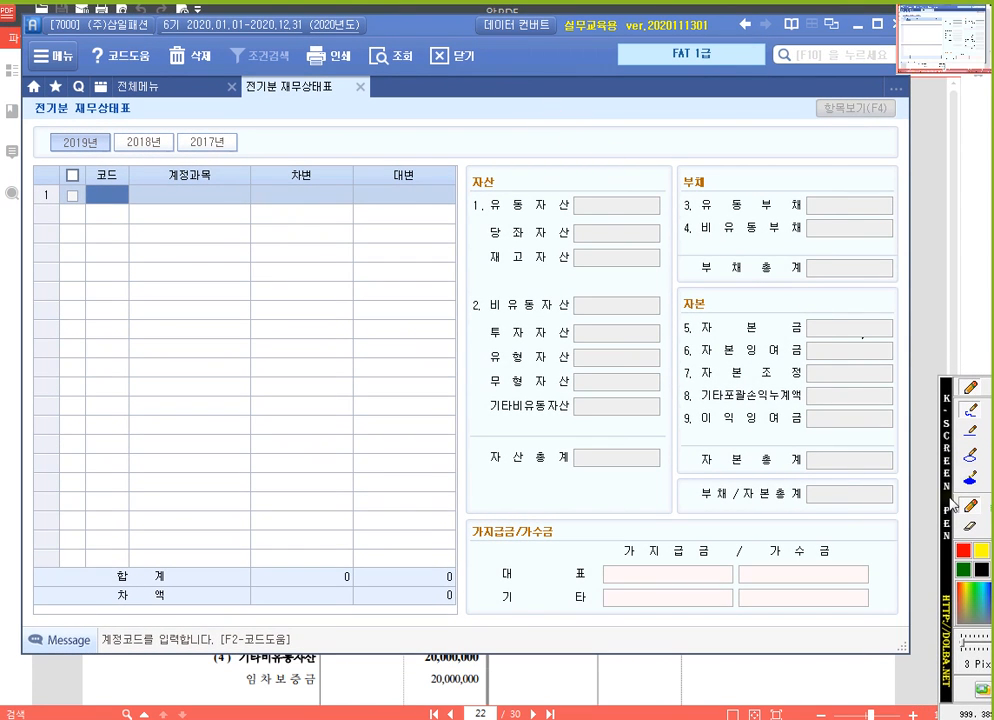
pyautogui.click(949, 432)
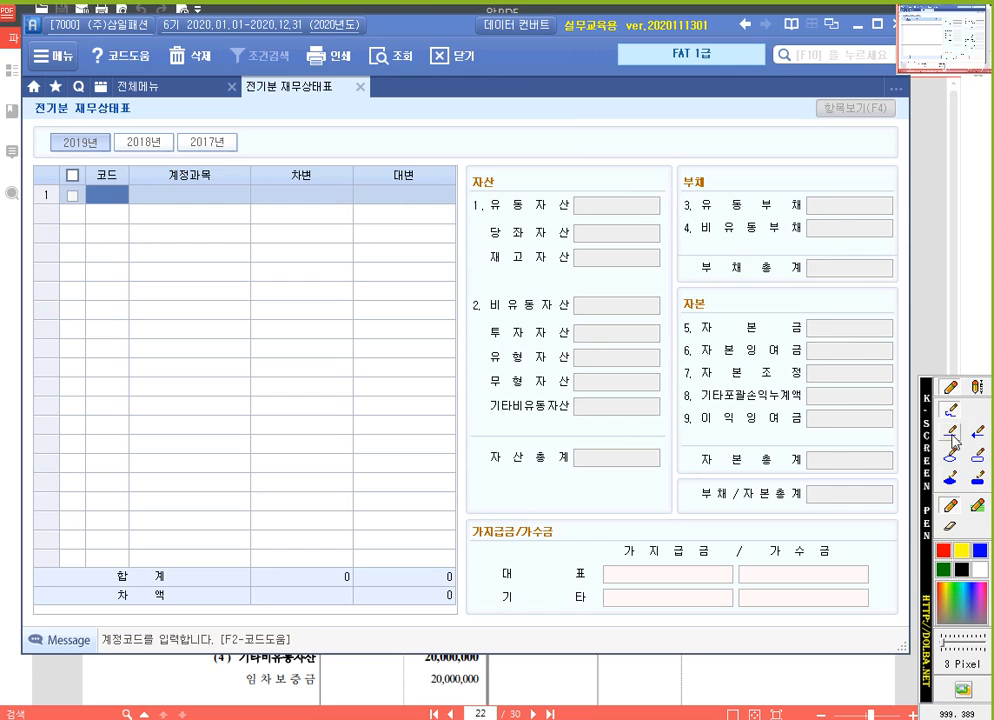
pyautogui.moveTo(470, 166); pyautogui.dragTo(905, 165)
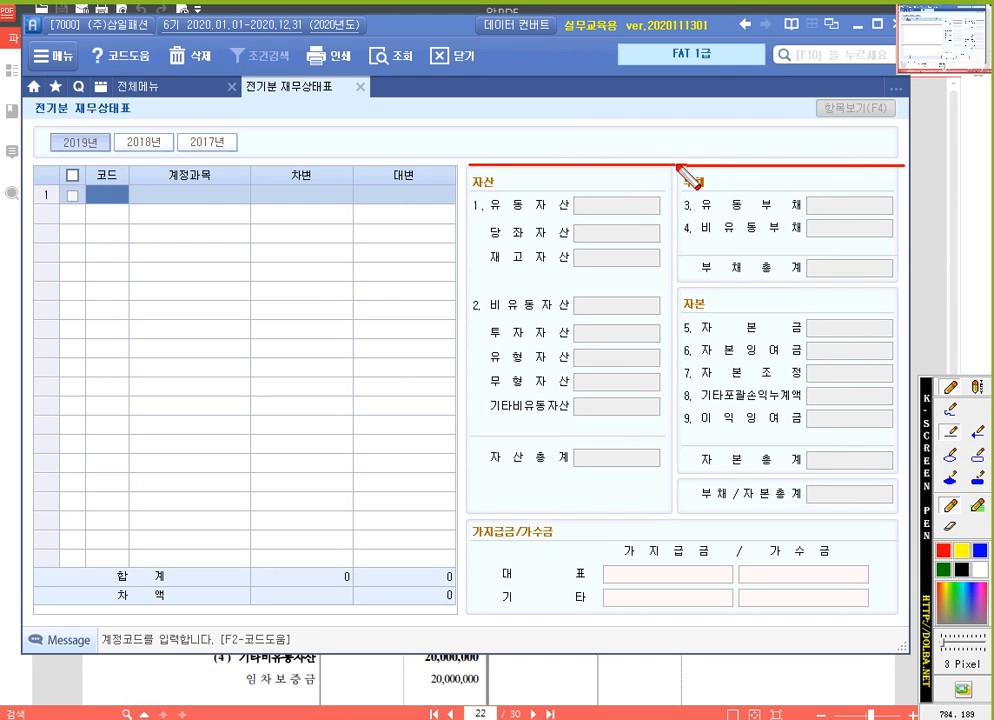
pyautogui.moveTo(676, 166); pyautogui.dragTo(676, 536)
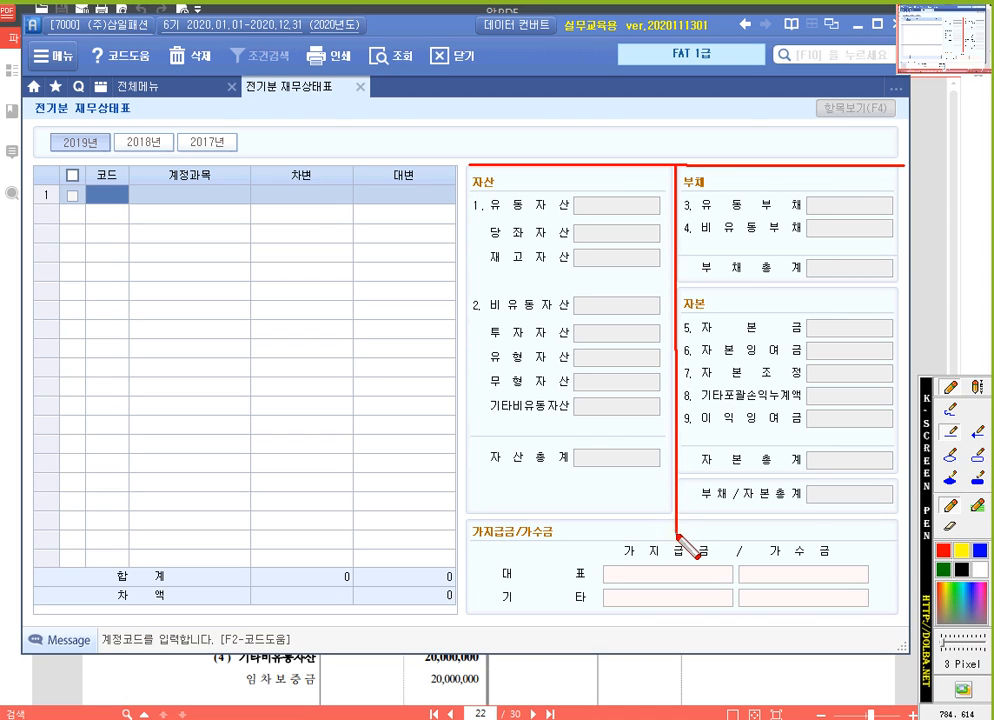
# Circle 자산, 부채, 자본, 자산총계 and 부채/자본총계 freehand in red, with an equals sign between the two totals
pyautogui.click(948, 412)
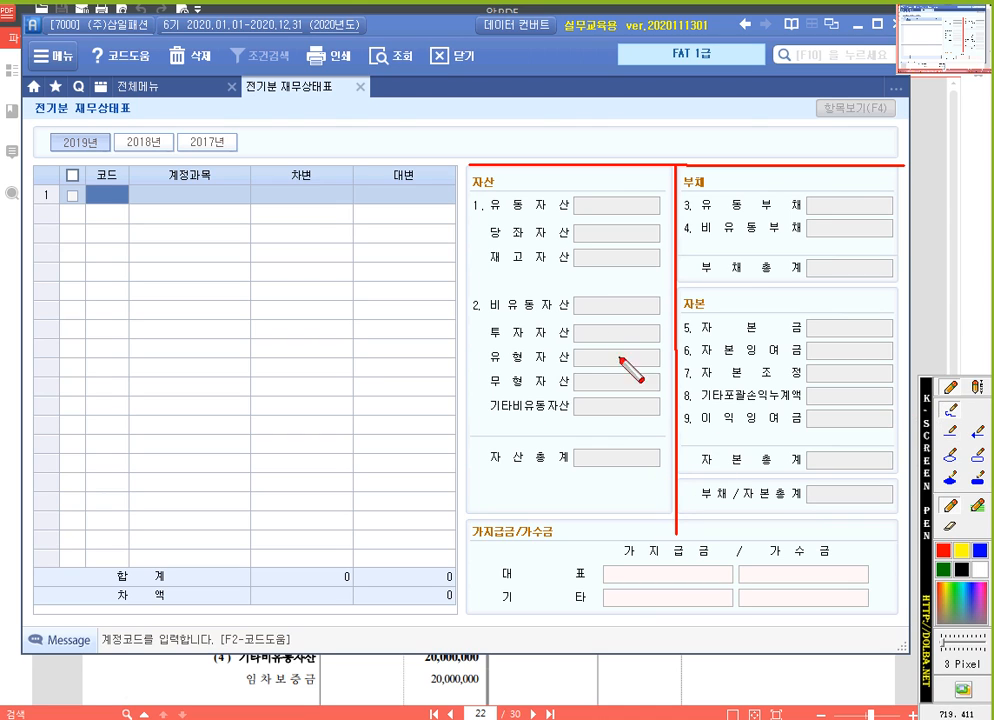
pyautogui.moveTo(499, 192)
pyautogui.mouseDown()
pyautogui.moveTo(473, 186)
pyautogui.moveTo(503, 189)
pyautogui.mouseUp()
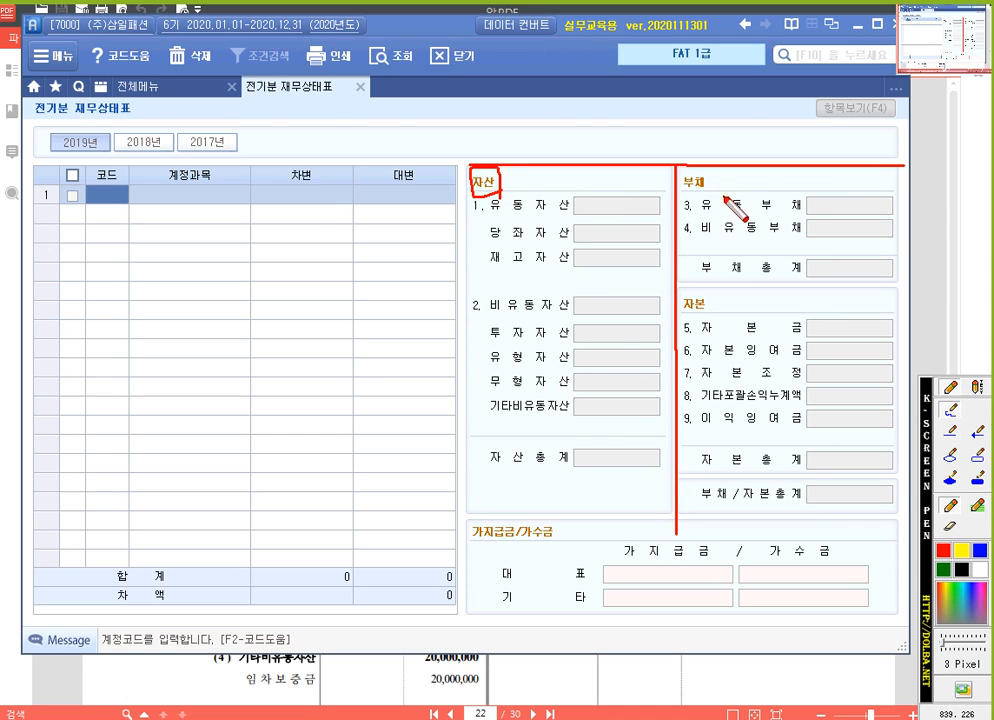
pyautogui.moveTo(708, 170)
pyautogui.mouseDown()
pyautogui.moveTo(690, 176)
pyautogui.moveTo(712, 183)
pyautogui.mouseUp()
pyautogui.moveTo(697, 312); pyautogui.dragTo(703, 318)
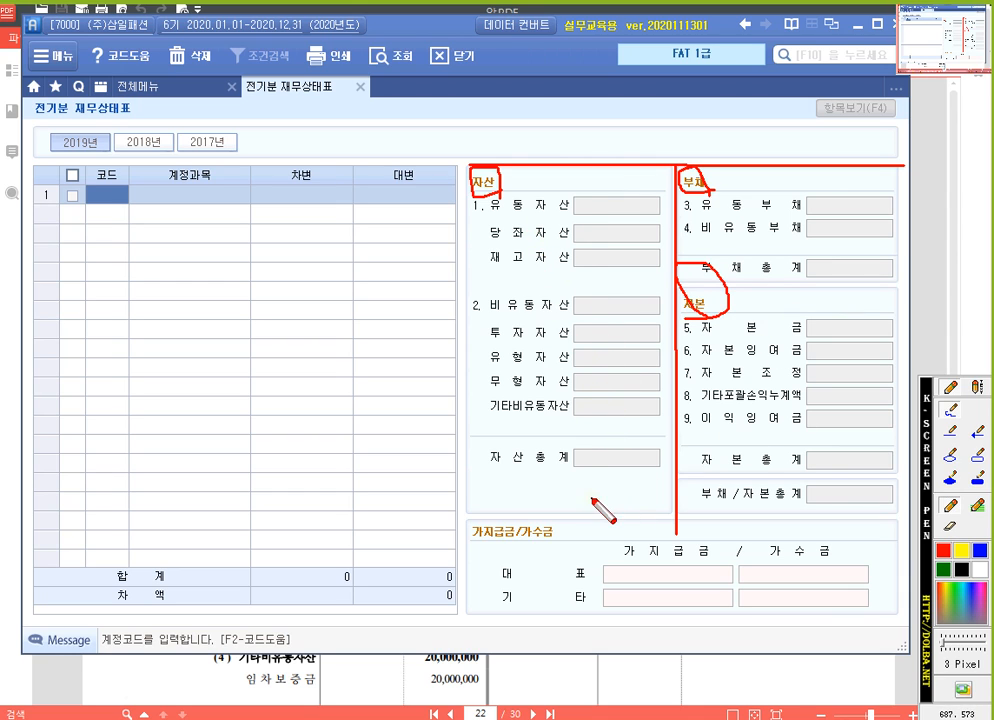
pyautogui.moveTo(657, 474)
pyautogui.mouseDown()
pyautogui.moveTo(615, 420)
pyautogui.moveTo(615, 476)
pyautogui.mouseUp()
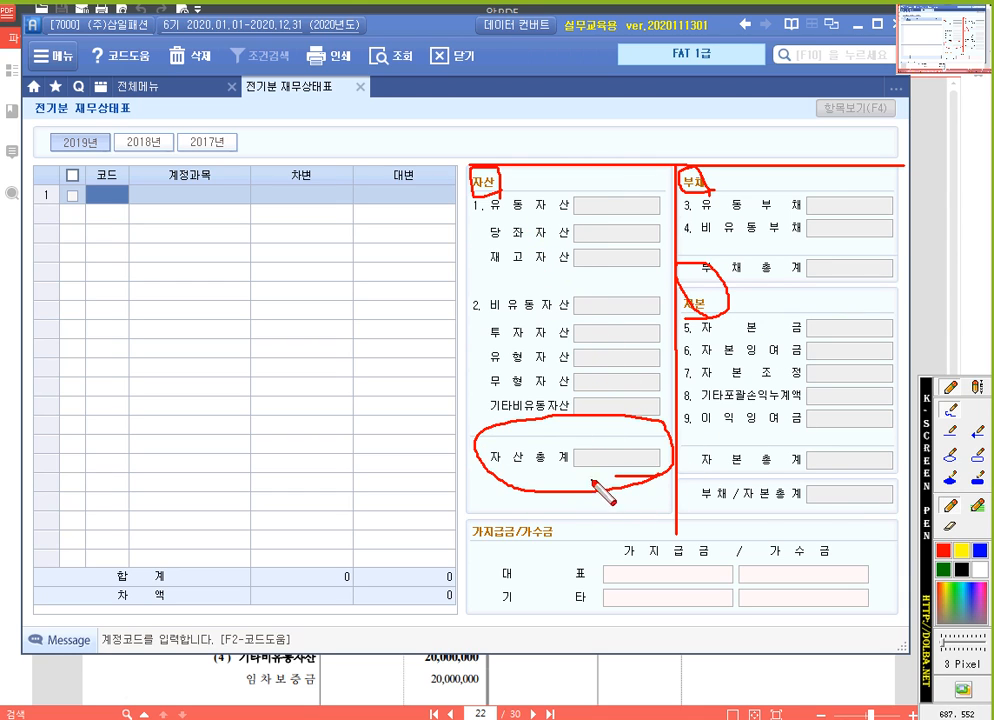
pyautogui.moveTo(895, 513)
pyautogui.mouseDown()
pyautogui.moveTo(748, 528)
pyautogui.moveTo(684, 484)
pyautogui.moveTo(898, 512)
pyautogui.mouseUp()
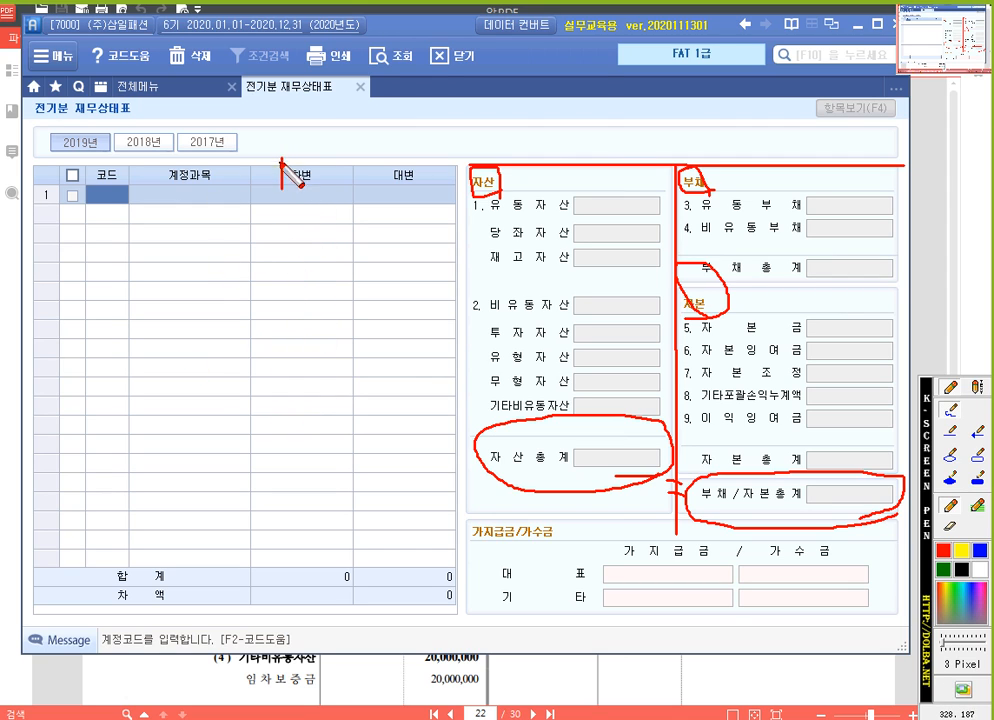
# Box the 차변 and 대변 column headers in red and draw arrows from them to the 자산 and 부채 sides
pyautogui.moveTo(283, 162)
pyautogui.mouseDown()
pyautogui.moveTo(328, 155)
pyautogui.moveTo(311, 189)
pyautogui.moveTo(341, 192)
pyautogui.mouseUp()
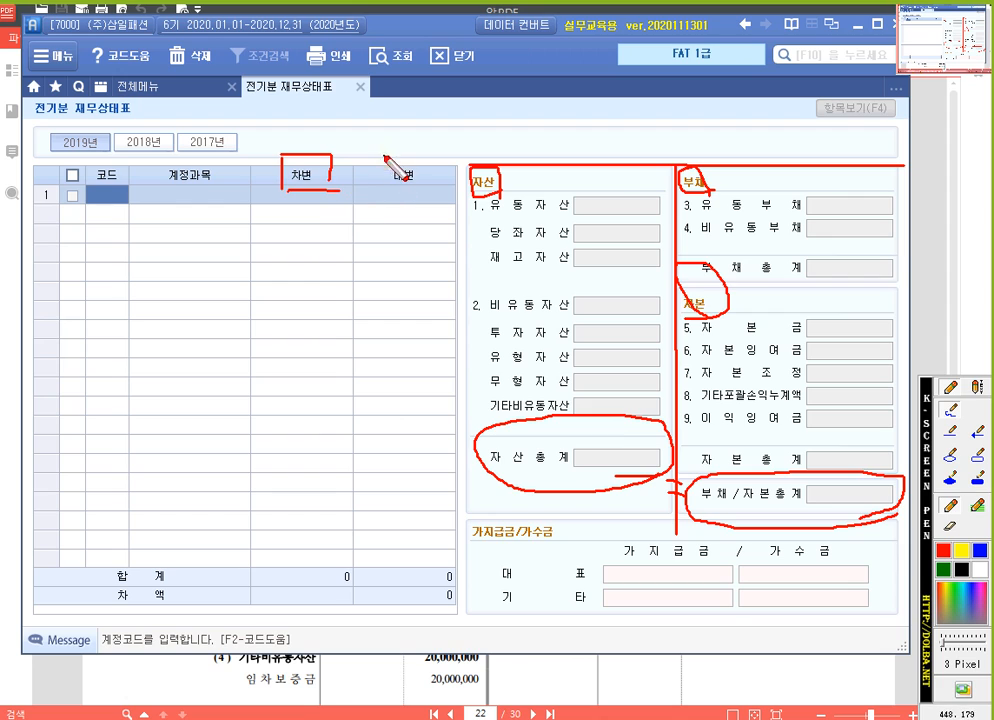
pyautogui.moveTo(384, 152)
pyautogui.mouseDown()
pyautogui.moveTo(386, 183)
pyautogui.moveTo(430, 188)
pyautogui.mouseUp()
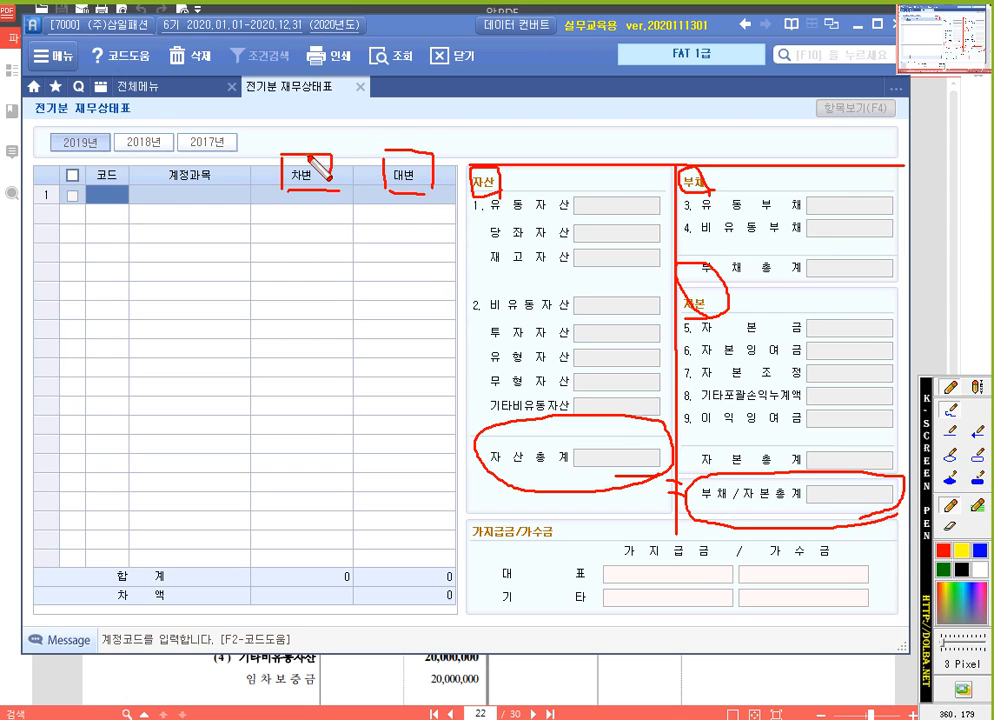
pyautogui.moveTo(308, 158)
pyautogui.mouseDown()
pyautogui.moveTo(360, 118)
pyautogui.moveTo(494, 150)
pyautogui.moveTo(474, 151)
pyautogui.mouseUp()
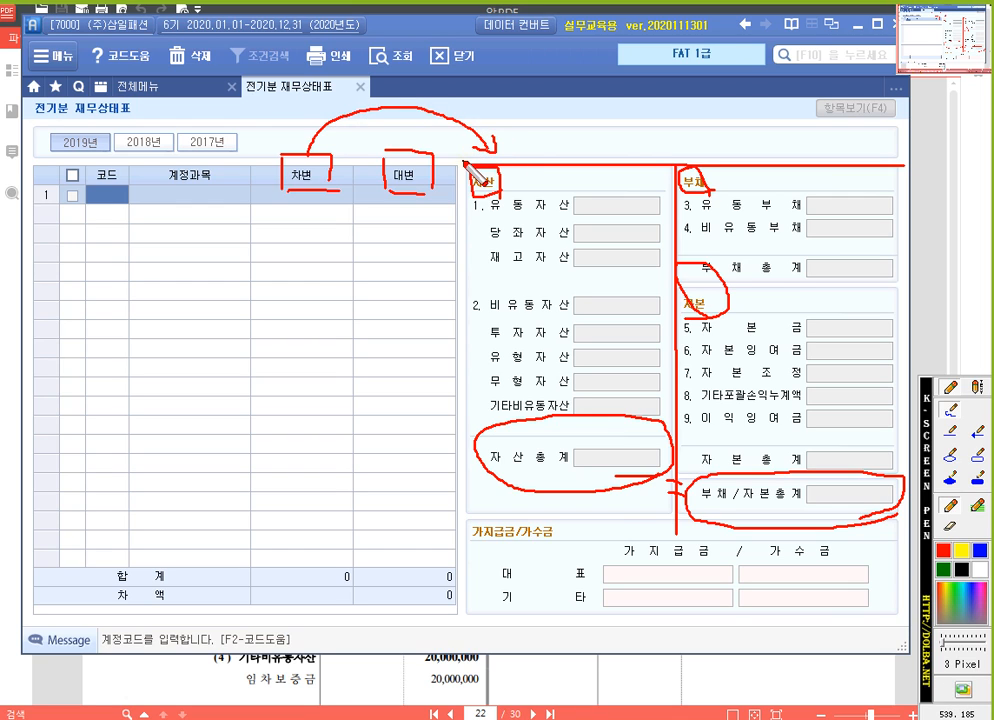
pyautogui.moveTo(400, 151)
pyautogui.mouseDown()
pyautogui.moveTo(495, 104)
pyautogui.moveTo(696, 145)
pyautogui.moveTo(674, 143)
pyautogui.mouseUp()
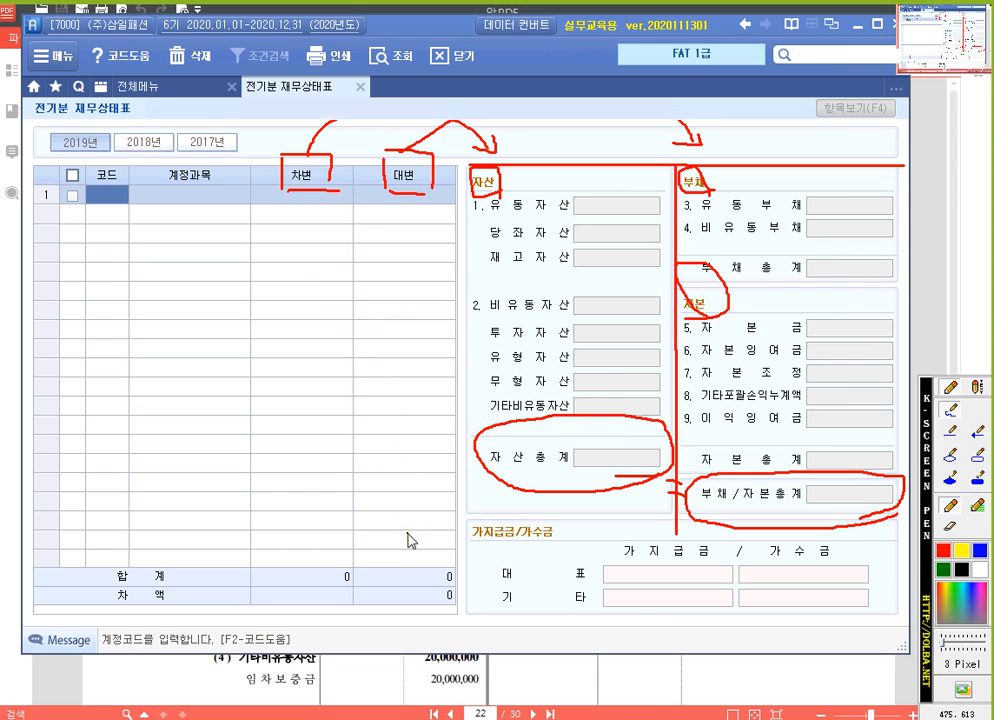
# Consult the PDF balance sheet, return to 전기분 재무상태표, and enter account 101 현금 in row 1 by searching for "현금"
pyautogui.click(528, 690)
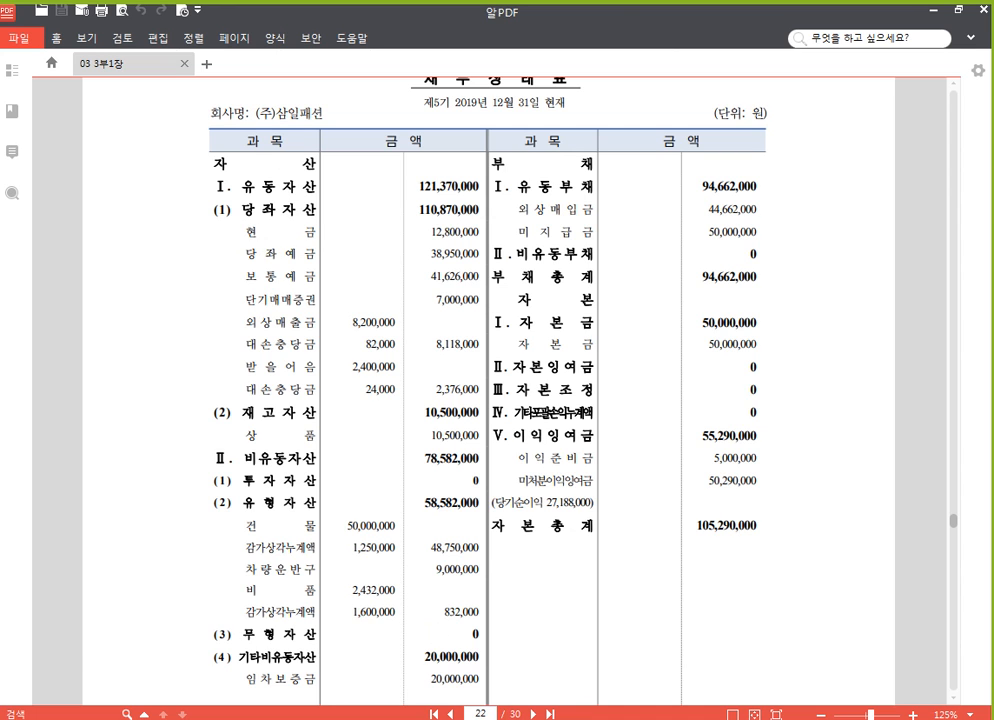
pyautogui.click(437, 702)
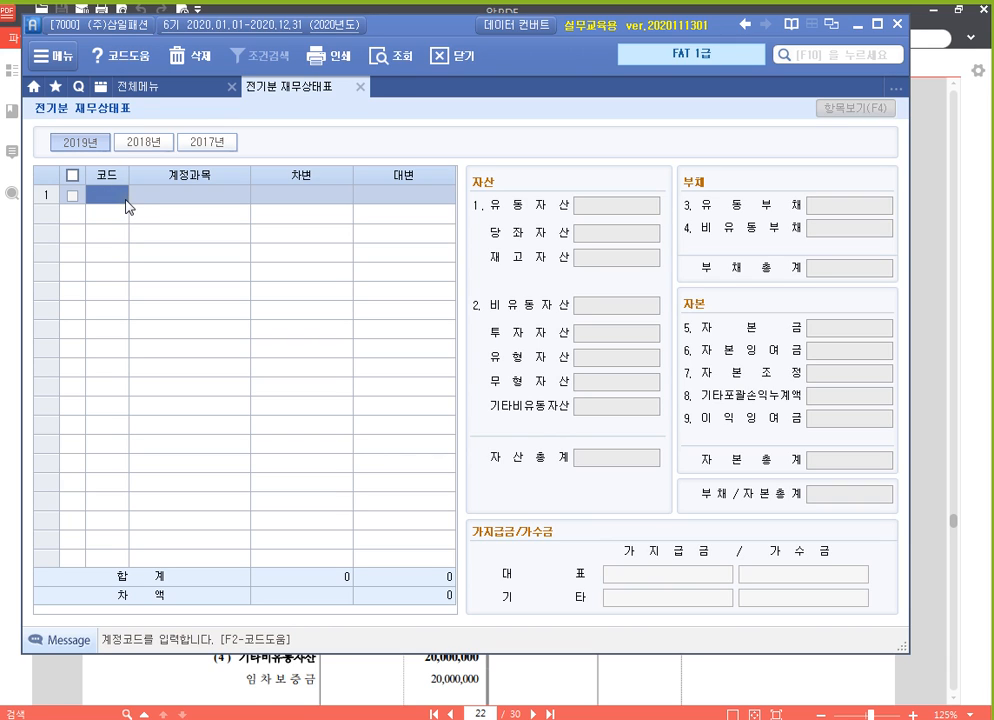
pyautogui.press('F2')
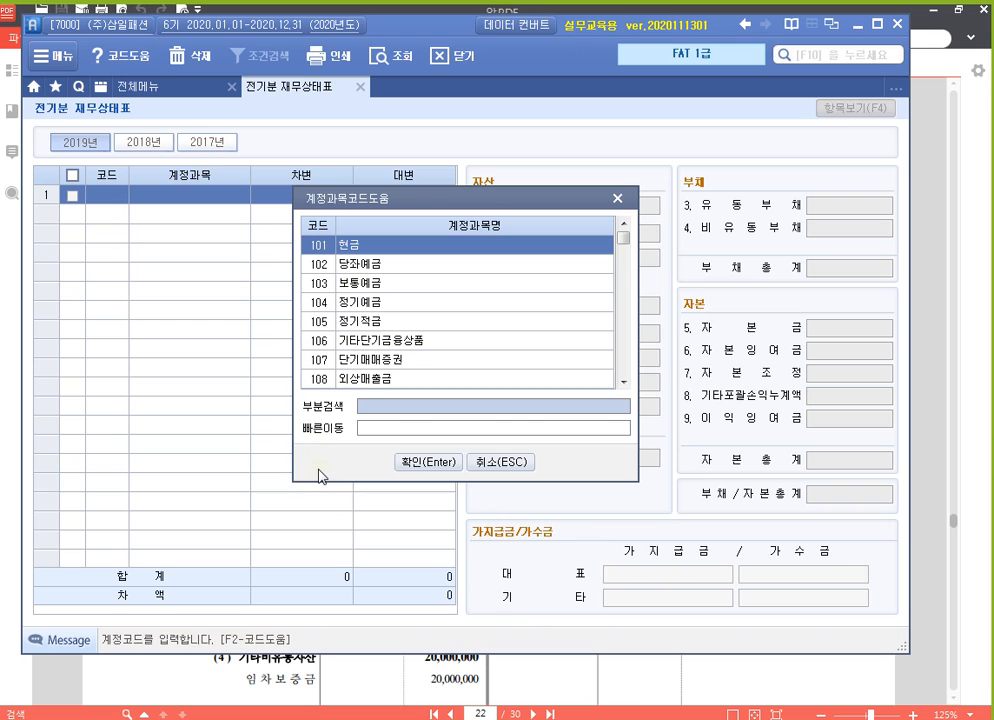
pyautogui.write('현금')
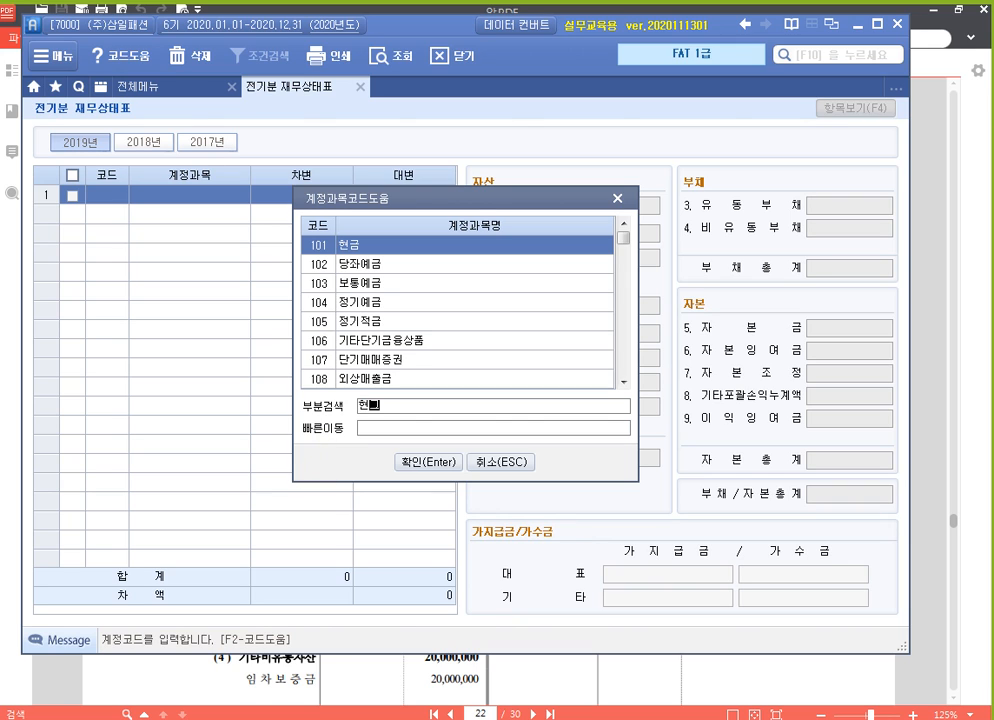
pyautogui.press('Return')
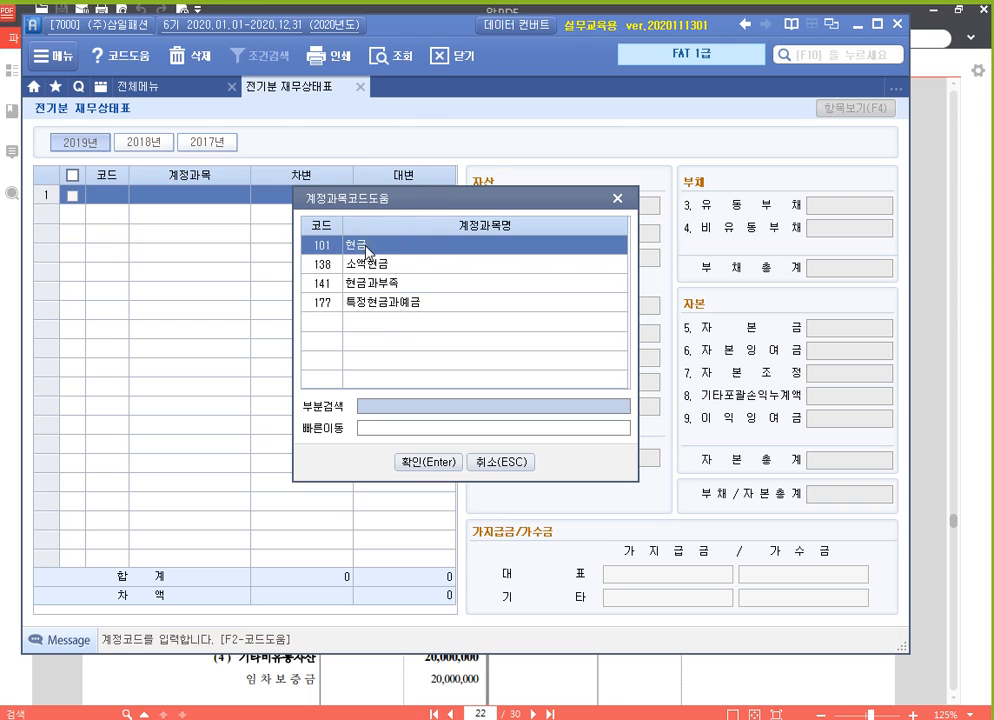
pyautogui.click(442, 465)
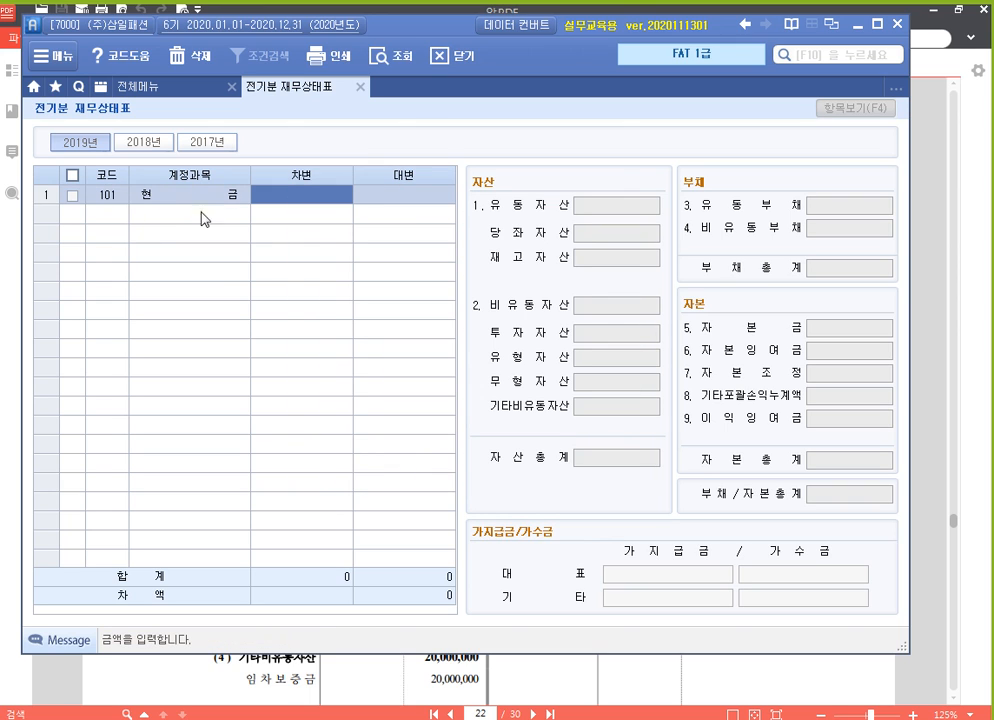
# Reopen the account code help for row 1, browse the account list from start to end, and close it without changing the account
pyautogui.click(107, 195)
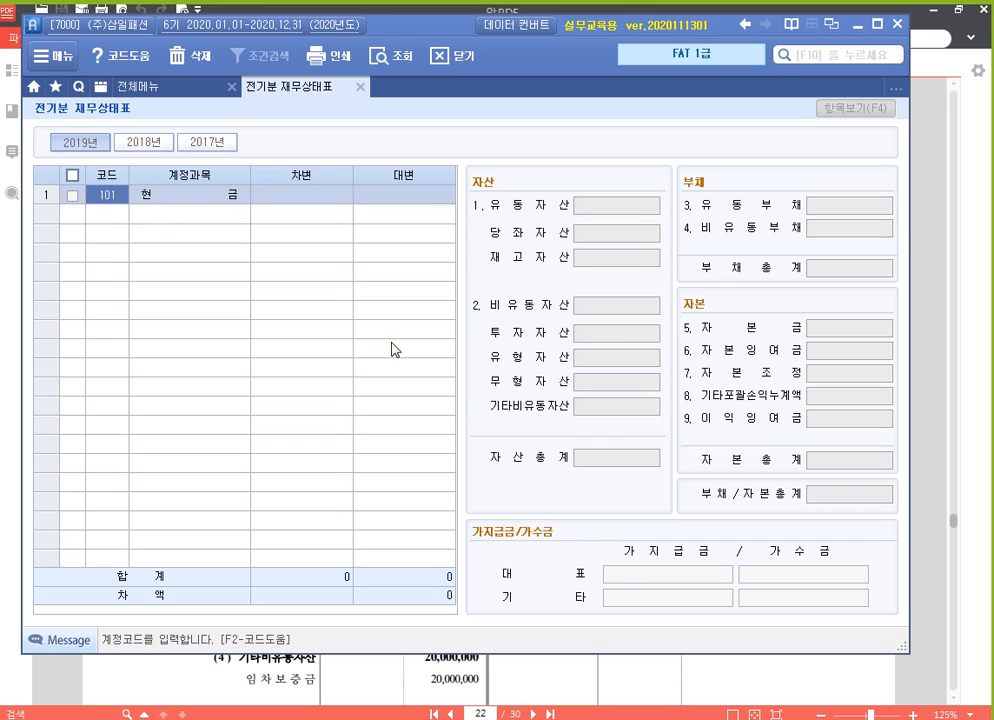
pyautogui.press('F2')
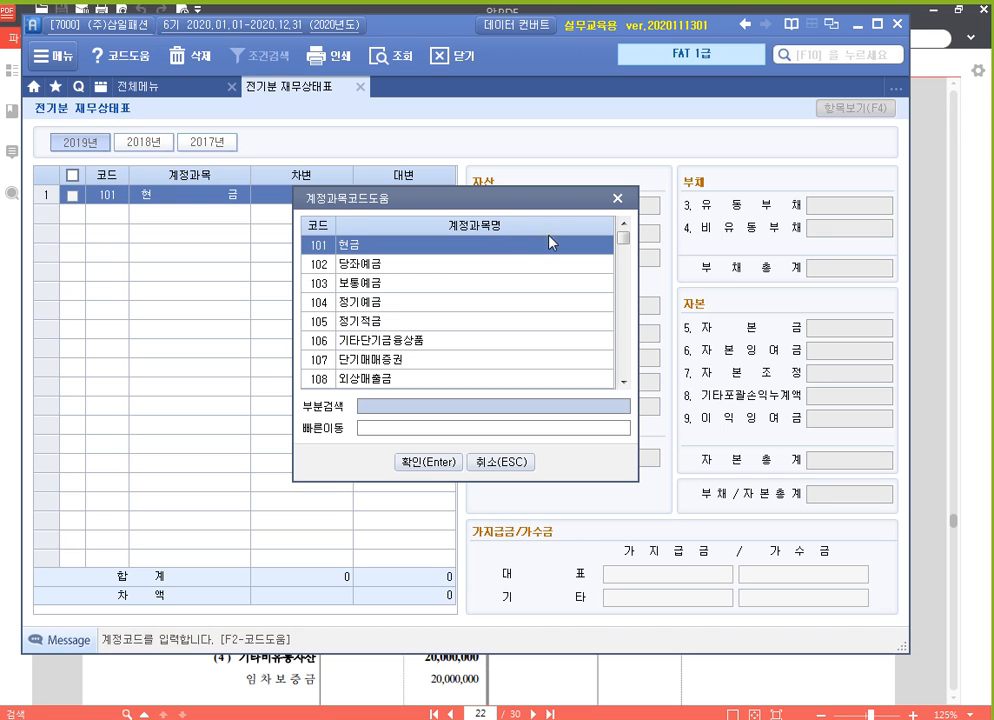
pyautogui.moveTo(624, 240); pyautogui.dragTo(625, 381)
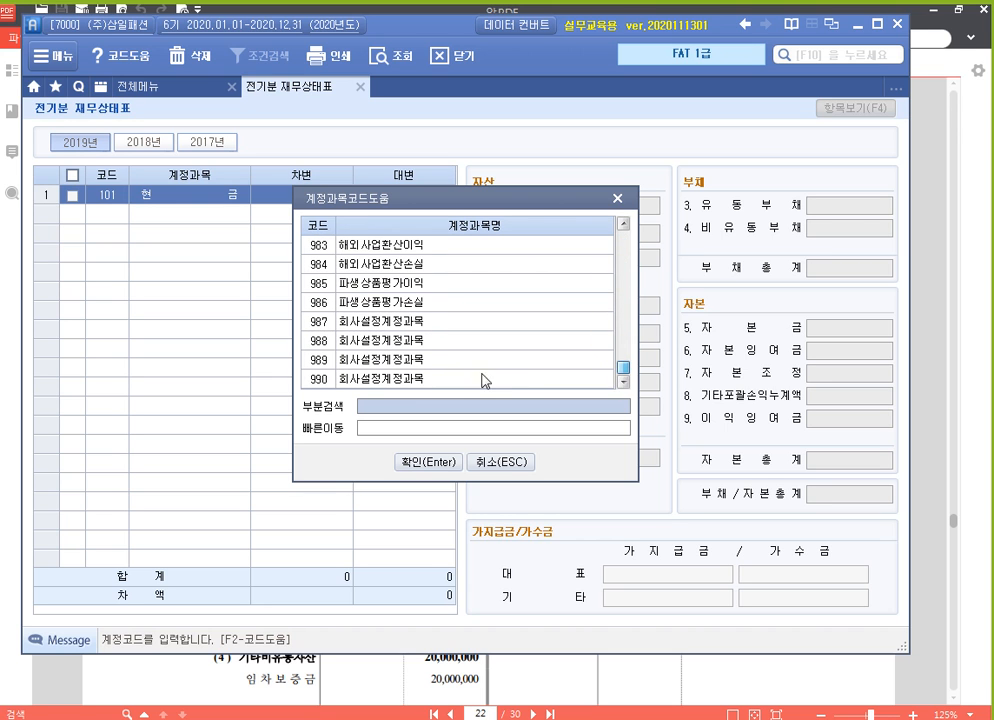
pyautogui.click(437, 360)
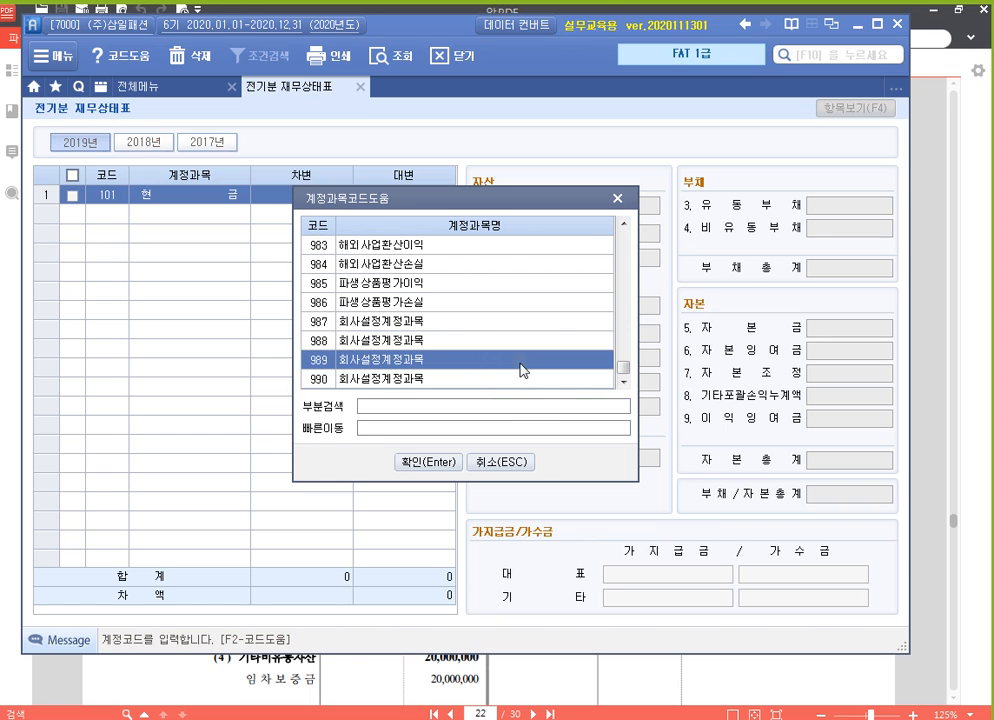
pyautogui.moveTo(624, 375); pyautogui.dragTo(626, 225)
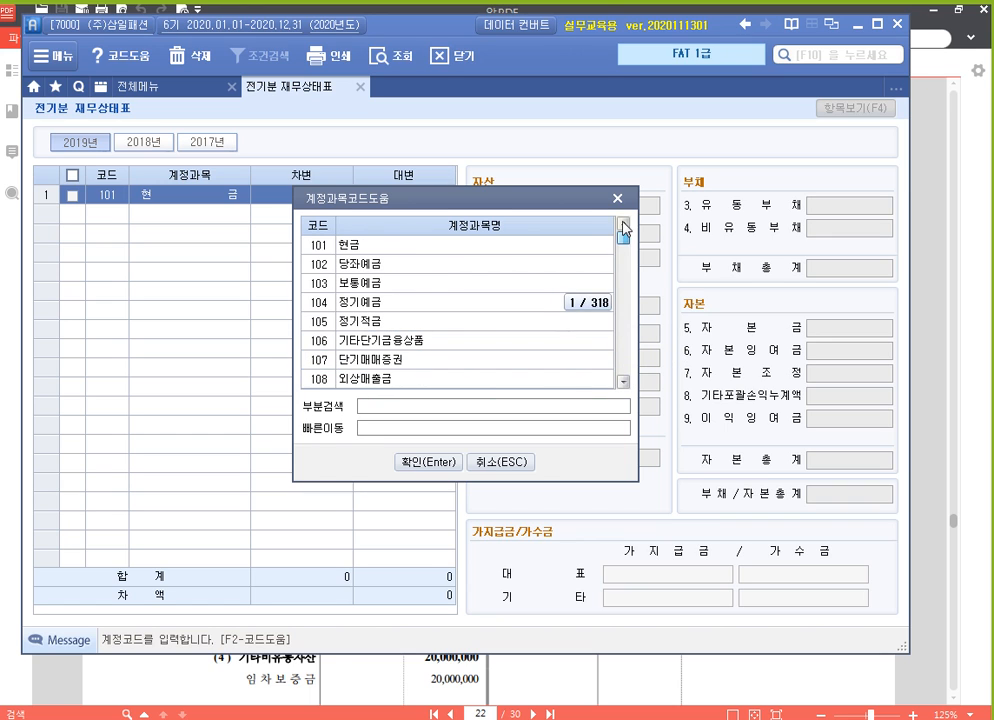
pyautogui.click(377, 245)
pyautogui.click(394, 410)
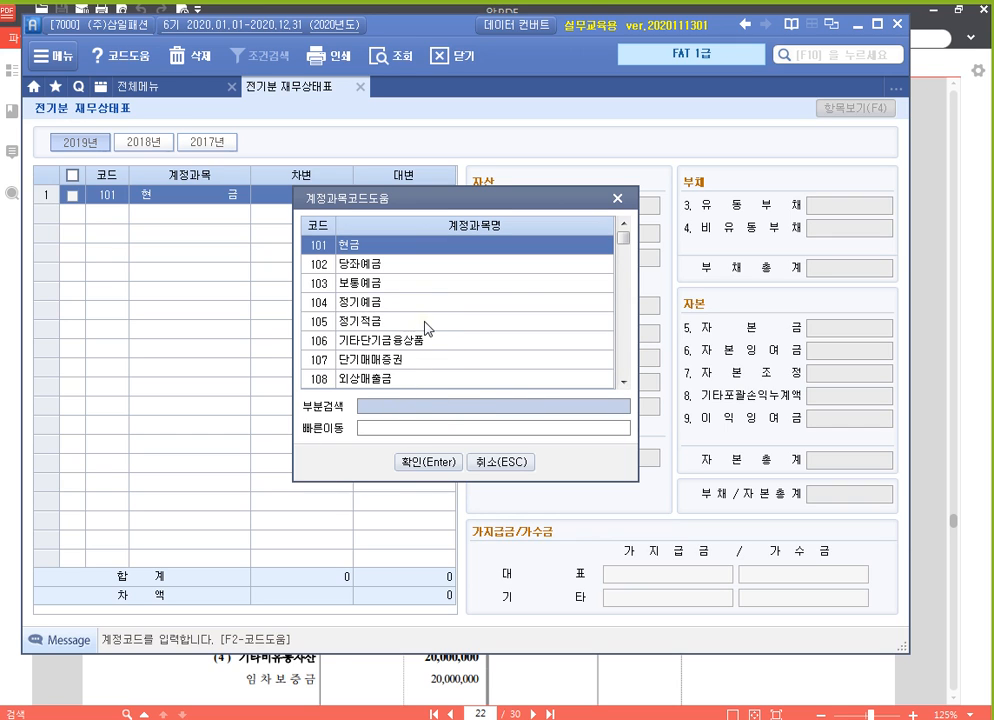
pyautogui.click(616, 200)
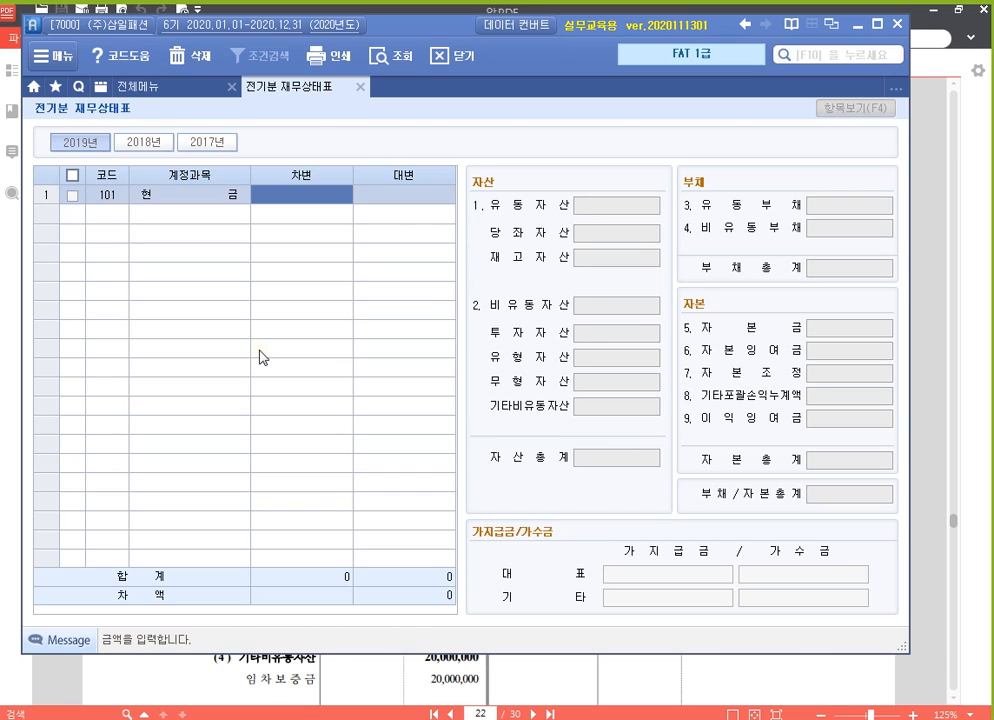
# Set the 차변 amount of 현금 to 12,800,000
pyautogui.write('12,80')
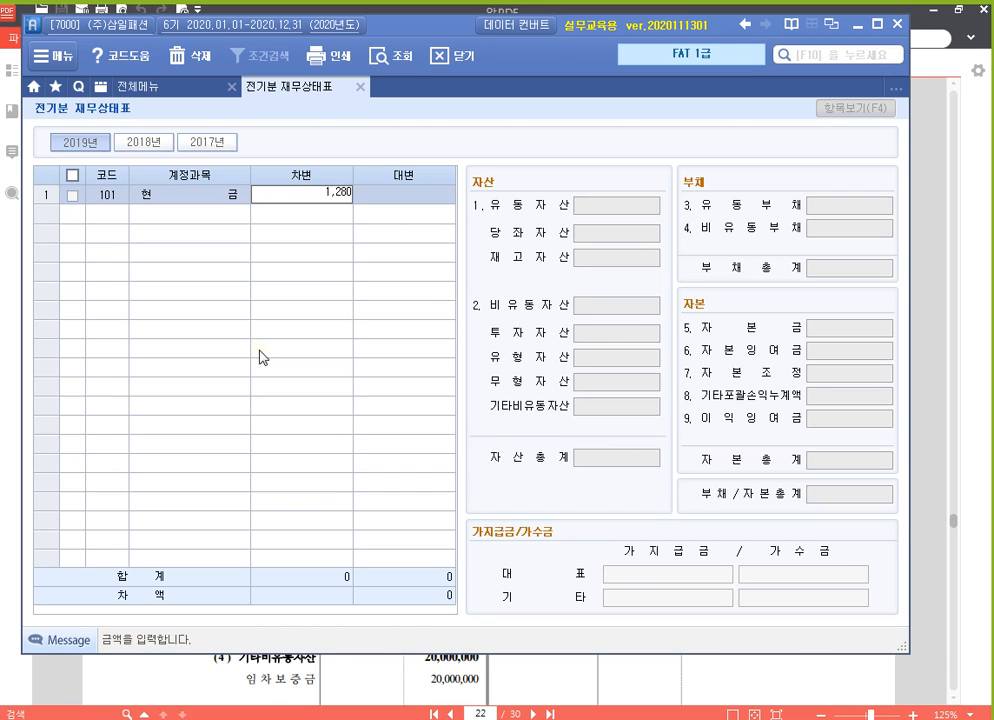
pyautogui.write('0,')
pyautogui.write('000')
pyautogui.press('Return')
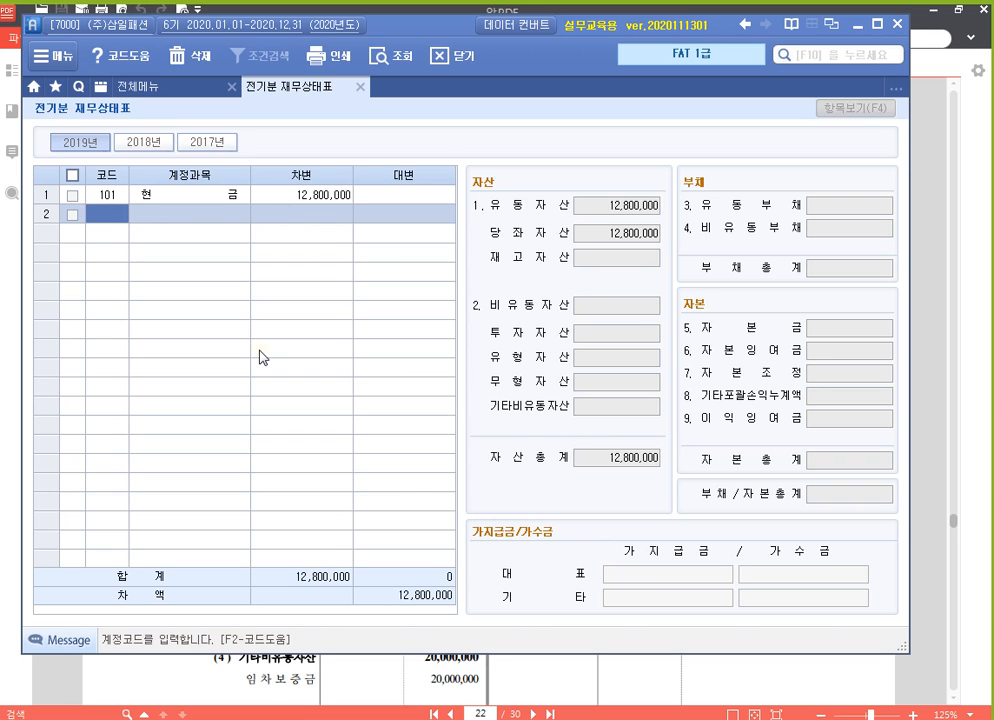
# Enter account 102 당좌예금 in row 2 by searching for "당좌"
pyautogui.click(119, 221)
pyautogui.write('당좌')
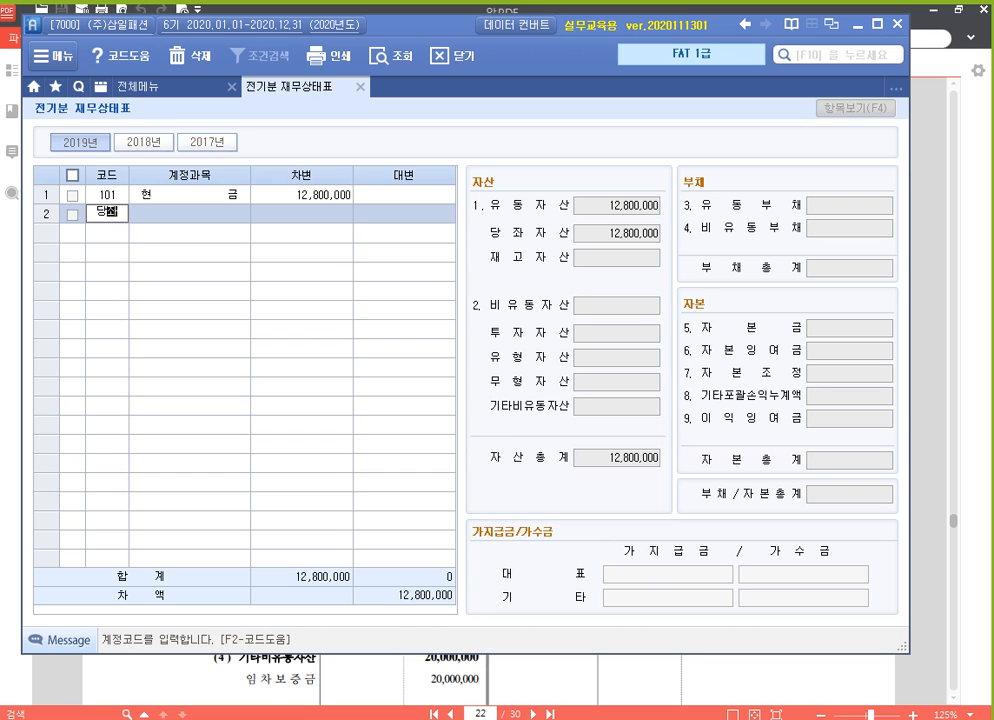
pyautogui.press('Return')
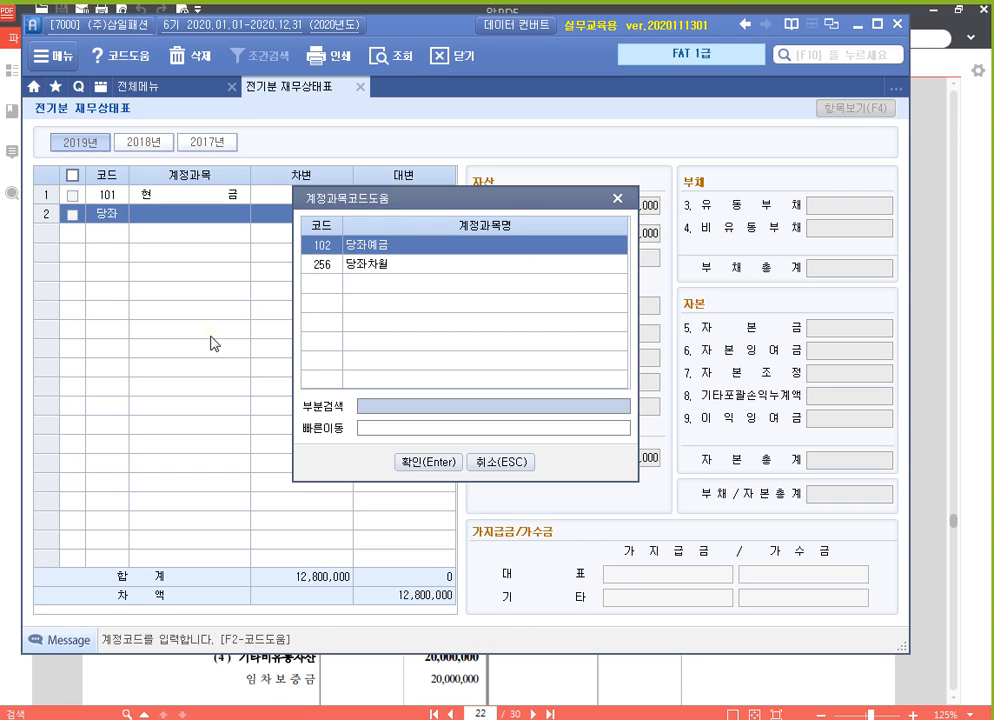
pyautogui.doubleClick(400, 244)
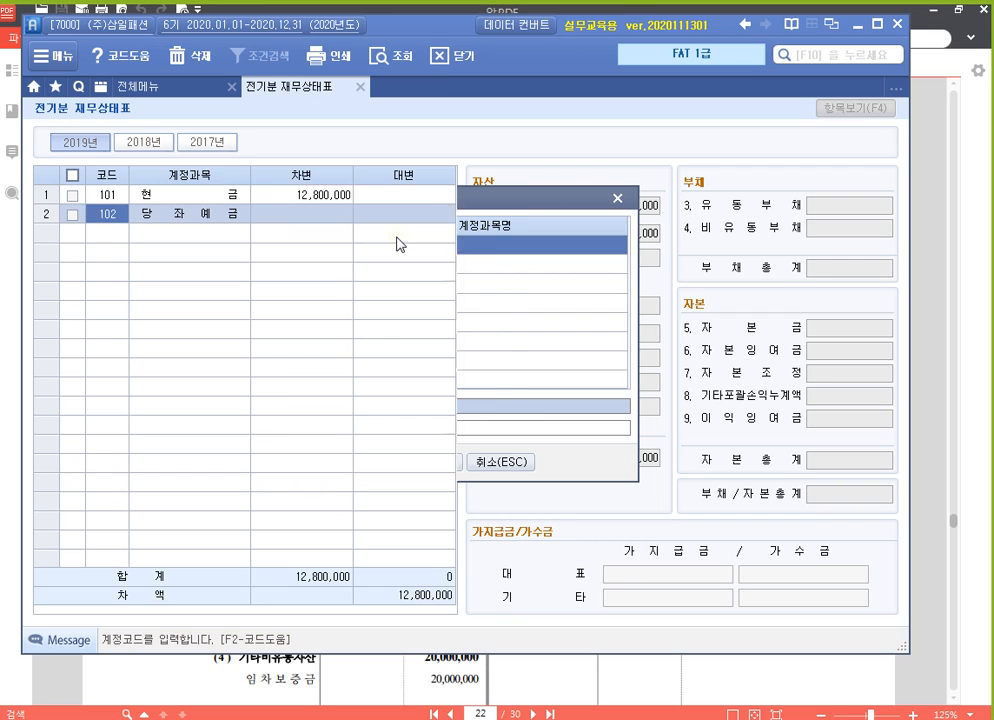
# Set the 차변 amount of 당좌예금 to 38,950,000
pyautogui.press('Return')
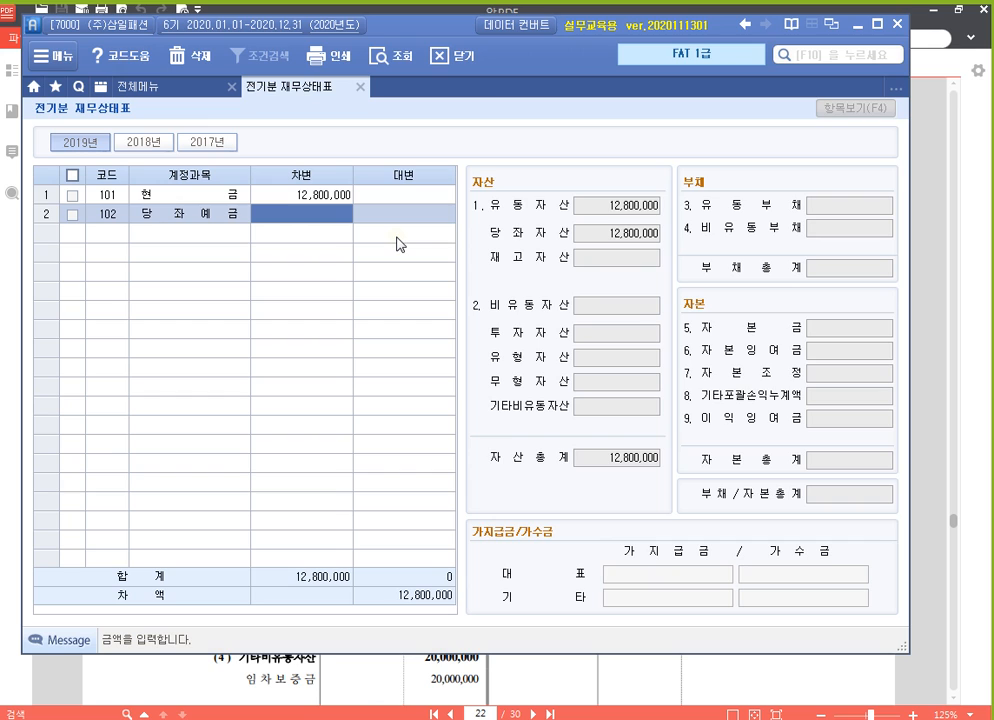
pyautogui.write('3')
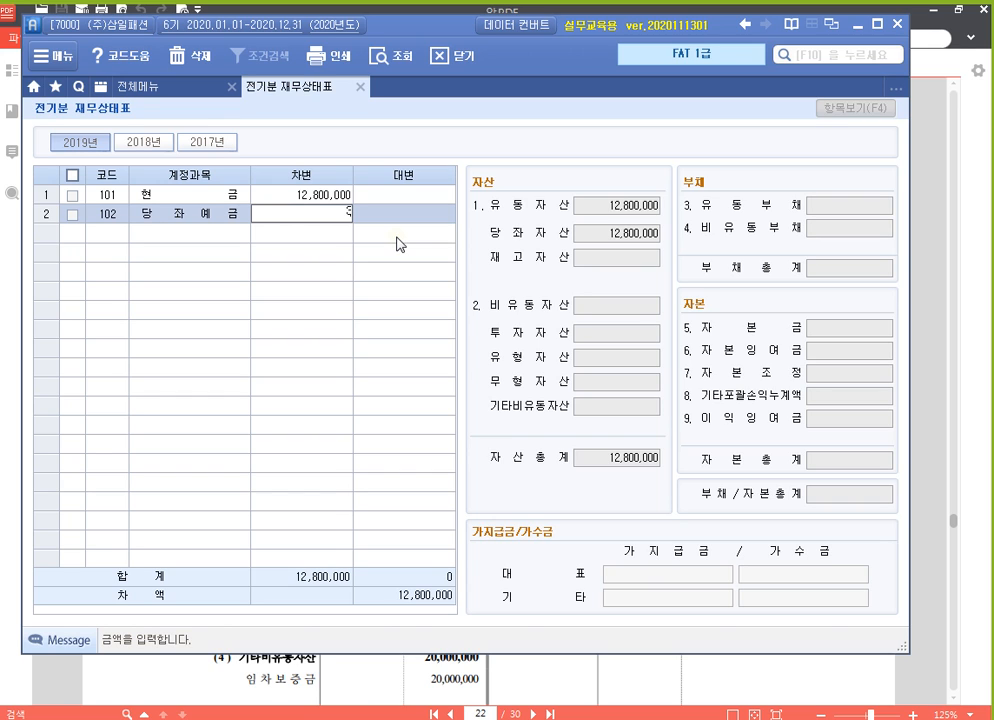
pyautogui.write('8,950,000')
pyautogui.press('Return')
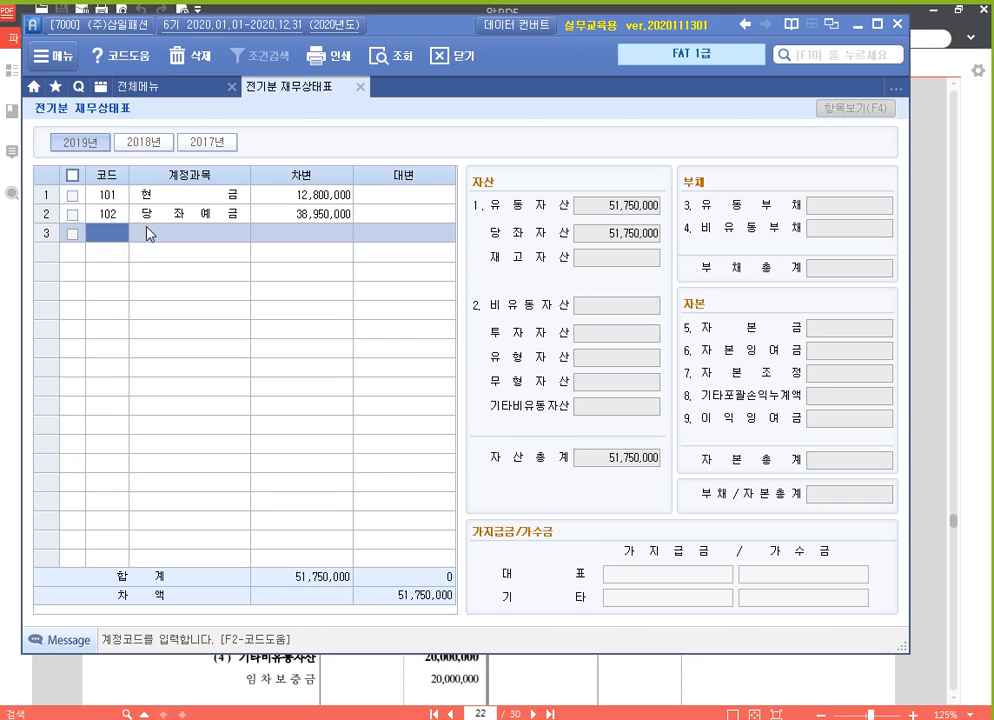
# Enter account 103 보통예금 in row 3 with a 차변 amount of 41,626,000
pyautogui.click(107, 194)
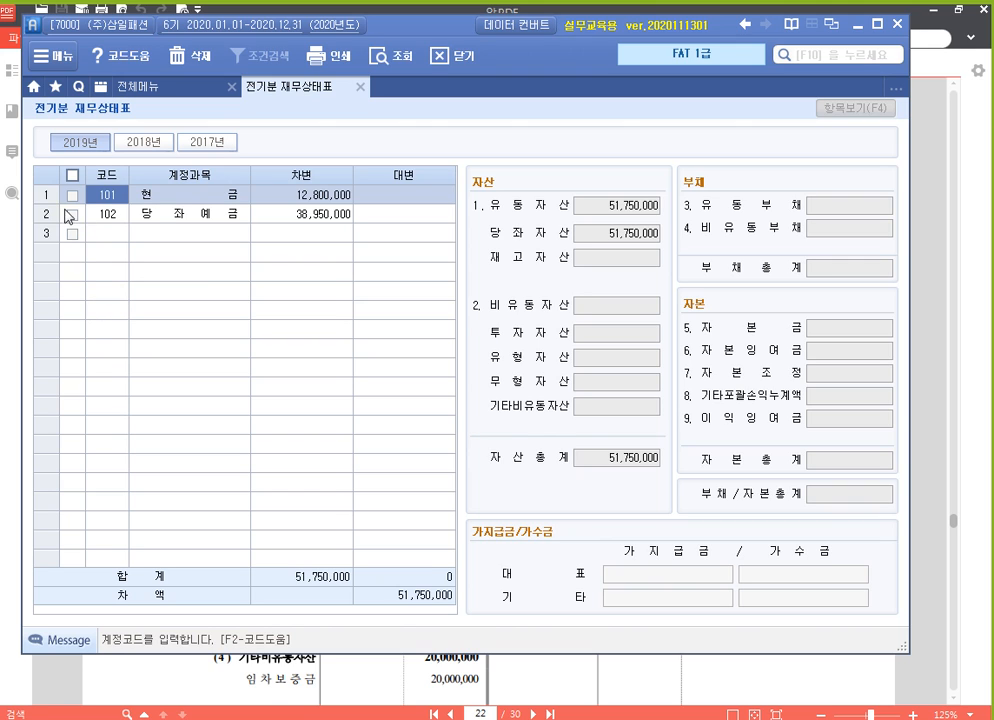
pyautogui.click(100, 234)
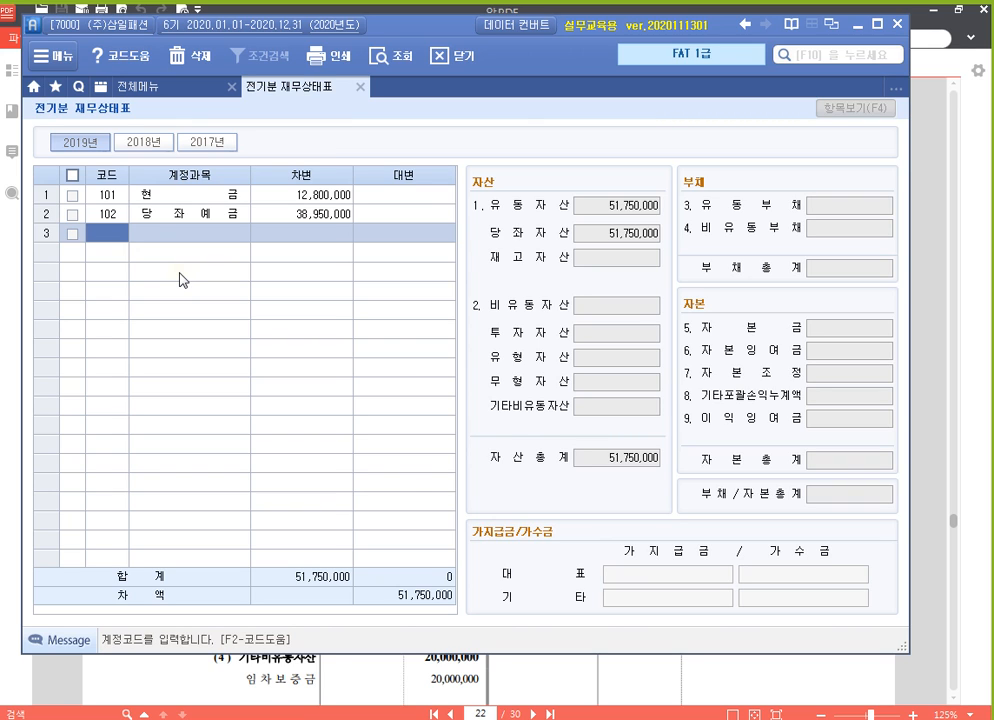
pyautogui.write('103')
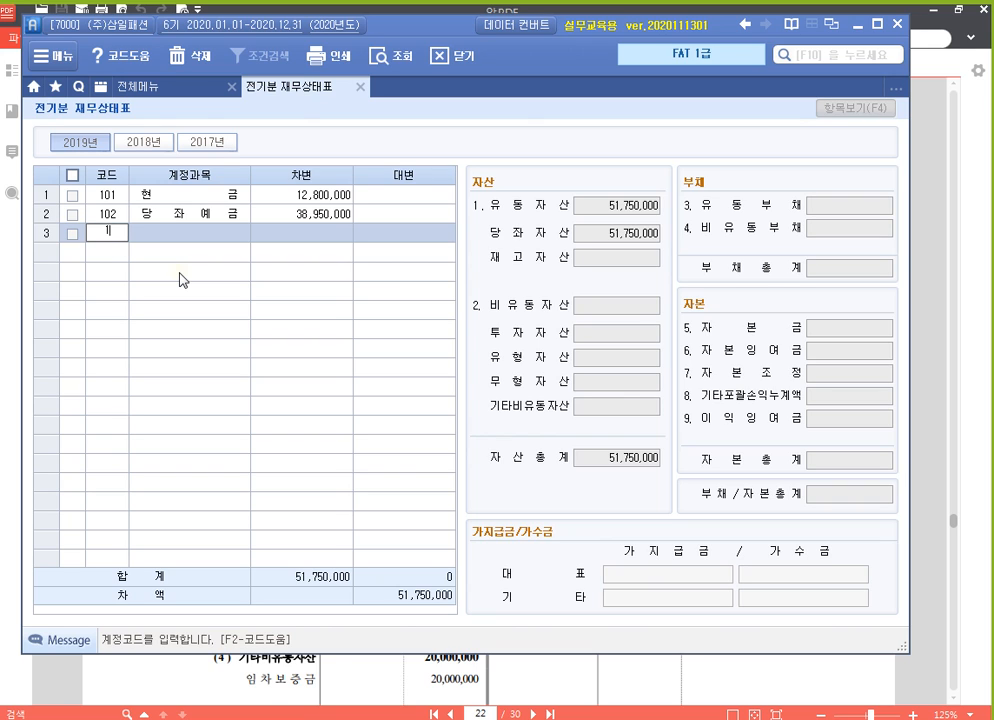
pyautogui.press('Return')
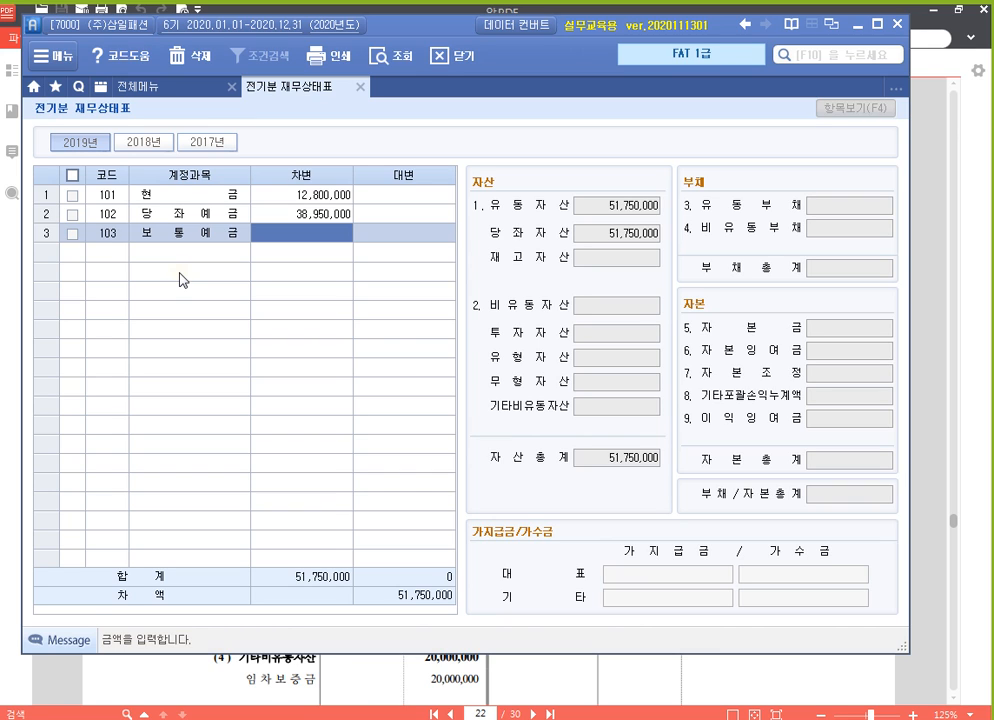
pyautogui.press('Left')
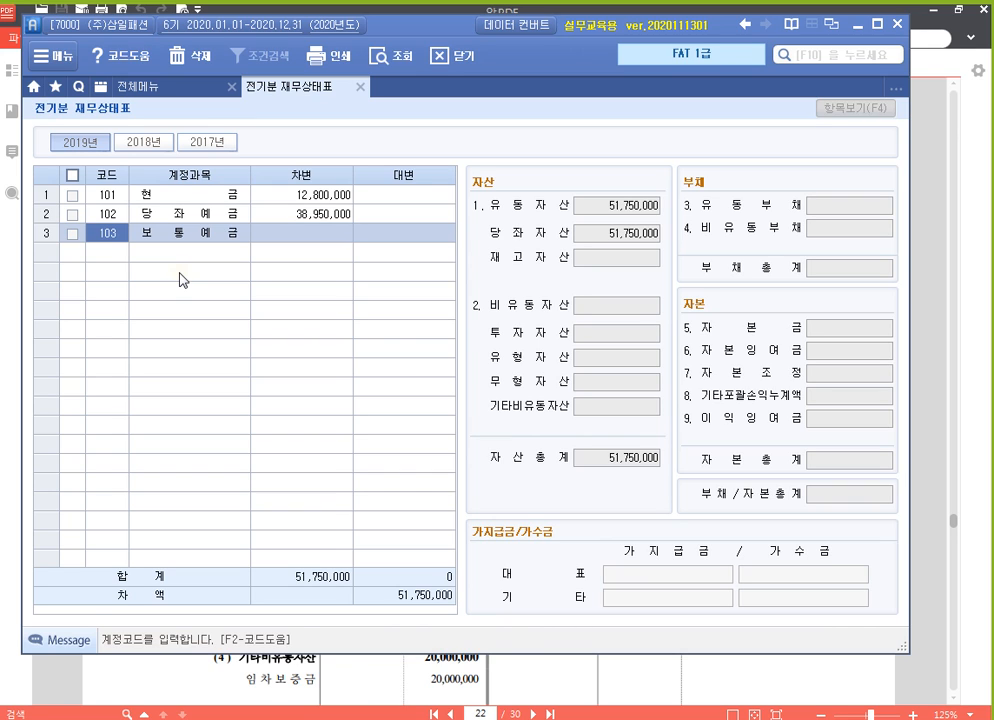
pyautogui.press('Return')
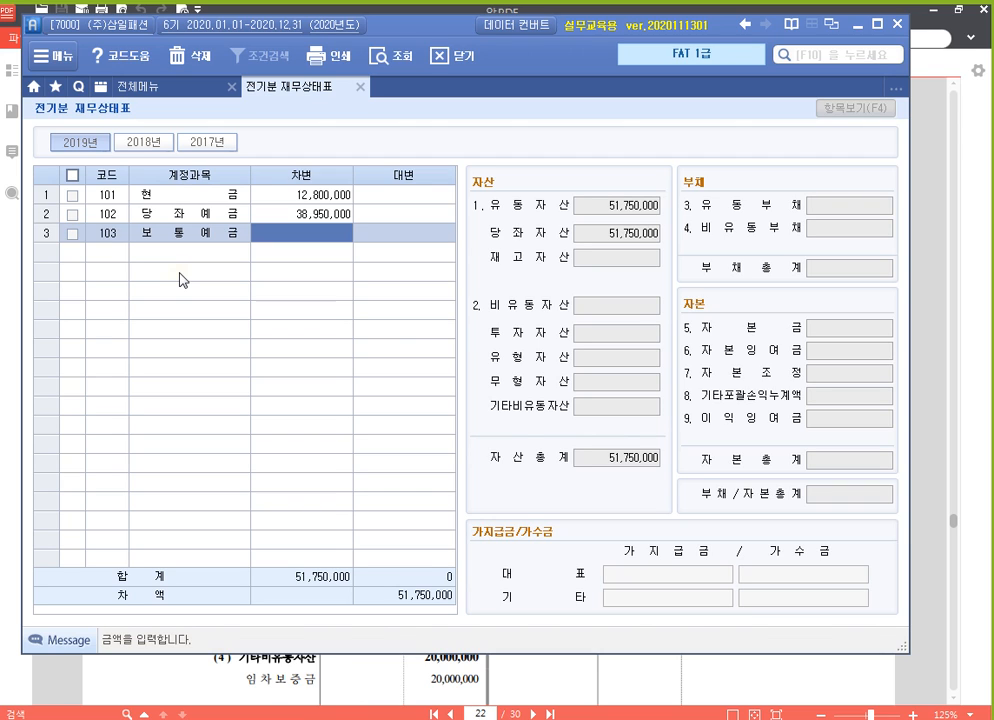
pyautogui.write('41,6')
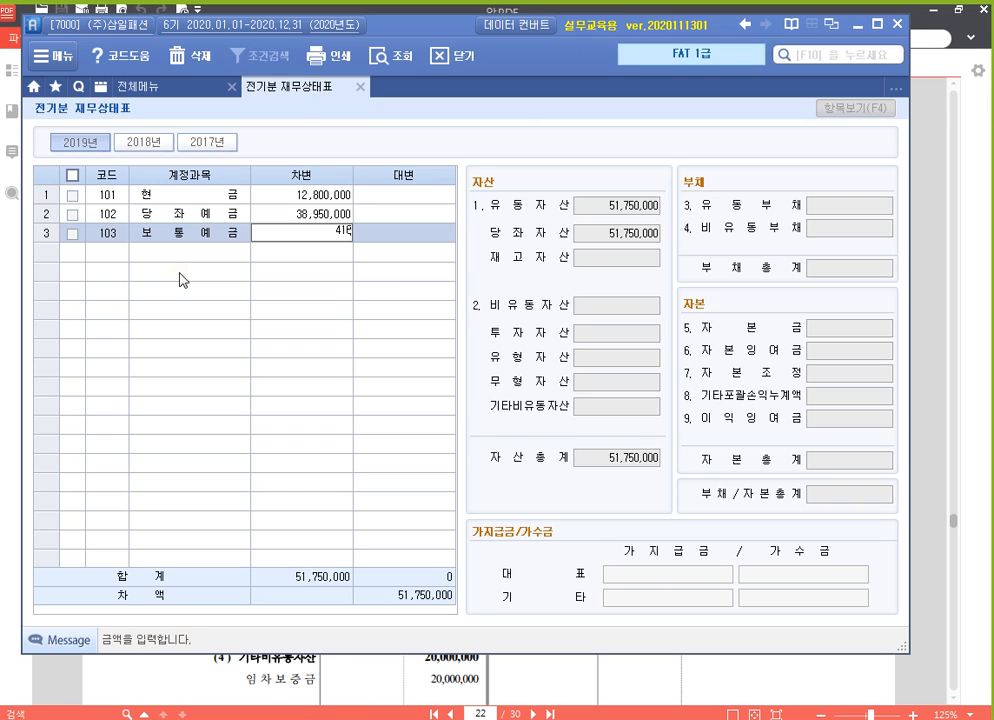
pyautogui.write('26,000')
pyautogui.press('Return')
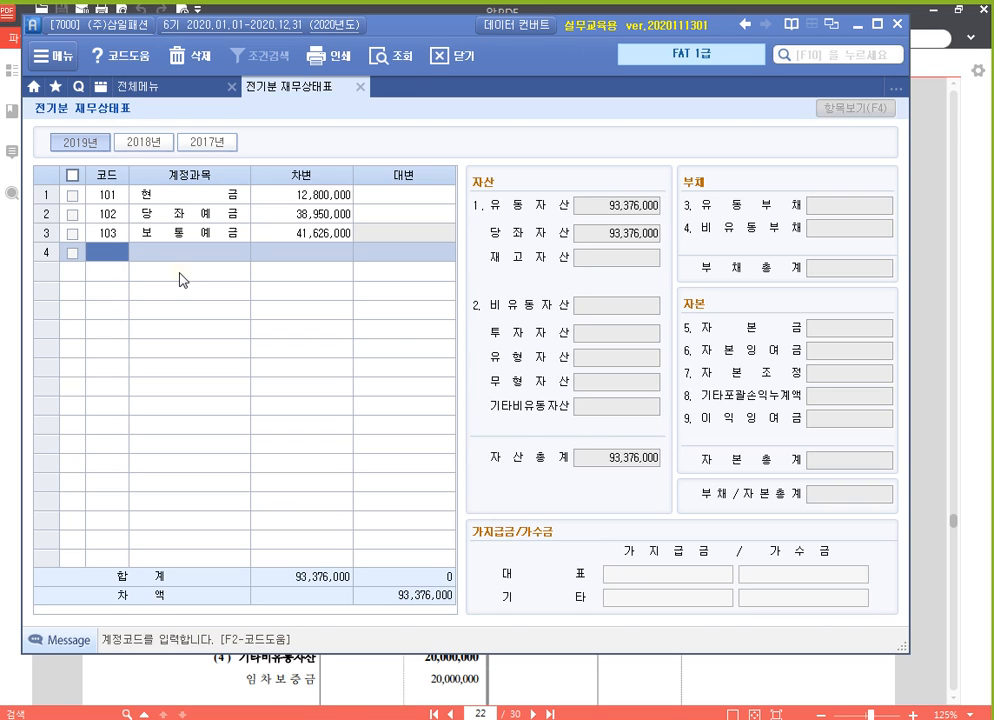
pyautogui.press('Up')
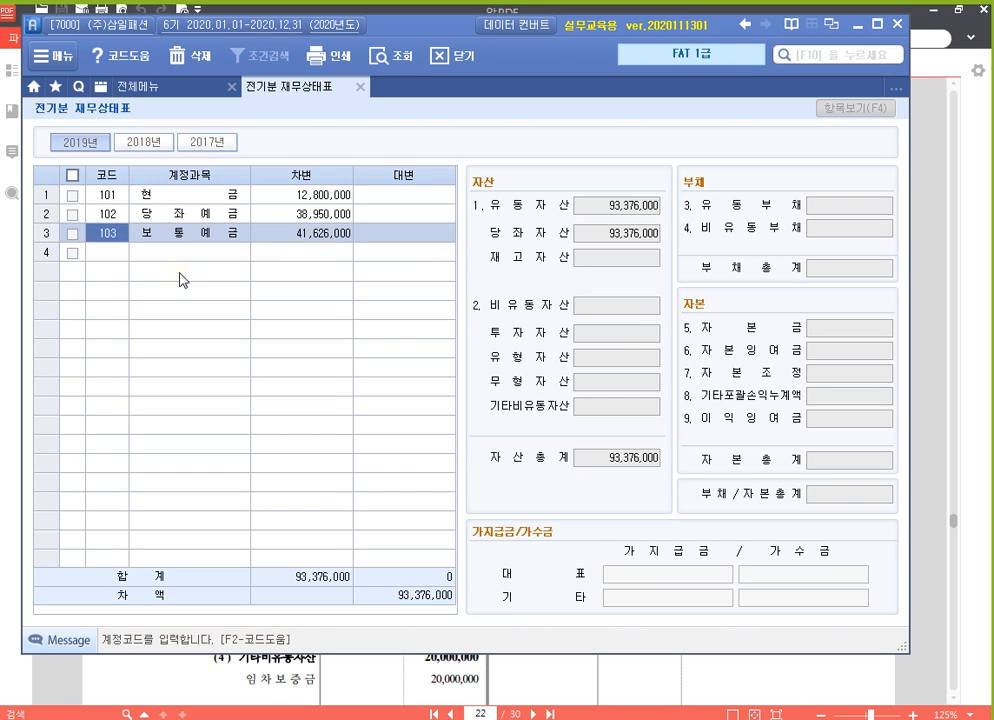
pyautogui.press('Return')
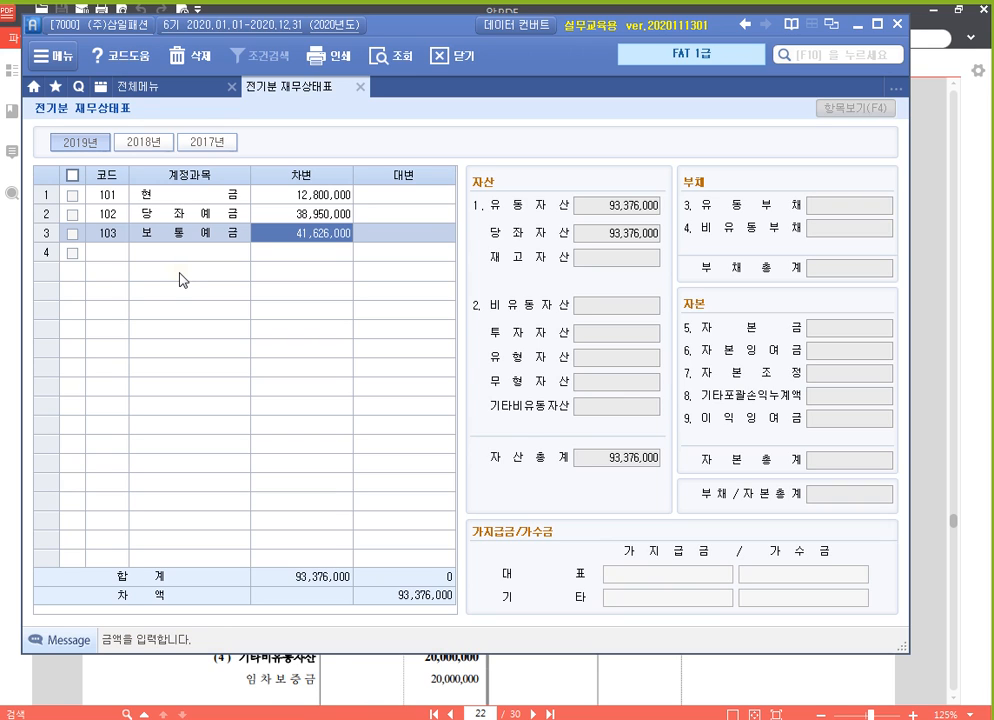
pyautogui.press('Return')
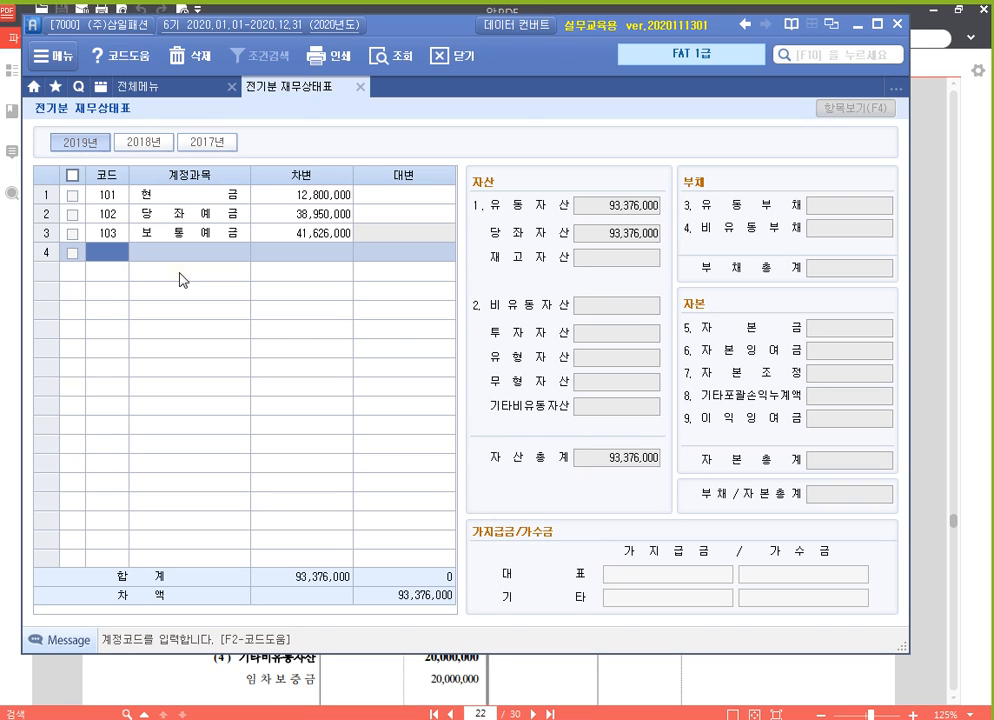
pyautogui.press('Up')
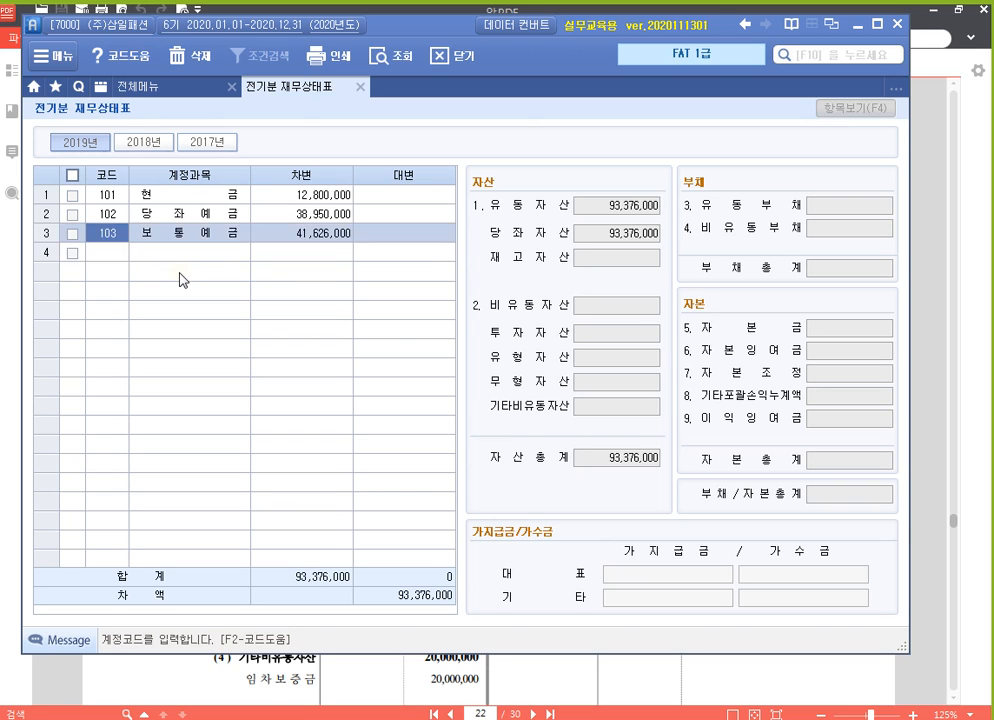
pyautogui.press('Down')
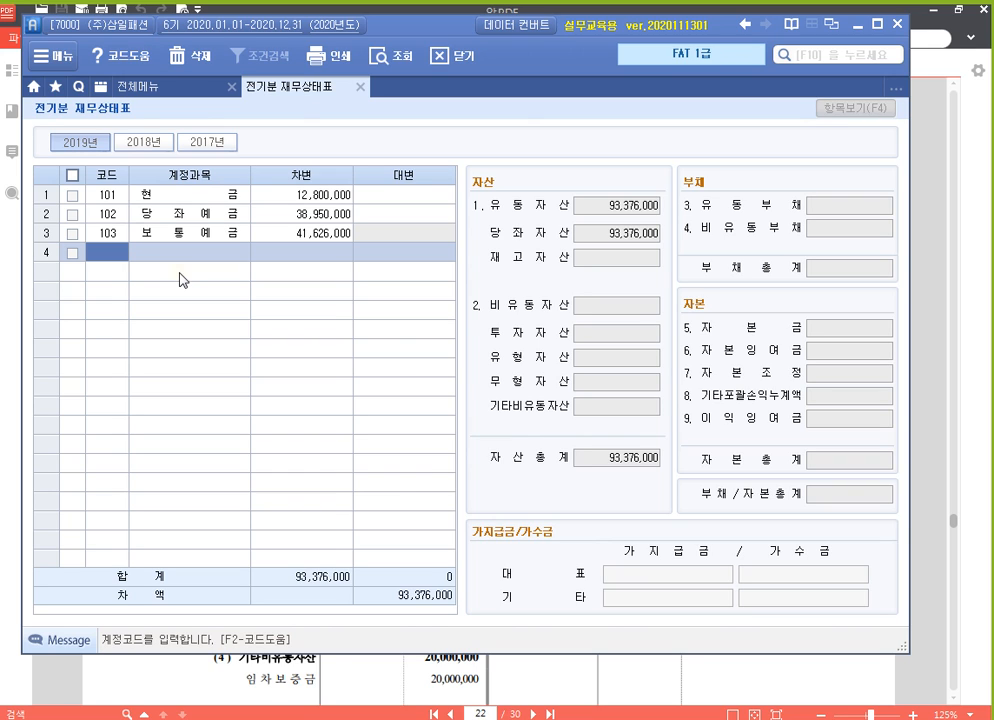
# Enter account 107 단기매매증권 in row 4 with a 차변 amount of 7,000,000
pyautogui.write('10')
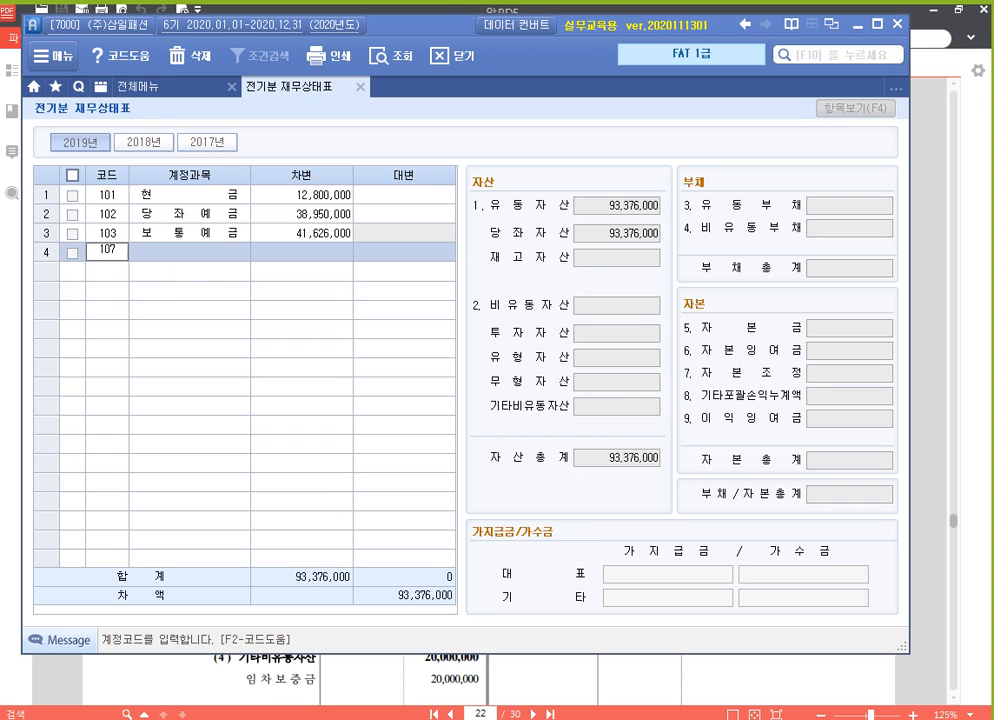
pyautogui.write('7')
pyautogui.press('Return')
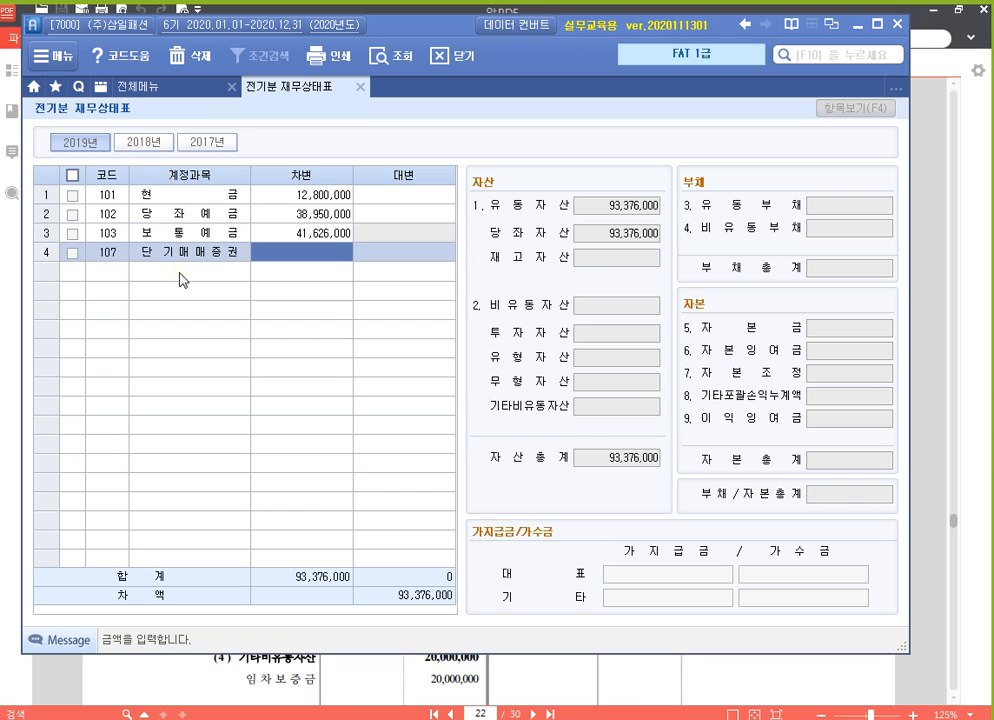
pyautogui.write('7,000,000')
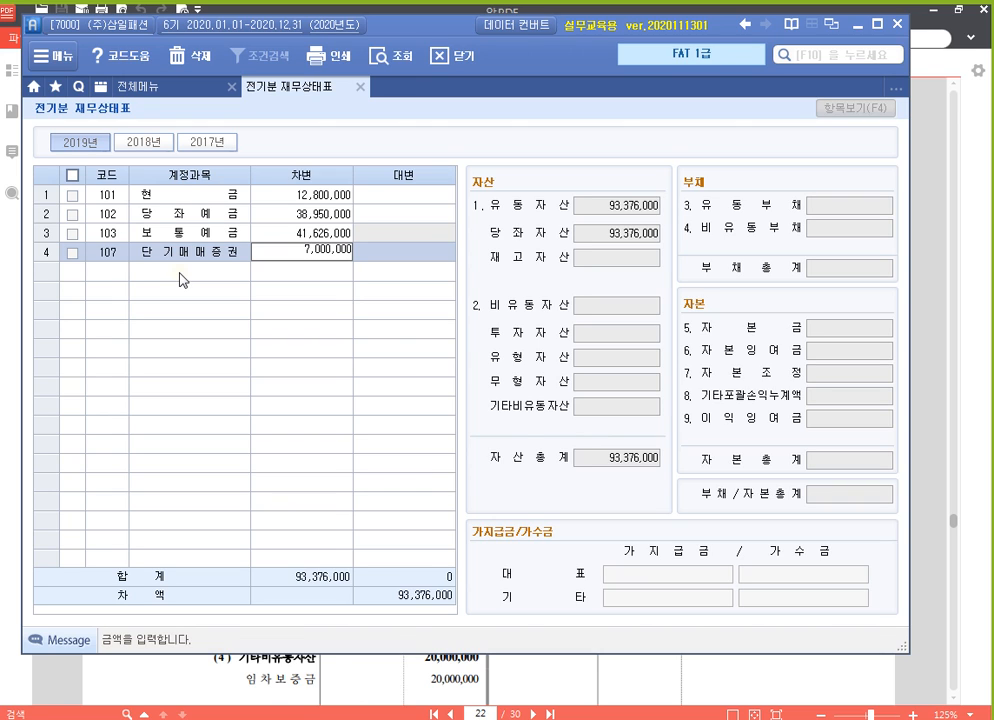
pyautogui.press('Return')
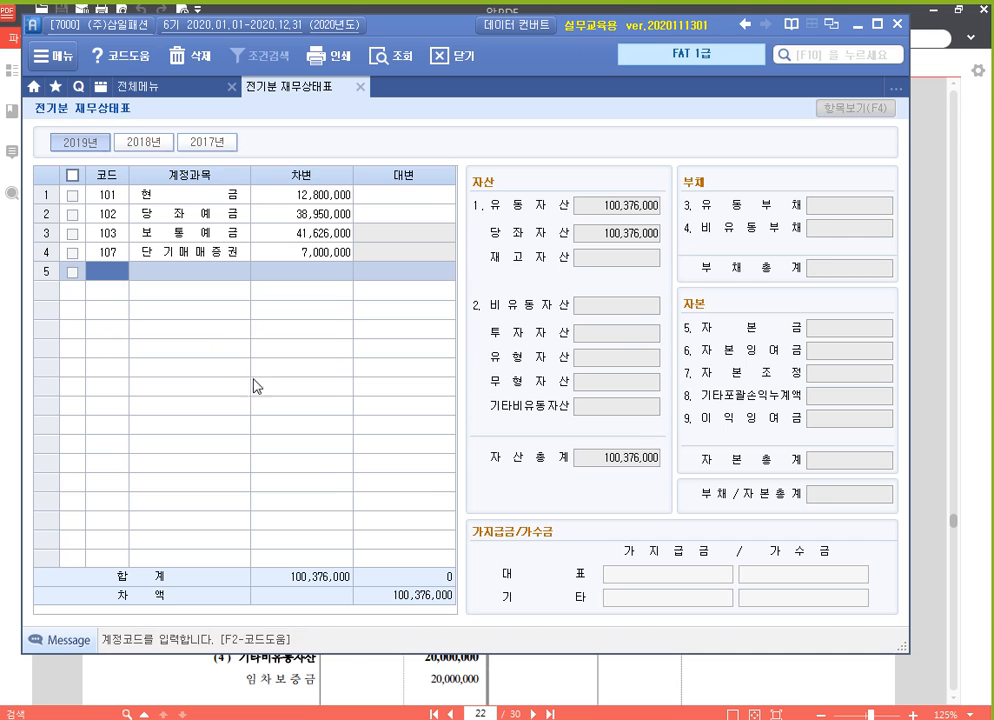
# Switch to the PDF balance sheet and, with K-Screen Pen, box in red the 당좌자산 item amounts and the 외상매출금 to 대손충당금 rows
pyautogui.click(620, 679)
pyautogui.scroll(-1, 288, 355)
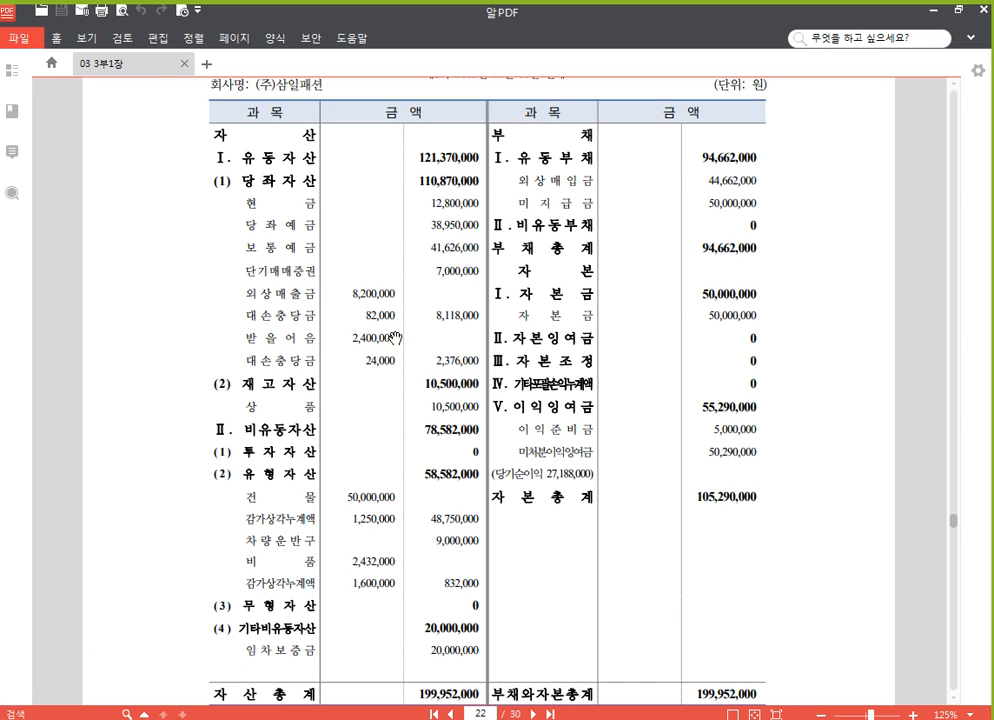
pyautogui.press('F12')
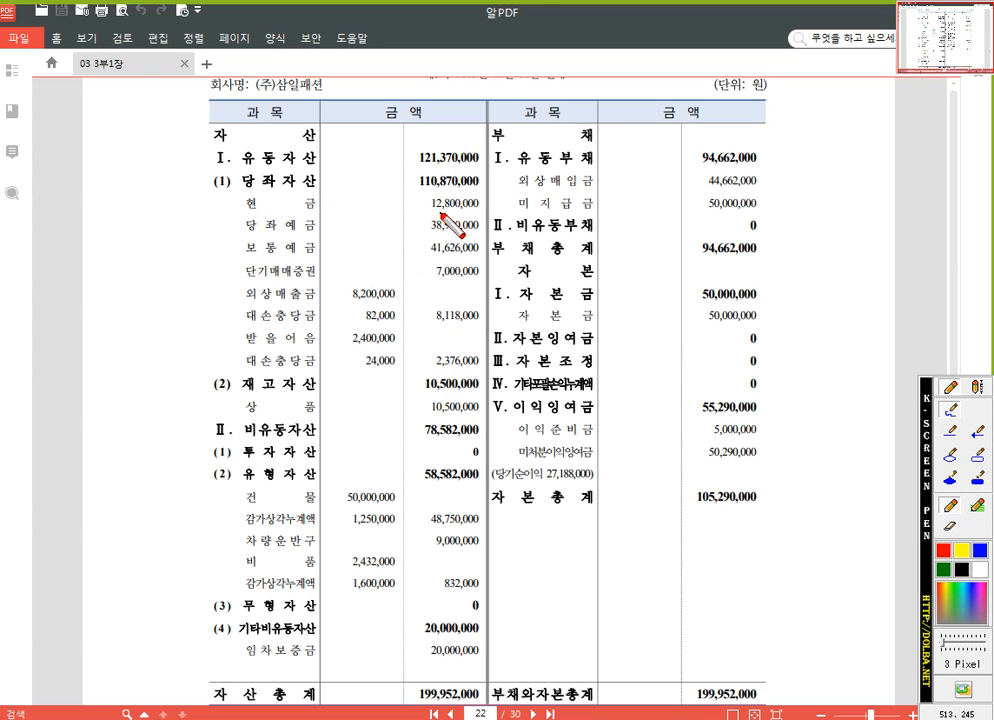
pyautogui.moveTo(420, 195); pyautogui.dragTo(443, 325)
pyautogui.rightClick(806, 401)
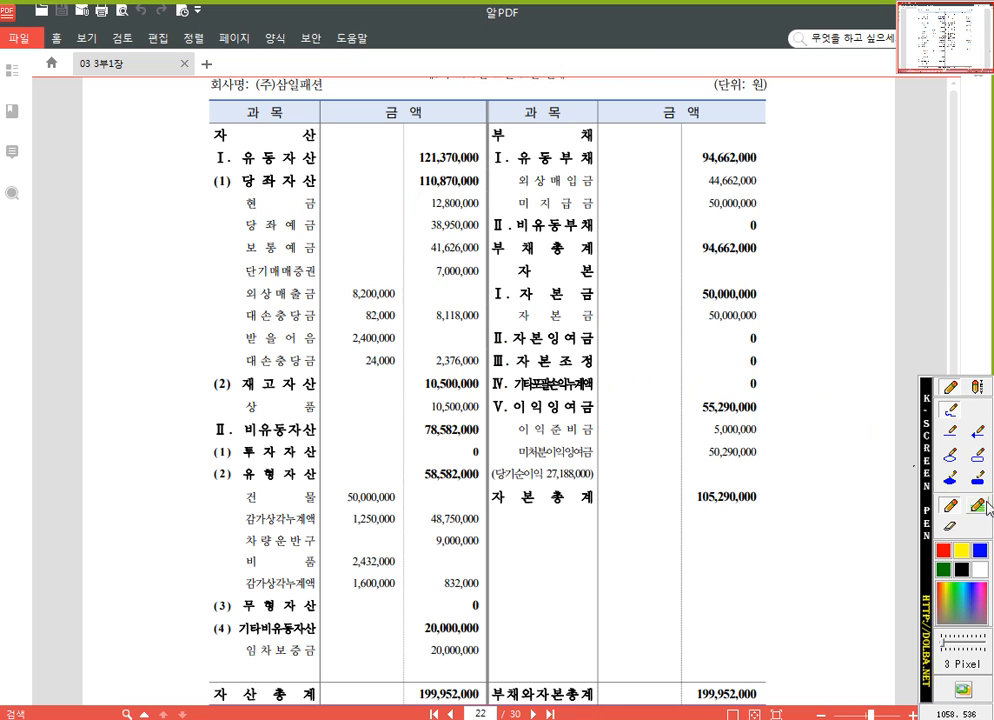
pyautogui.click(978, 456)
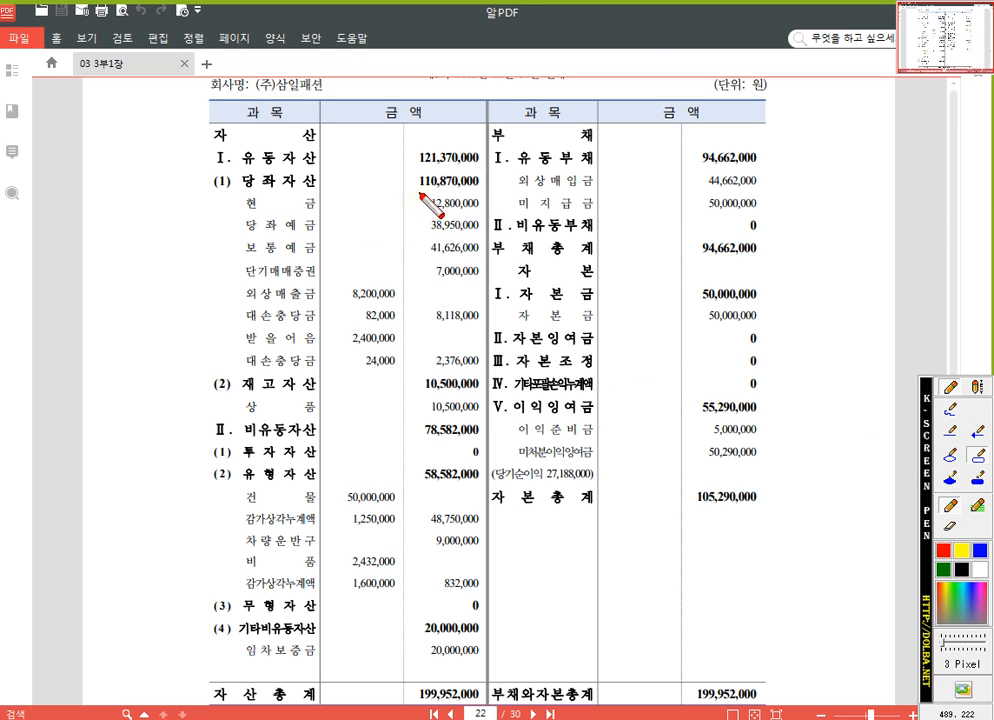
pyautogui.moveTo(420, 195); pyautogui.dragTo(489, 374)
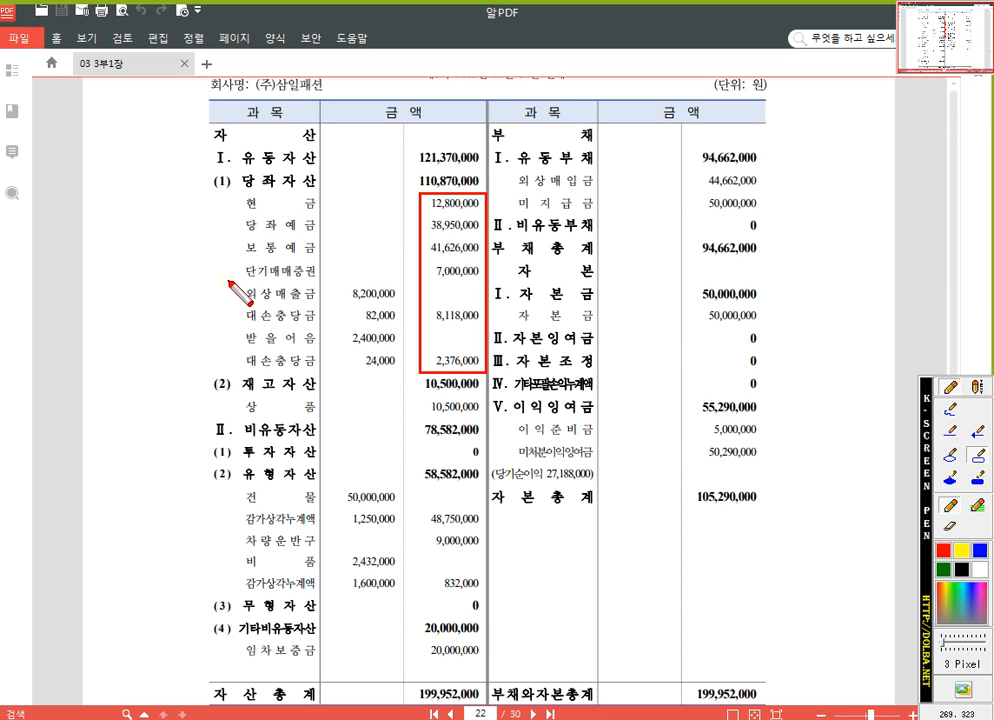
pyautogui.moveTo(230, 285); pyautogui.dragTo(402, 374)
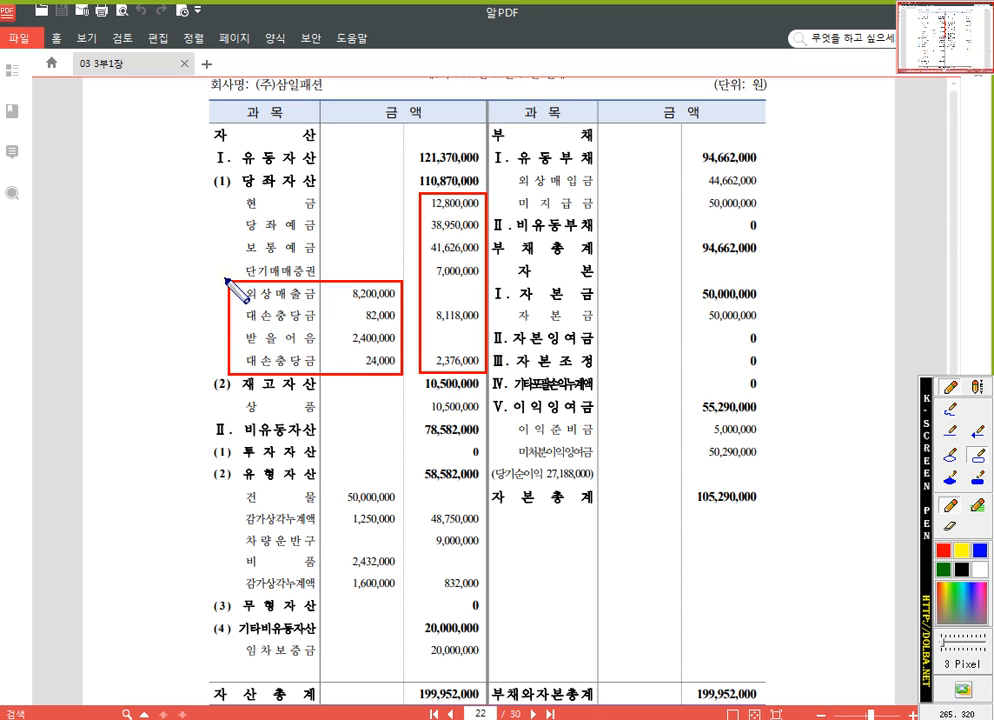
# Box the 외상매출금 and 받을어음 rows, each with its 대손충당금, and the 8,118,000 amount in blue, then clear all annotations
pyautogui.moveTo(226, 280); pyautogui.dragTo(487, 325)
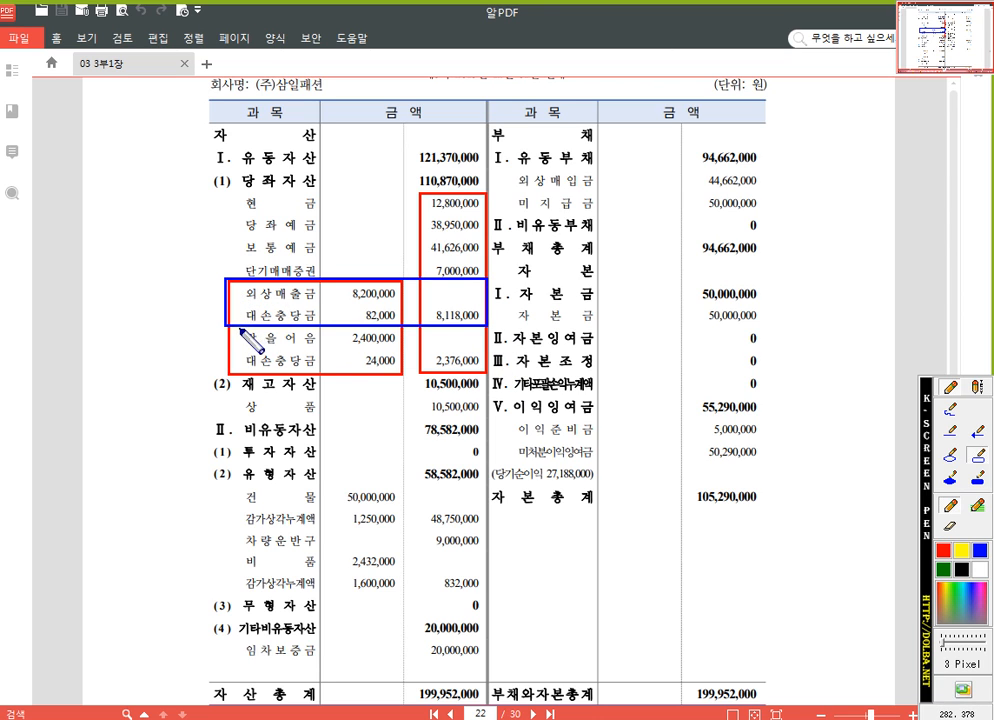
pyautogui.moveTo(227, 327); pyautogui.dragTo(490, 370)
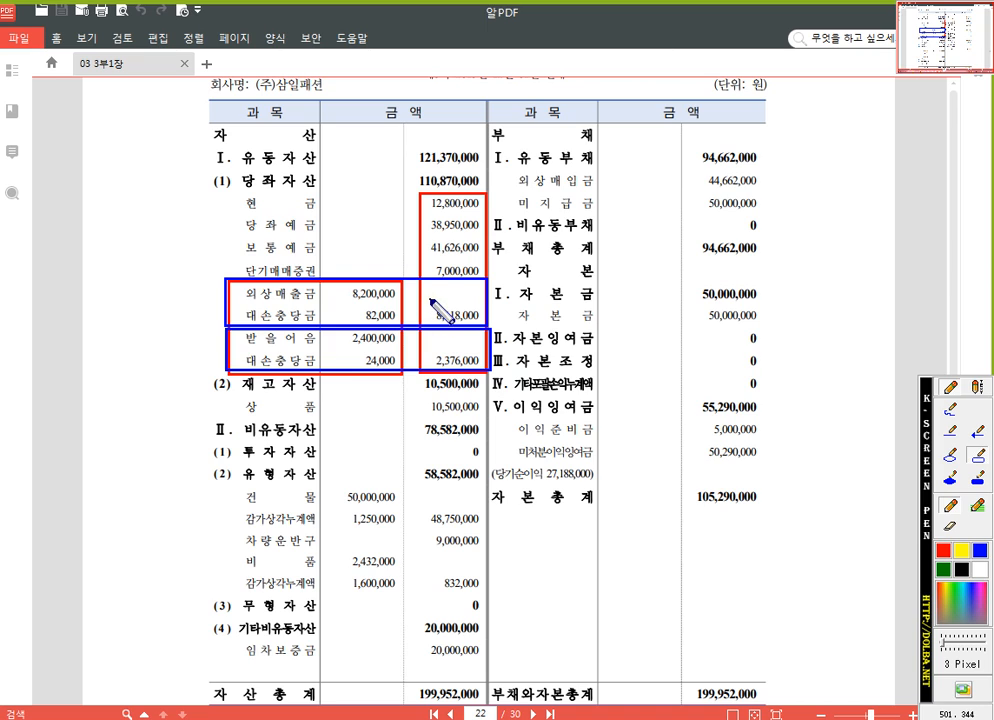
pyautogui.moveTo(428, 298); pyautogui.dragTo(486, 325)
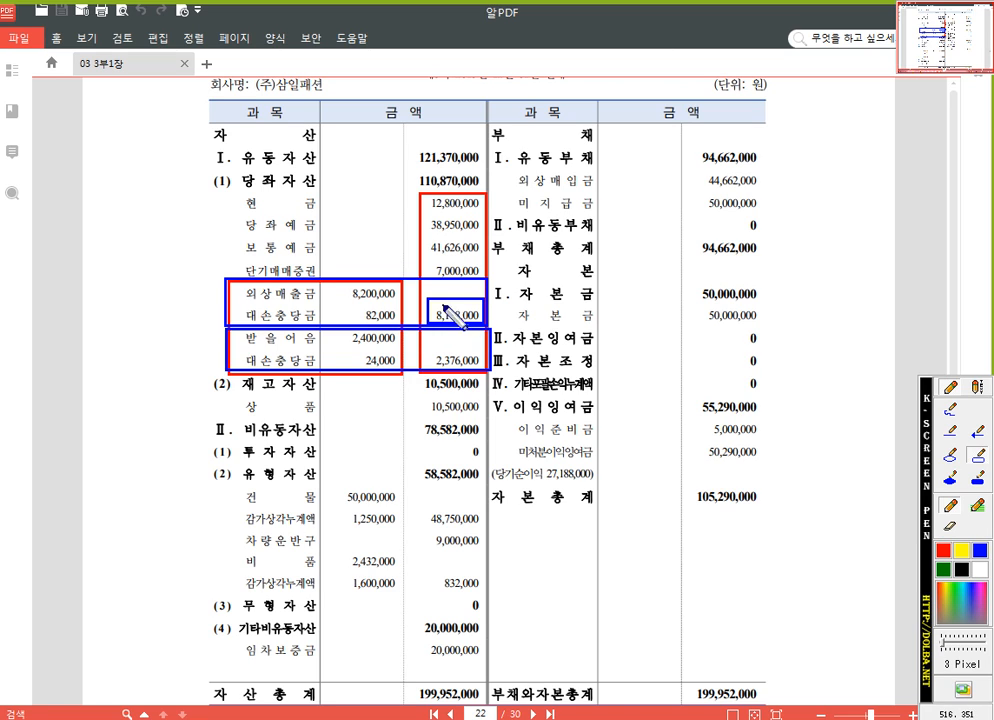
pyautogui.press('Escape')
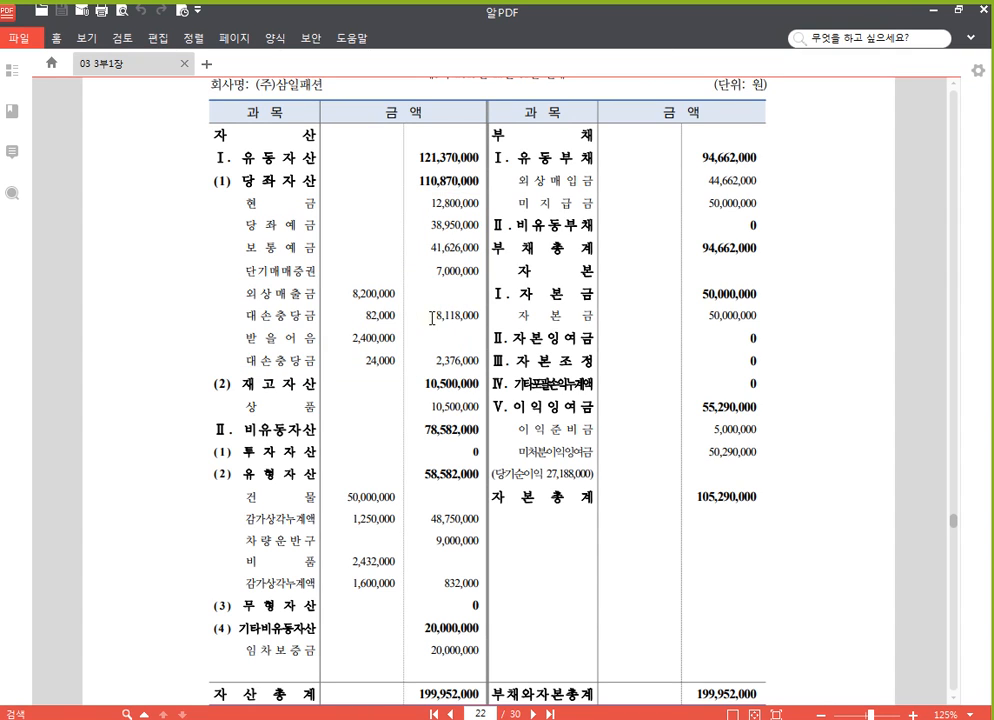
# Box the 외상매출금, 받을어음 and 대손충당금 amounts from 8,200,000 to 24,000 in blue and label the box "입력"
pyautogui.press('F2')
pyautogui.moveTo(337, 276); pyautogui.dragTo(402, 374)
pyautogui.click(977, 387)
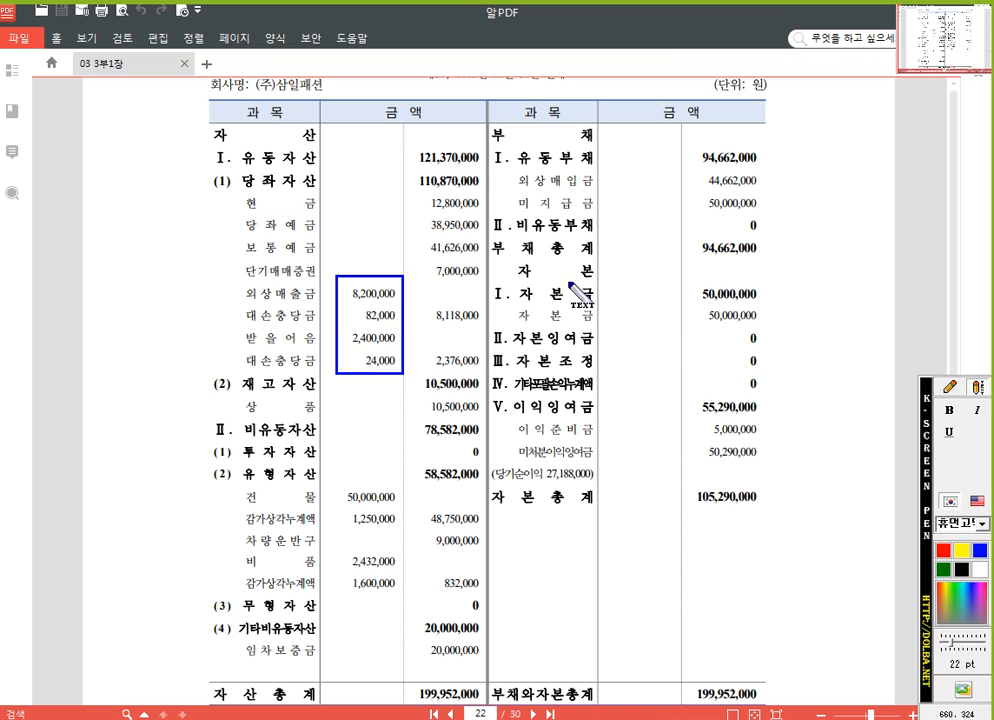
pyautogui.click(358, 243)
pyautogui.write('d')
pyautogui.press('BackSpace')
pyautogui.write('입력')
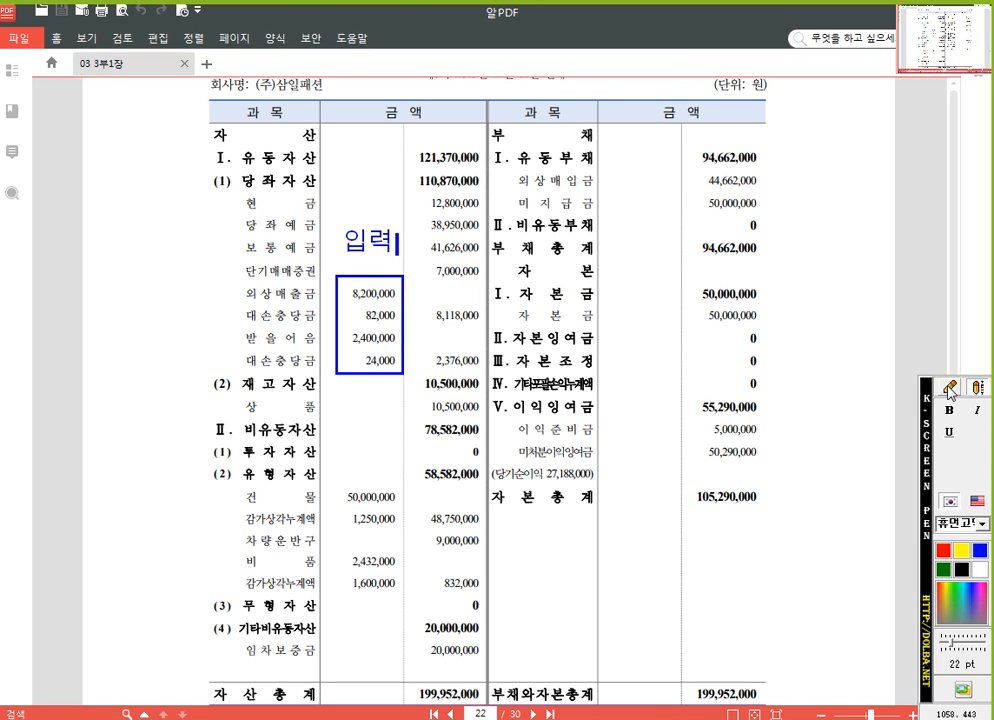
# Box the 8,118,000 and 2,376,000 net amounts in red, label the box "인식", and clear all annotations
pyautogui.click(978, 388)
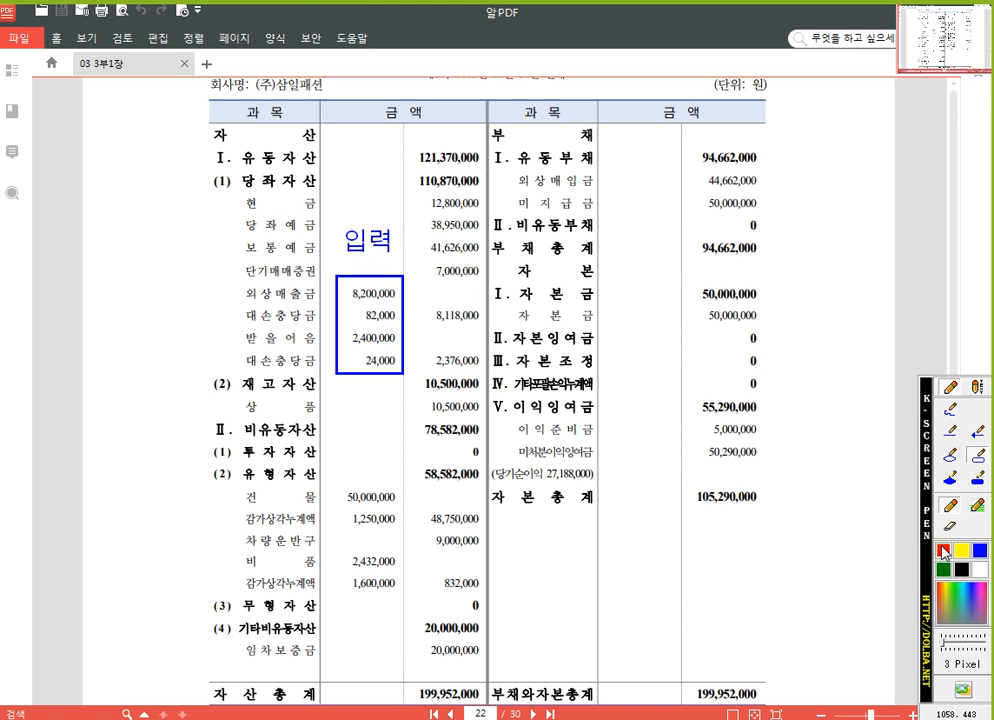
pyautogui.moveTo(415, 303)
pyautogui.mouseDown()
pyautogui.moveTo(510, 312)
pyautogui.moveTo(487, 375)
pyautogui.mouseUp()
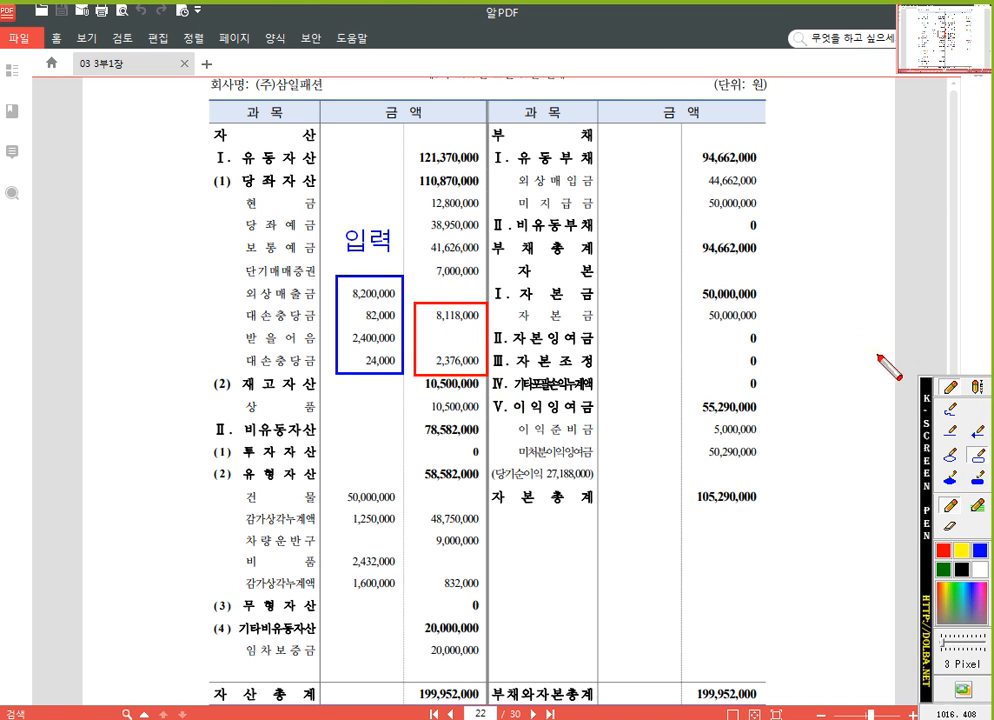
pyautogui.click(977, 386)
pyautogui.click(424, 285)
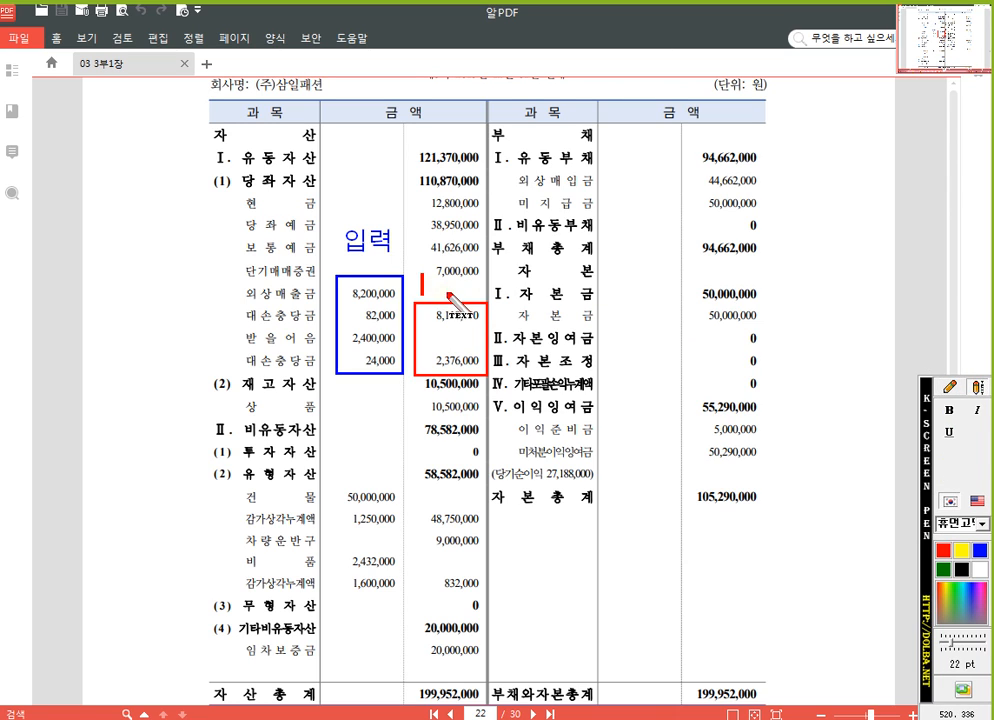
pyautogui.write('d')
pyautogui.write('인식')
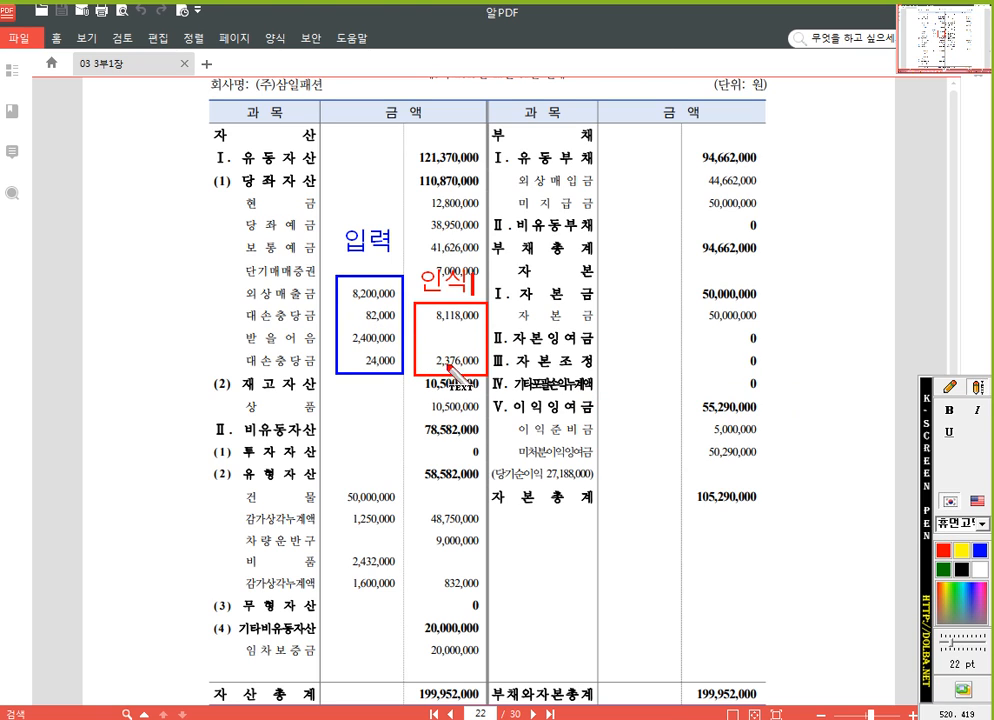
pyautogui.click(949, 386)
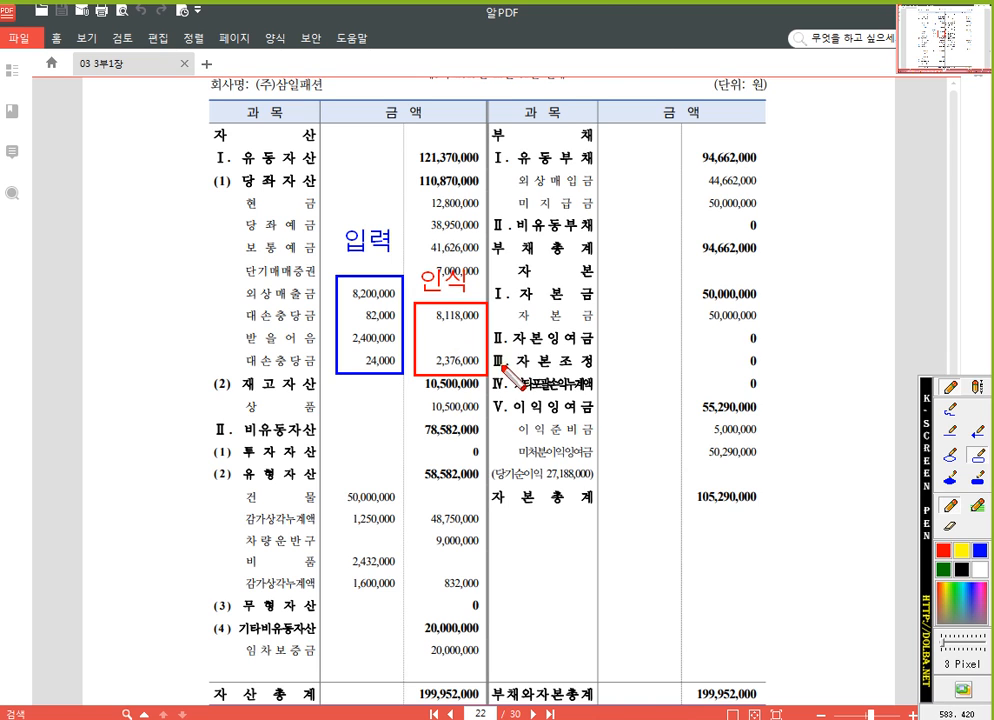
pyautogui.press('Escape')
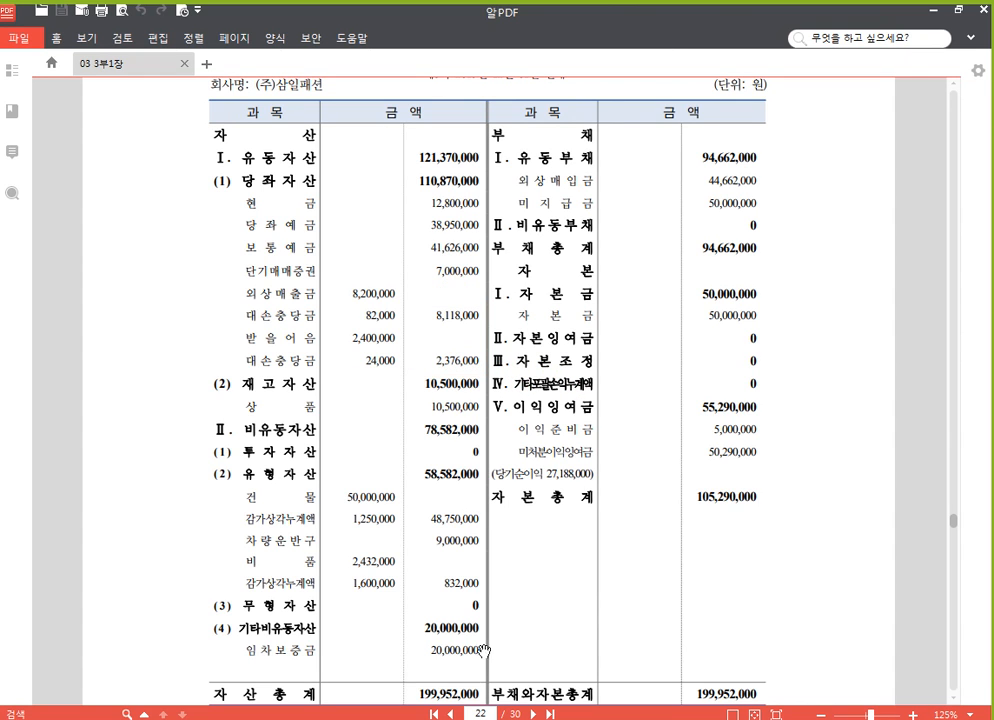
# Switch to the accounting program and enter account 108 외상매출금 in row 5 with a 차변 amount of 8,200,000
pyautogui.hotkey('alt', 'Tab')
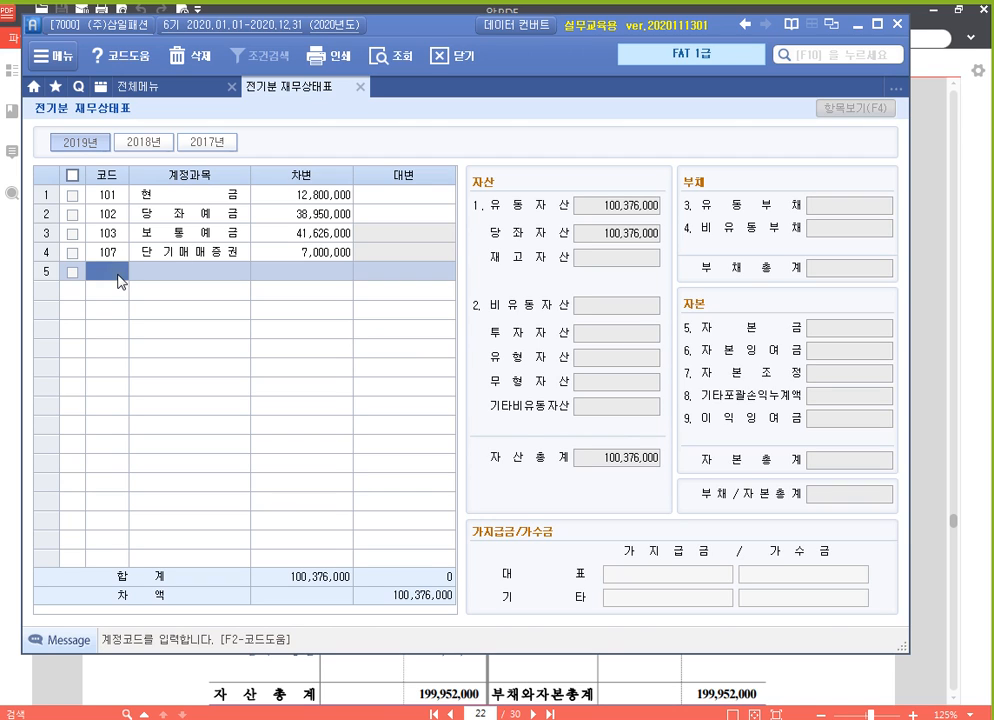
pyautogui.write('10')
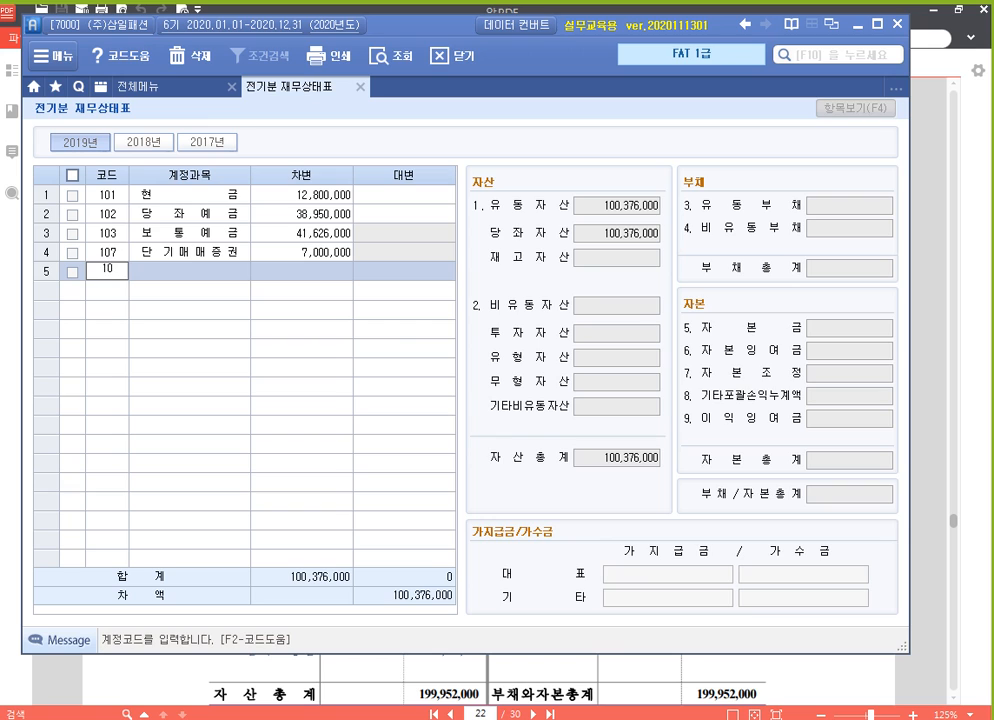
pyautogui.write('8')
pyautogui.press('Return')
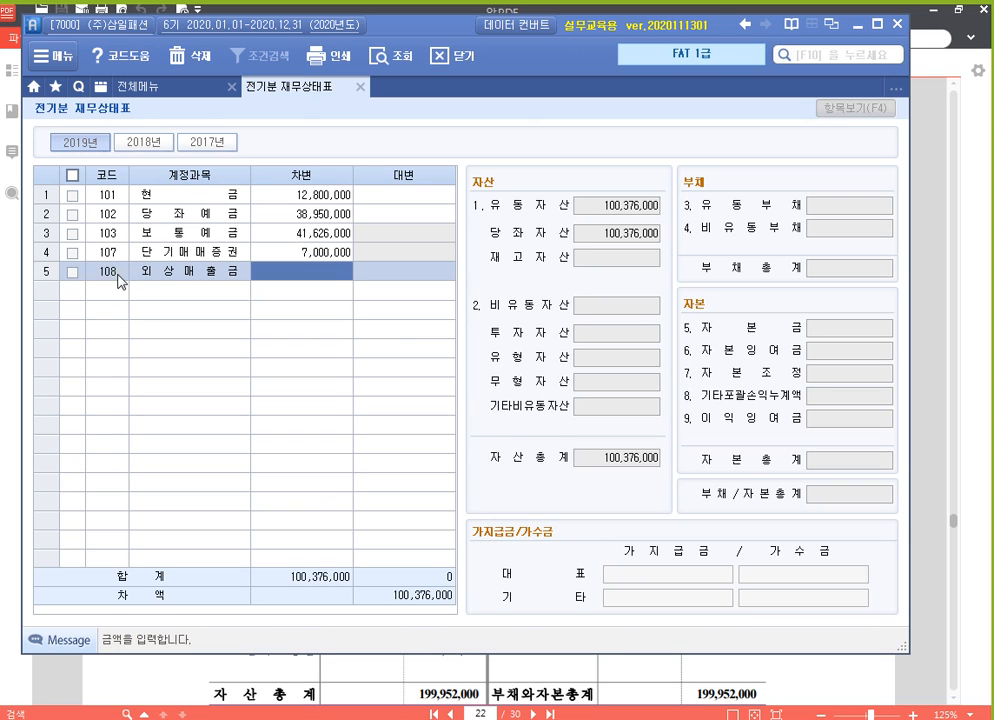
pyautogui.write('8,')
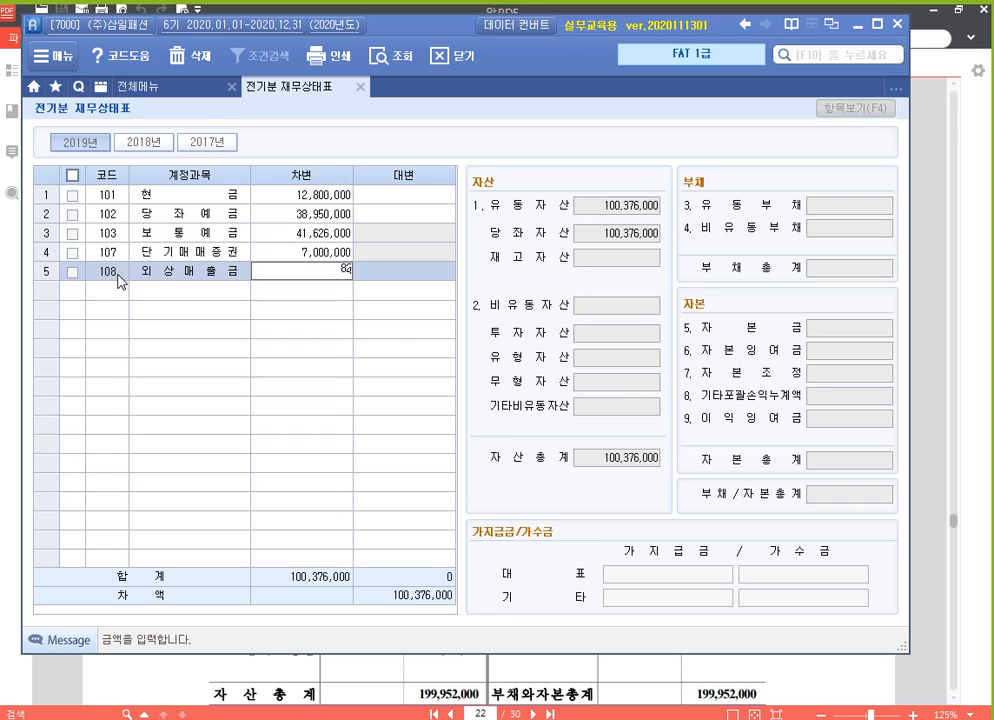
pyautogui.write('200,000')
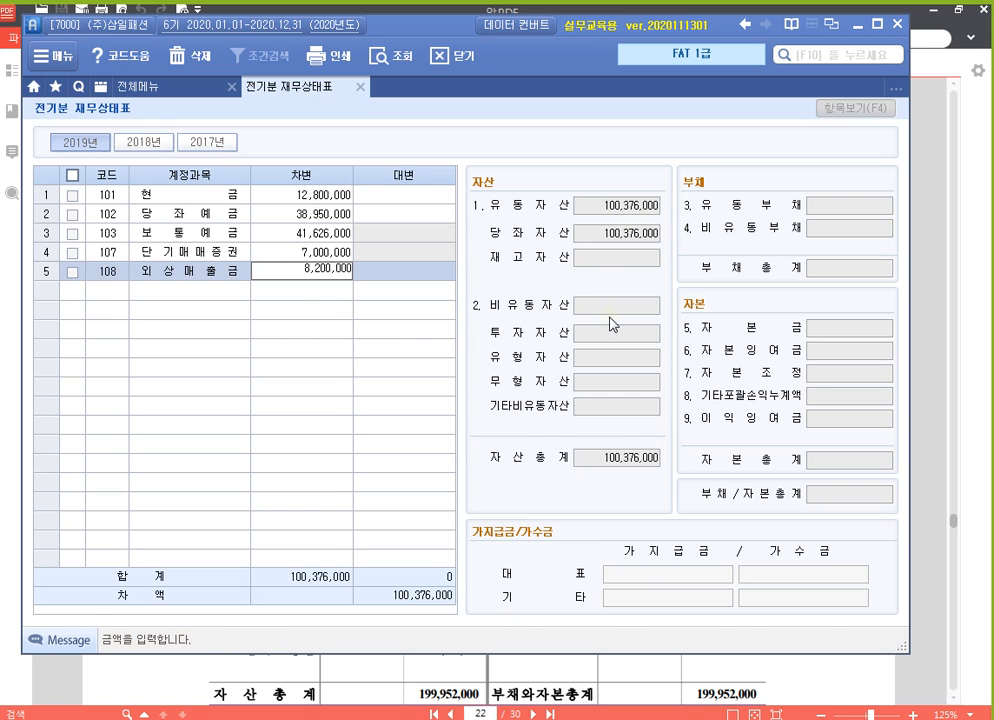
pyautogui.press('Return')
pyautogui.click(637, 243)
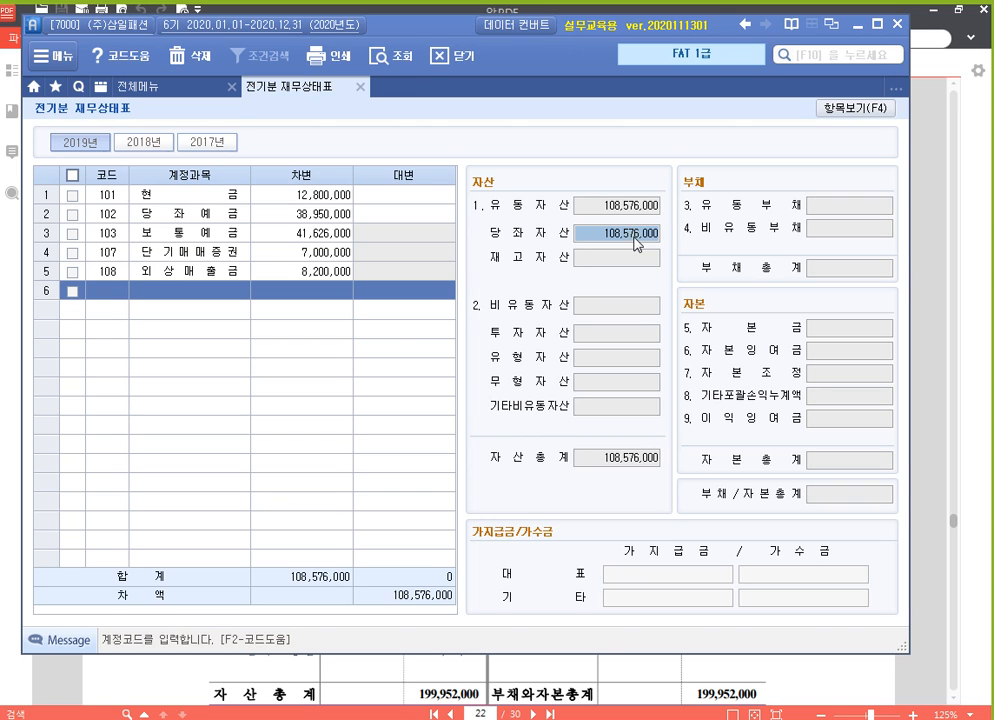
# Look up "대손" from row 6's code cell, browse the 대손충당금 account codes, and close the lookup without choosing one
pyautogui.click(111, 292)
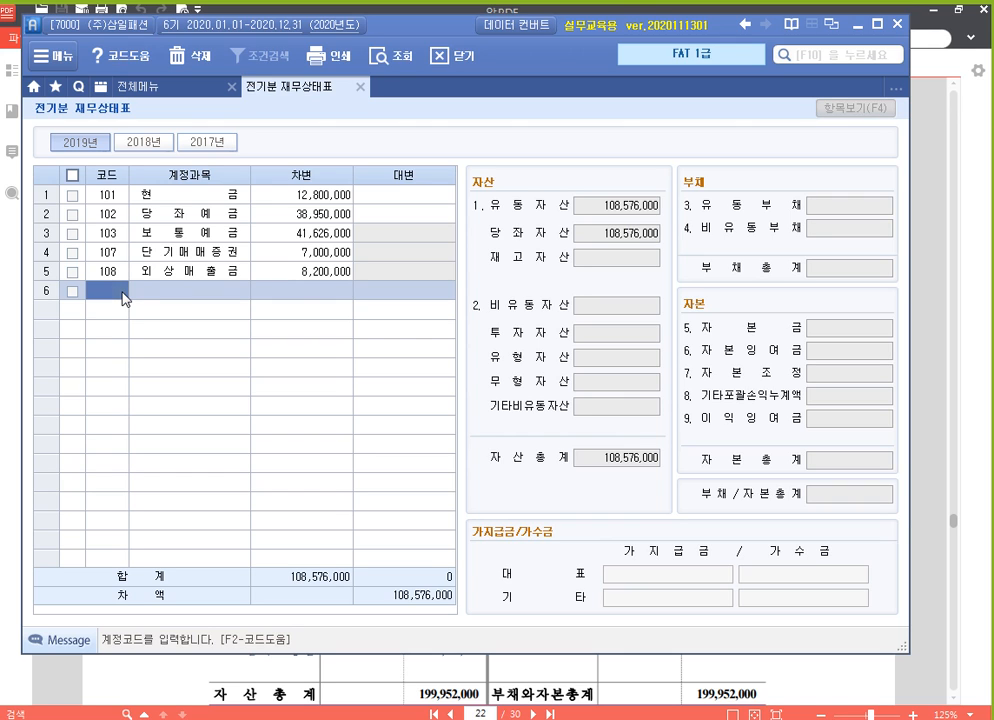
pyautogui.write('대손')
pyautogui.press('Return')
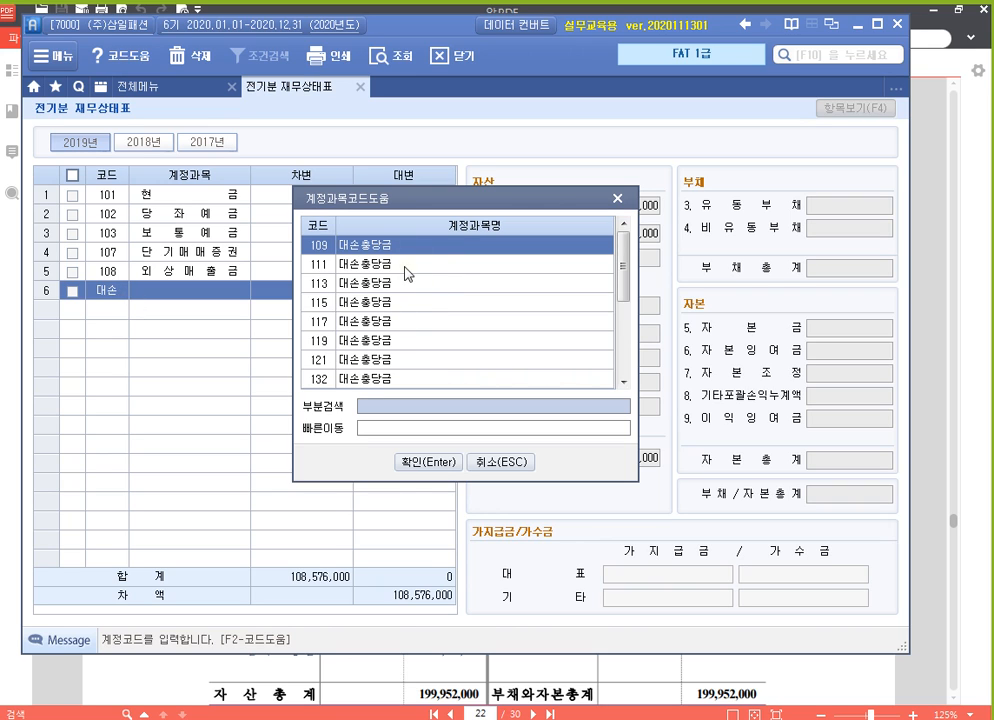
pyautogui.press('Down')
pyautogui.press('Down')
pyautogui.press('Down')
pyautogui.press('Down')
pyautogui.press('Down')
pyautogui.press('Down')
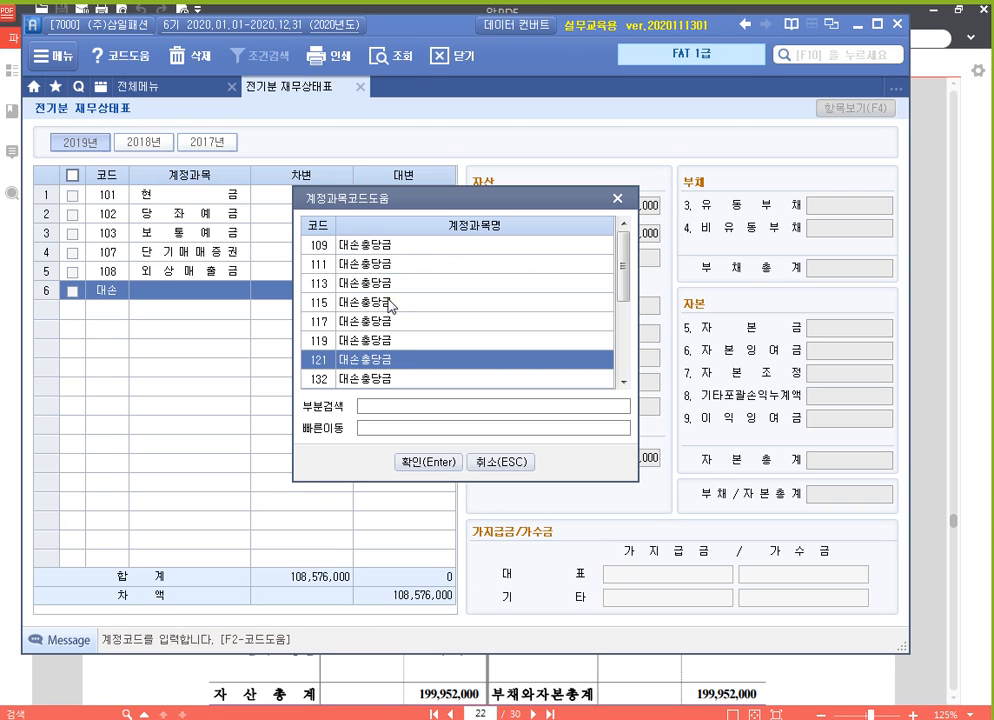
pyautogui.click(356, 244)
pyautogui.click(369, 268)
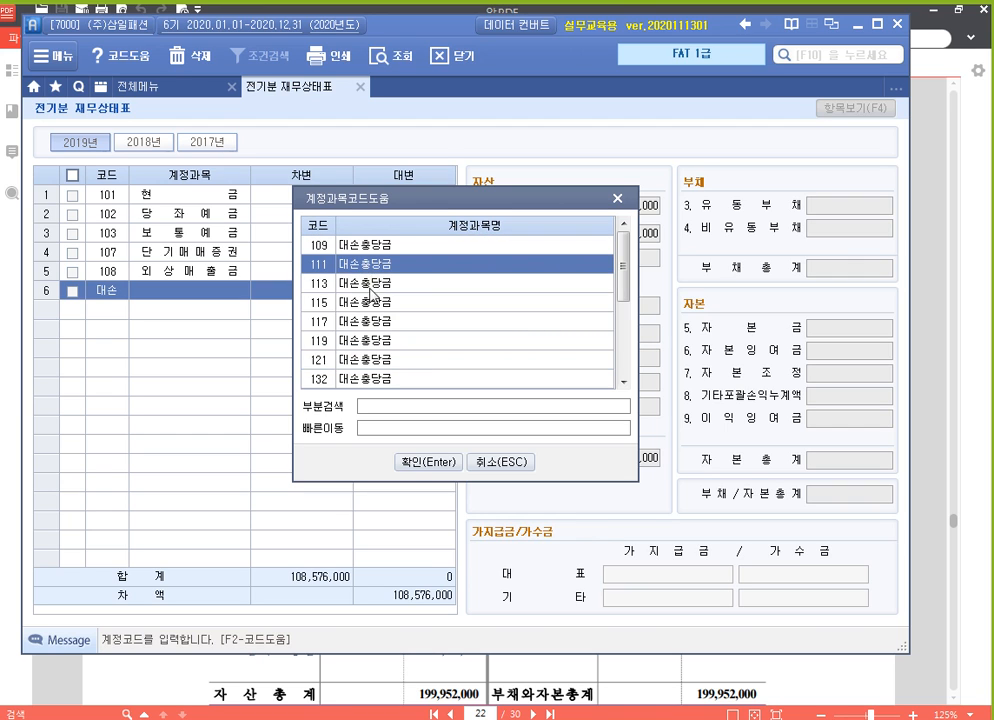
pyautogui.click(368, 287)
pyautogui.click(380, 322)
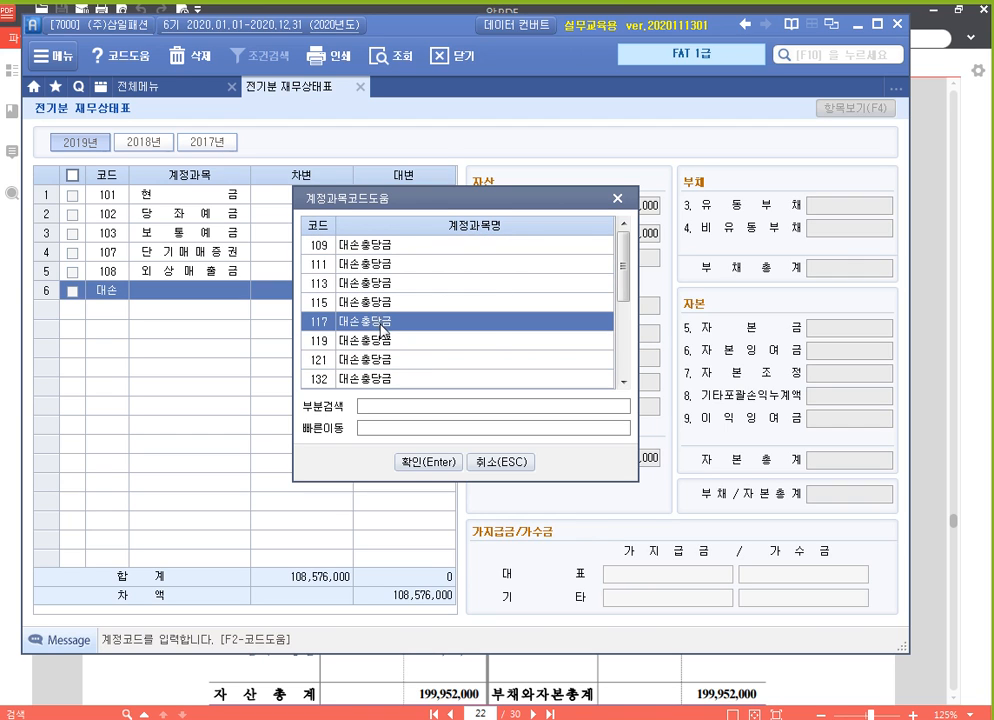
pyautogui.press('Escape')
# Open 계정과목및적요등록 from the full menu and select the code of account 108 외상매출금
pyautogui.click(189, 89)
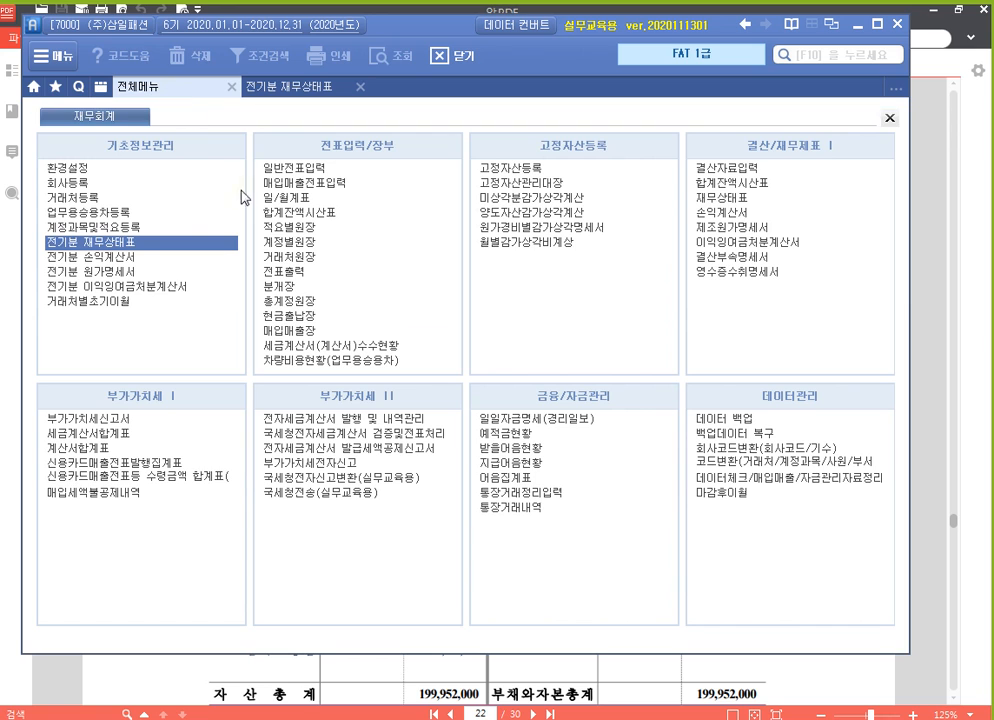
pyautogui.click(133, 227)
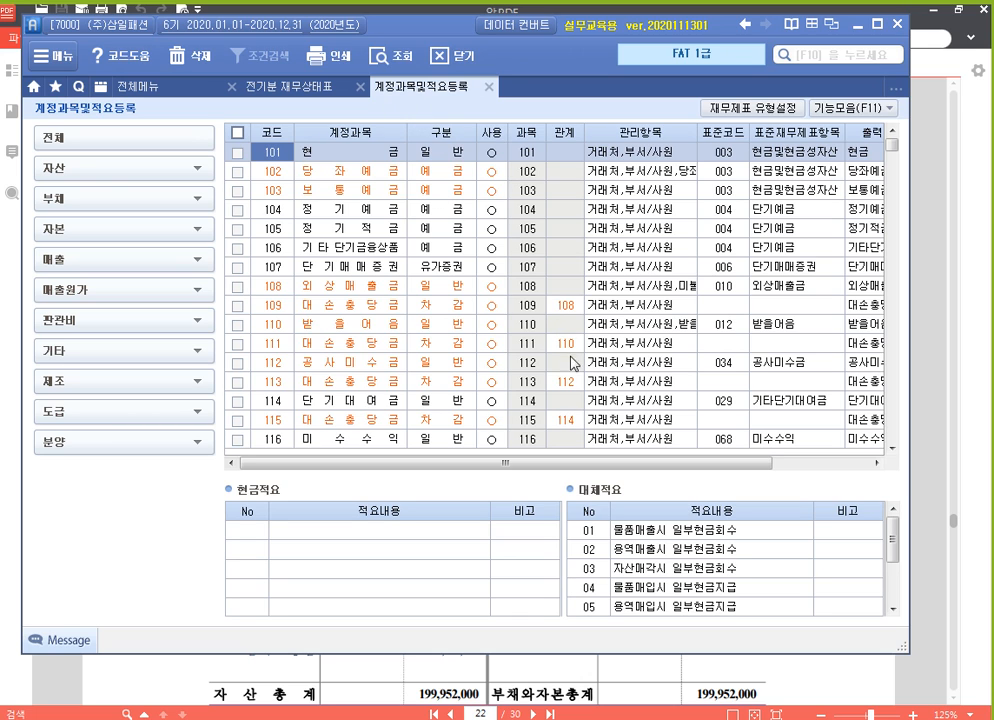
pyautogui.click(321, 290)
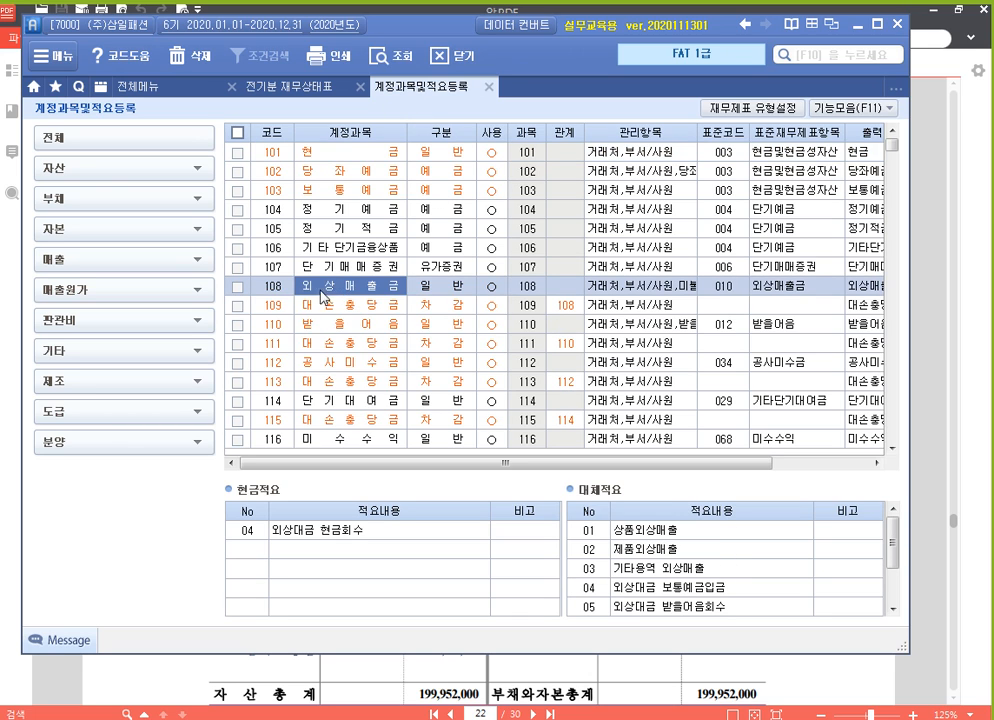
pyautogui.click(279, 292)
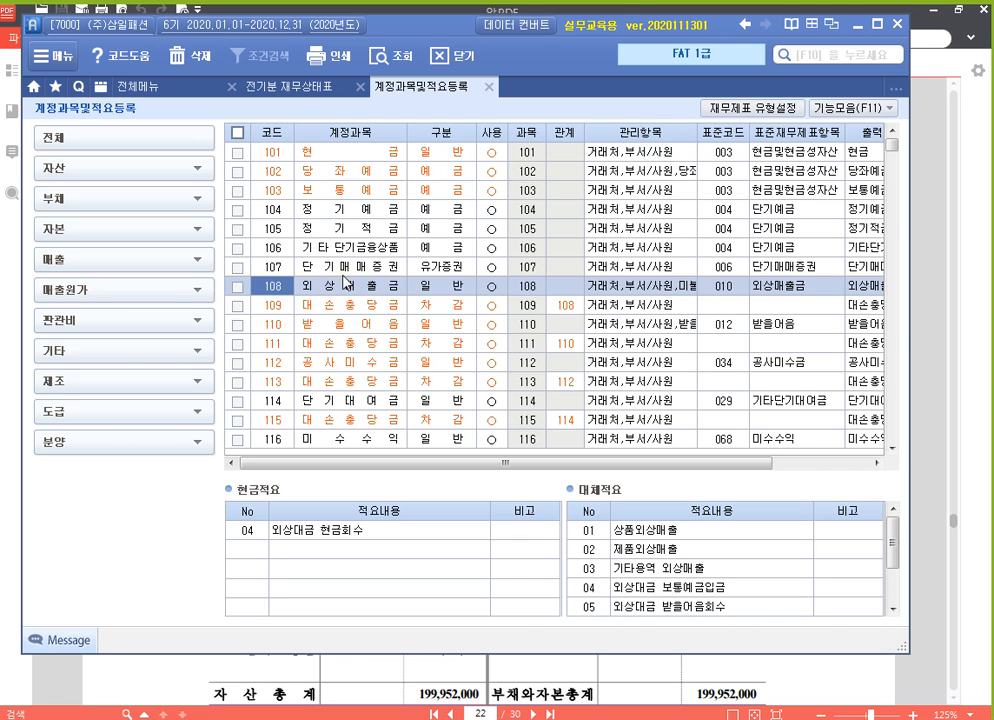
# With K-Screen Pen, box rows 108 and 109 in red, and the 관계 heading, 109's 관계 code and code 108 in blue
pyautogui.hotkey('ctrl', '1')
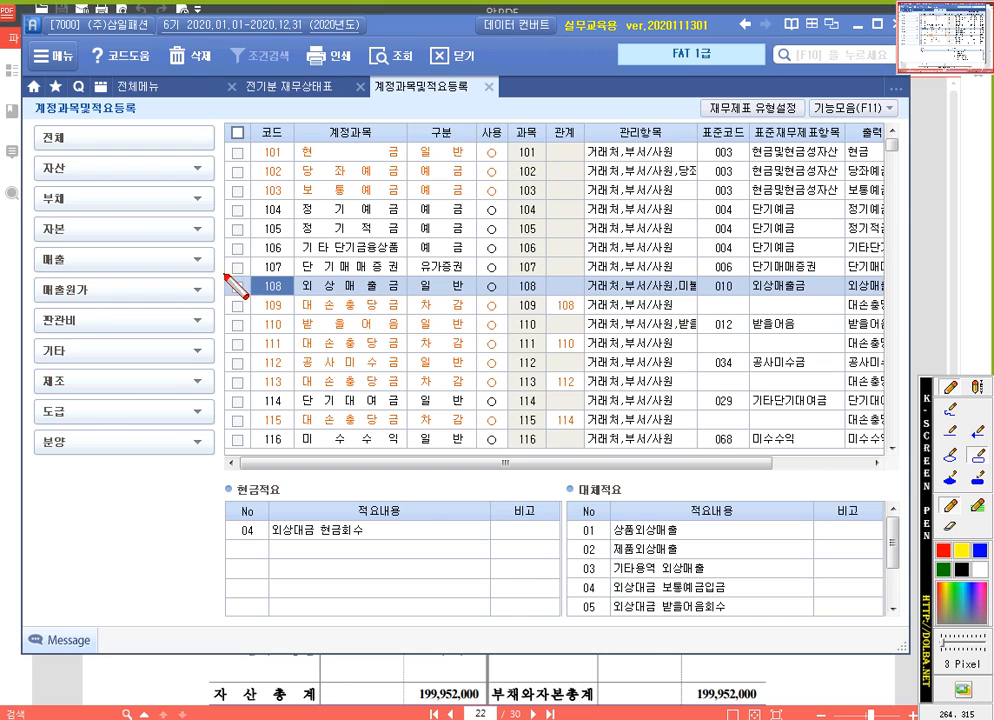
pyautogui.moveTo(225, 277); pyautogui.dragTo(595, 318)
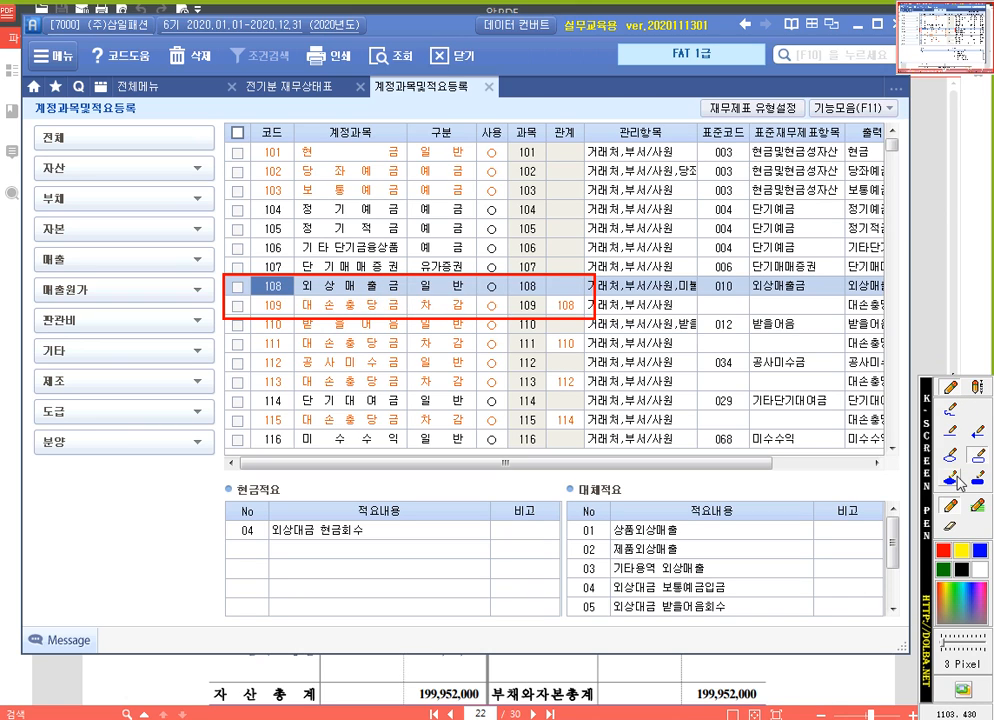
pyautogui.click(981, 551)
pyautogui.click(576, 140)
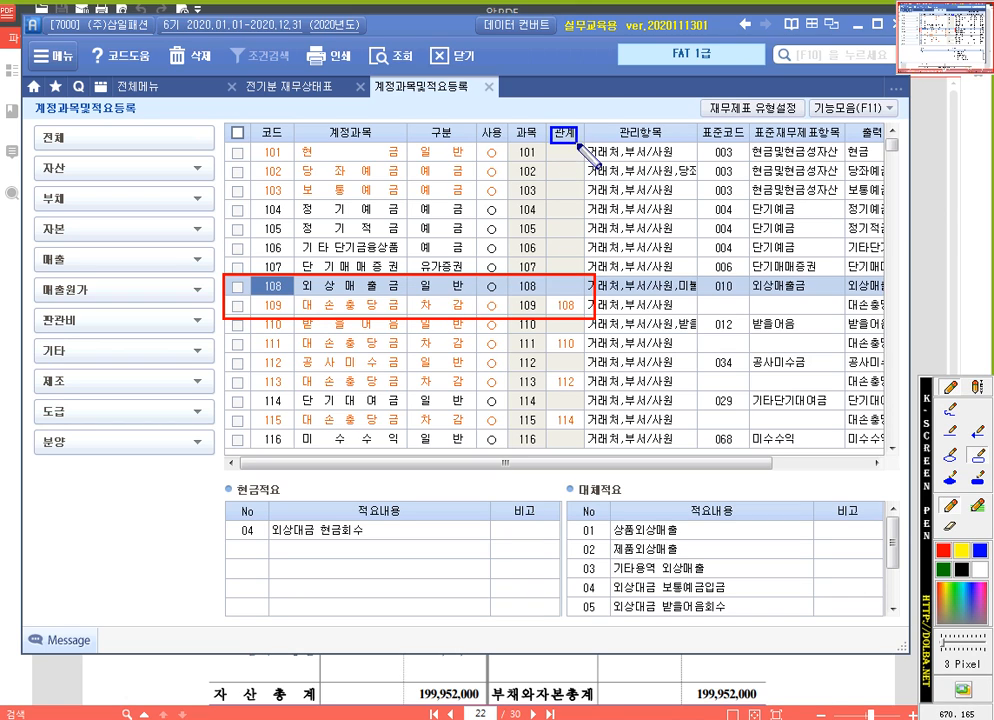
pyautogui.click(581, 318)
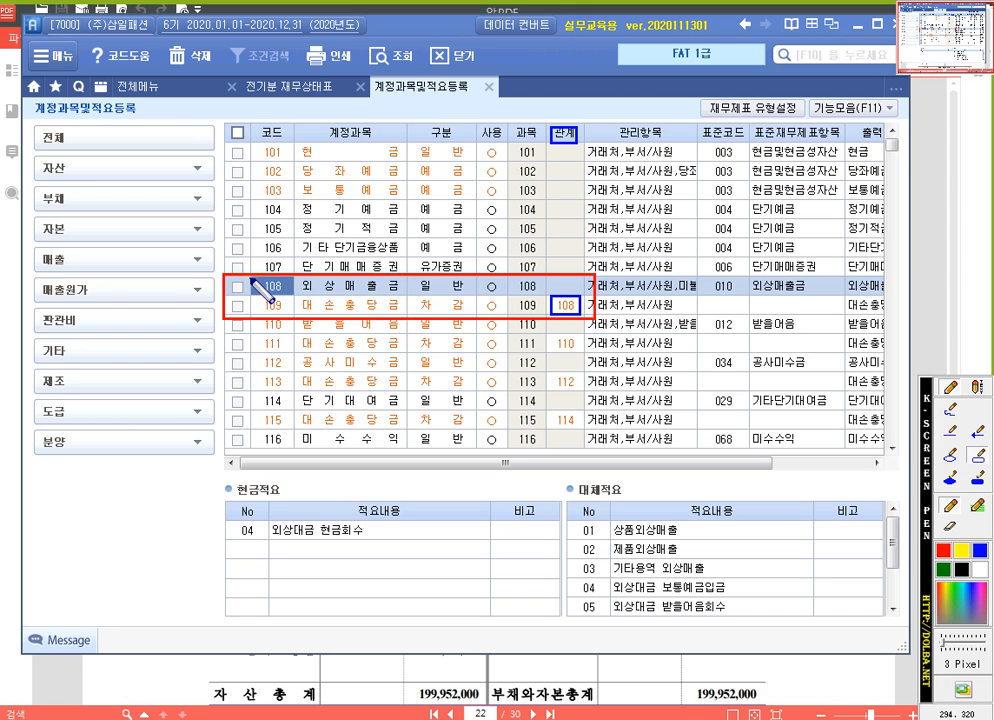
pyautogui.moveTo(252, 281); pyautogui.dragTo(295, 297)
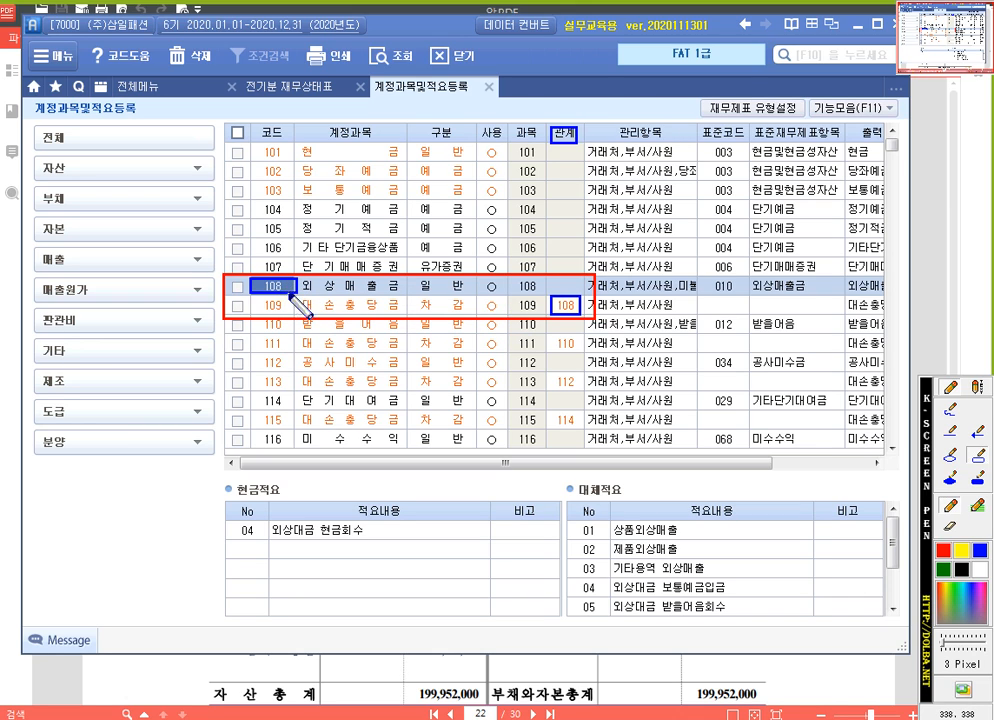
# Examine the 관계 codes linking 대손충당금 accounts 109, 111, 113 and 115 to their related asset accounts
pyautogui.click(567, 306)
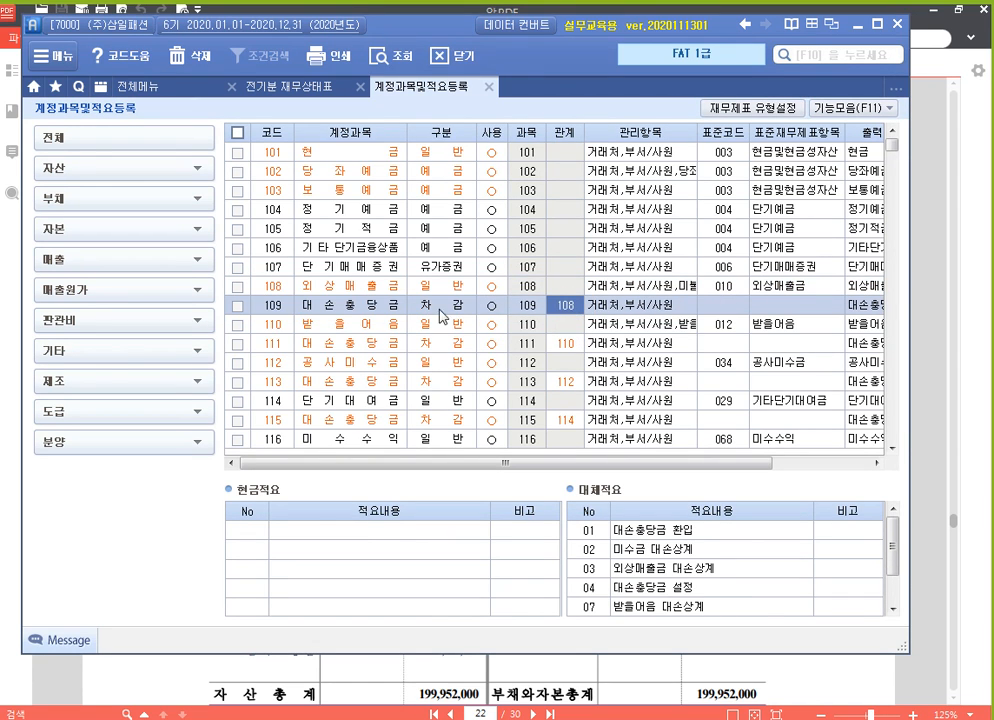
pyautogui.click(266, 305)
pyautogui.click(565, 306)
pyautogui.click(346, 349)
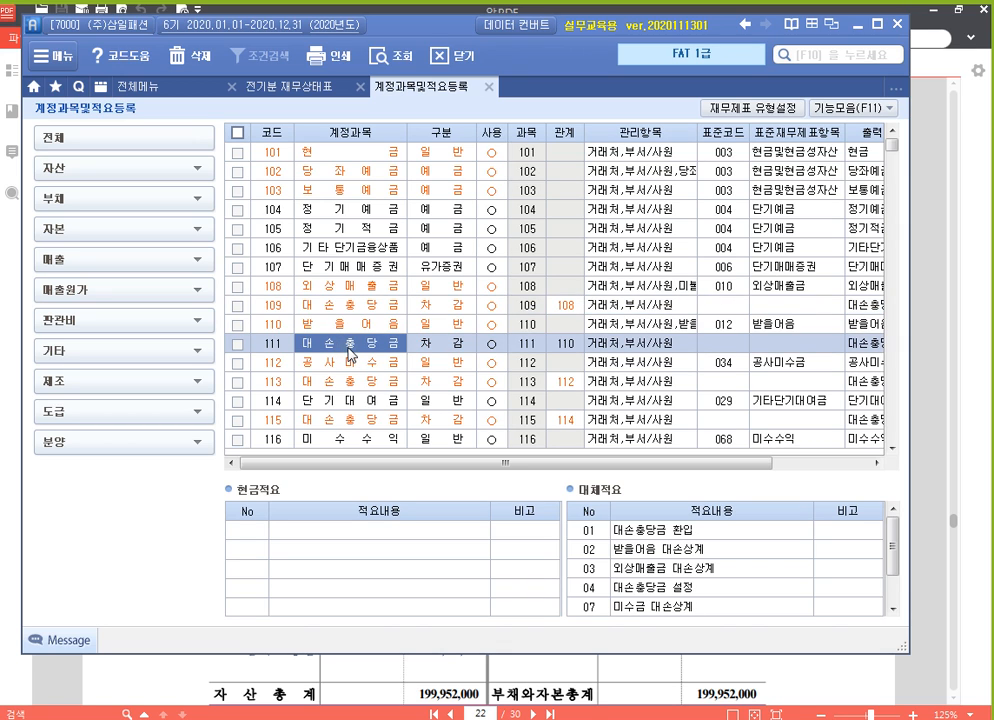
pyautogui.click(566, 344)
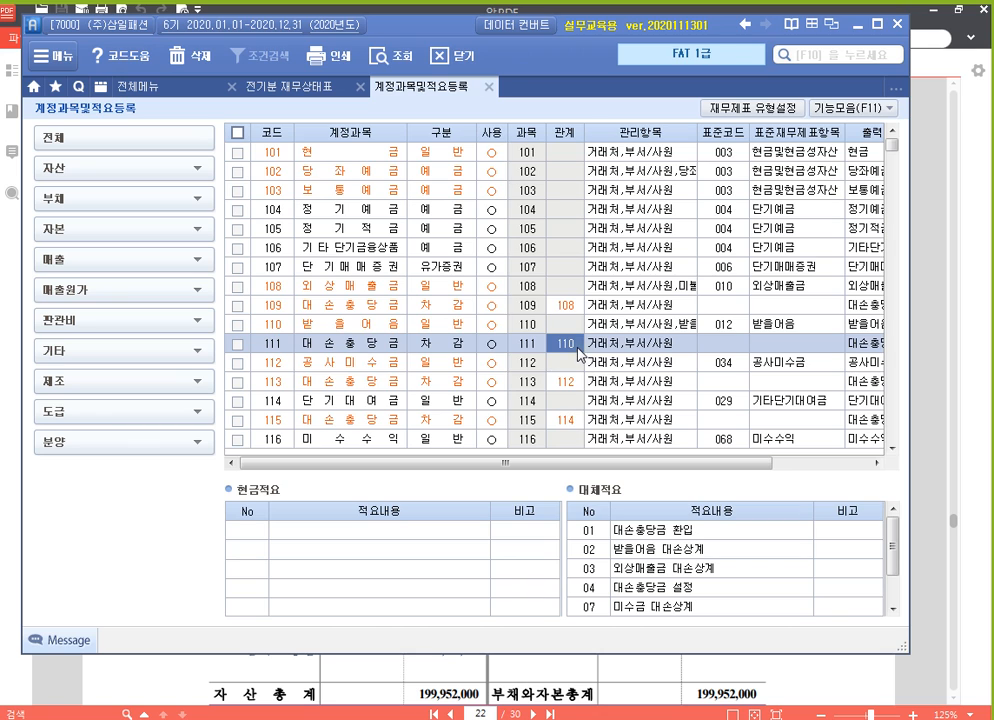
pyautogui.click(280, 334)
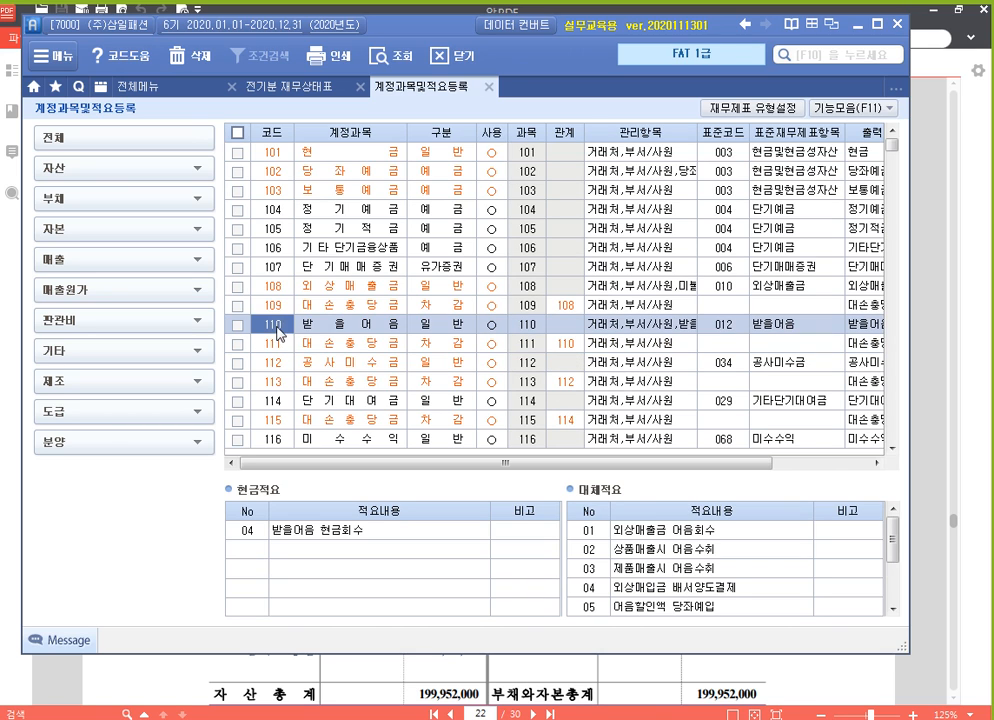
pyautogui.click(358, 383)
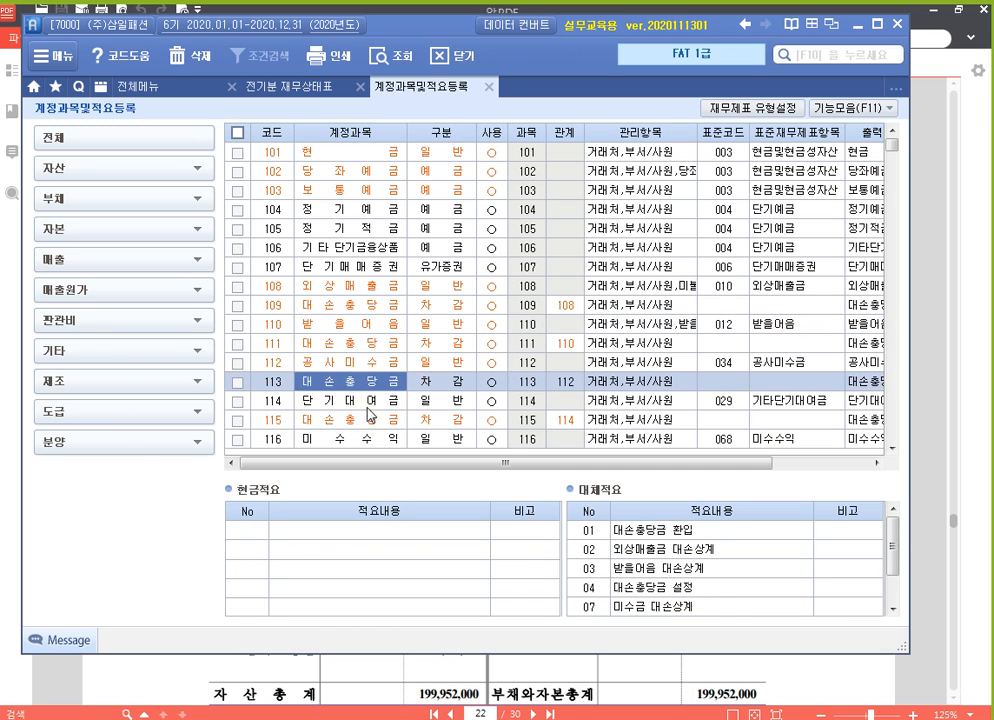
pyautogui.click(371, 423)
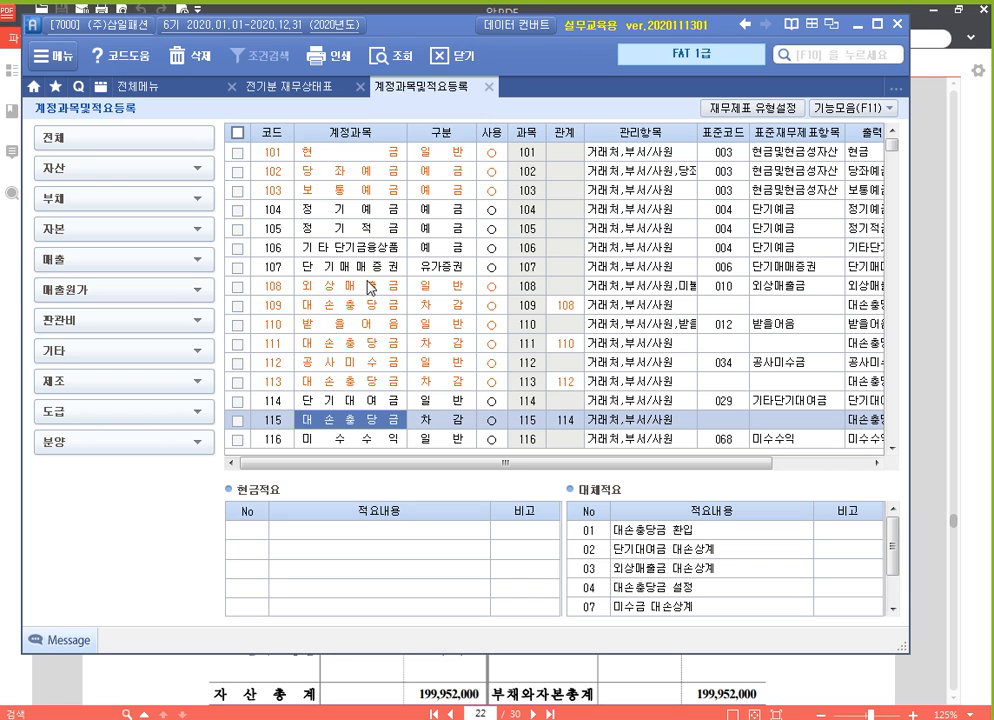
# With K-Screen Pen, write the text note "관계계정(차감계정)" in the empty area below the account category list
pyautogui.press('F9')
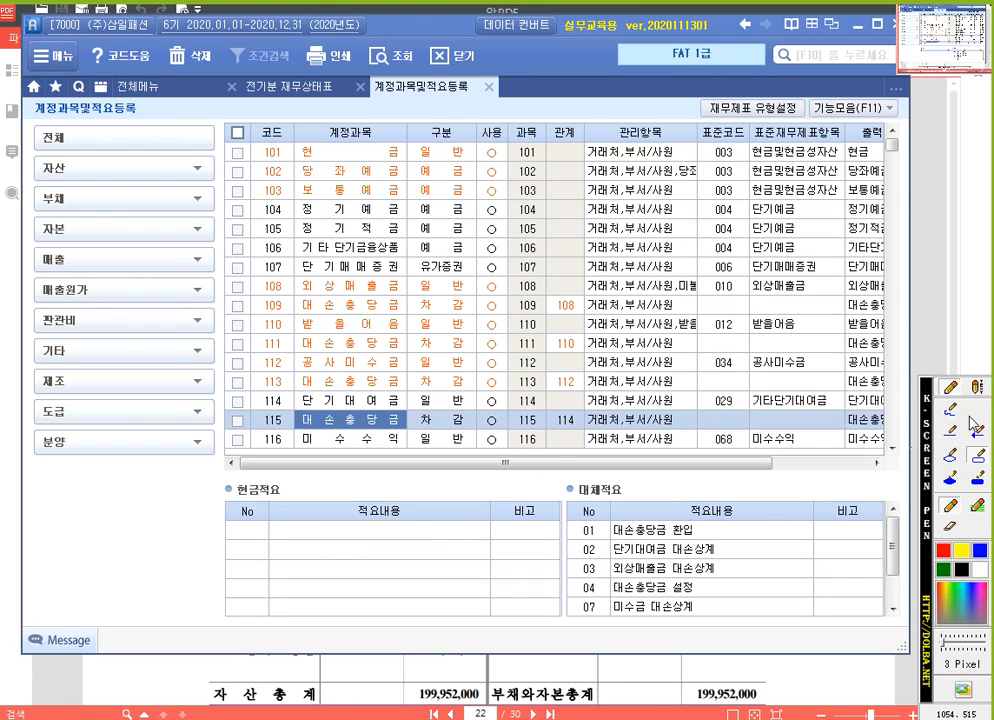
pyautogui.click(977, 388)
pyautogui.click(82, 488)
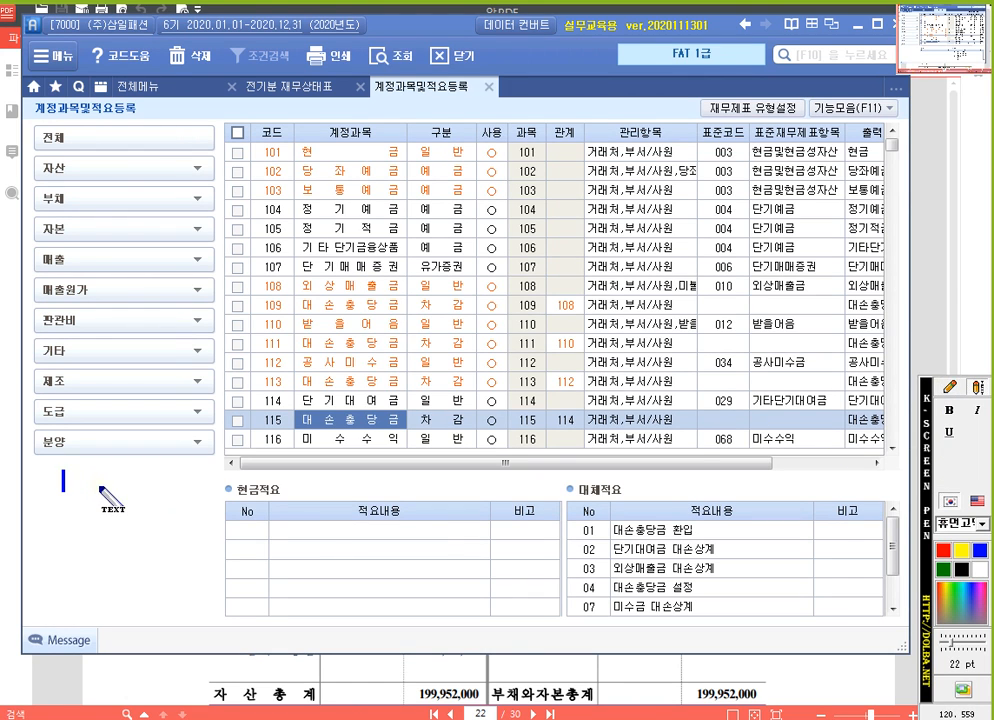
pyautogui.write('r')
pyautogui.press('BackSpace')
pyautogui.write('관ㄱ')
pyautogui.press('BackSpace')
pyautogui.press('BackSpace')
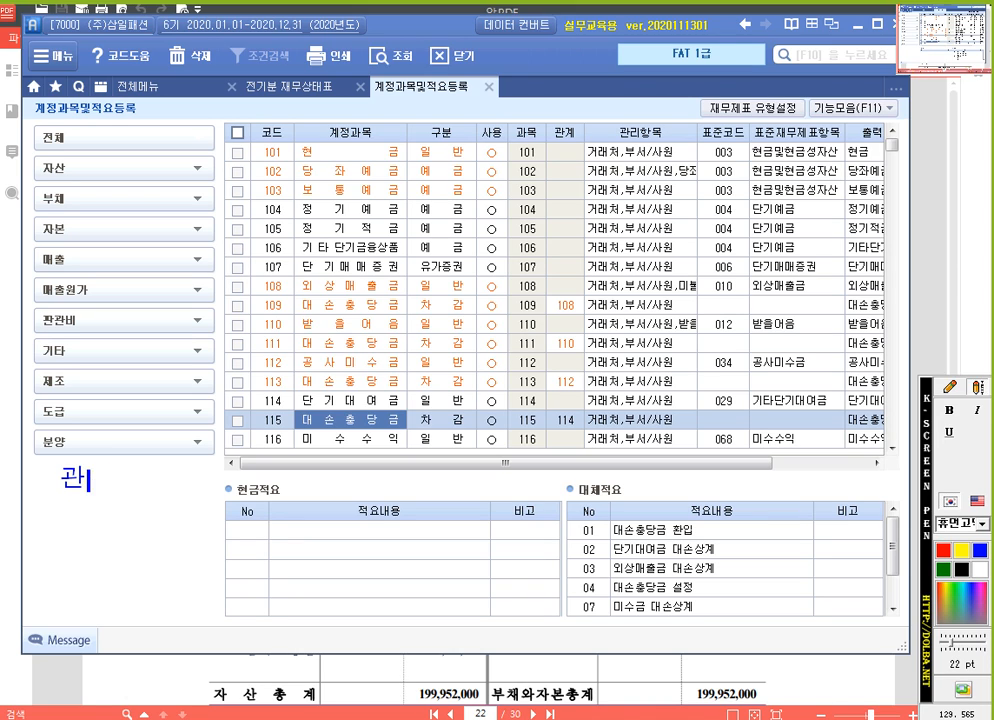
pyautogui.write('ㄱ관계계저')
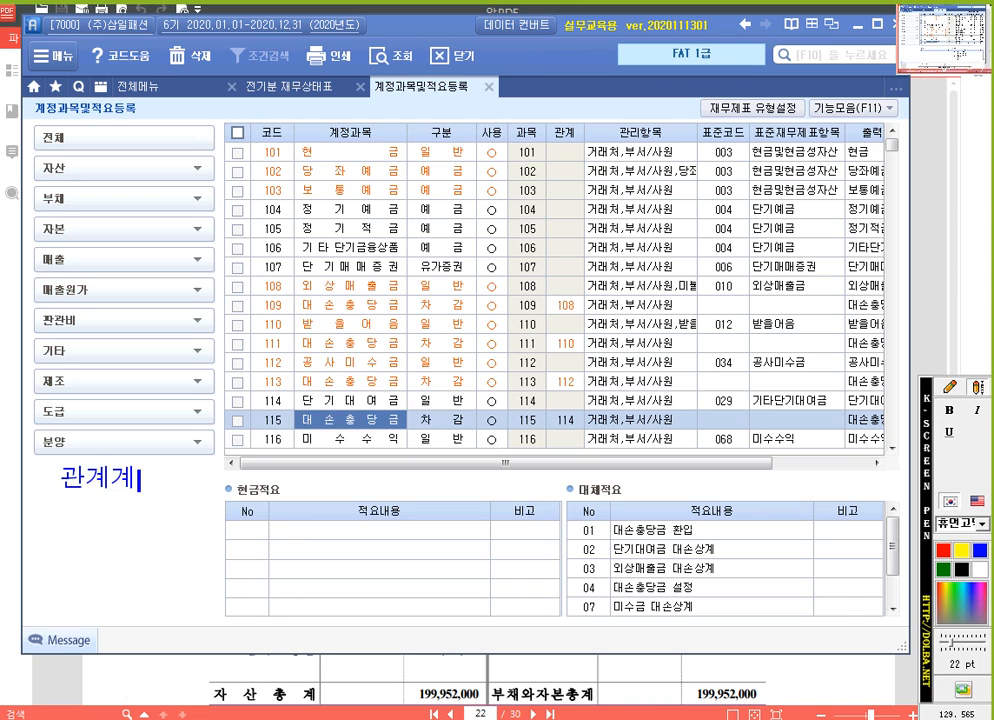
pyautogui.write('ㅇ(차감겣')
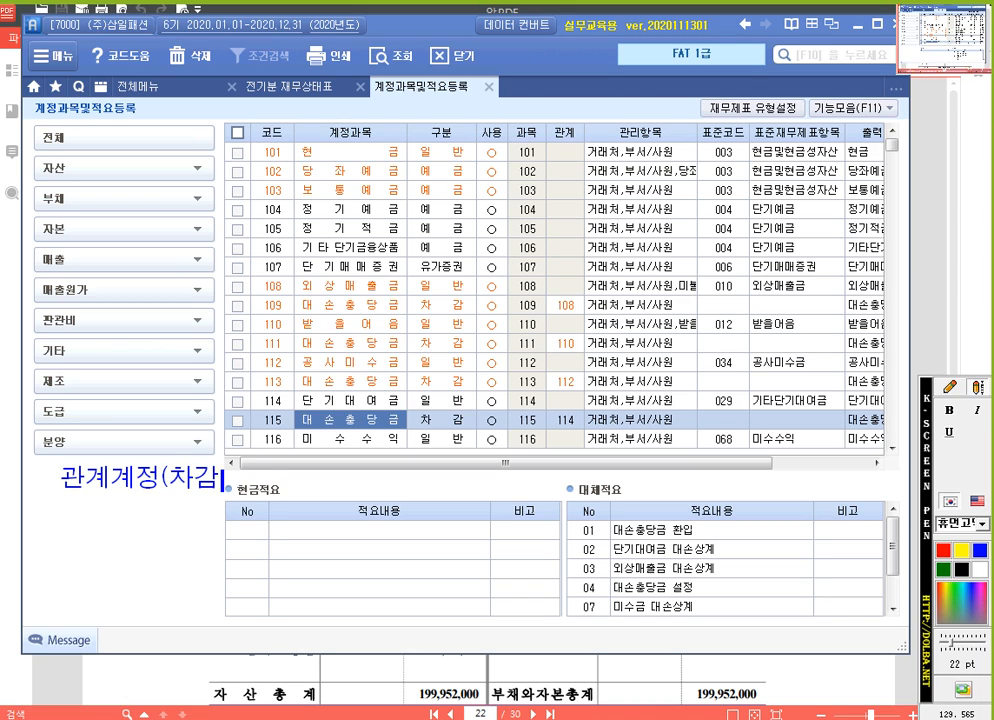
pyautogui.write('정)')
# Add the second note line "=> 본계정 다음번호 사용" and switch to the drawing pen
pyautogui.press('Return')
pyautogui.write('본기')
pyautogui.press('BackSpace')
pyautogui.press('BackSpace')
pyautogui.press('BackSpace')
pyautogui.write('=> 본계정 다')
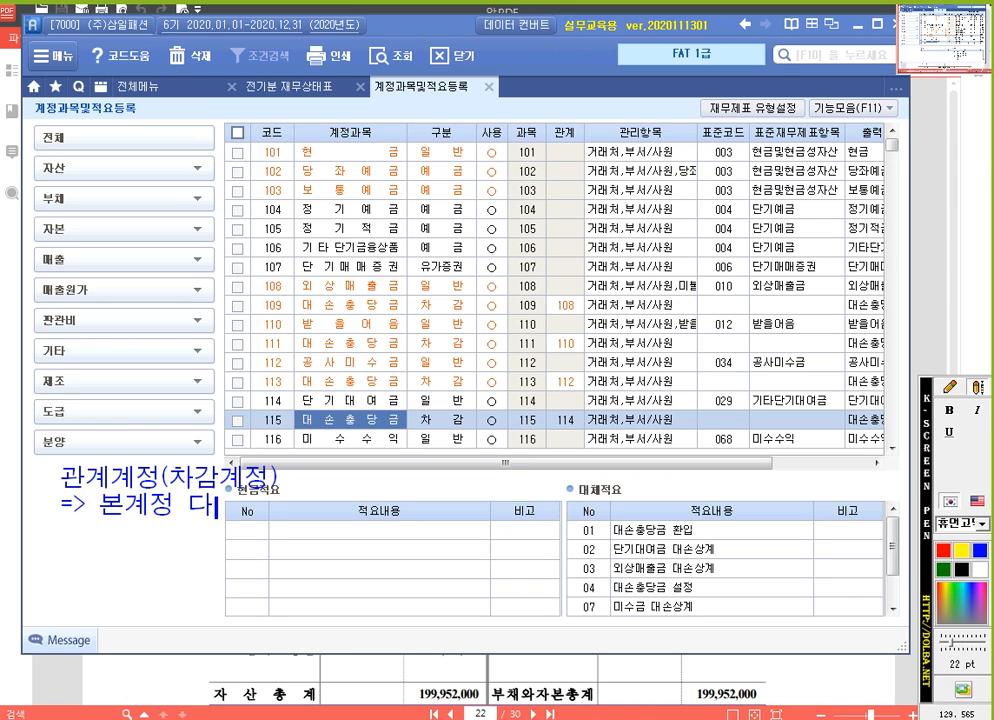
pyautogui.write('으ㅁ번호 상ㅛ')
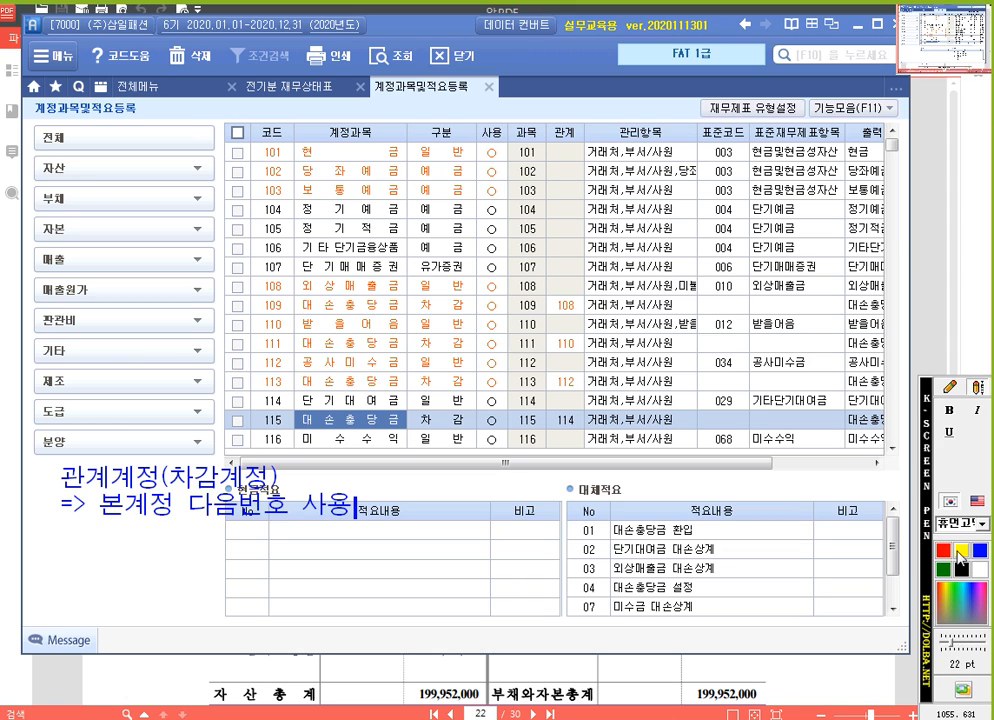
pyautogui.click(949, 388)
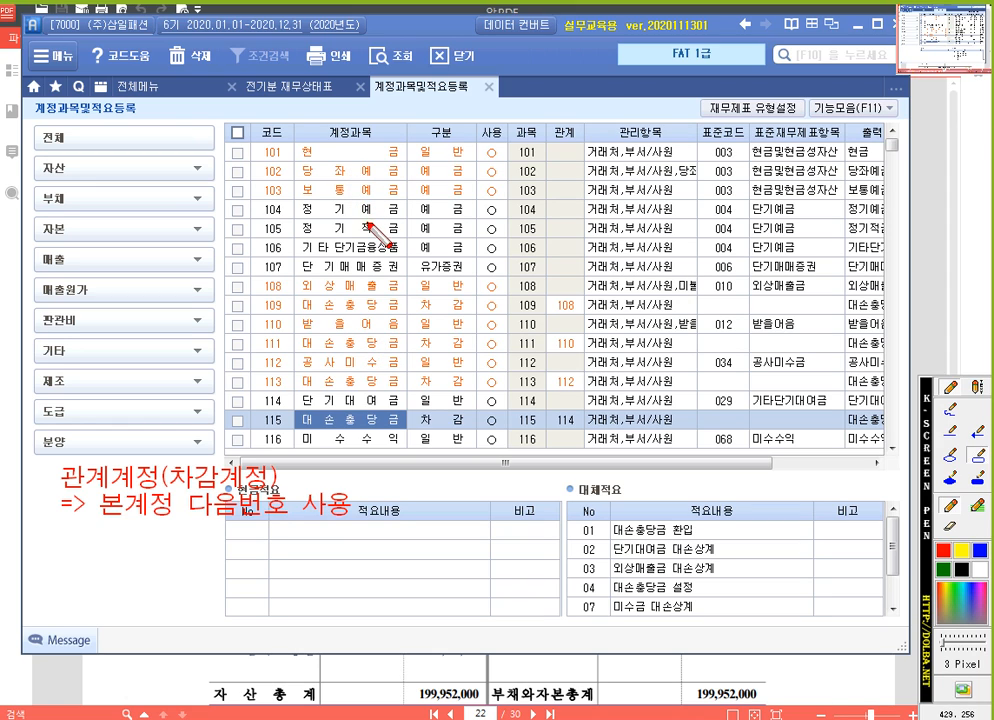
# Return to 전기분 재무상태표, look up "대손" from row 6's code cell, highlight code 109 and cancel the lookup
pyautogui.click(298, 88)
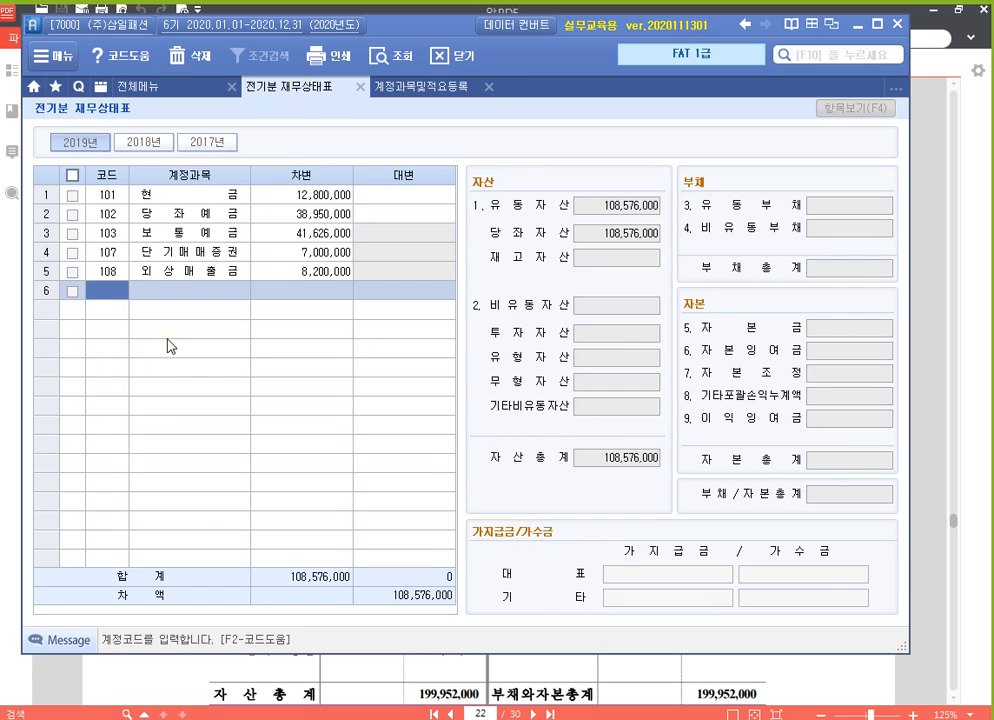
pyautogui.click(110, 274)
pyautogui.click(115, 289)
pyautogui.write('대손')
pyautogui.press('Return')
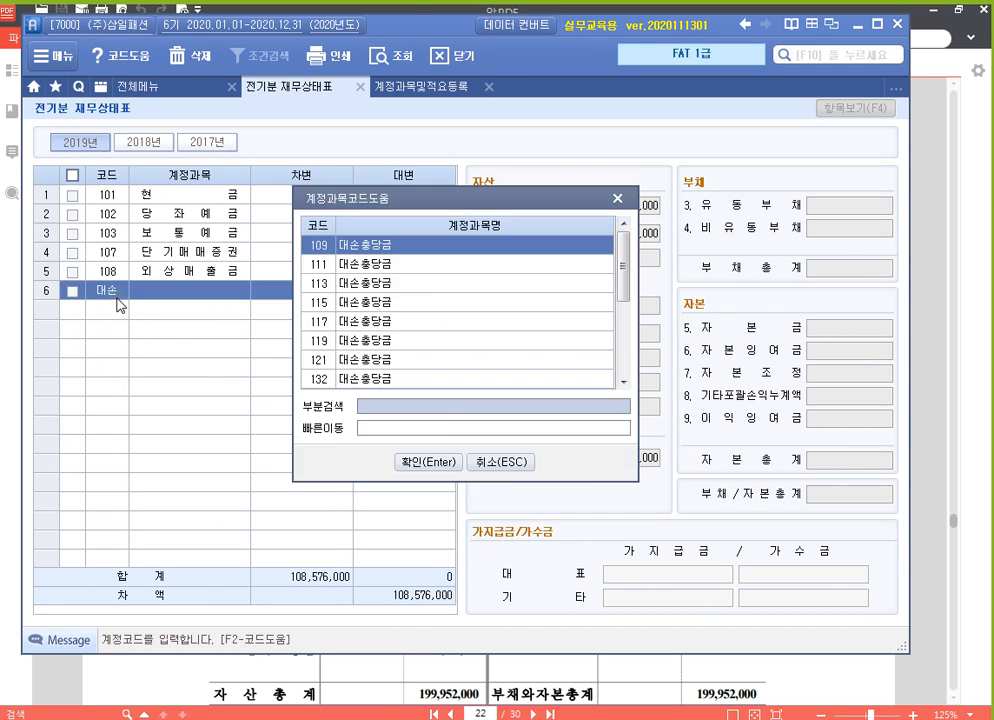
pyautogui.click(380, 250)
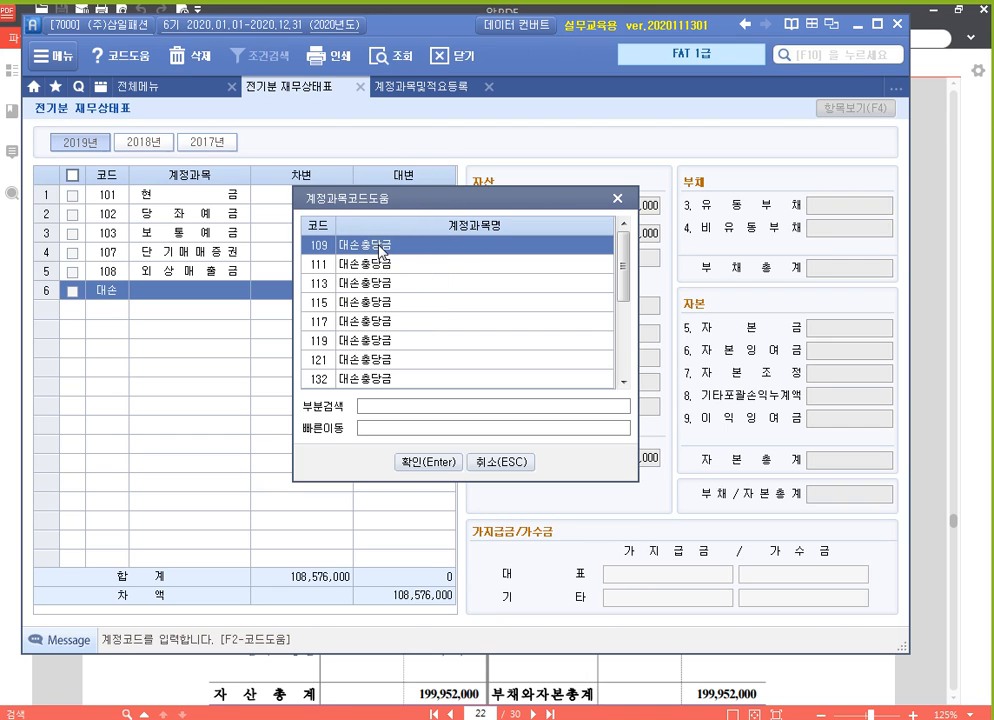
pyautogui.click(381, 252)
pyautogui.click(502, 462)
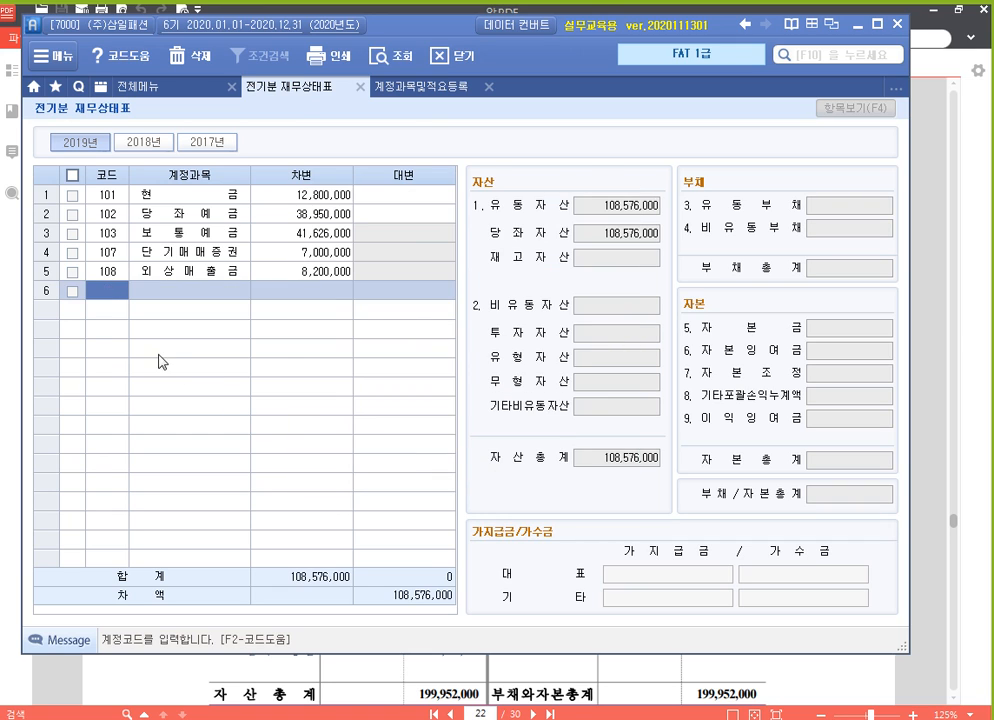
# Enter account code 109 대손충당금 in row 6, directly below 108 외상매출금
pyautogui.press('Up')
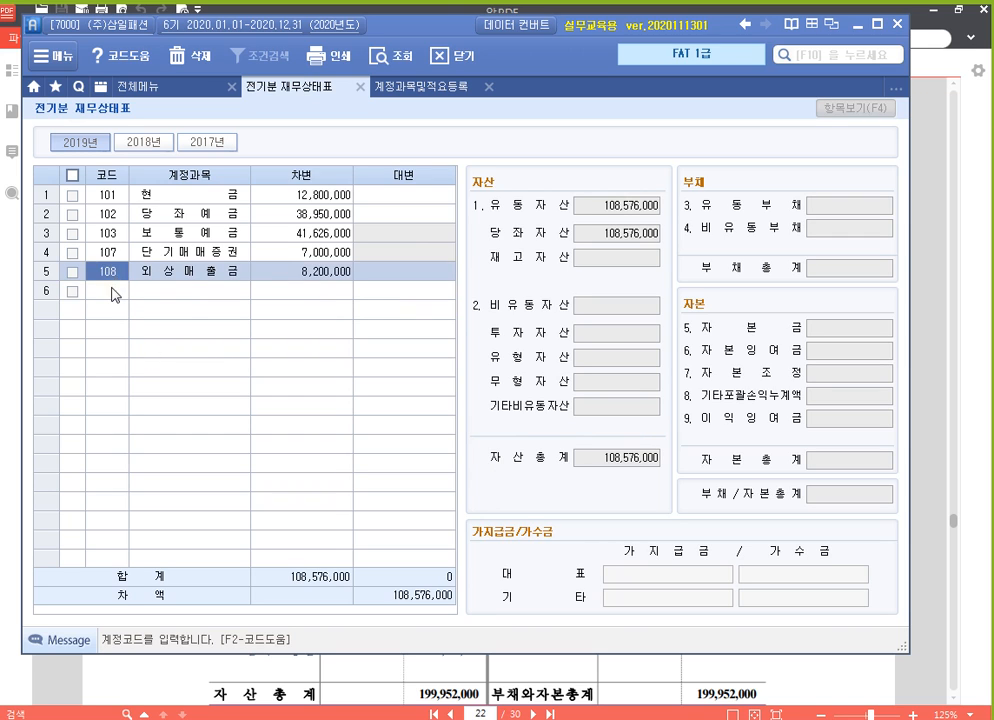
pyautogui.click(114, 294)
pyautogui.write('109')
pyautogui.press('Return')
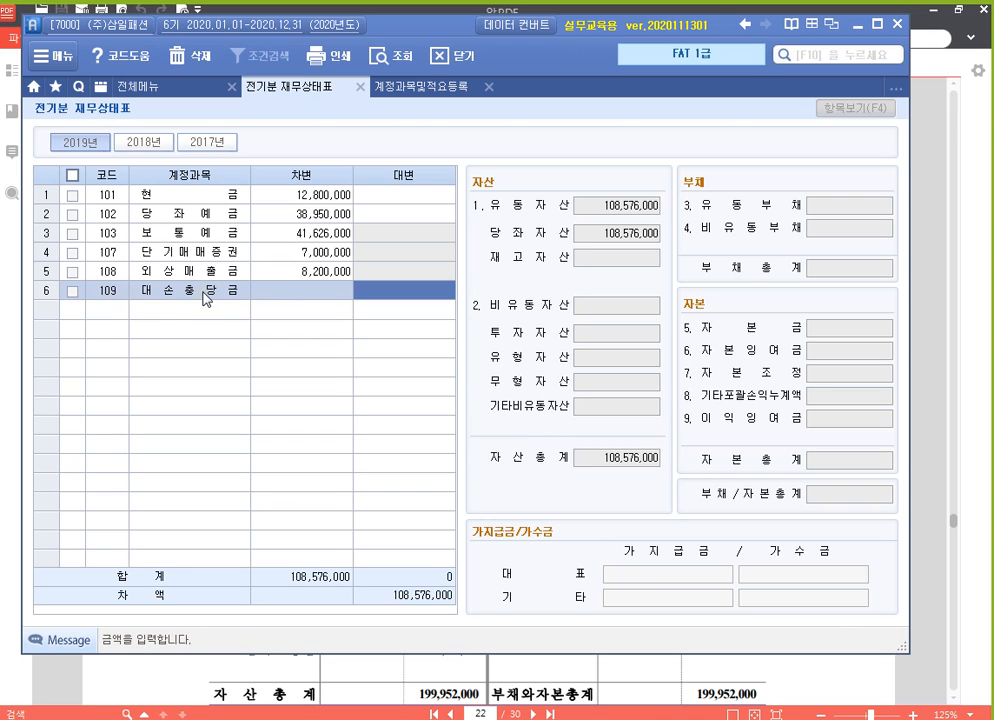
# Check the 대손충당금 amount for 외상매출금 in 알PDF, and return to 전기분 재무상태표 to examine the 당좌자산 total
pyautogui.click(437, 685)
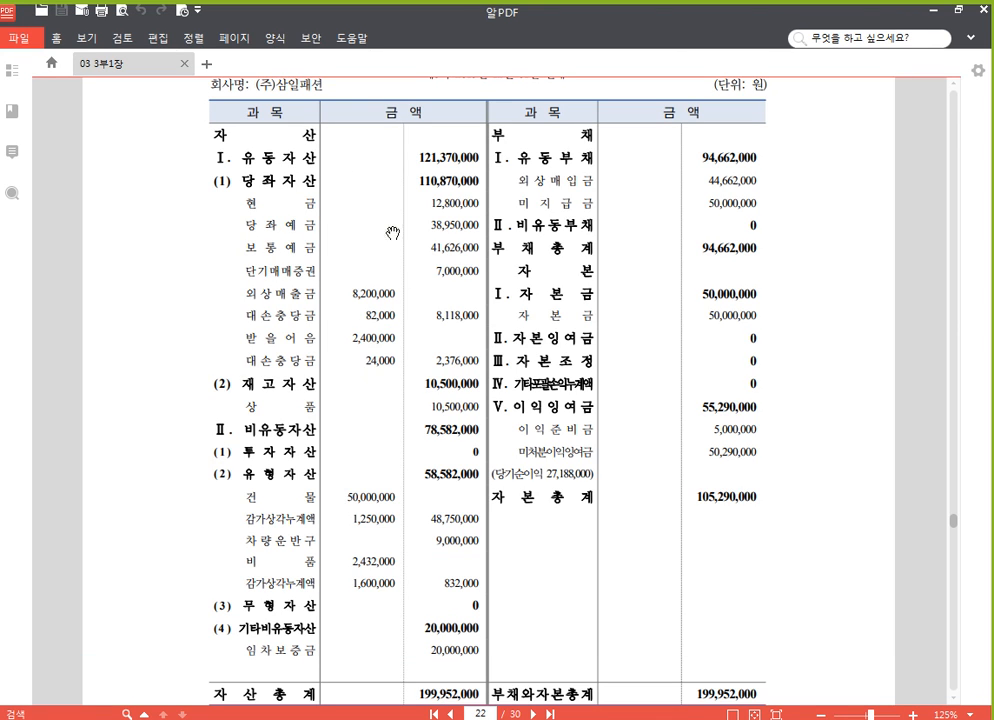
pyautogui.hotkey('alt', 'Tab')
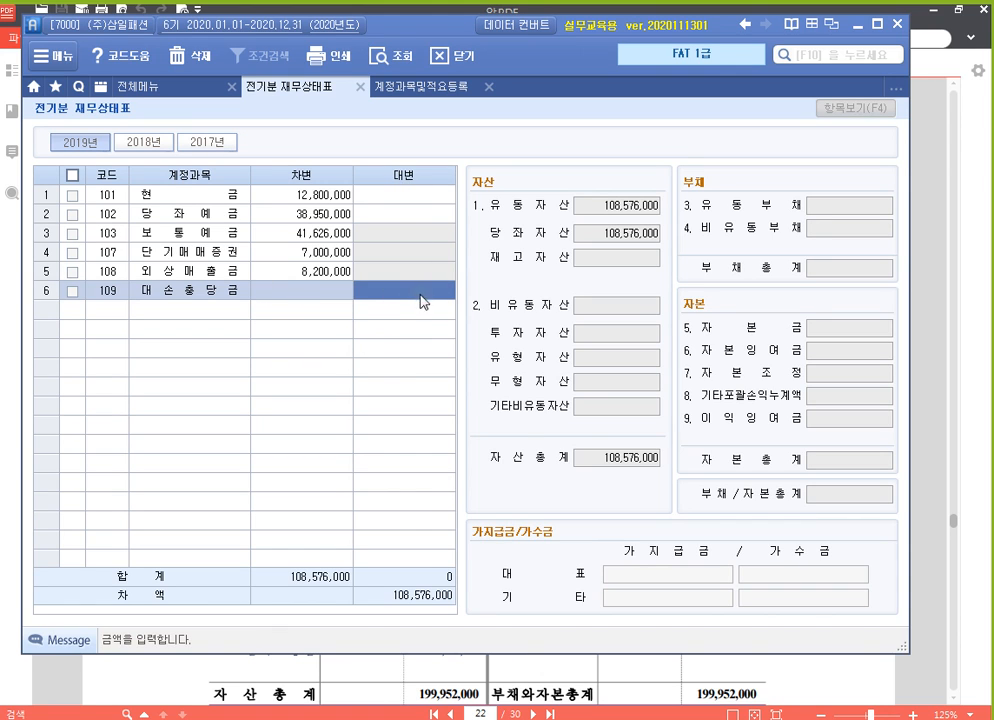
pyautogui.click(419, 296)
pyautogui.click(419, 296)
pyautogui.click(419, 296)
pyautogui.click(622, 240)
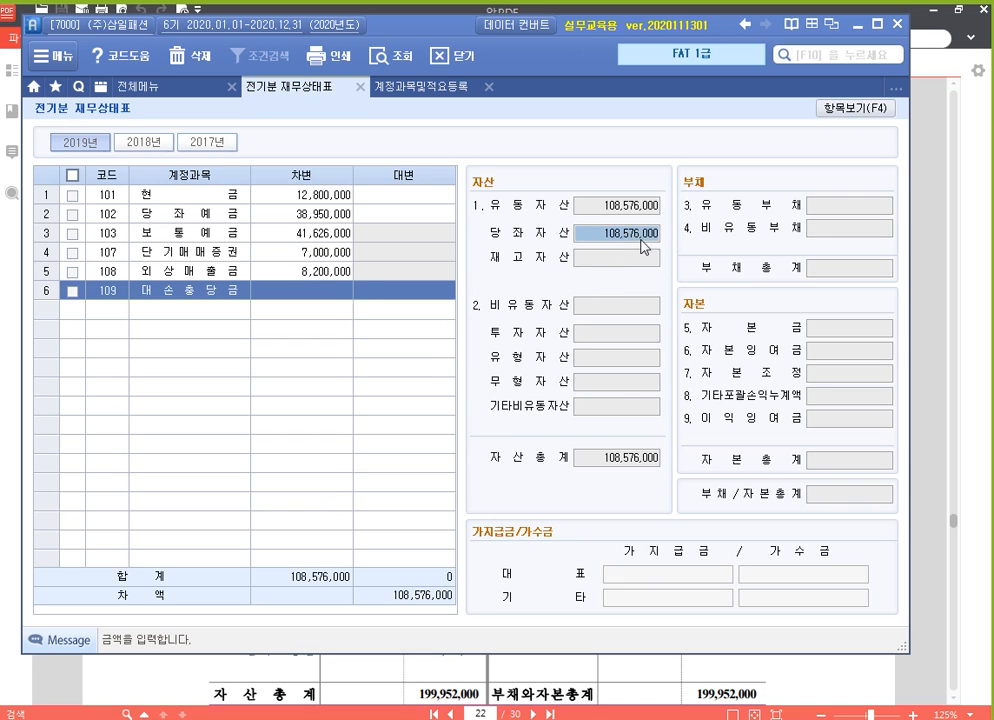
# Enter a trial 대변 amount of 5,000,000 for 109 대손충당금 and reselect that amount
pyautogui.click(400, 291)
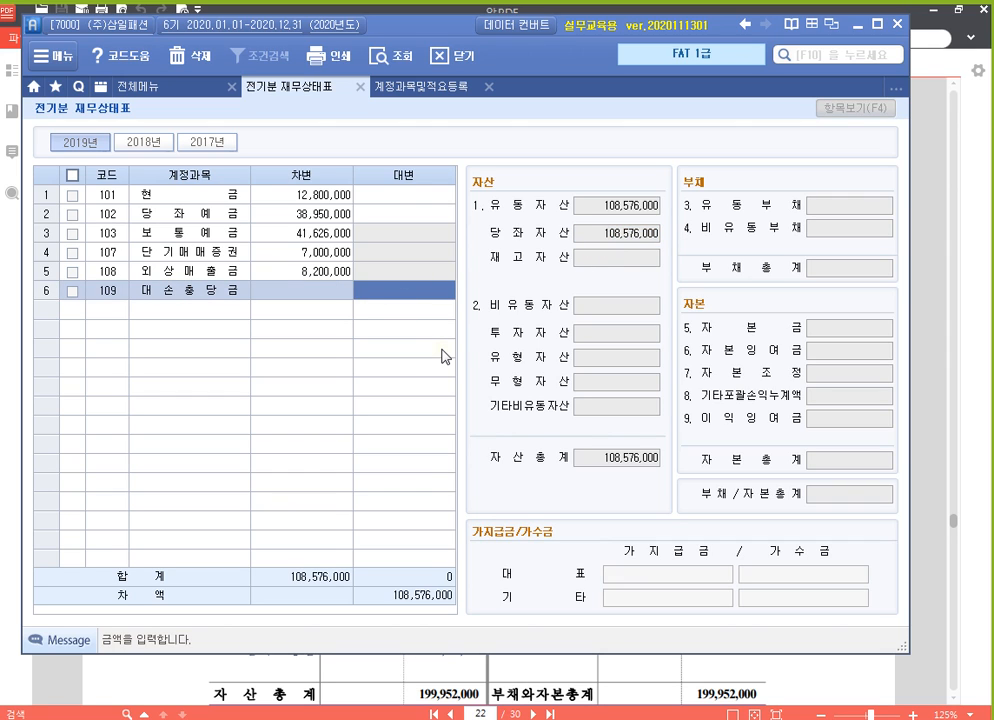
pyautogui.write('5000000')
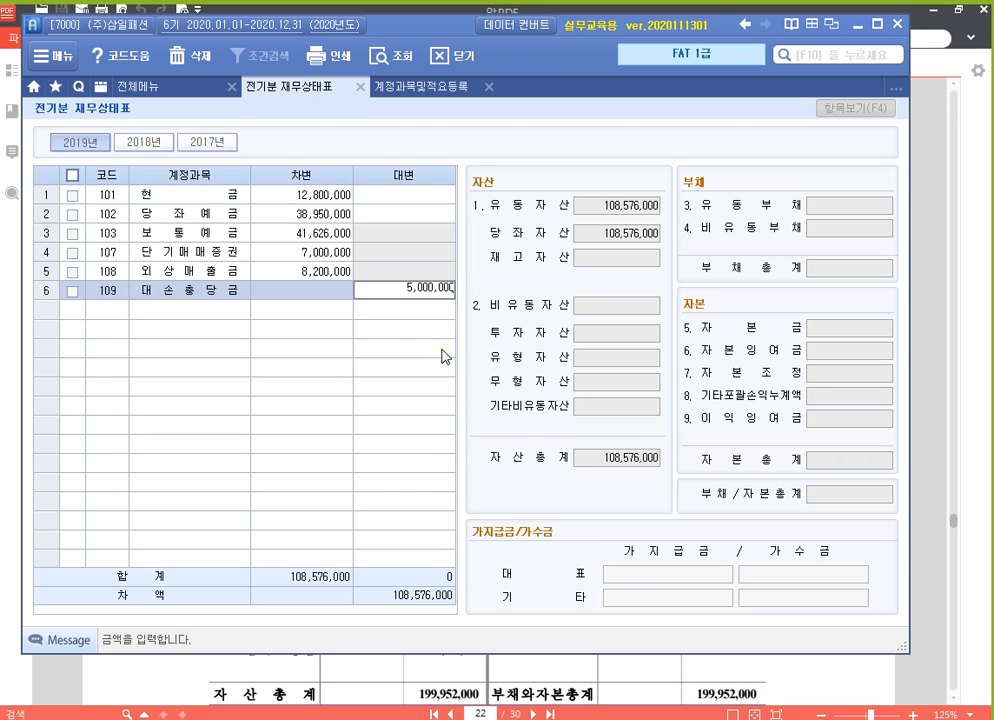
pyautogui.press('Return')
pyautogui.press('Up')
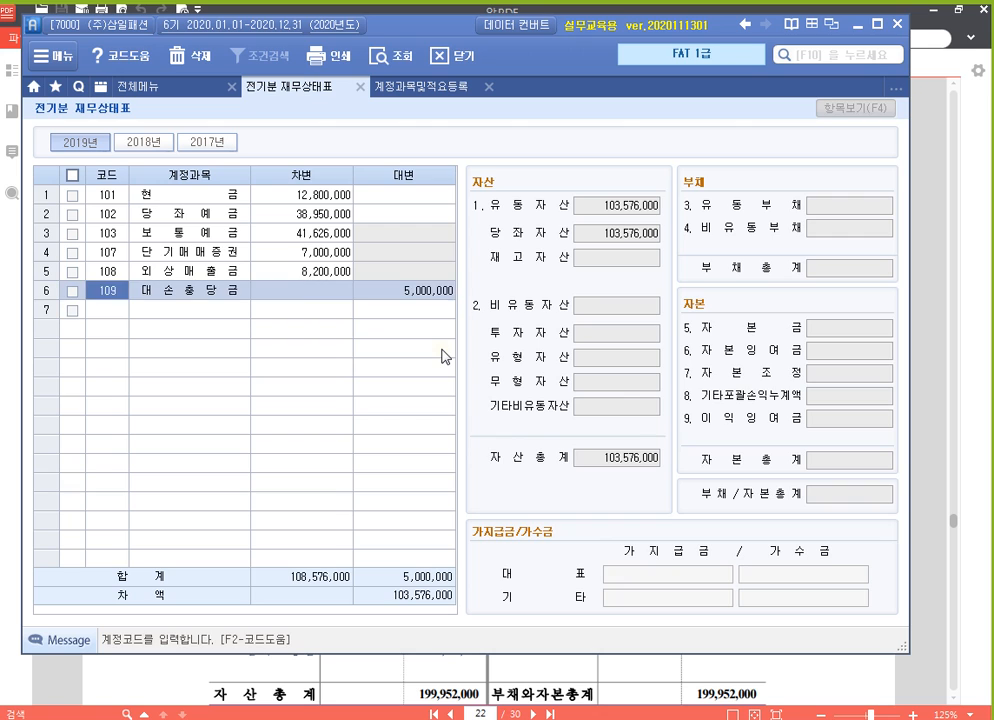
pyautogui.press('Right')
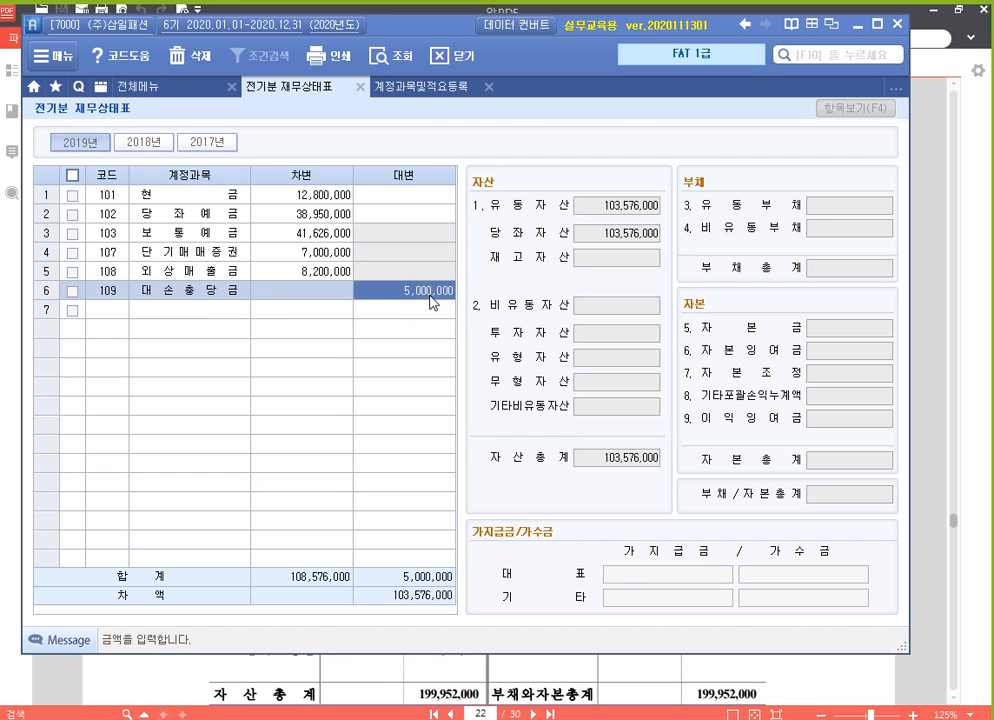
# Check account 109's 구분 in 계정과목및적요등록, and set its 대변 amount in 전기분 재무상태표 to 82,000
pyautogui.click(423, 89)
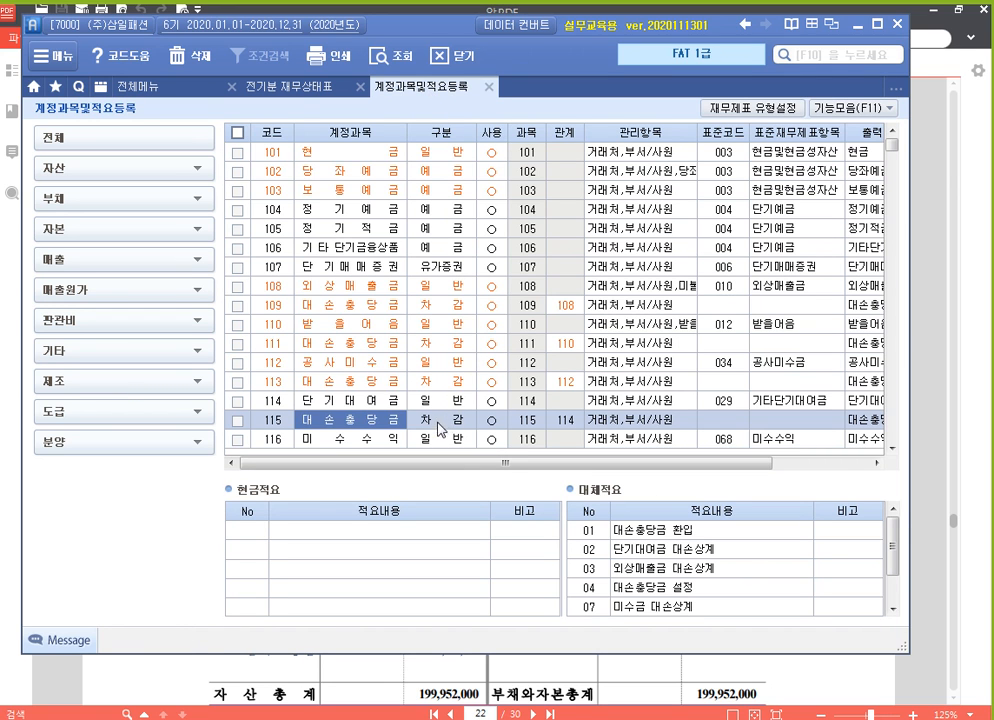
pyautogui.click(460, 309)
pyautogui.click(301, 90)
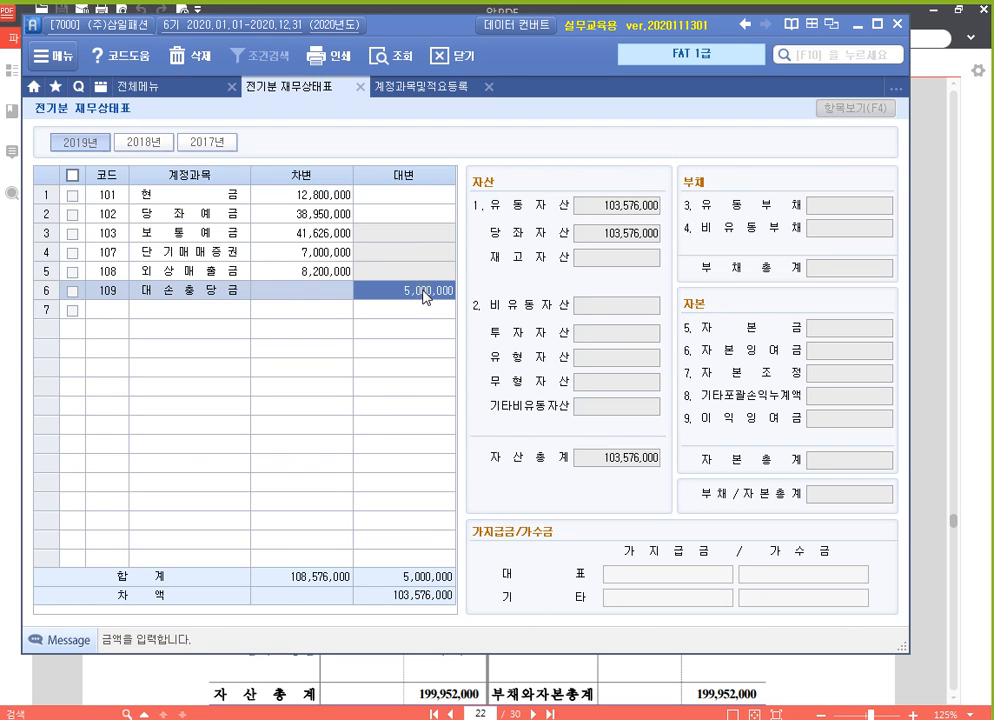
pyautogui.write('820000')
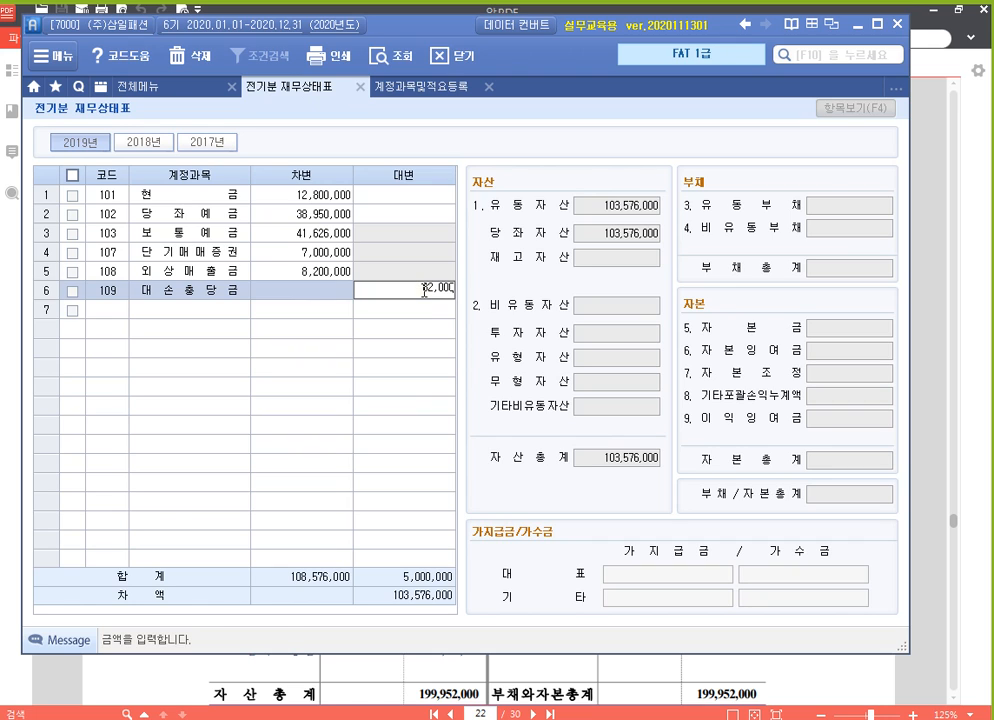
pyautogui.press('Return')
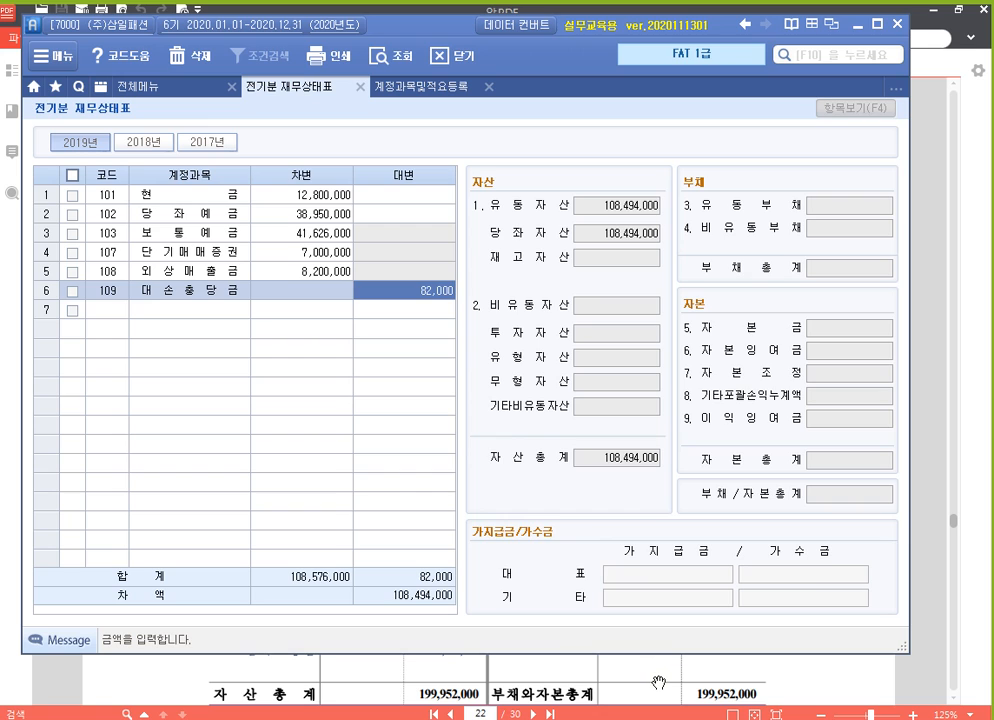
# Enter account 110 받을어음 in row 7 with a 차변 amount of 2,400,000
pyautogui.click(108, 309)
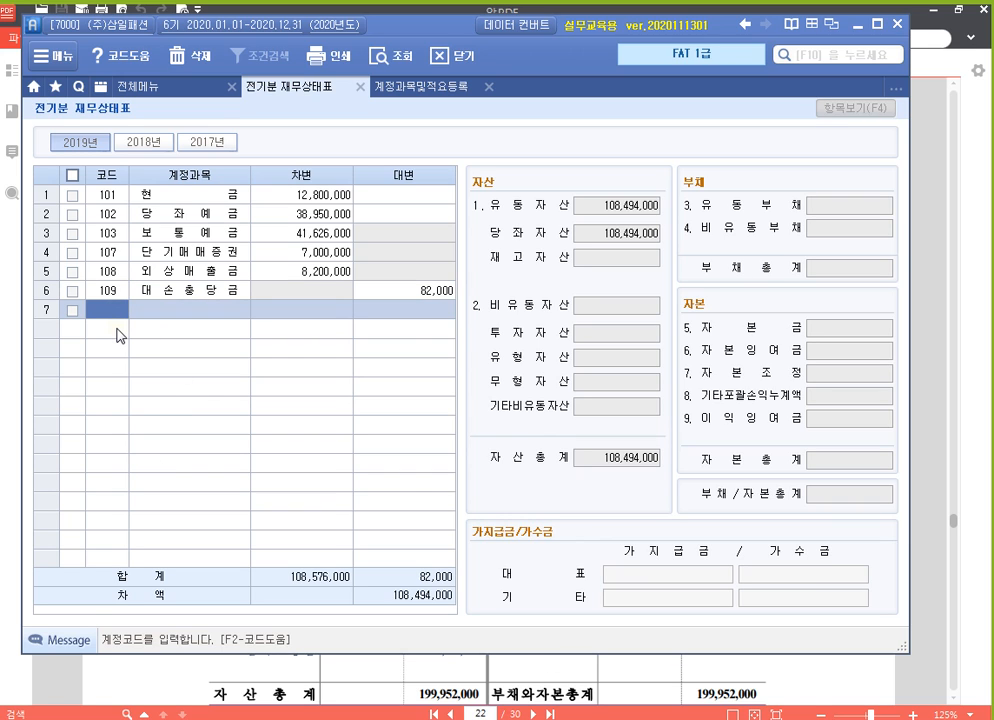
pyautogui.write('11')
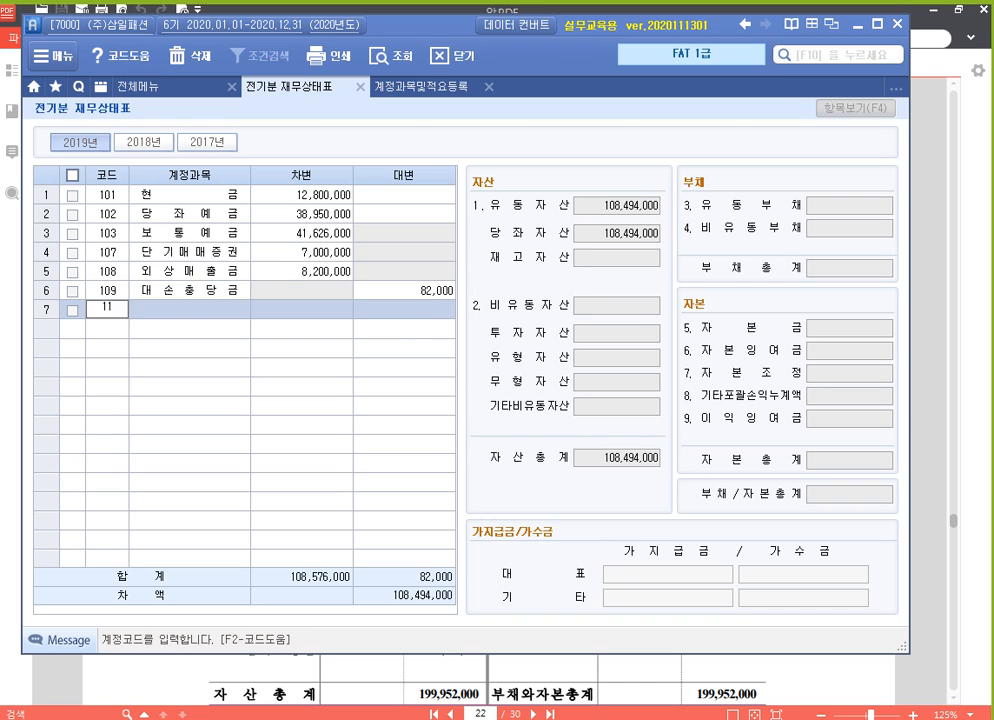
pyautogui.write('0')
pyautogui.press('Return')
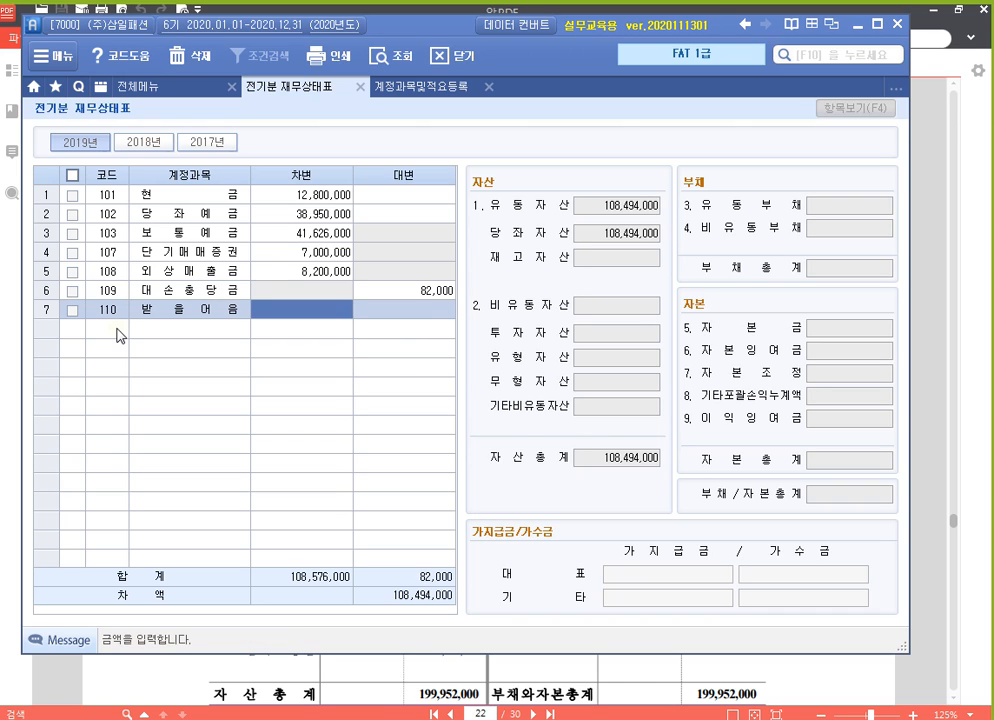
pyautogui.write('2,400,000')
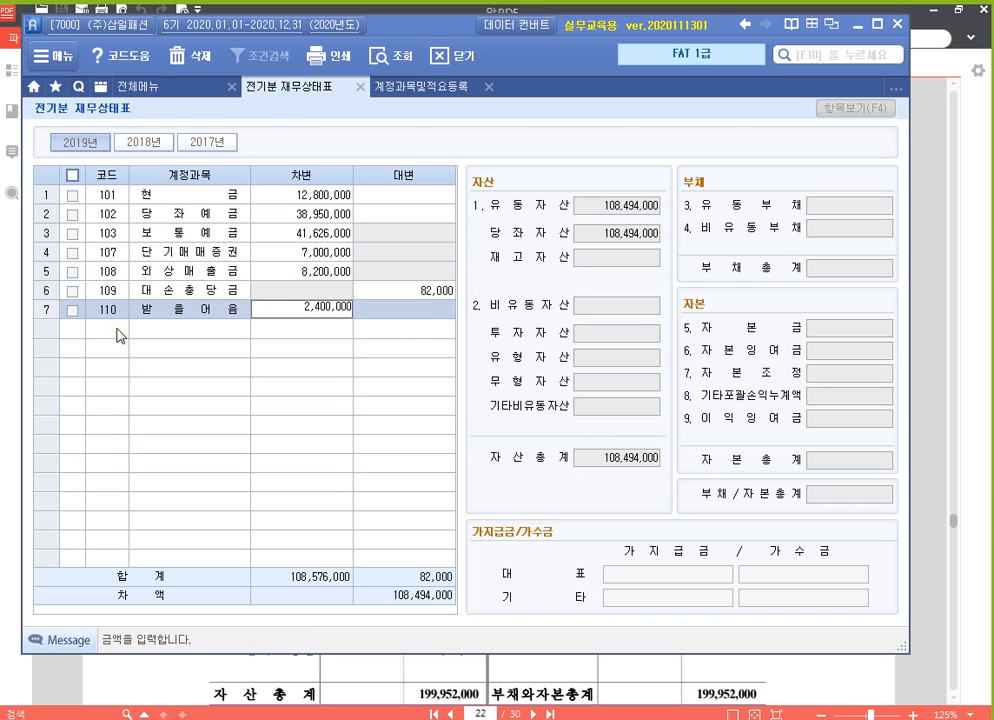
pyautogui.press('Return')
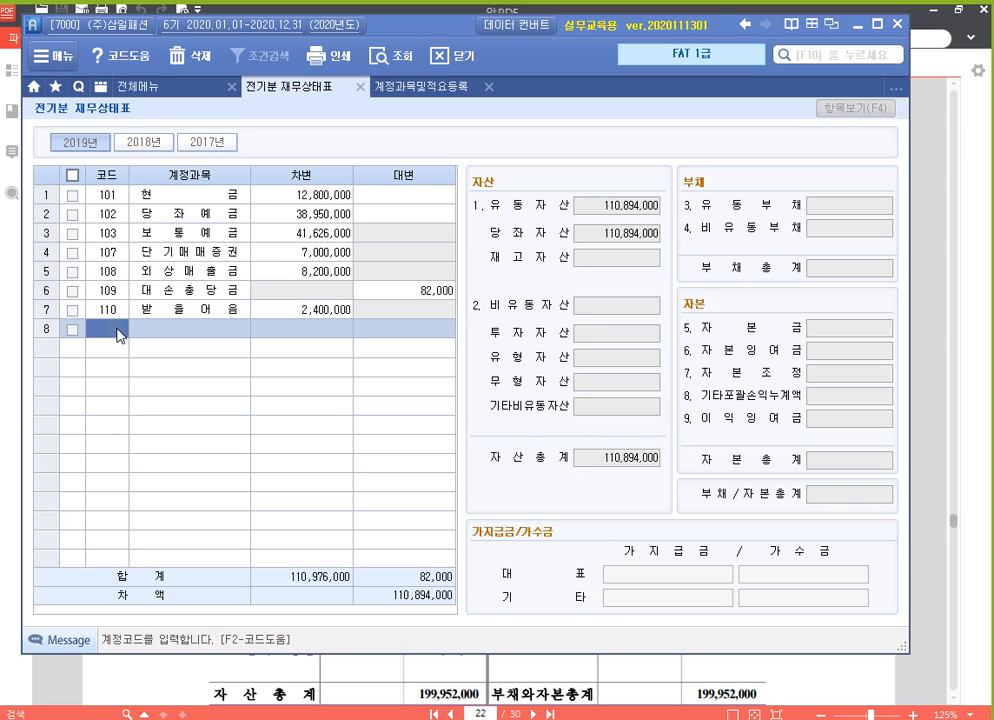
# Enter account 111 대손충당금 in row 8 with a 대변 amount of 24,000
pyautogui.write('111')
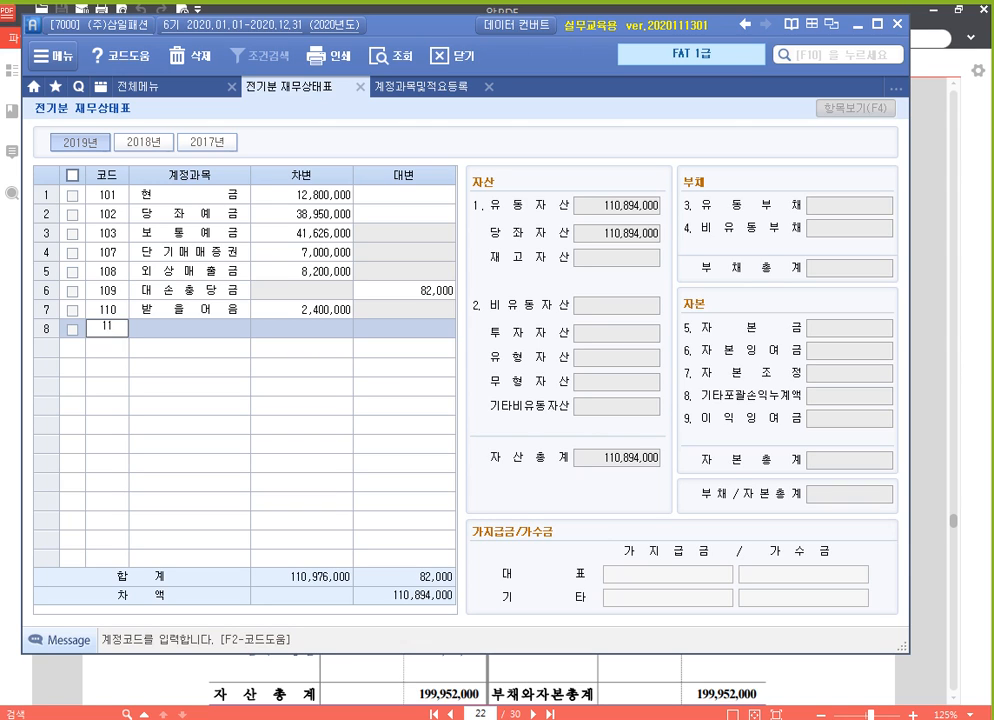
pyautogui.press('Return')
pyautogui.write('240000')
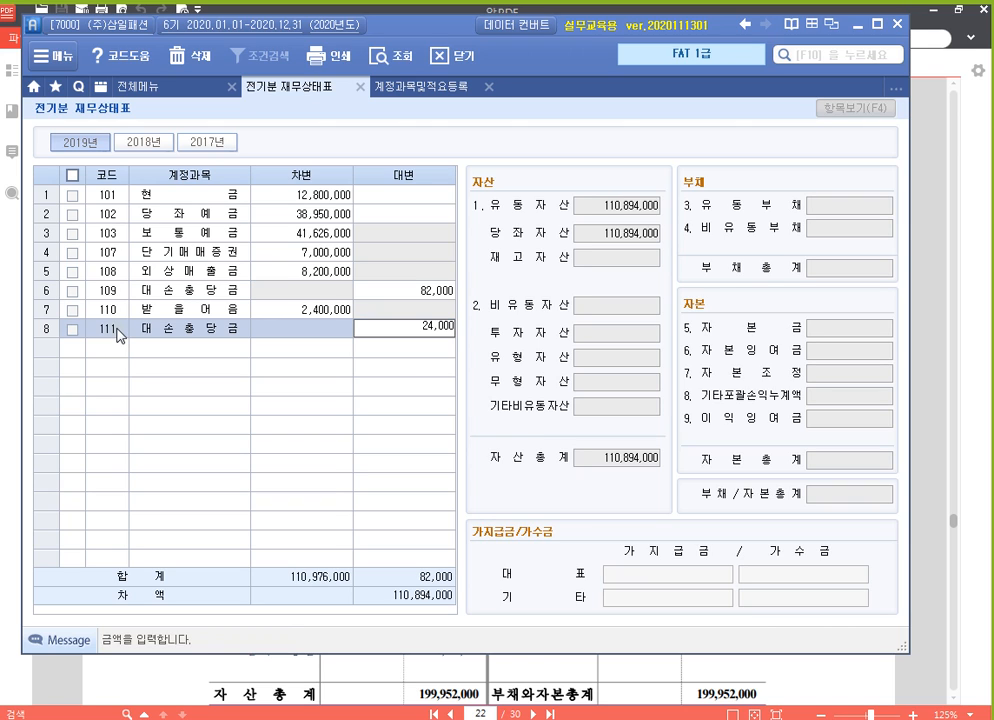
pyautogui.press('Return')
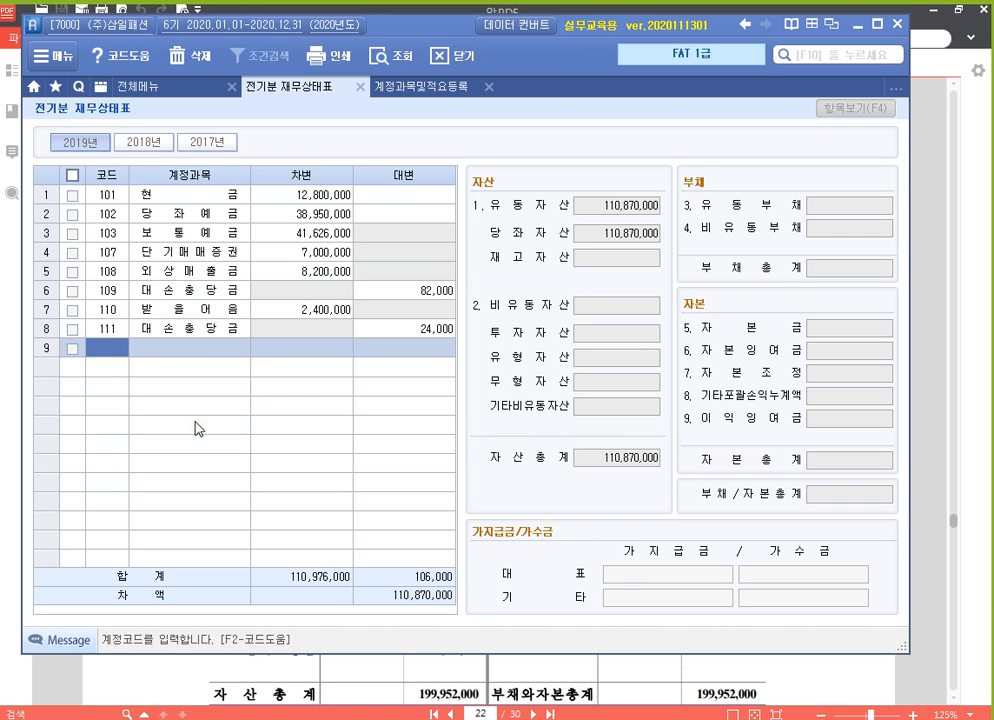
# Switch to 알PDF and review the 재고자산 and 유형자산 sections of the (주)삼일패션 balance sheet
pyautogui.click(529, 681)
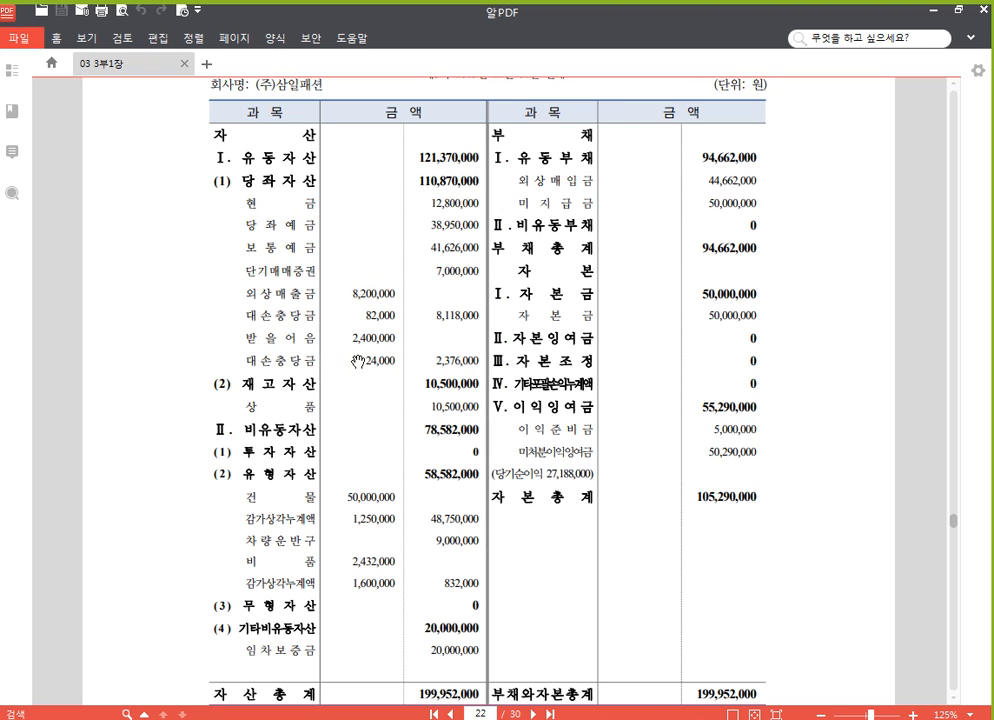
pyautogui.scroll(-3, 126, 404)
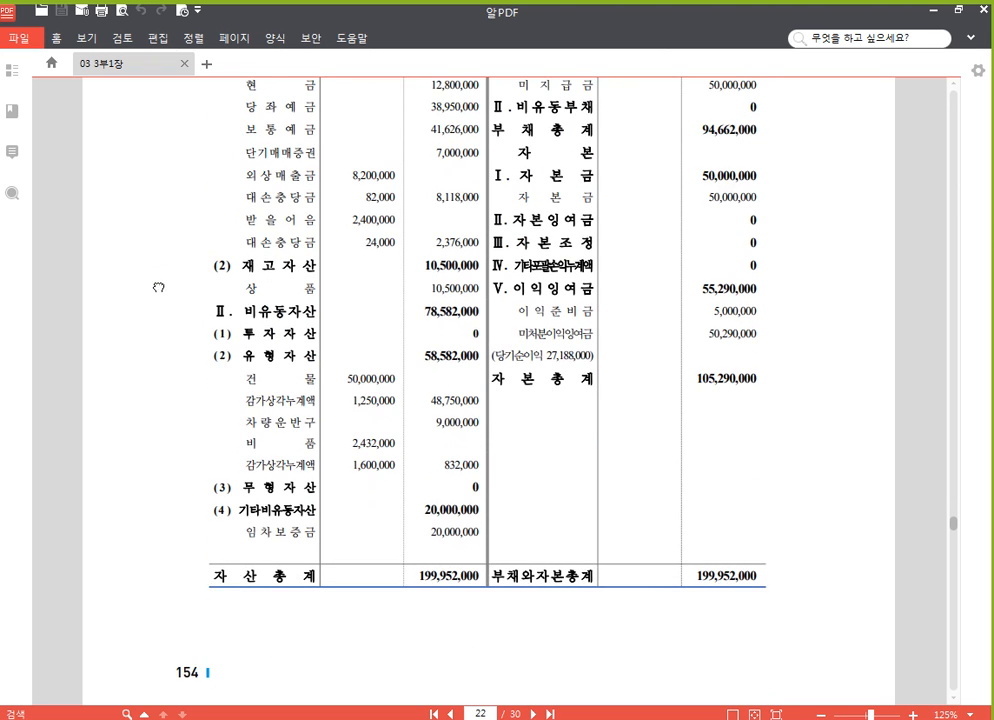
pyautogui.scroll(2, 151, 284)
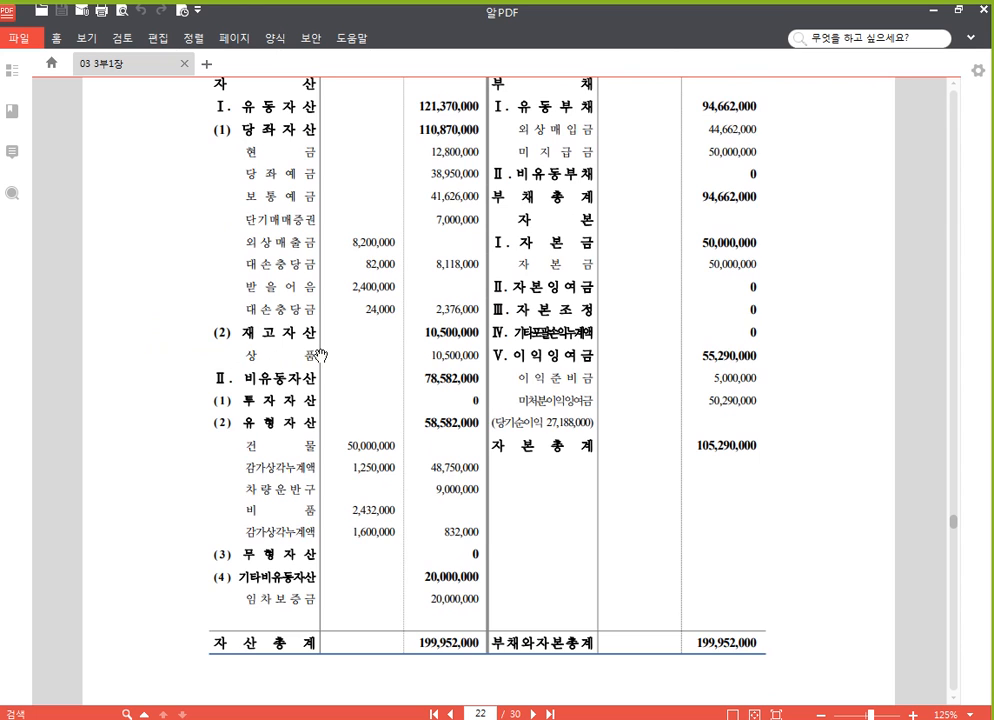
pyautogui.scroll(-3, 325, 360)
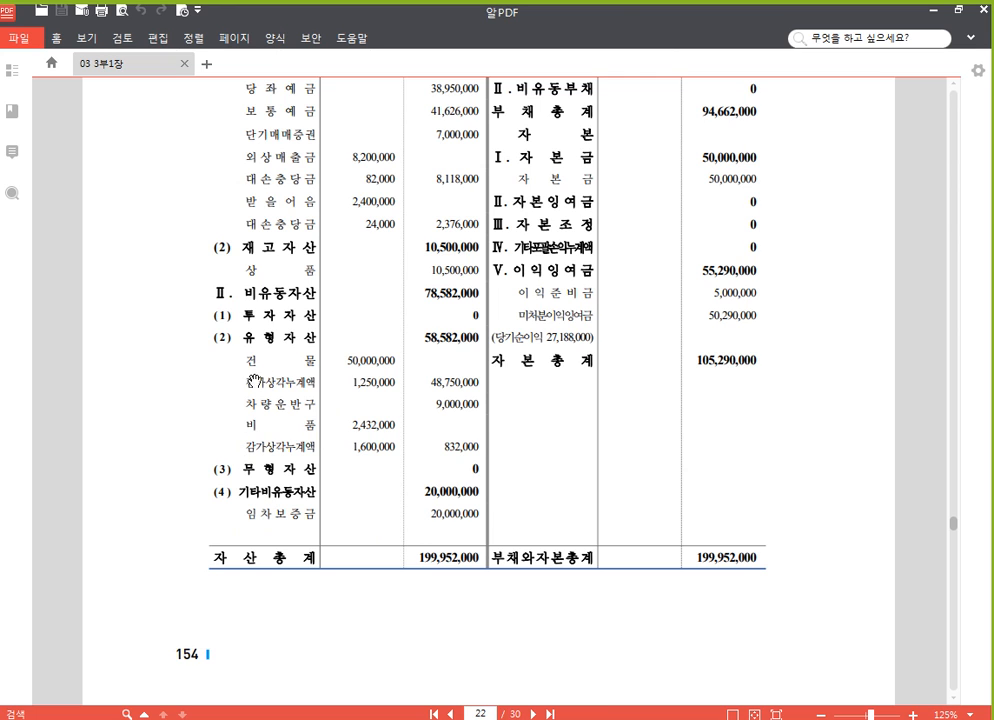
pyautogui.scroll(1, 330, 415)
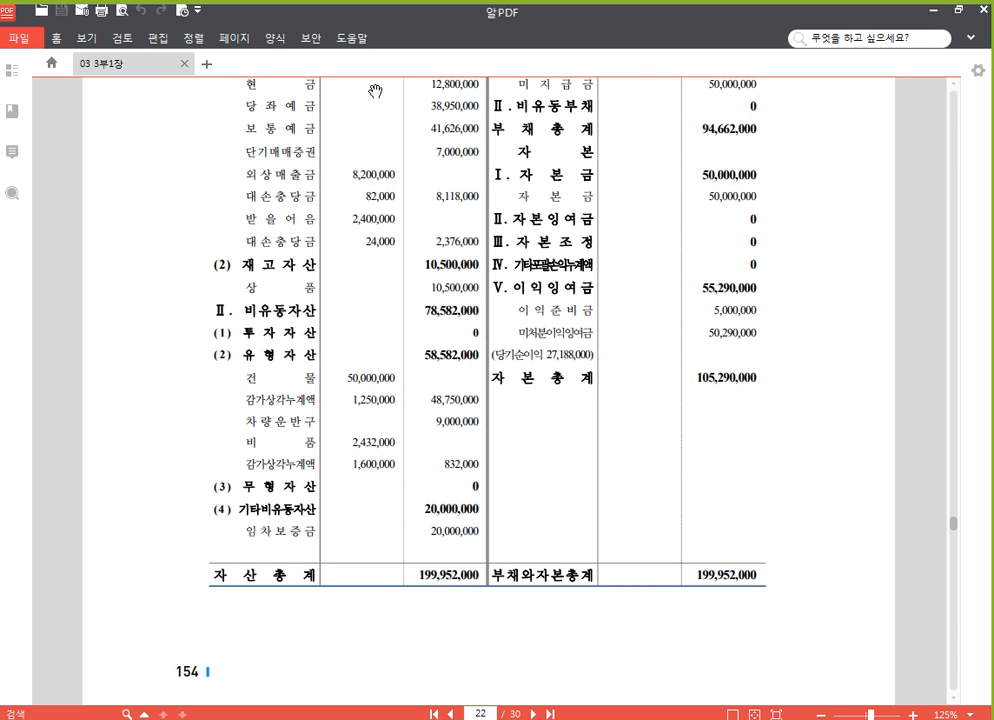
# Return to the accounting program's 계정과목및적요등록, find code 202 건물, and check the 관계 code of its 203 감가상각누계액
pyautogui.click(437, 704)
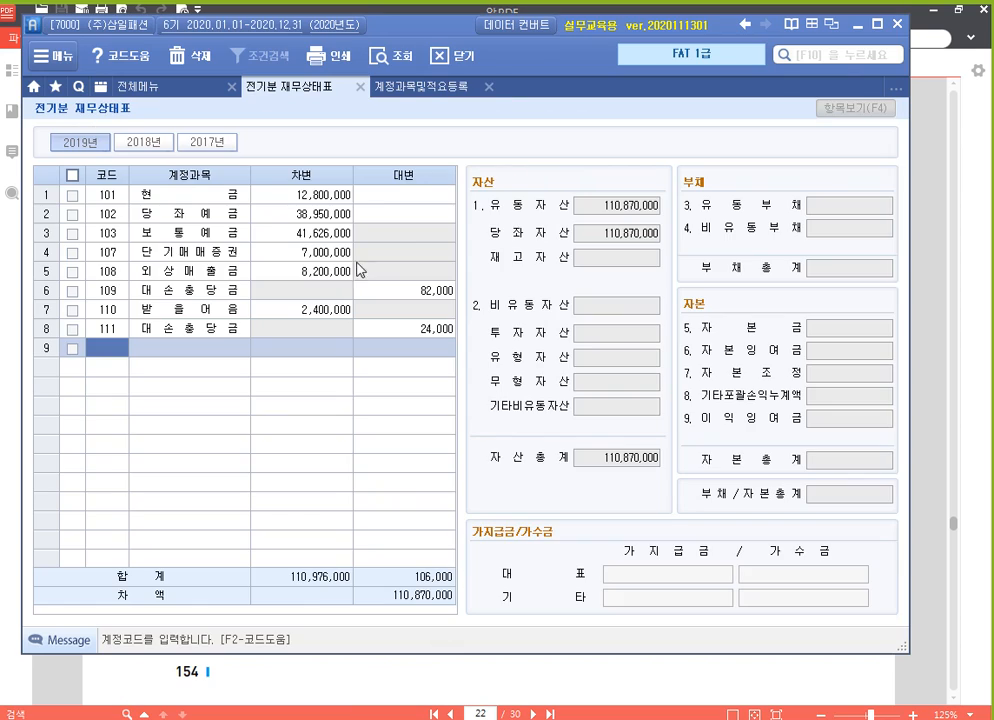
pyautogui.click(428, 85)
pyautogui.click(277, 285)
pyautogui.write('202')
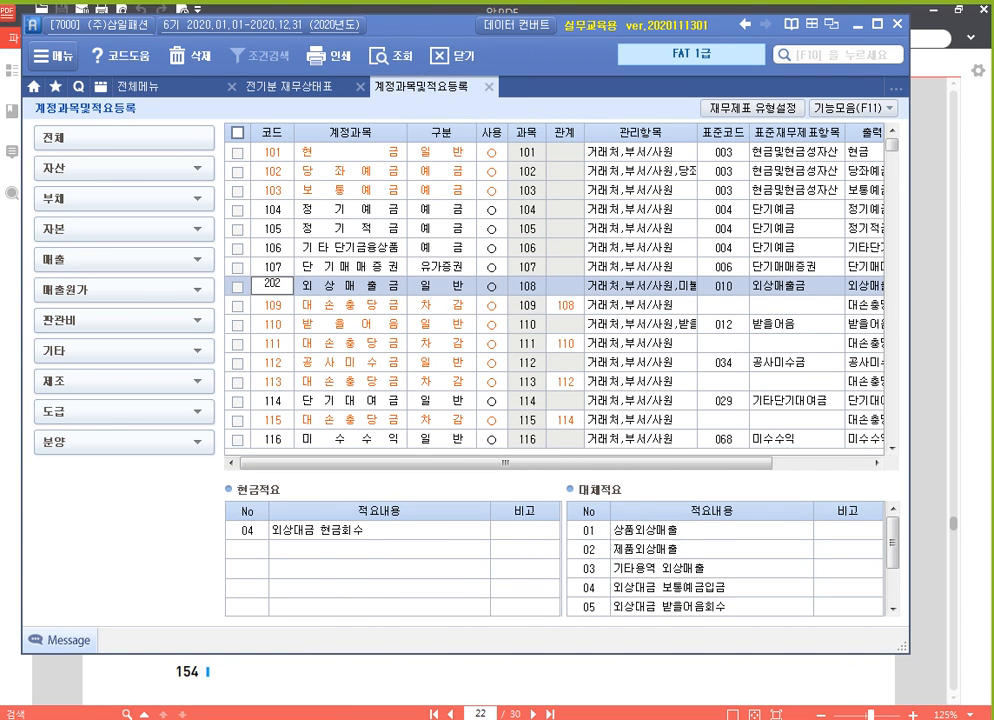
pyautogui.press('Return')
pyautogui.scroll(-3, 352, 333)
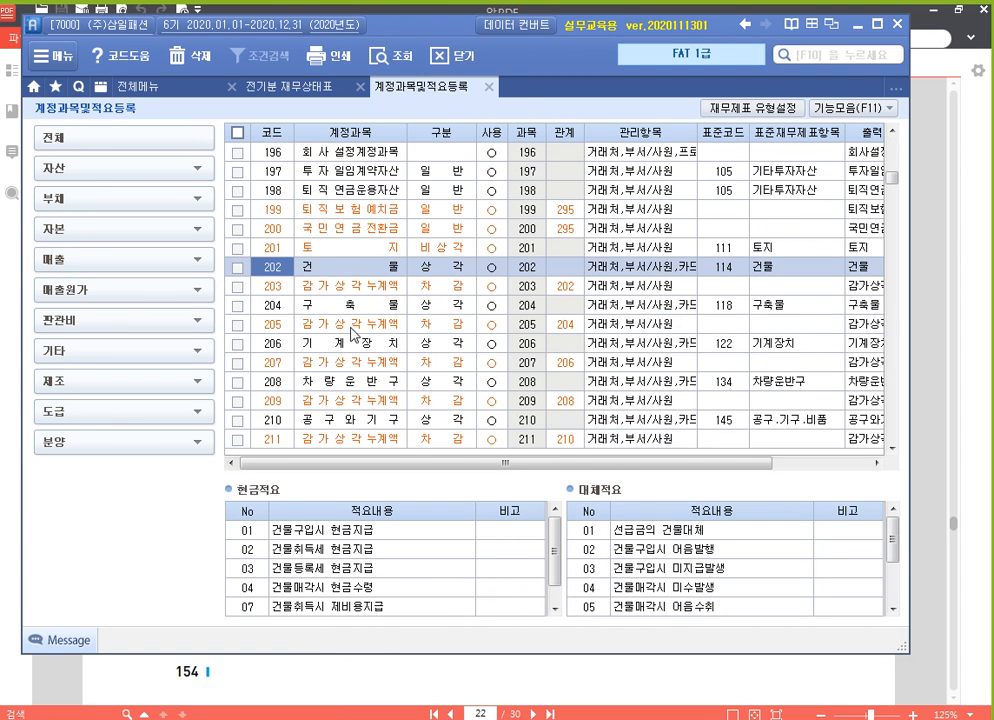
pyautogui.click(347, 270)
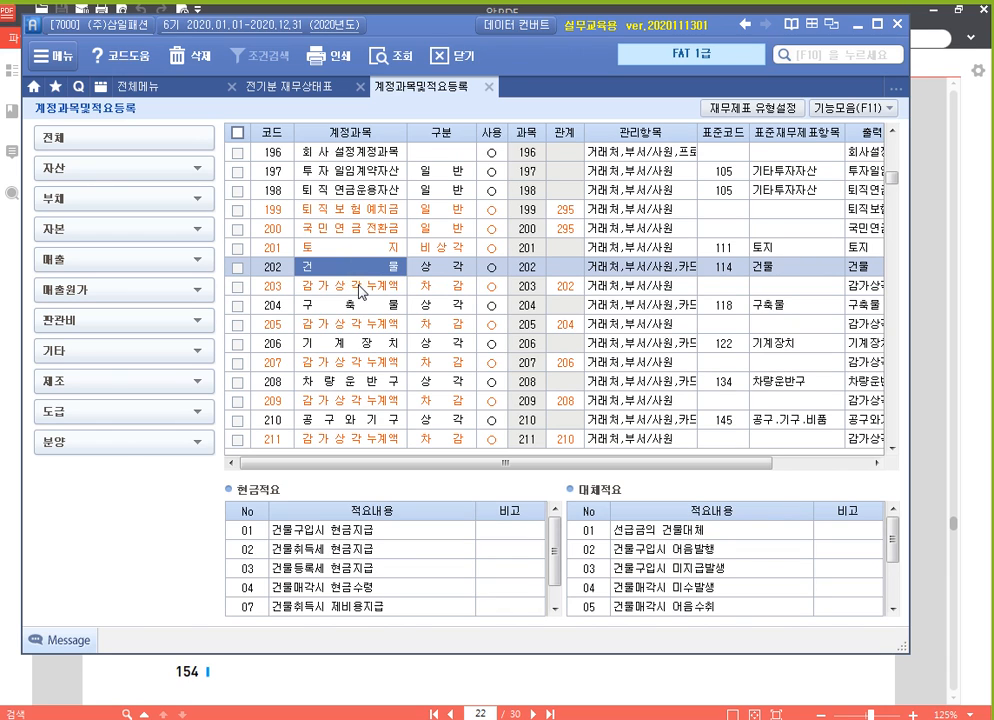
pyautogui.click(360, 287)
pyautogui.click(566, 287)
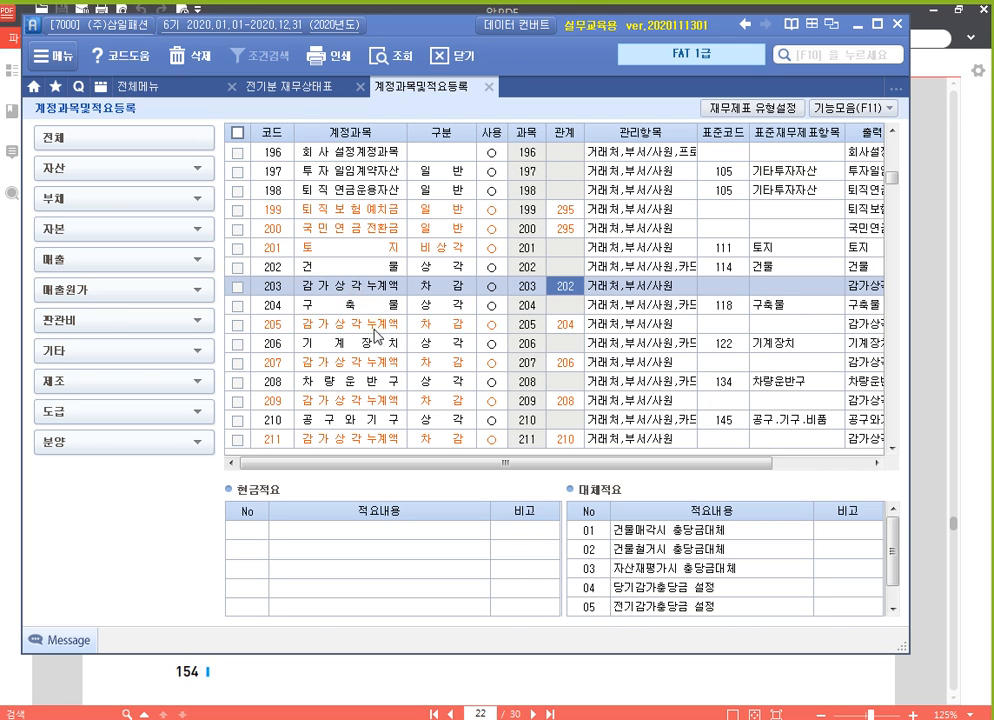
# Locate account 212 비품 in the account list and check the 213 감가상각누계액 listed directly under it
pyautogui.scroll(-3, 366, 343)
pyautogui.scroll(3, 367, 349)
pyautogui.click(892, 450)
pyautogui.click(892, 450)
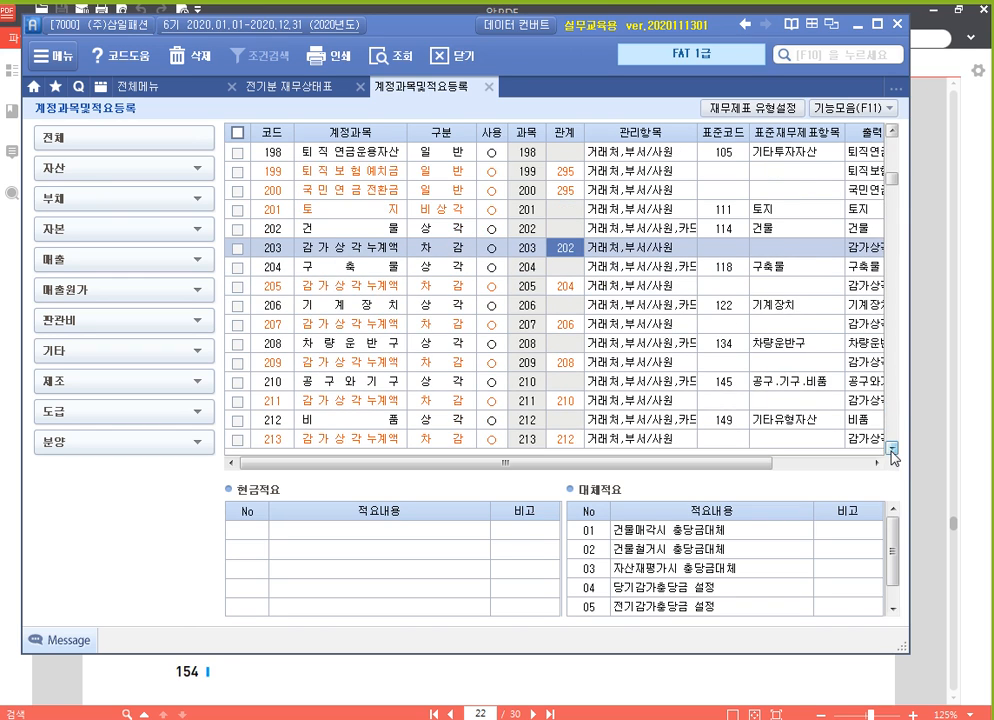
pyautogui.click(892, 450)
pyautogui.click(357, 401)
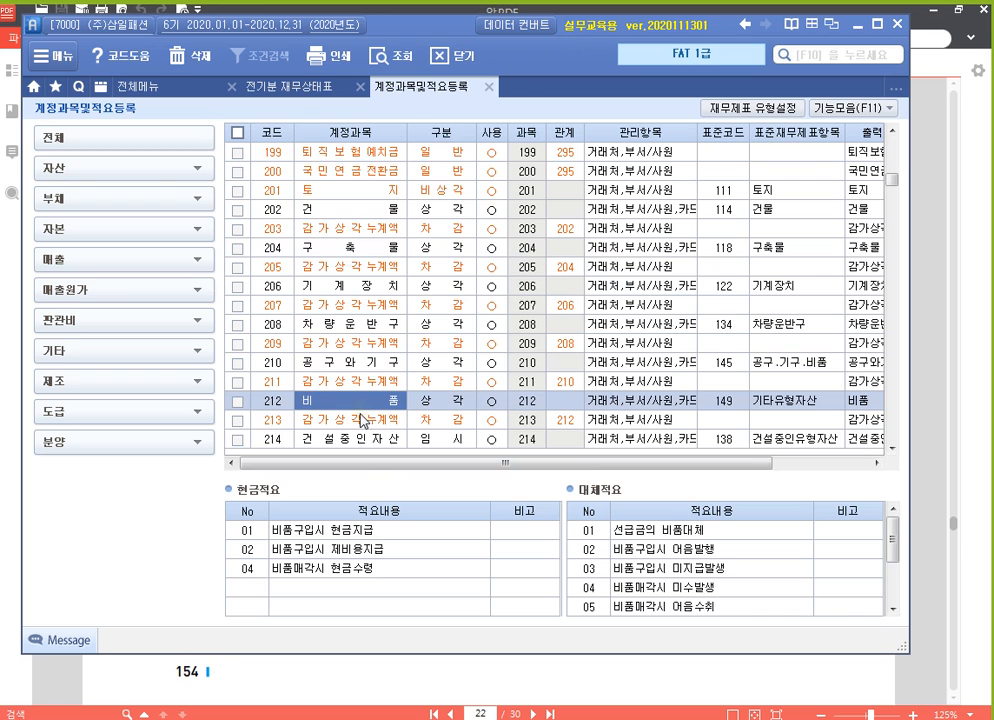
pyautogui.click(375, 427)
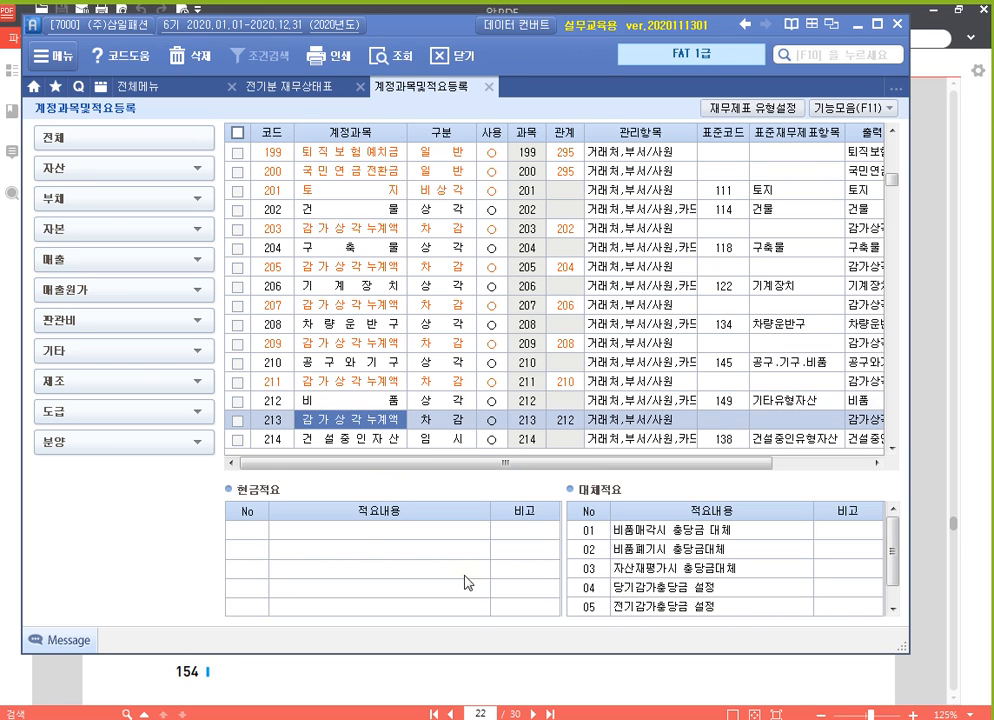
# Check the 건물 and 비품 lines with their 감가상각누계액 in the 알PDF balance sheet, and return to the accounting program
pyautogui.click(511, 686)
pyautogui.scroll(-1, 310, 330)
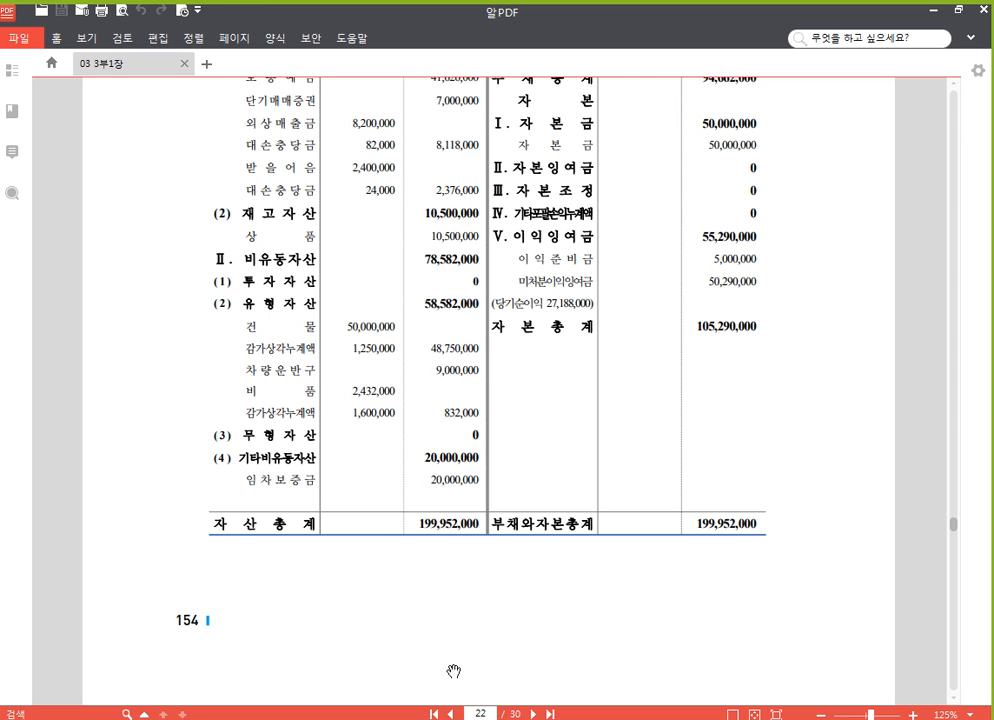
pyautogui.hotkey('alt', 'Tab')
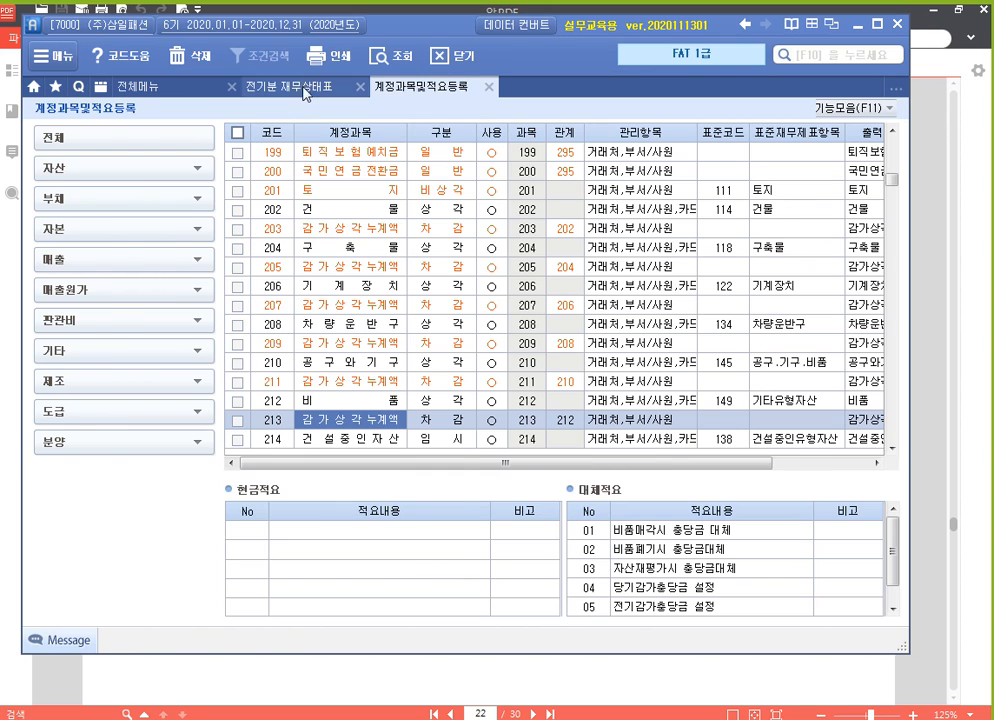
# Search account codes for 감가 from row 9 of 전기분 재무상태표, browse the 감가상각누계액 entries, and cancel the selection
pyautogui.click(303, 89)
pyautogui.write('감가')
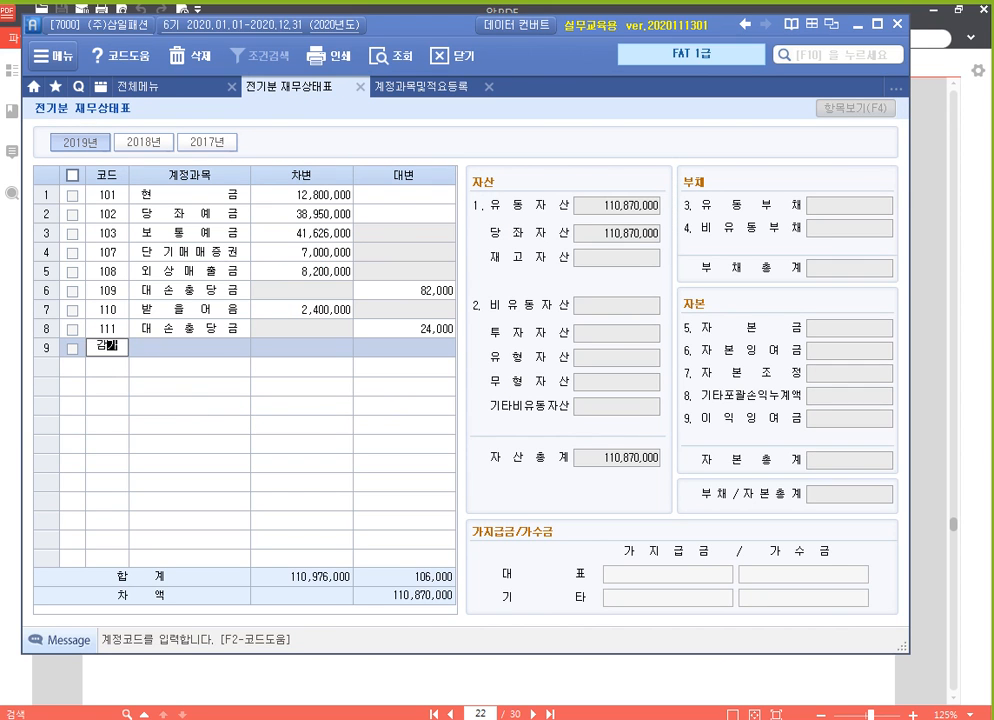
pyautogui.press('Return')
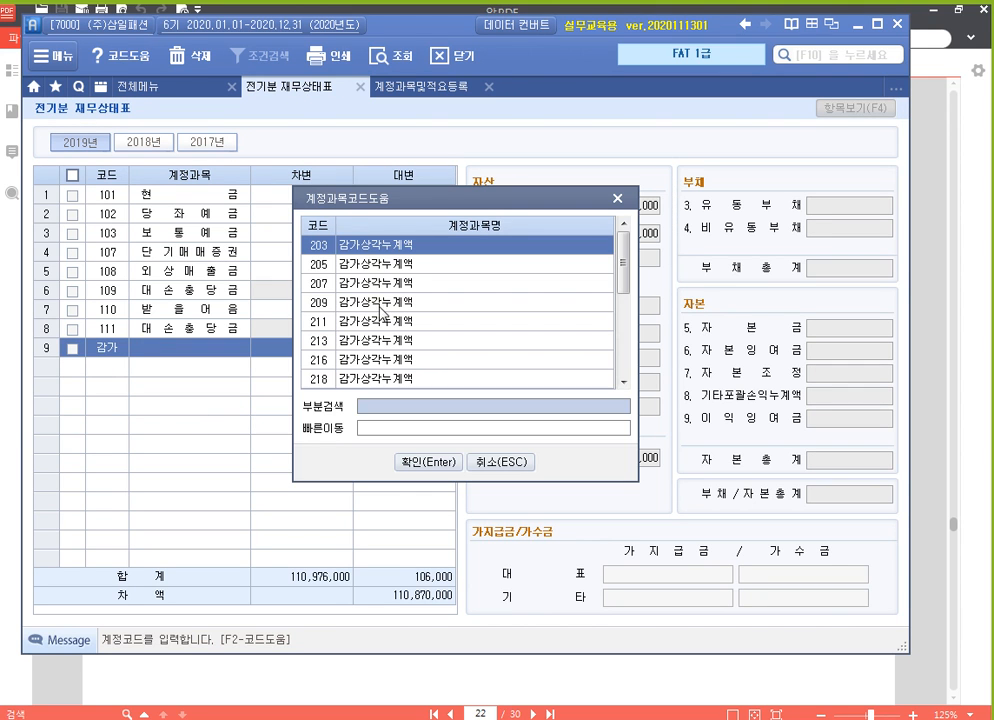
pyautogui.scroll(-3, 380, 318)
pyautogui.scroll(3, 378, 320)
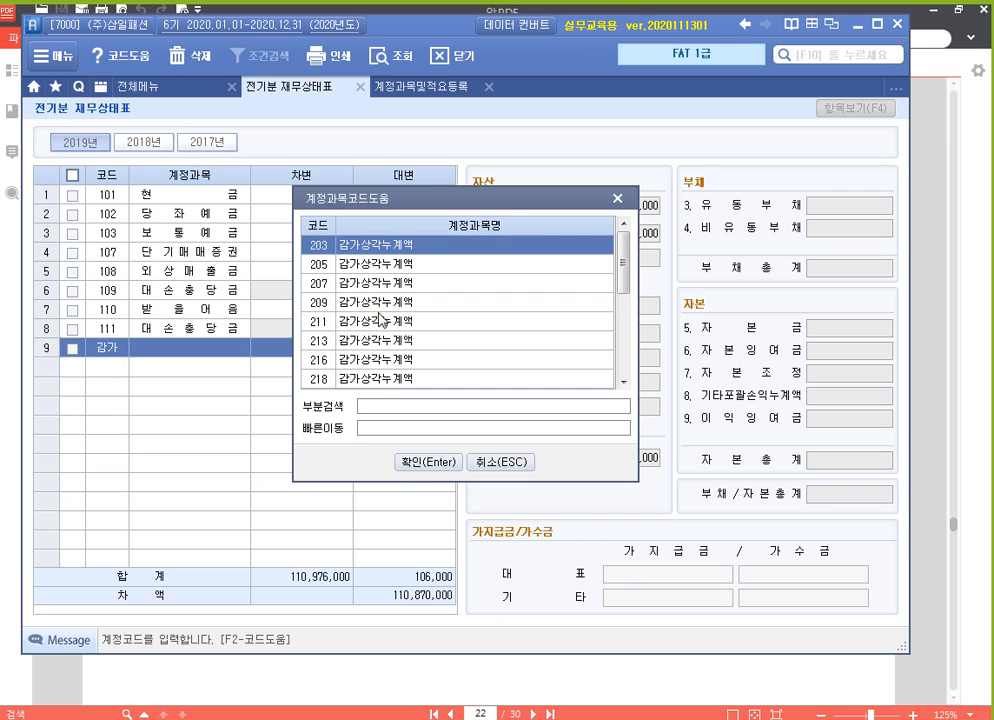
pyautogui.scroll(-3, 385, 318)
pyautogui.scroll(3, 390, 322)
pyautogui.click(510, 462)
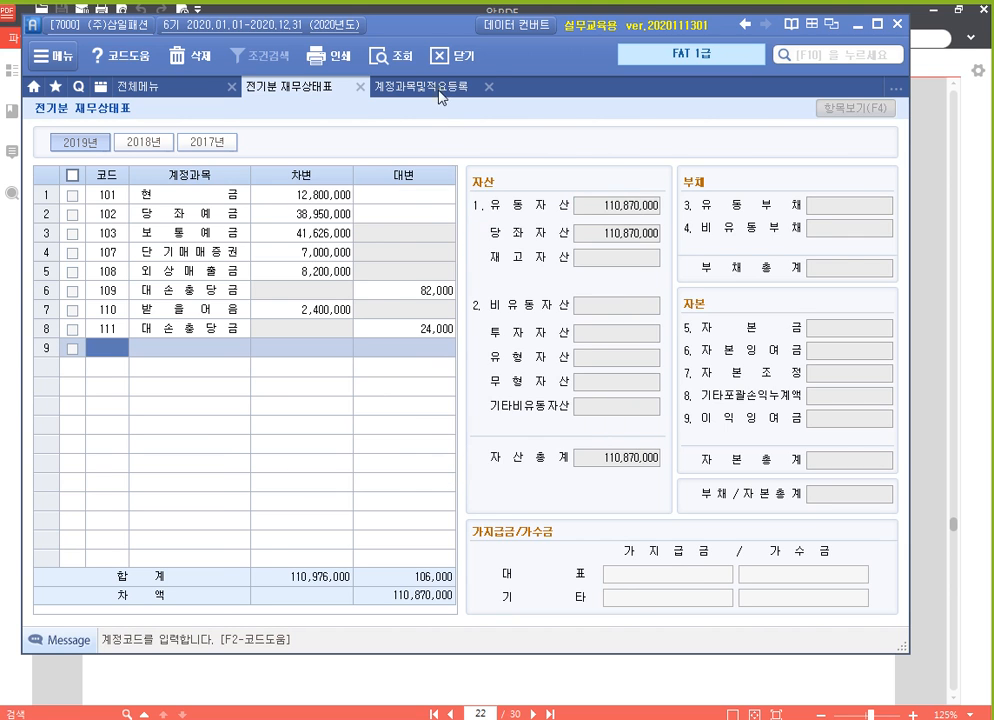
# Review the 감가상각누계액 accounts from 211 up to 203 in 계정과목및적요등록
pyautogui.click(425, 87)
pyautogui.click(355, 381)
pyautogui.click(358, 343)
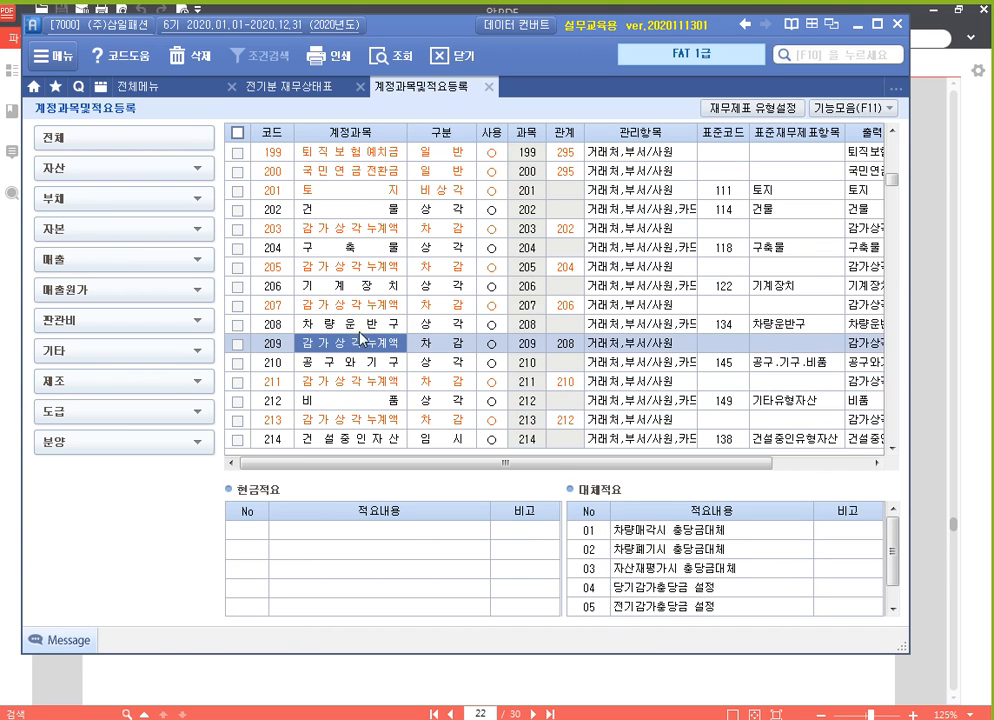
pyautogui.click(362, 305)
pyautogui.click(366, 267)
pyautogui.click(369, 229)
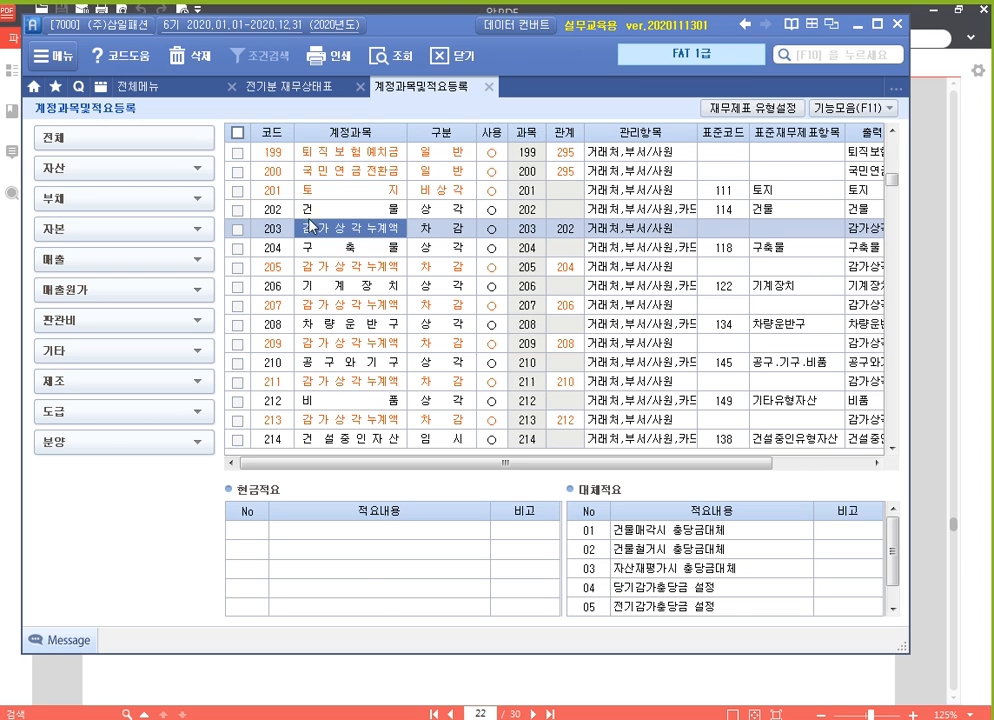
# Compare the codes of 202 건물 with 203 감가상각누계액, and of 212 비품 with 213 감가상각누계액
pyautogui.click(281, 211)
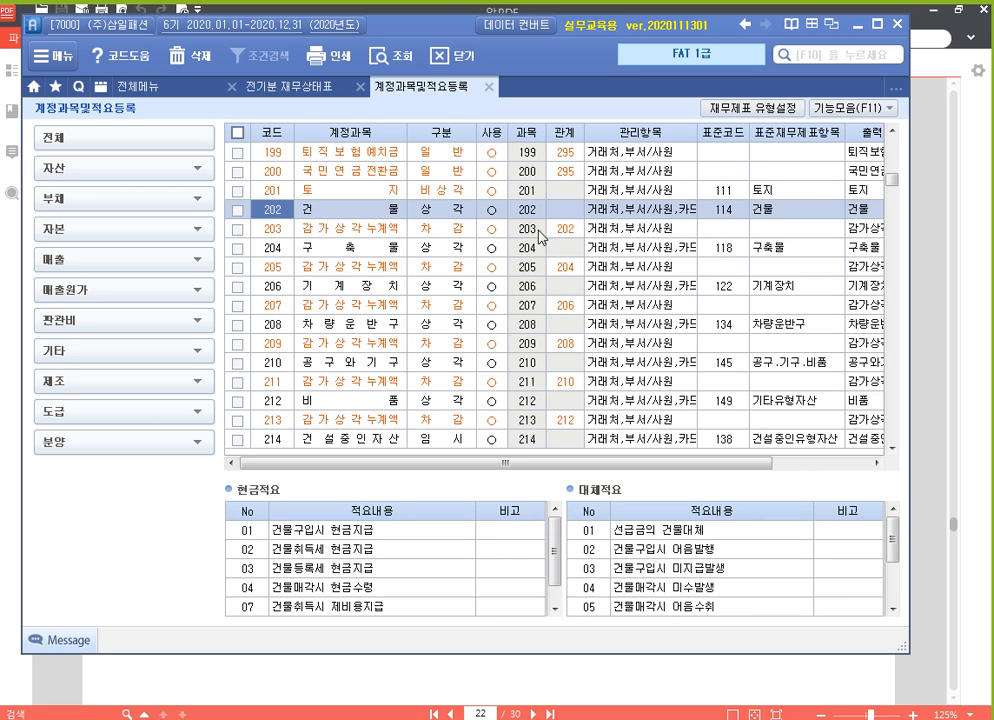
pyautogui.click(271, 232)
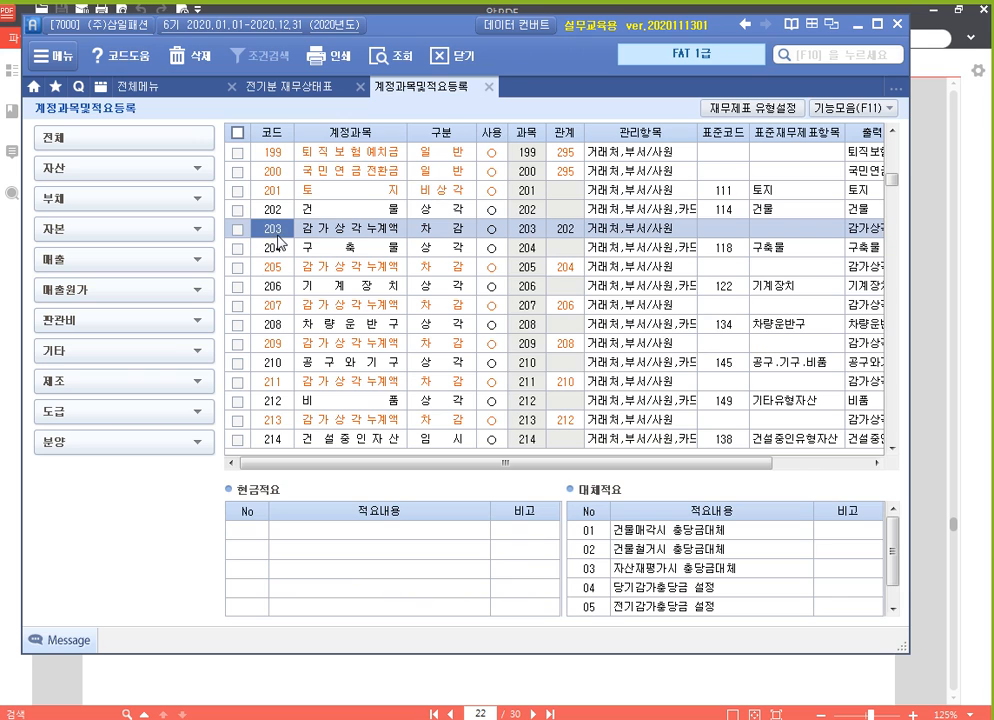
pyautogui.click(277, 212)
pyautogui.click(275, 231)
pyautogui.click(270, 402)
pyautogui.click(268, 420)
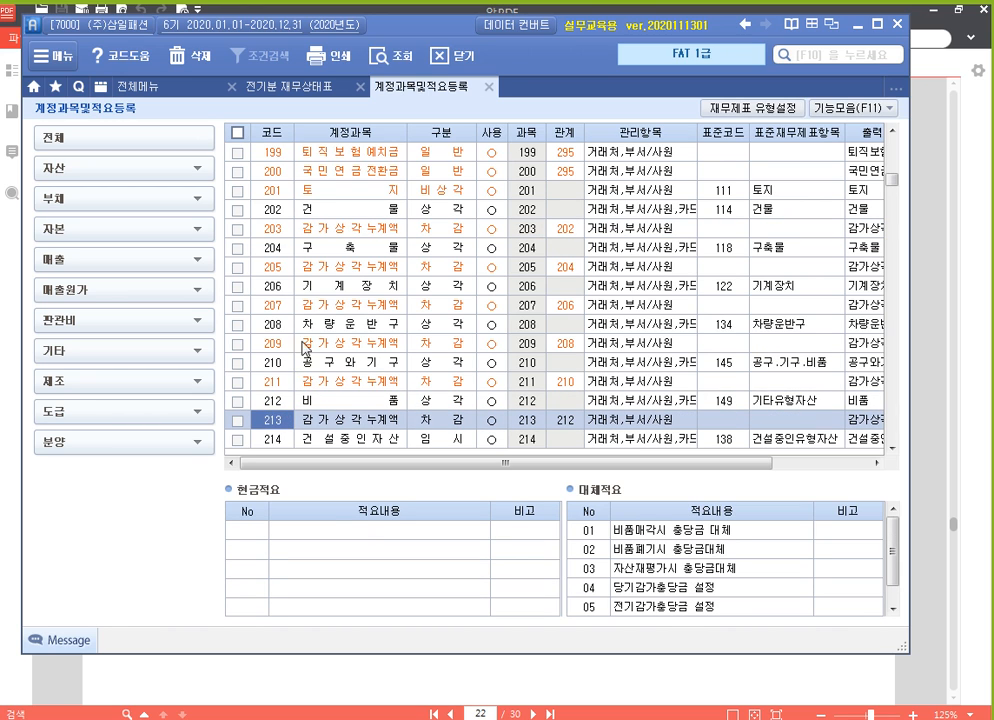
# Switch to 알PDF and check the tangible asset amounts and the statement date in the balance sheet heading
pyautogui.hotkey('alt', 'Tab')
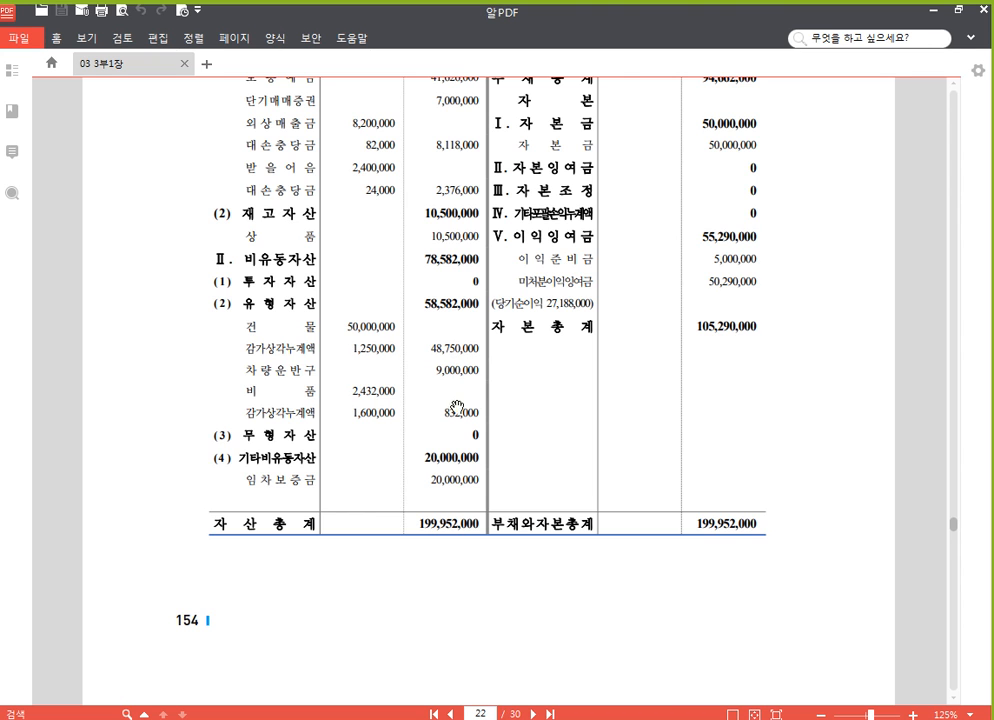
pyautogui.scroll(2, 465, 405)
pyautogui.scroll(3, 481, 398)
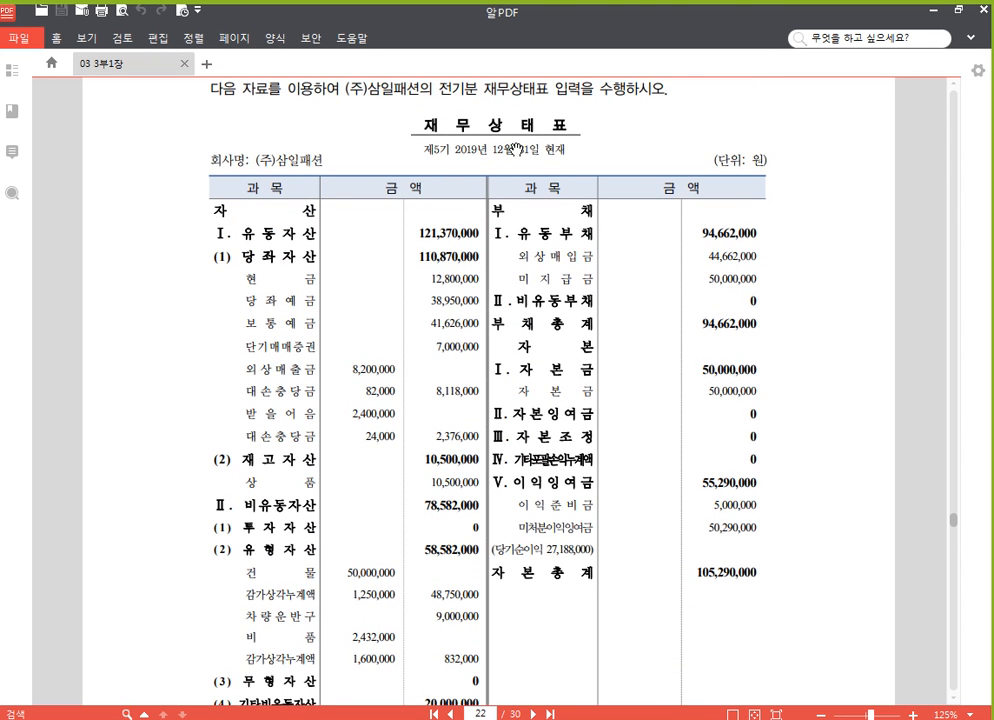
# Switch back to the accounting program, open 고정자산등록, and list the assets of account 208 차량운반구
pyautogui.hotkey('alt', 'Tab')
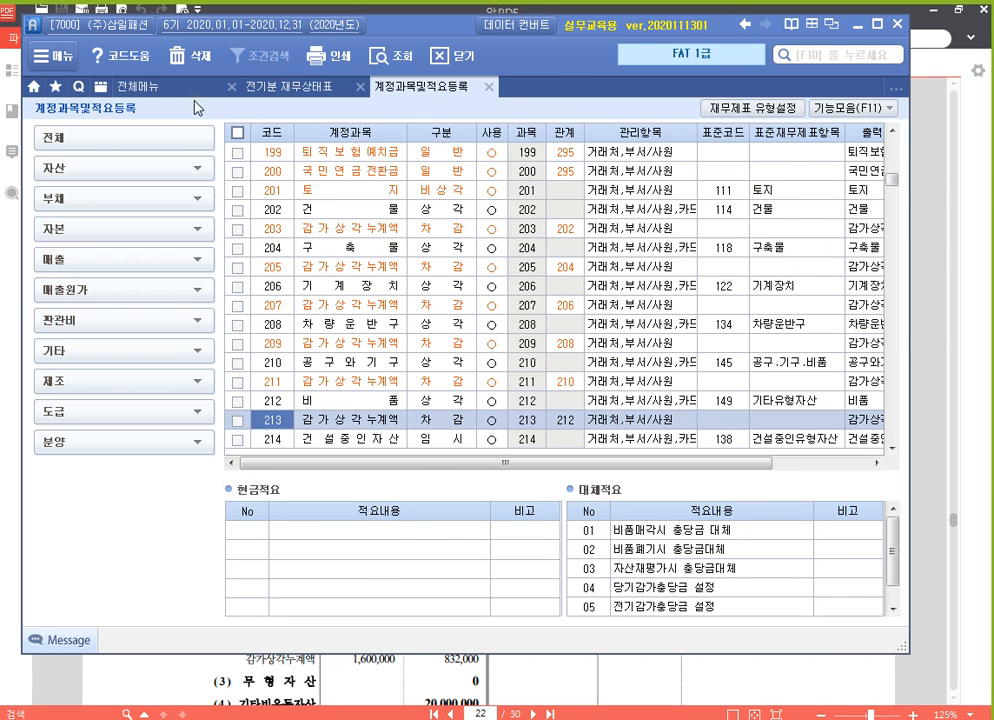
pyautogui.click(150, 86)
pyautogui.click(511, 168)
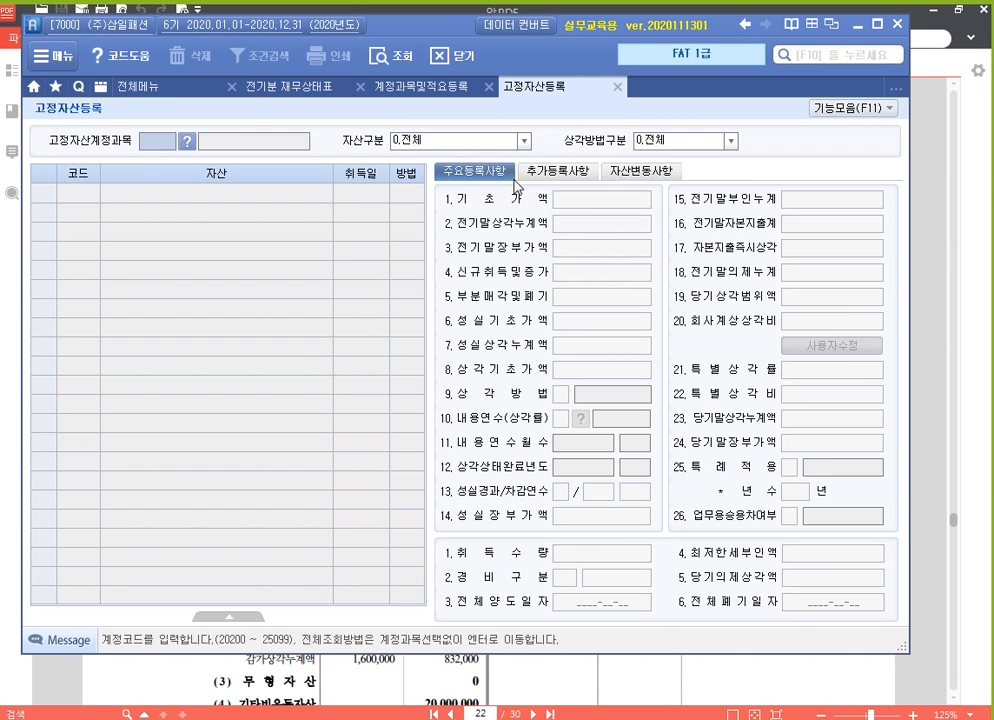
pyautogui.write('208')
pyautogui.press('Return')
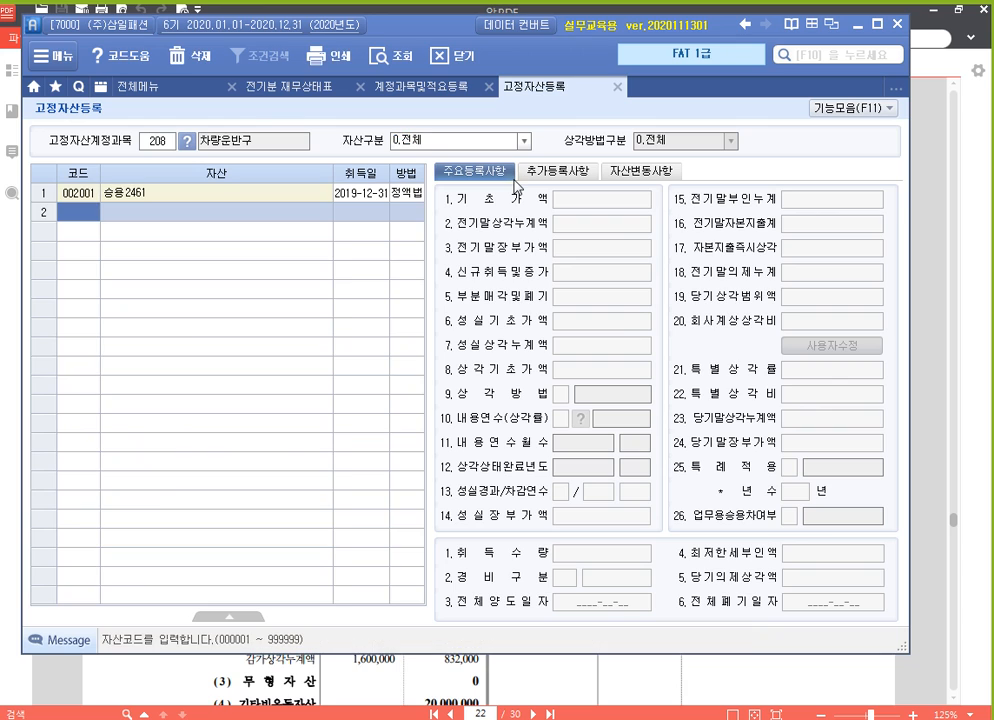
# Check the 취득일 and 기초가액 of the passenger car registered under 차량운반구
pyautogui.click(376, 194)
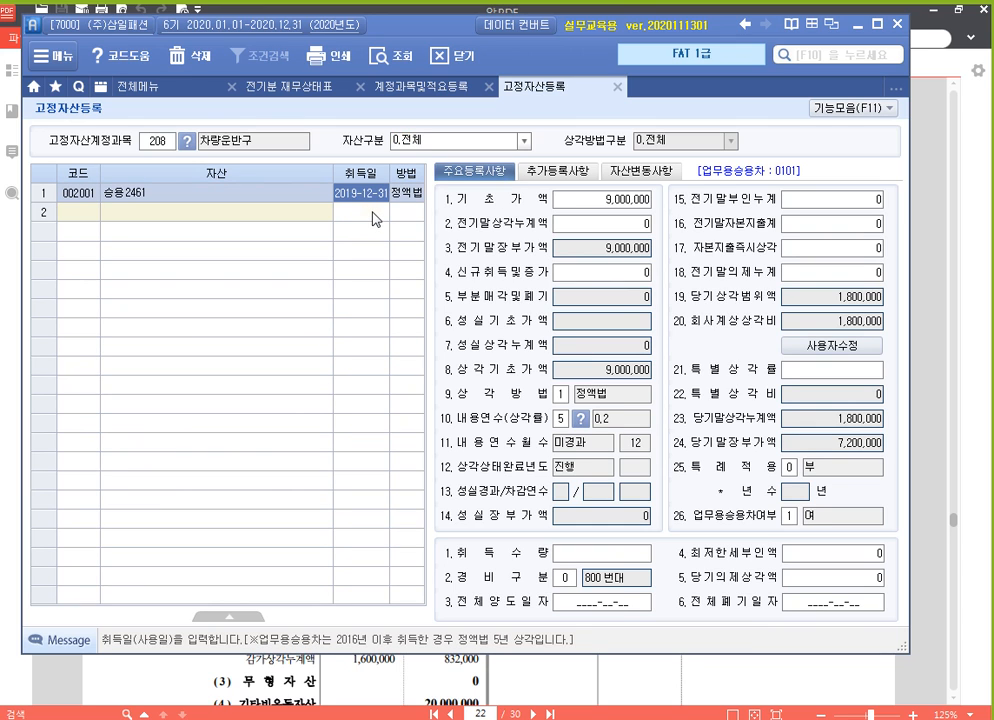
pyautogui.click(608, 206)
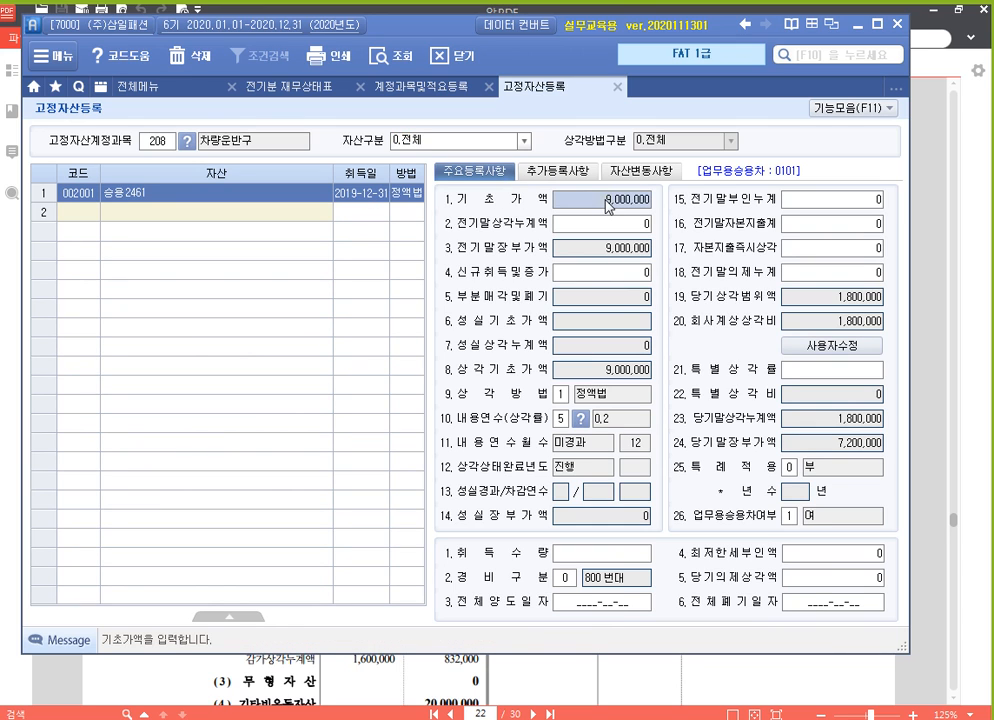
pyautogui.click(360, 197)
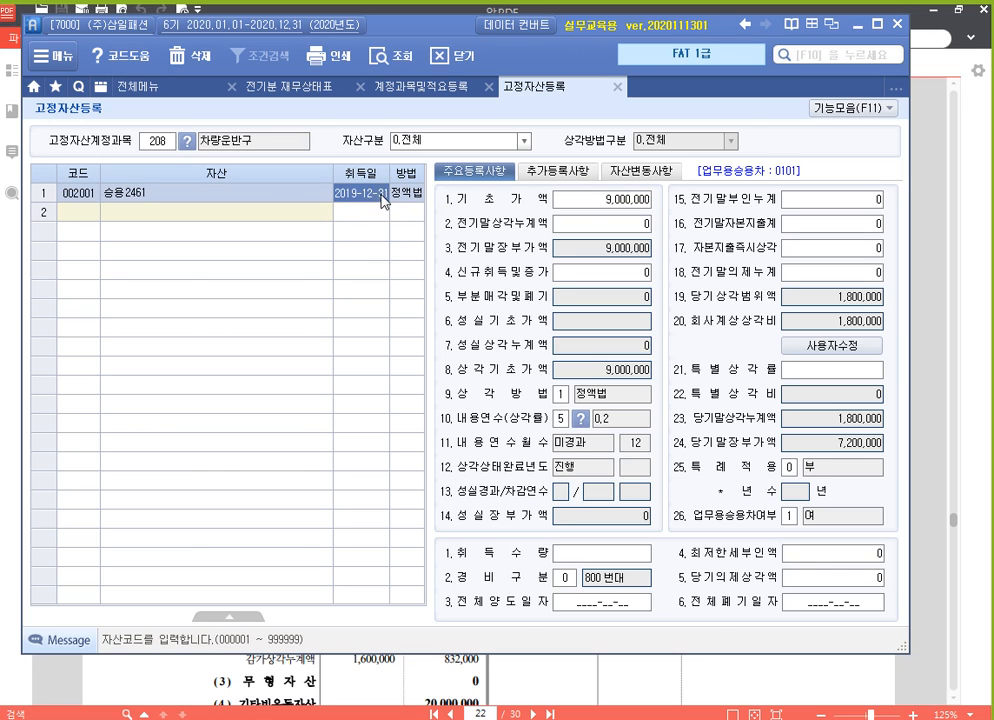
pyautogui.click(606, 201)
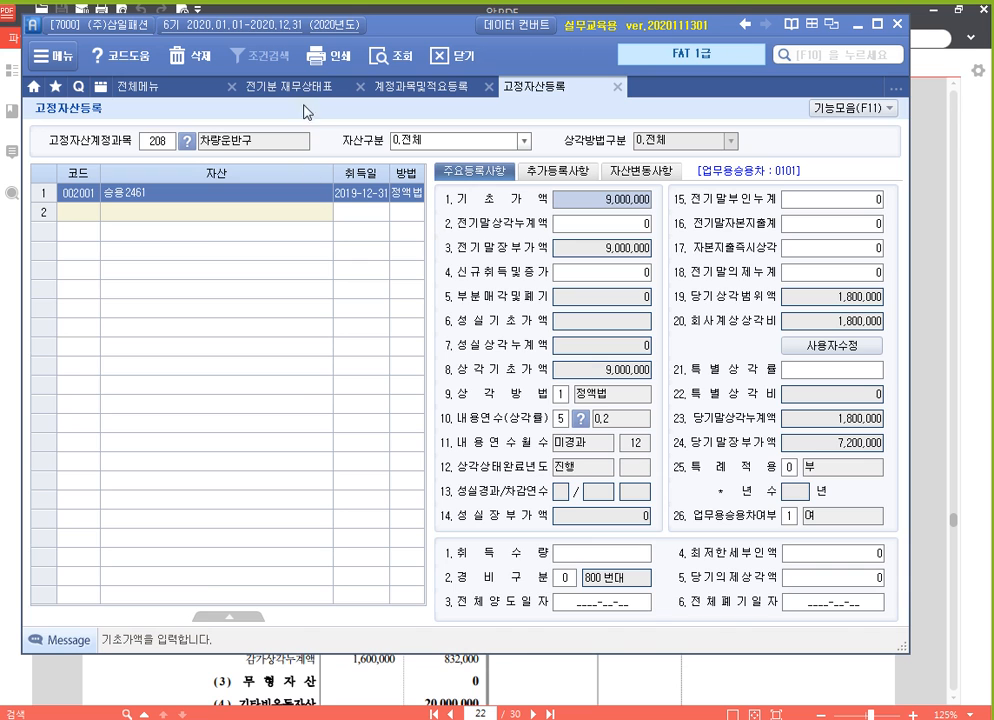
# Switch to 알PDF and review the balance sheet lines from 유형자산 through 임차보증금
pyautogui.click(515, 657)
pyautogui.scroll(-4, 429, 435)
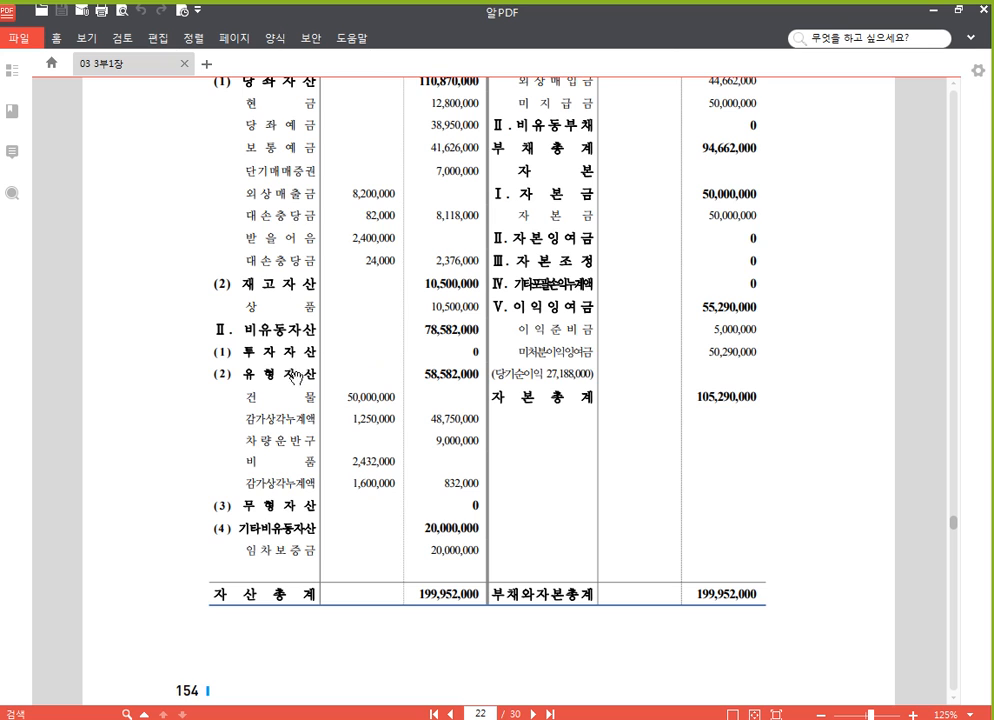
pyautogui.scroll(-2, 493, 450)
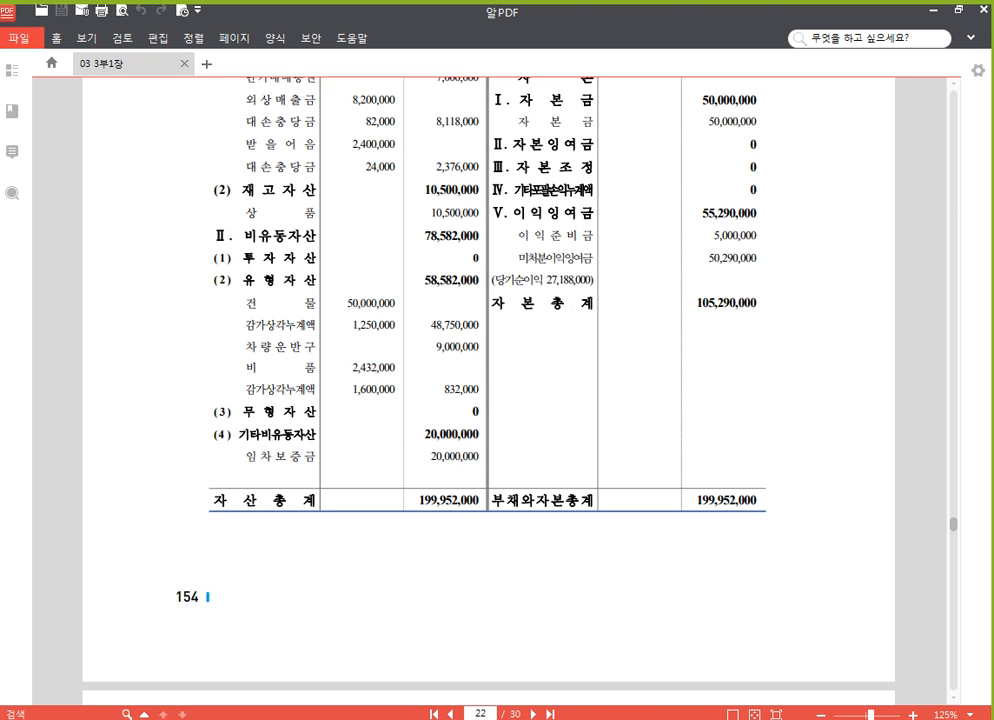
# Switch back to the accounting program's 전기분 재무상태표 and add 146 상품 with a 차변 amount of 10,500,000
pyautogui.hotkey('alt', 'Tab')
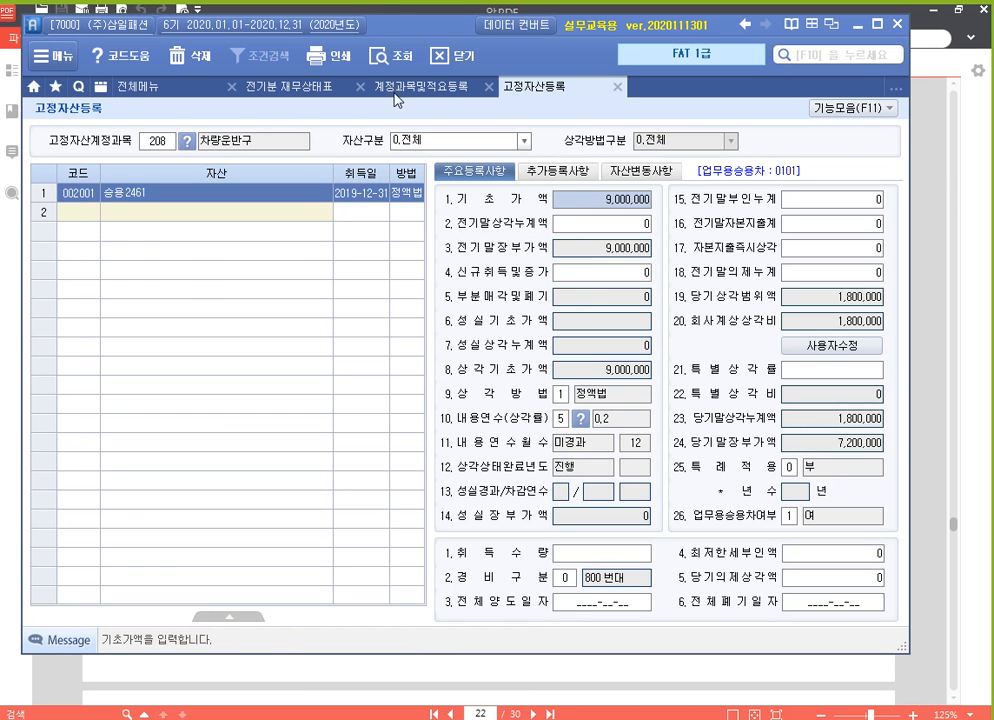
pyautogui.click(288, 90)
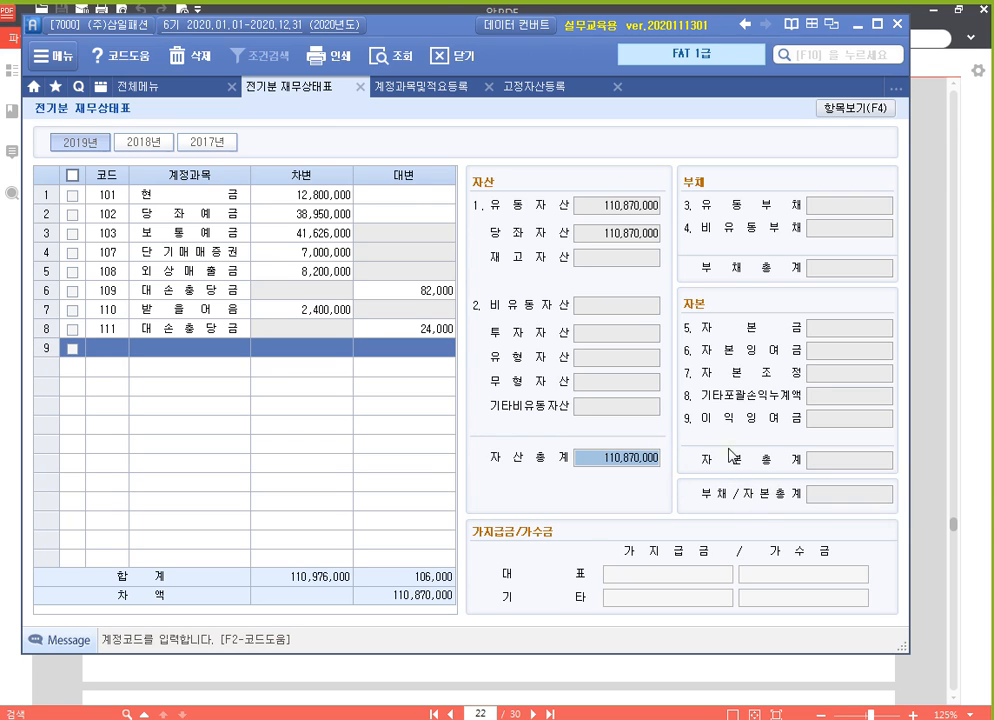
pyautogui.click(109, 352)
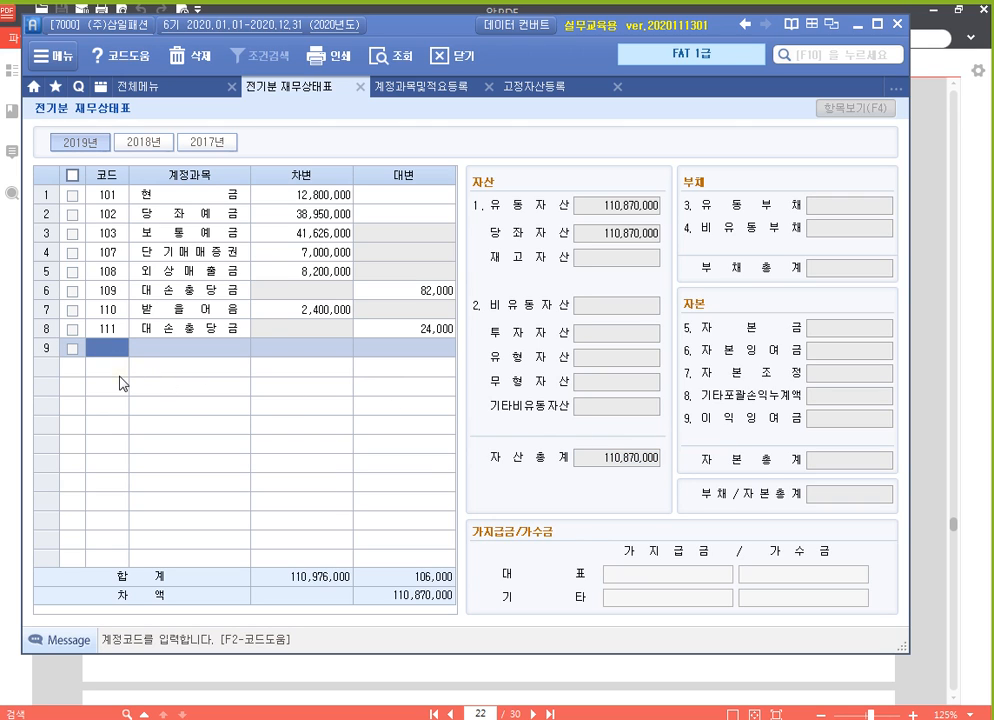
pyautogui.write('146')
pyautogui.press('Return')
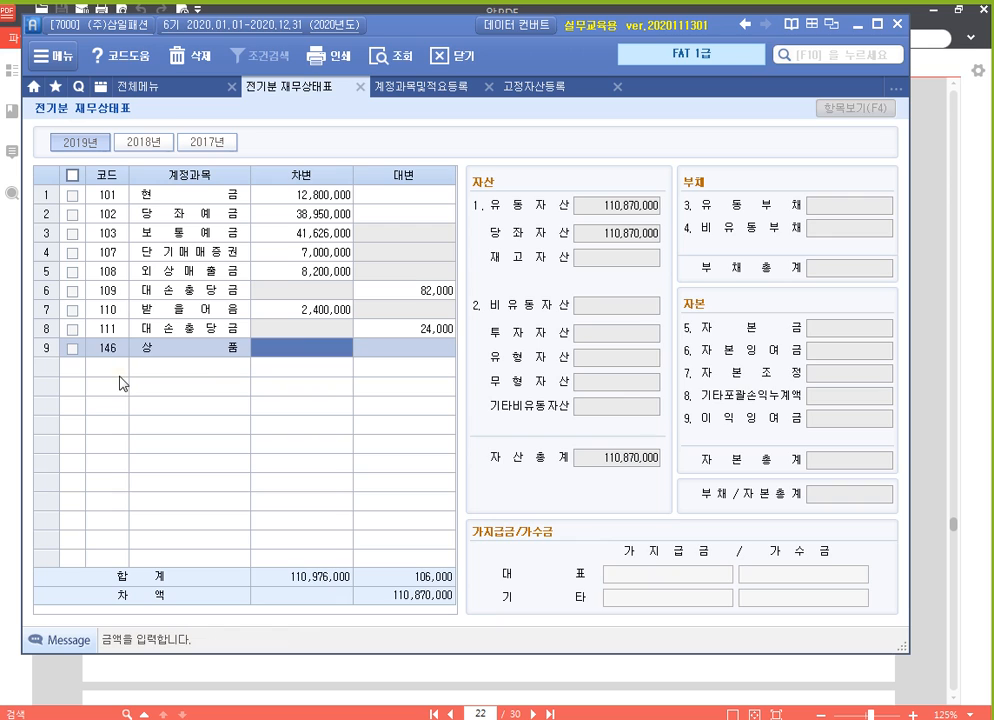
pyautogui.write('10500000')
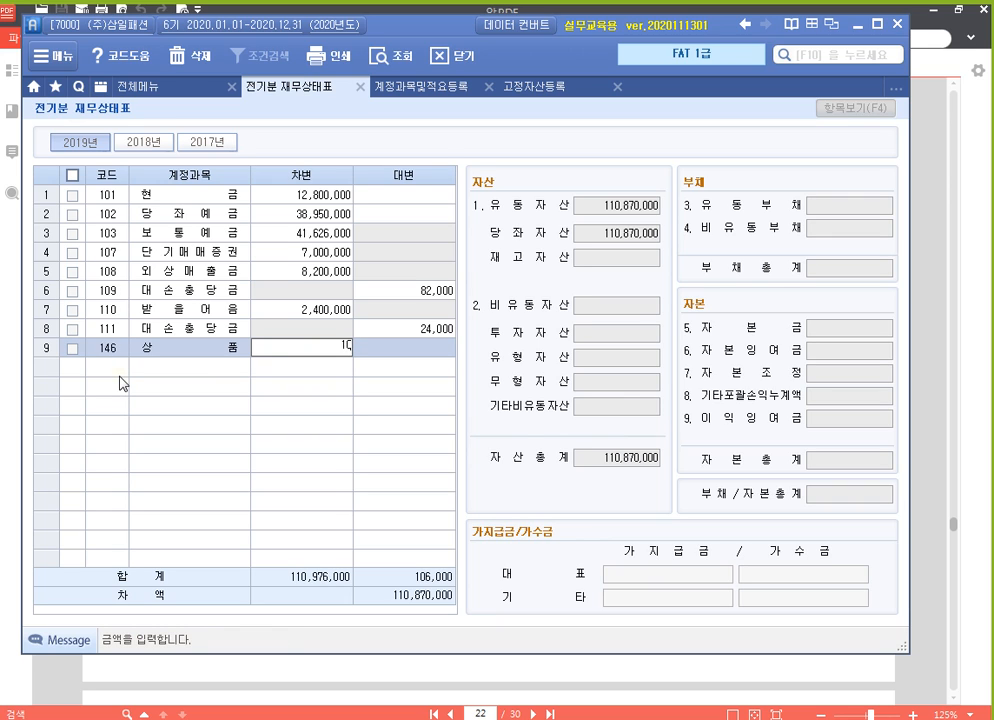
pyautogui.press('Return')
# Add 202 건물 with a 차변 amount of 50,000,000 and 213 감가상각누계액 with a 대변 amount of 1,250,000
pyautogui.write('202')
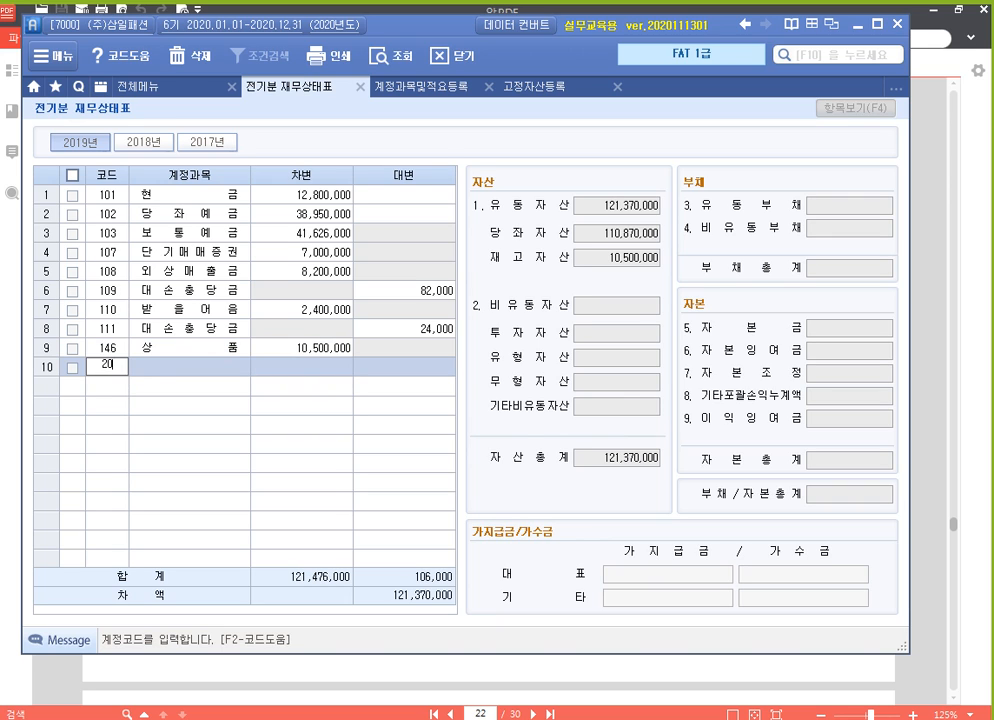
pyautogui.press('Return')
pyautogui.write('50000000')
pyautogui.press('Return')
pyautogui.write('213')
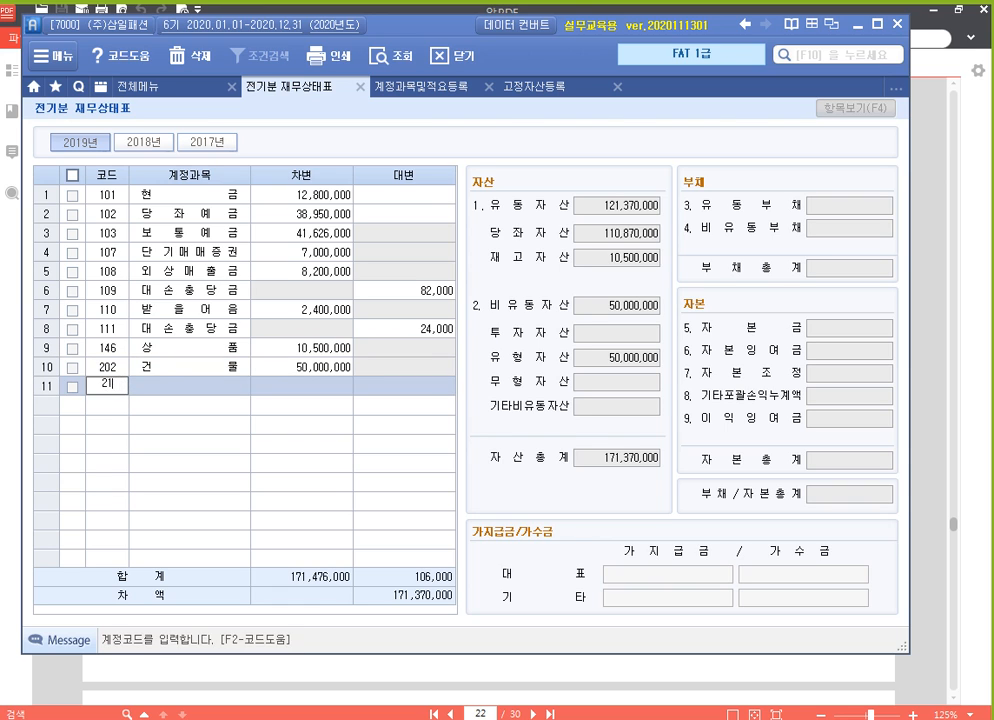
pyautogui.press('Return')
pyautogui.press('Return')
pyautogui.write('1250000')
# Add 208 차량운반구 with a 차변 amount of 9,000,000 and 212 비품 with 2,432,000
pyautogui.press('Return')
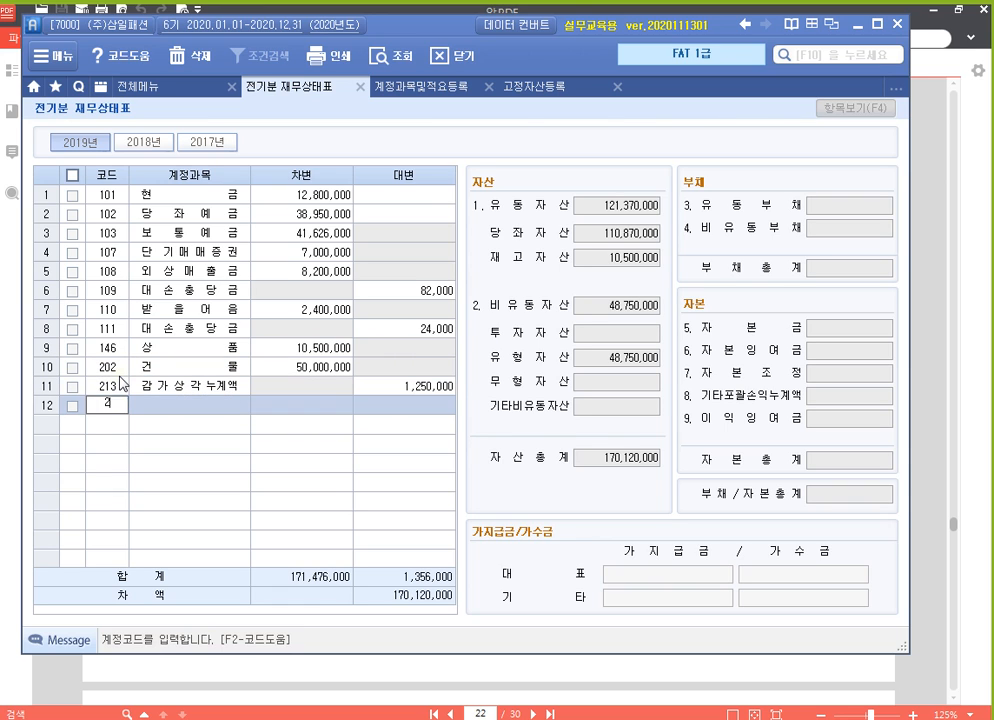
pyautogui.write('208')
pyautogui.press('Return')
pyautogui.write('9000000')
pyautogui.press('Return')
pyautogui.write('212')
pyautogui.press('Return')
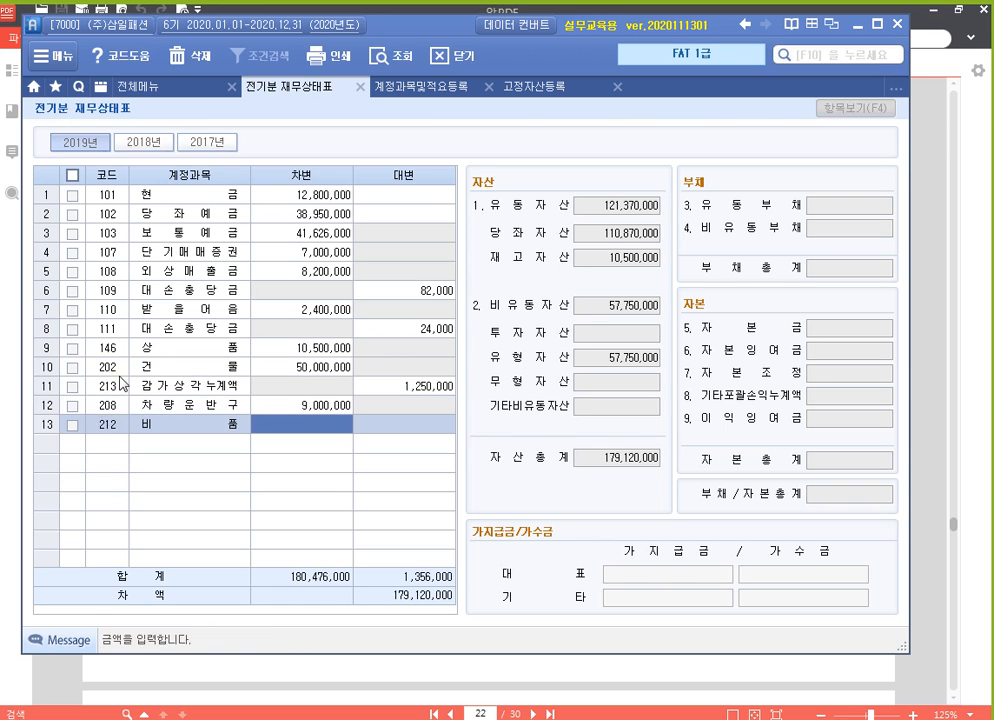
pyautogui.write('2432000')
pyautogui.press('Return')
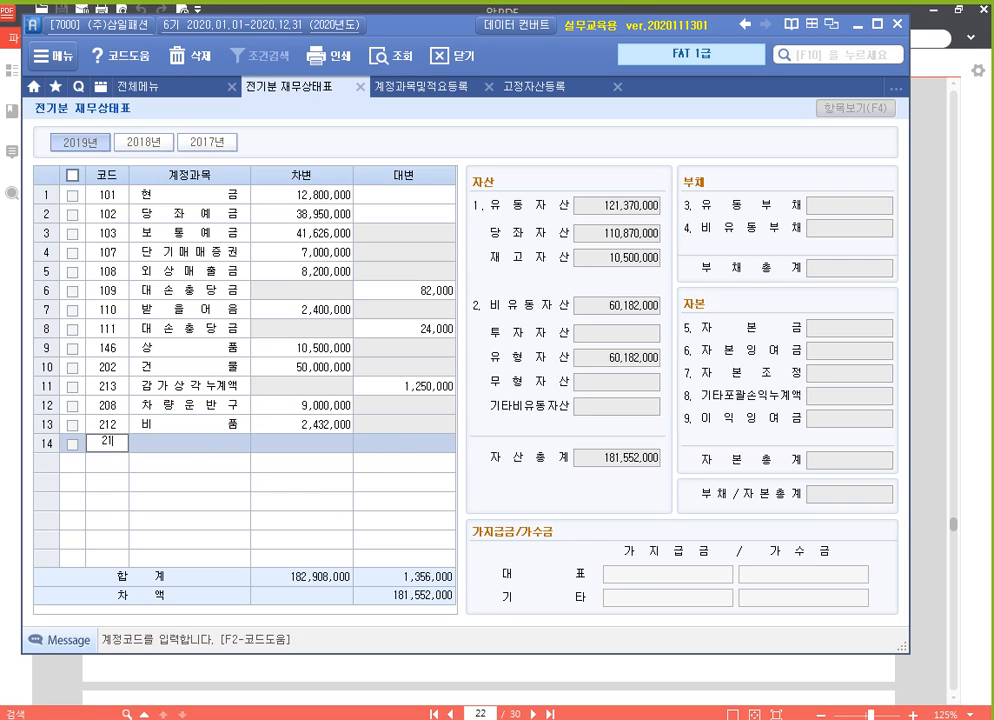
pyautogui.click(120, 383)
pyautogui.write('160')
pyautogui.press('Return')
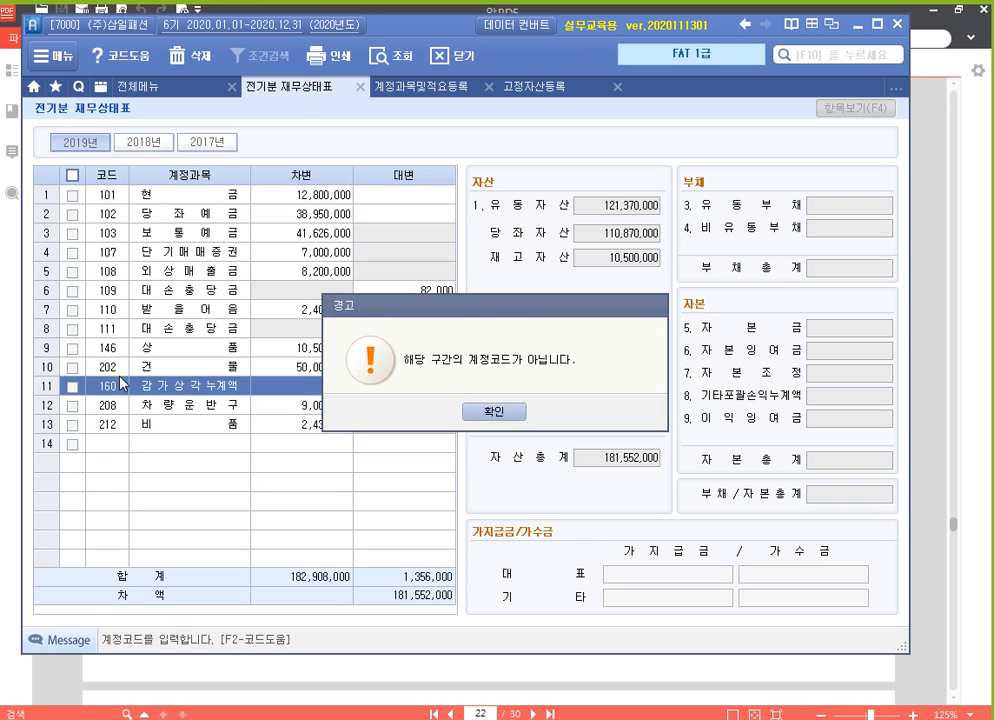
pyautogui.press('Return')
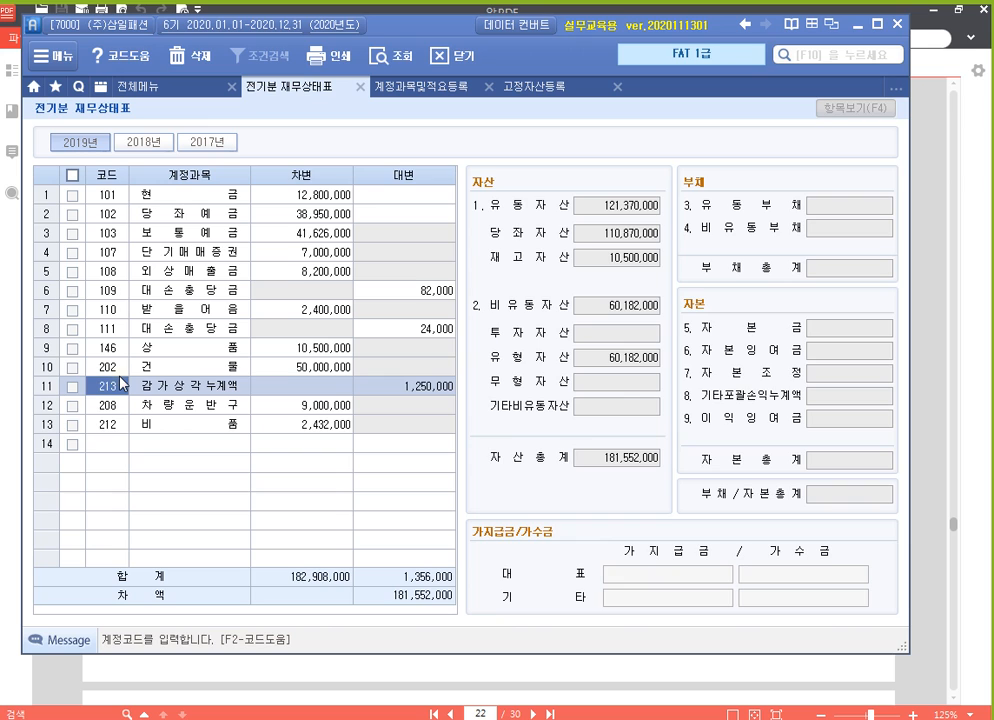
# Correct the account code of the 감가상각누계액 line below 건물 to 203
pyautogui.write('203')
pyautogui.press('Return')
pyautogui.click(120, 383)
# Add 213 감가상각누계액 below 비품 with a 대변 amount of 1,600,000
pyautogui.press('Down')
pyautogui.press('Down')
pyautogui.press('Down')
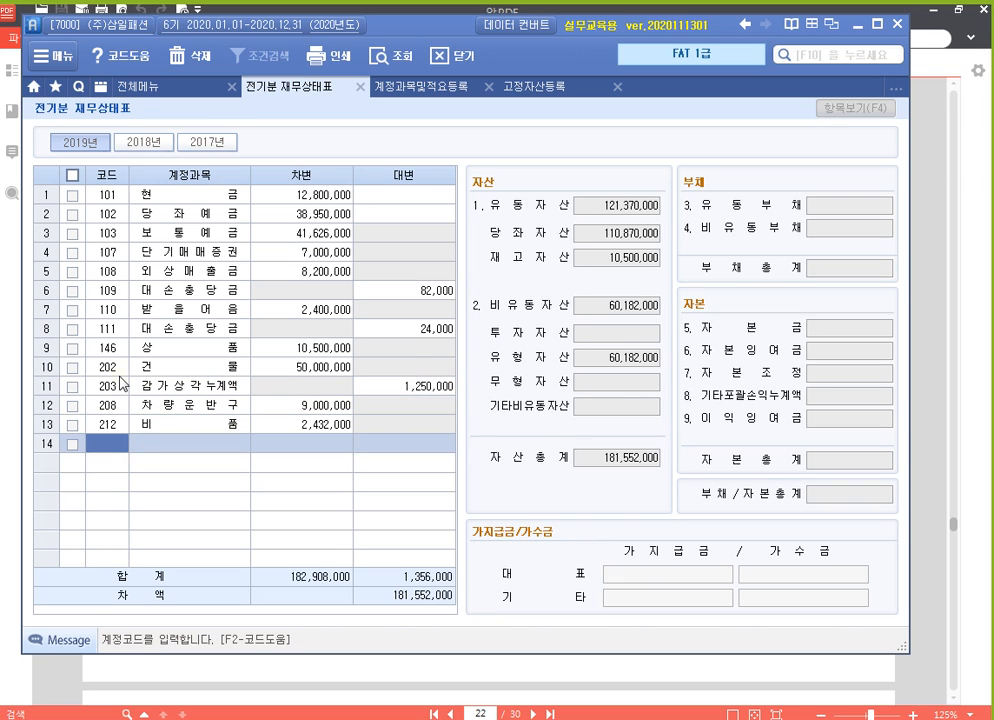
pyautogui.write('213')
pyautogui.press('Return')
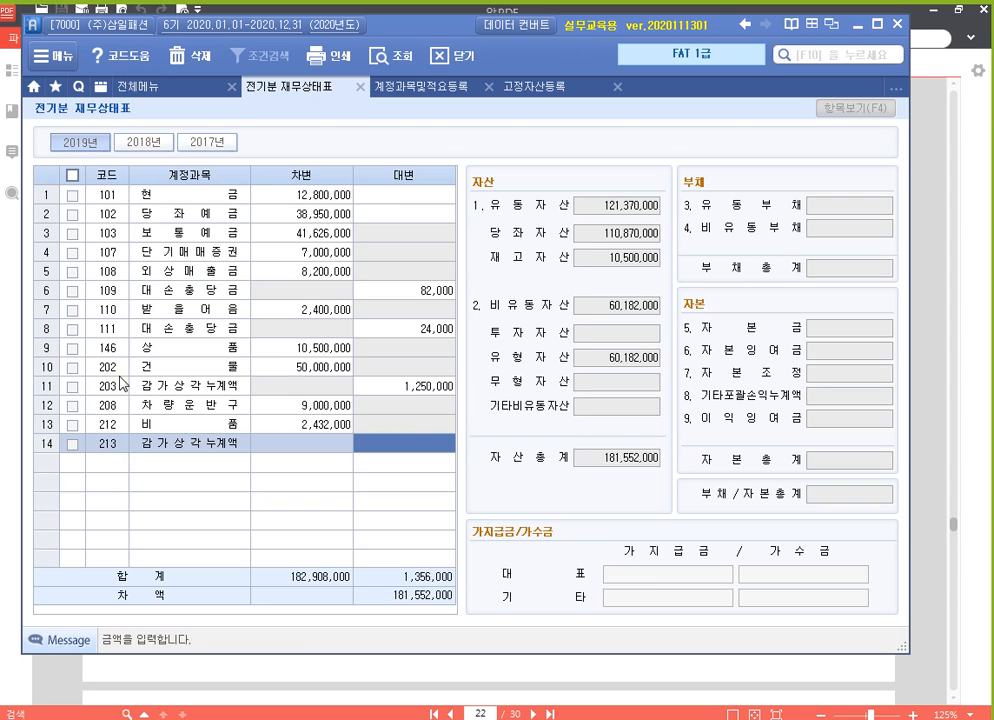
pyautogui.write('1600000')
pyautogui.press('Return')
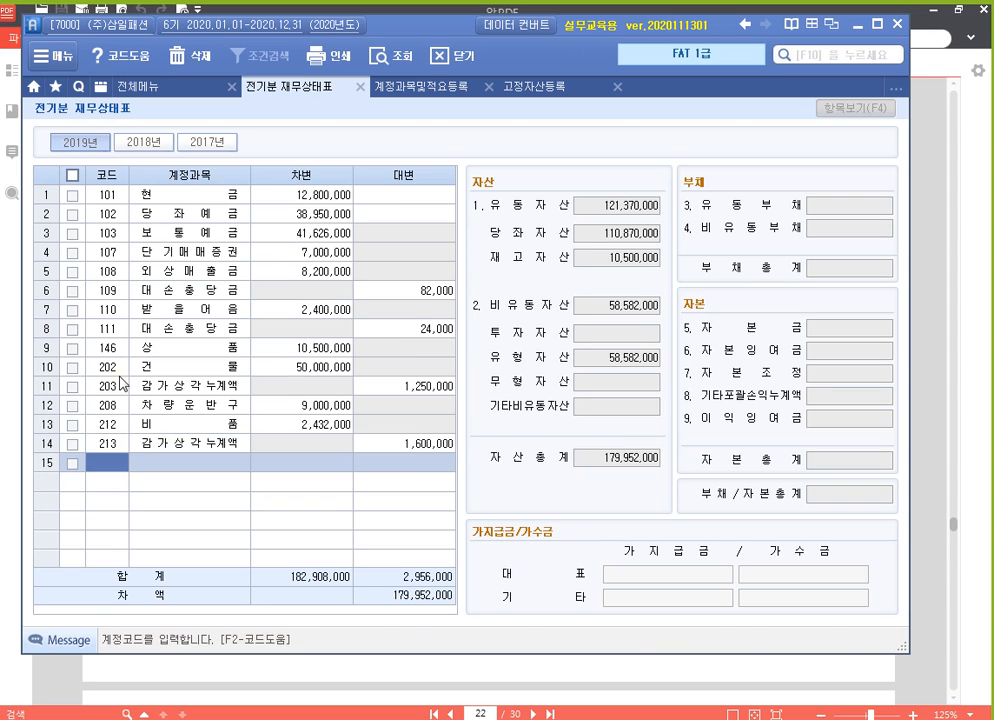
# Look up accounts containing 임차, choose 962 임차보증금, and enter a 차변 amount of 20,000,000
pyautogui.write('임차')
pyautogui.press('Return')
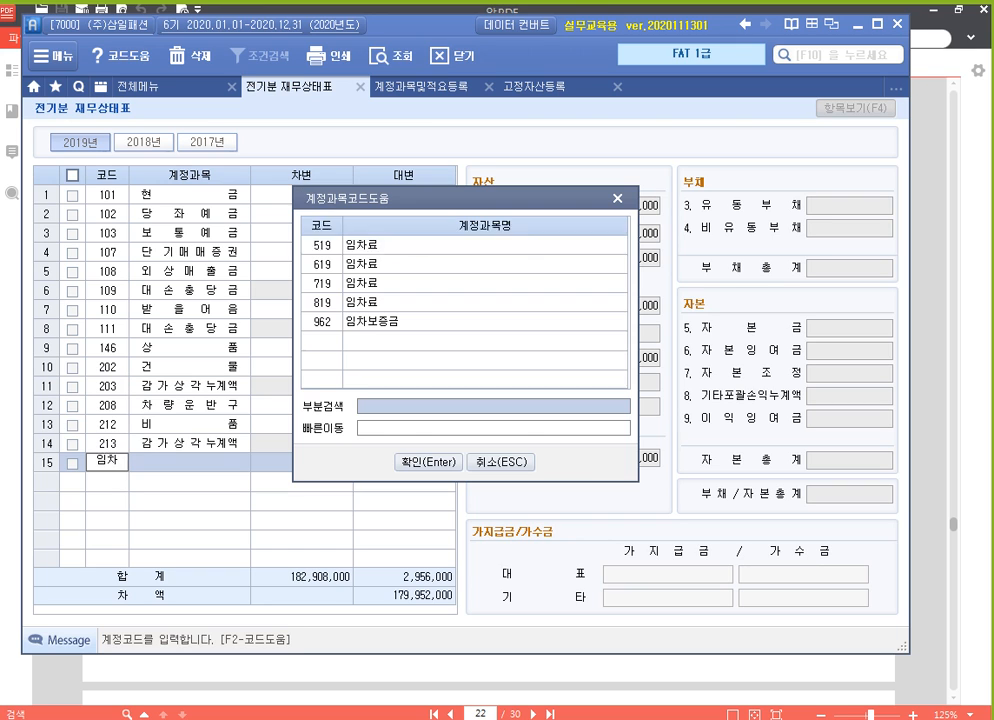
pyautogui.press('Down')
pyautogui.press('Down')
pyautogui.press('Down')
pyautogui.press('Down')
pyautogui.press('Return')
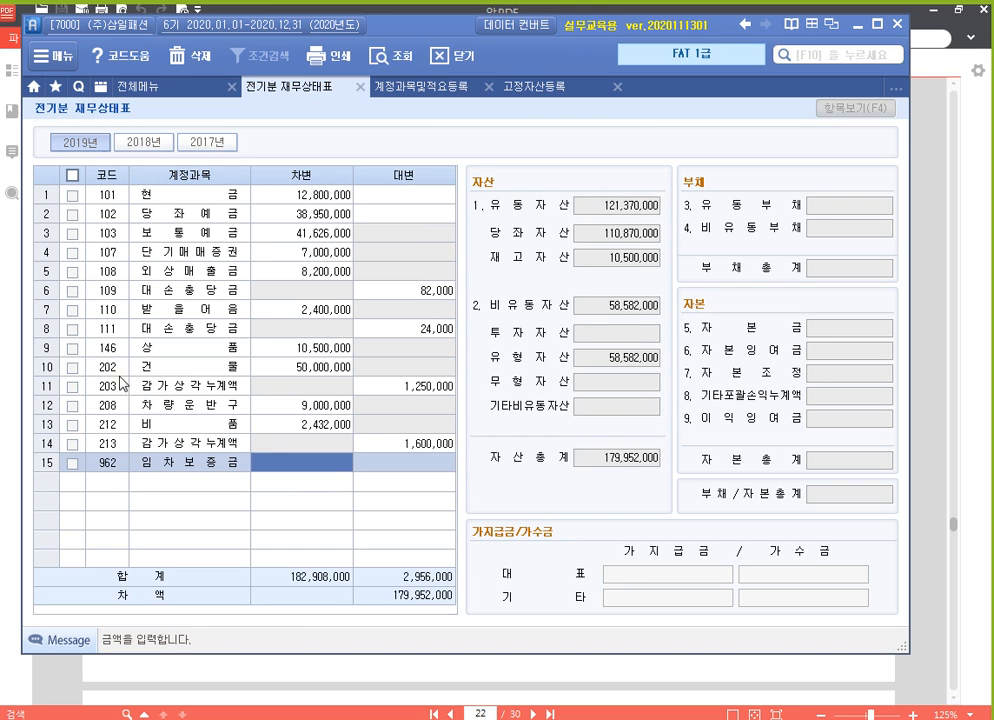
pyautogui.write('20000000')
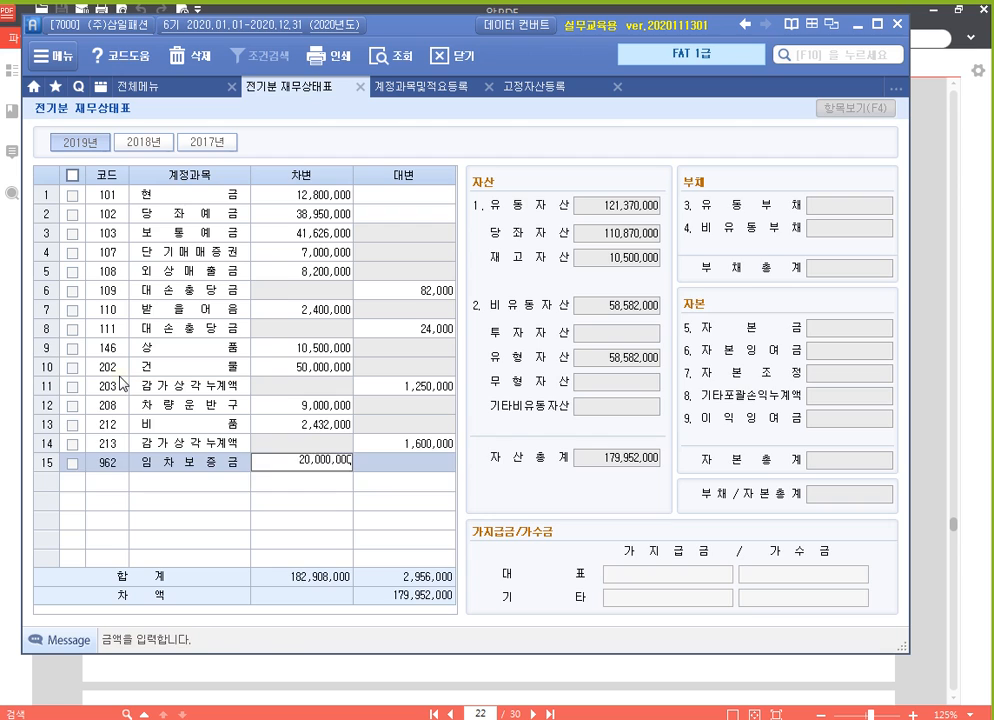
pyautogui.press('Return')
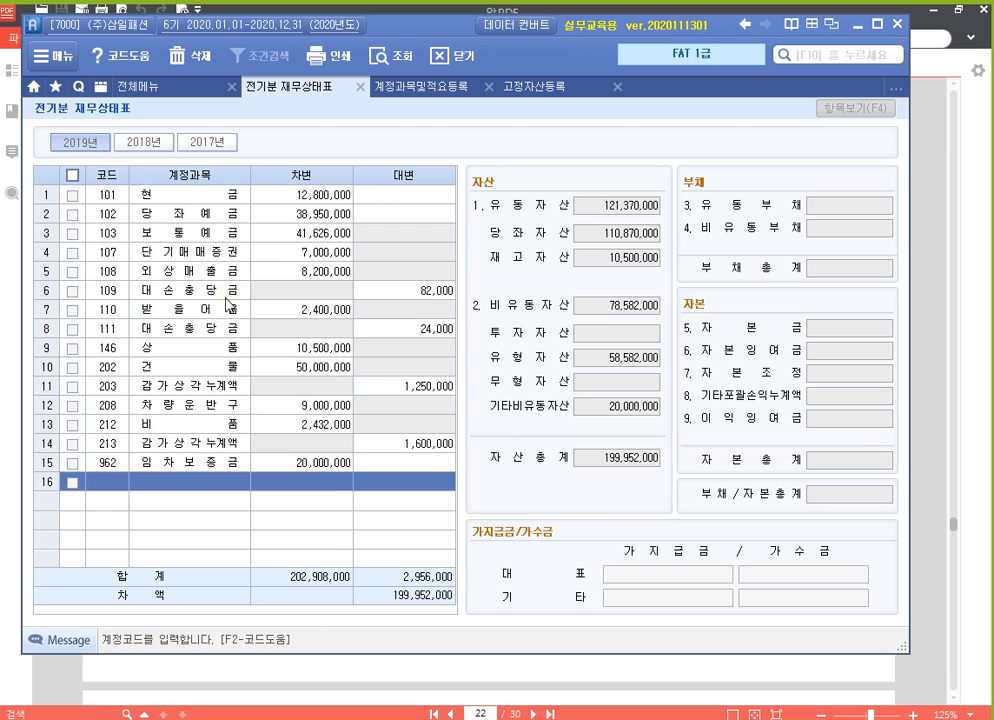
# Open the screen pen and frame the 자산총계 line in the asset summary with a red rectangle
pyautogui.click(110, 488)
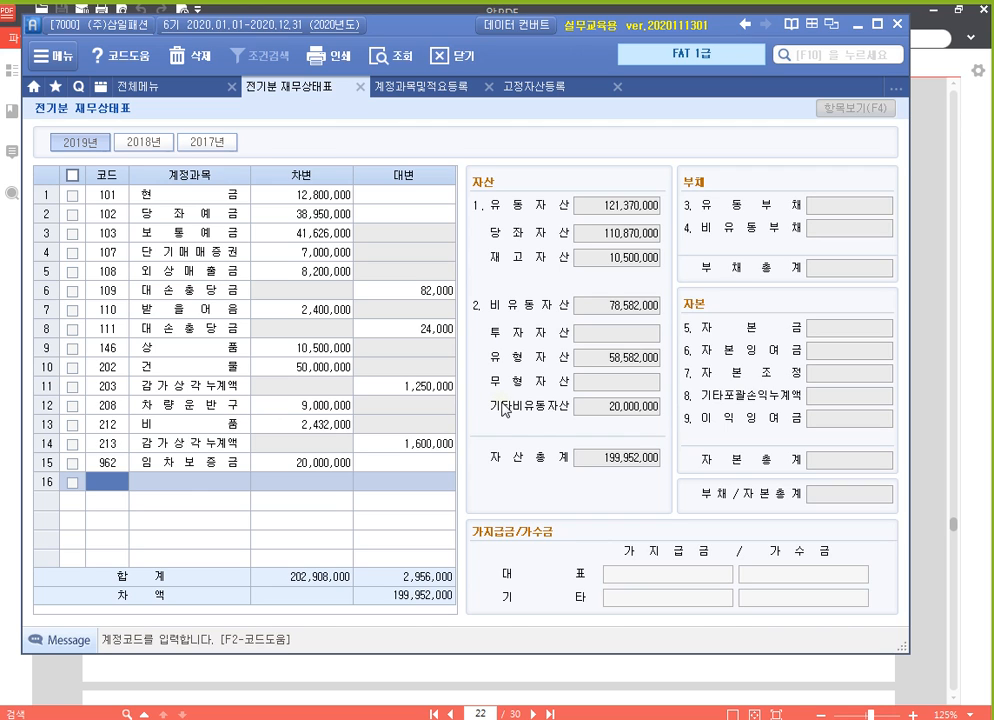
pyautogui.press('F9')
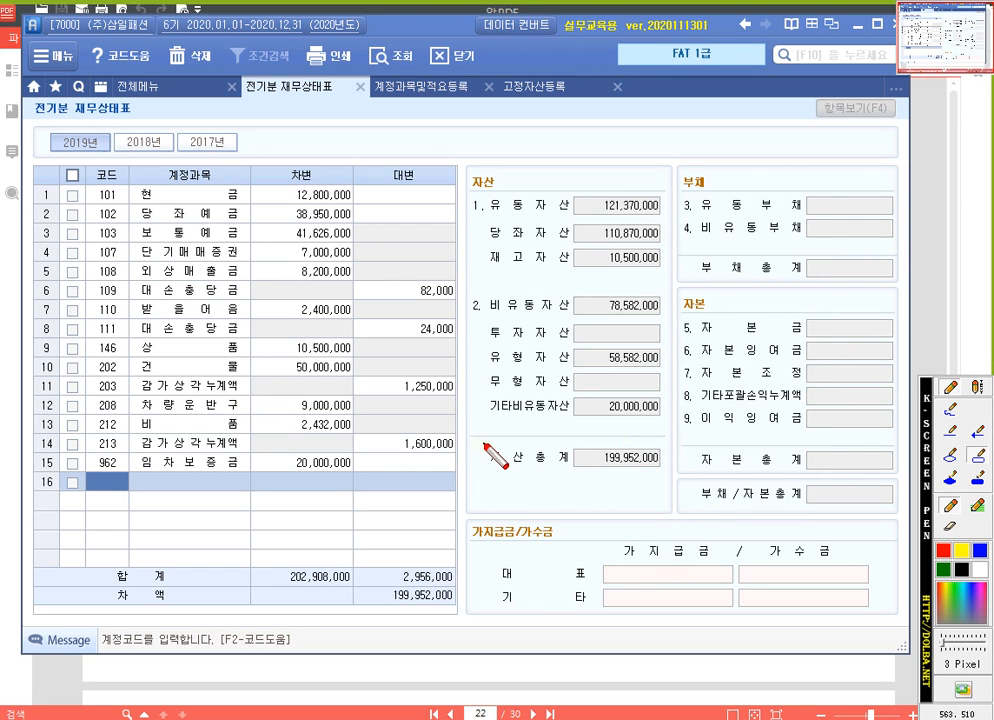
pyautogui.moveTo(484, 443); pyautogui.dragTo(671, 478)
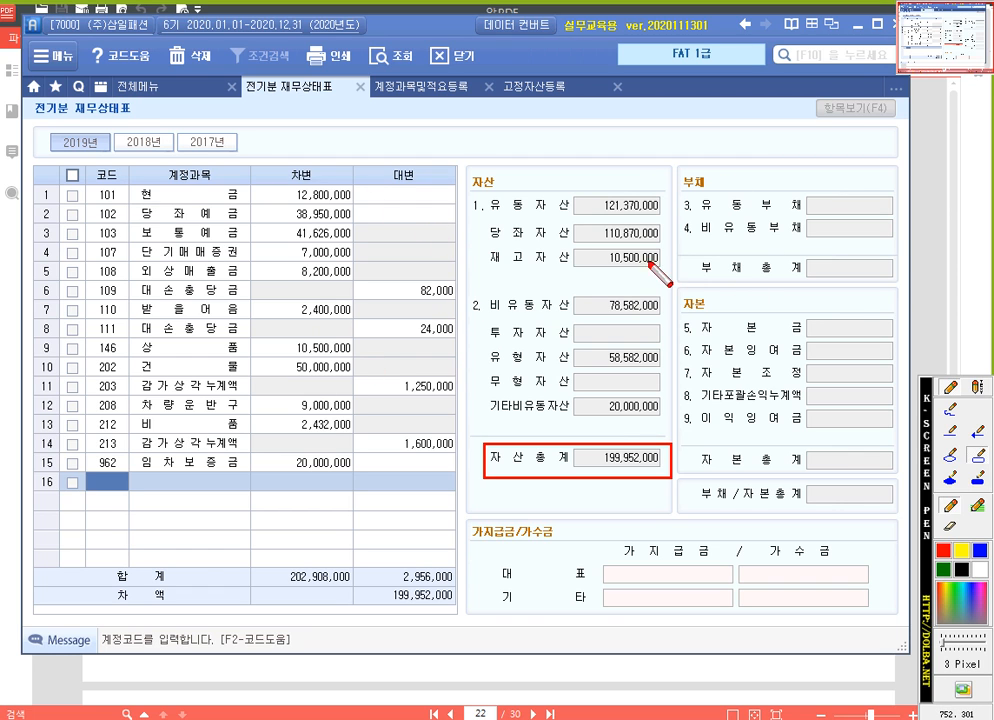
# Close the screen pen and consult the 부채 and 자본 sections of the source balance sheet in 알PDF
pyautogui.press('Escape')
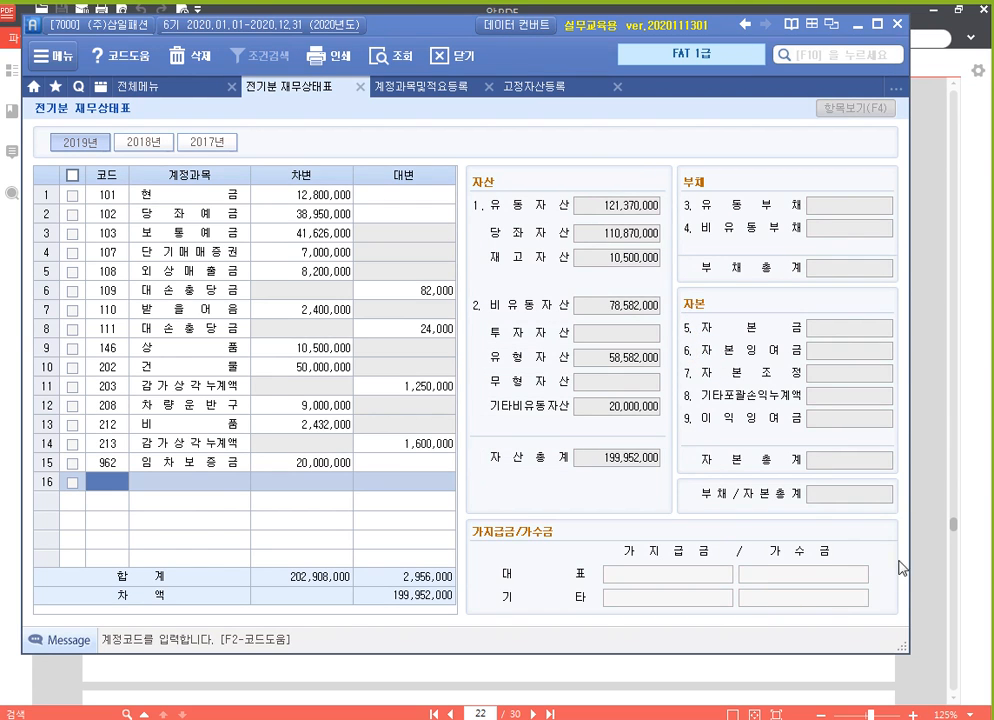
pyautogui.click(931, 413)
pyautogui.moveTo(608, 277); pyautogui.dragTo(608, 492)
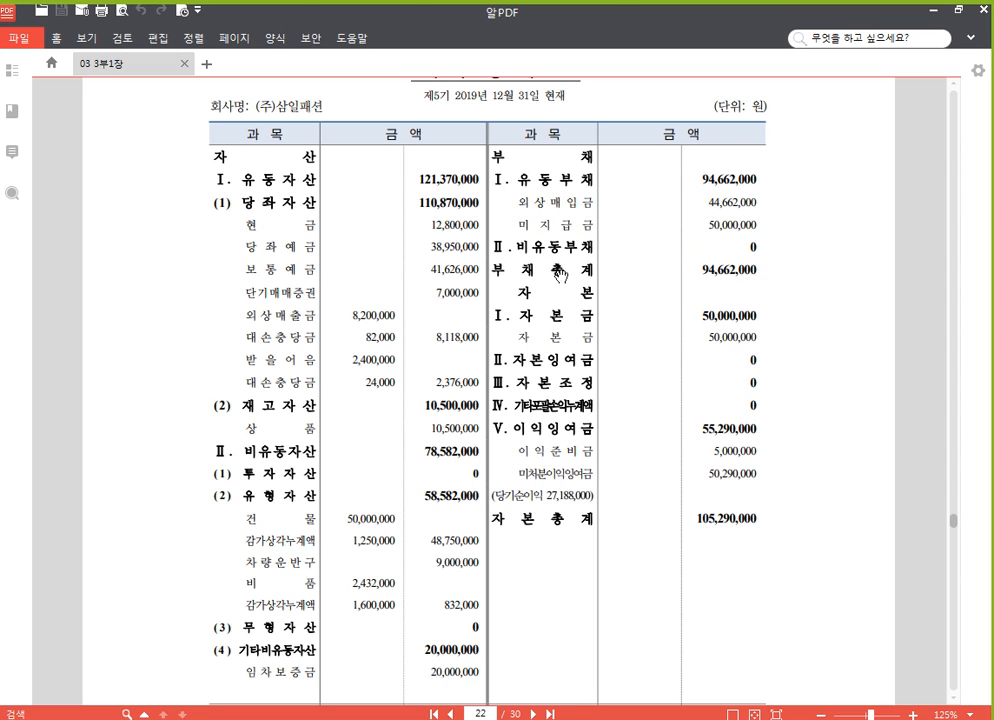
pyautogui.click(474, 718)
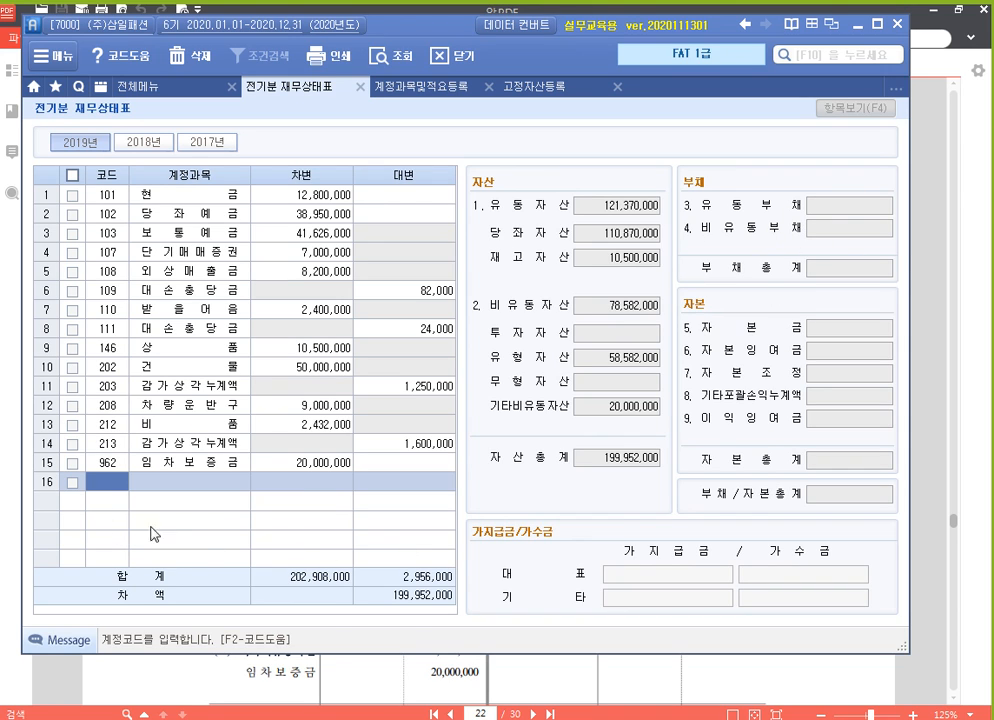
# Add 251 외상매입금 below 임차보증금 with a 대변 amount of 44,662,000
pyautogui.write('251')
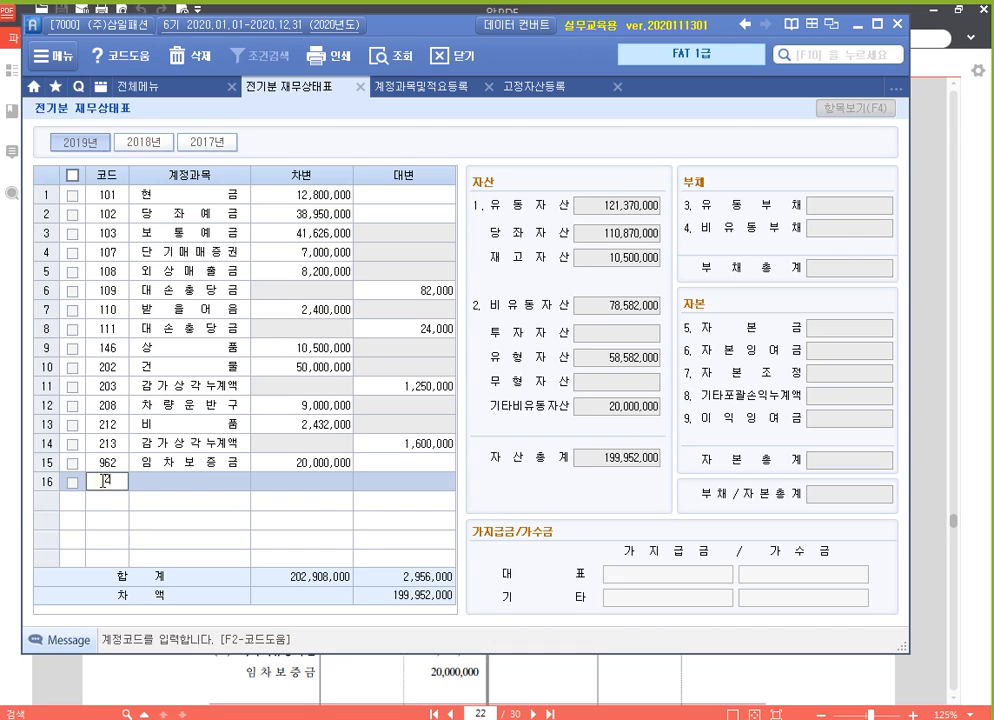
pyautogui.press('Return')
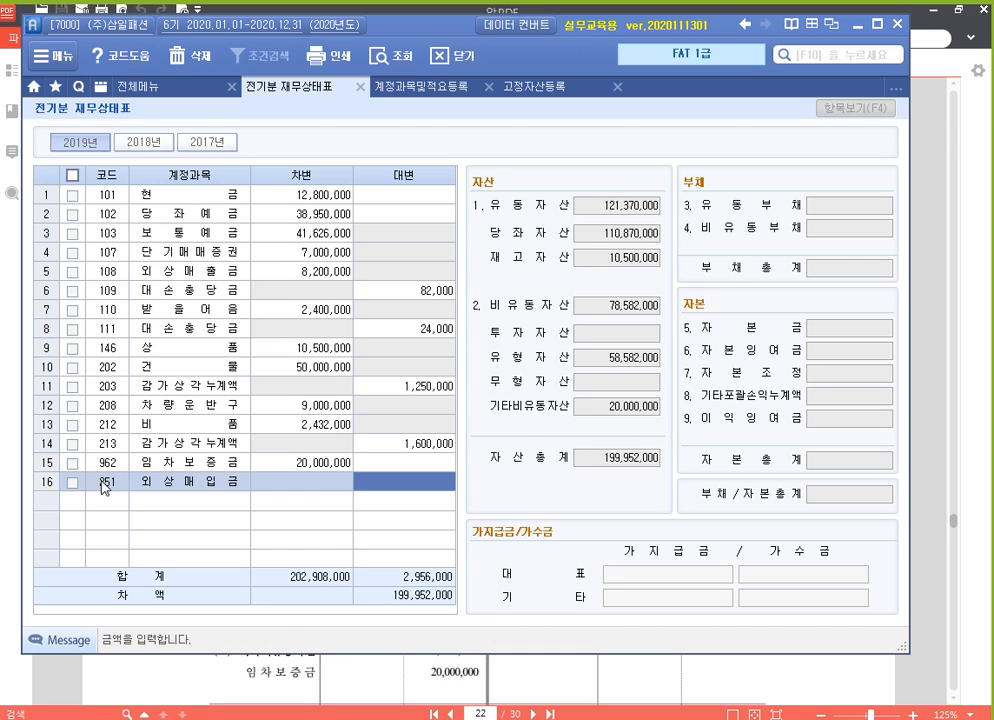
pyautogui.write('4')
pyautogui.write('4,6')
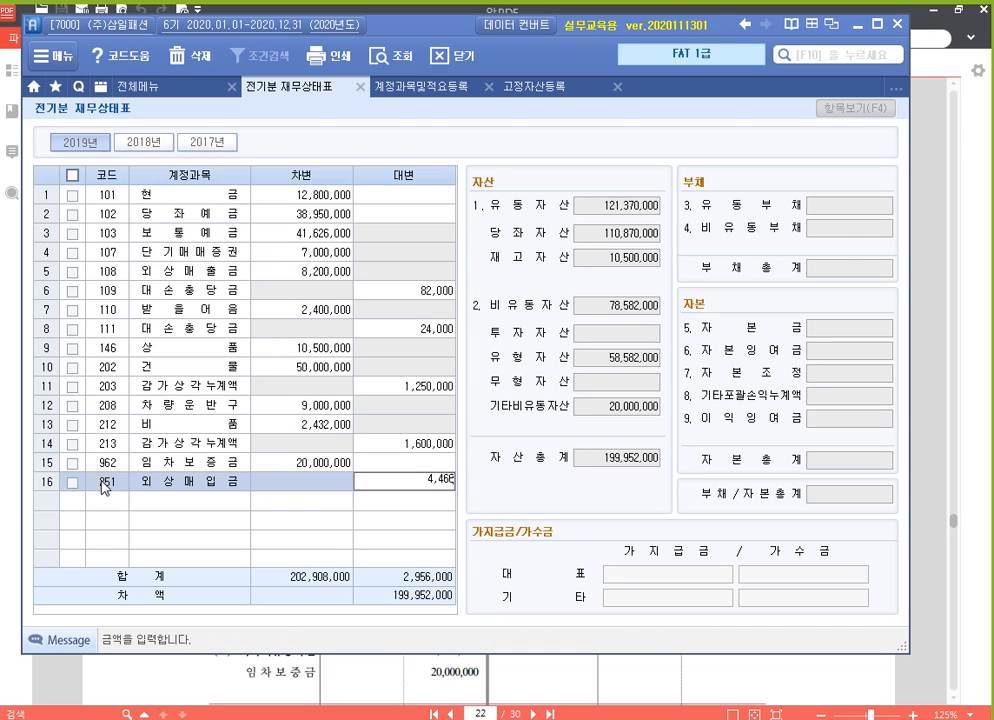
pyautogui.write('62,000')
pyautogui.press('Return')
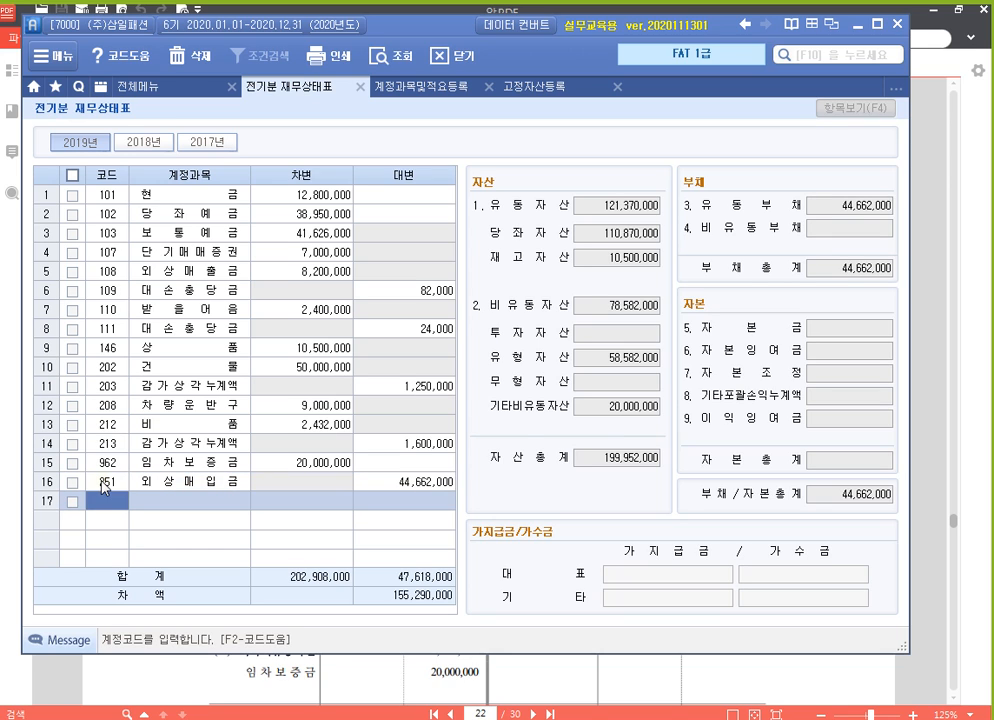
# Add 253 미지급금 below 외상매입금 with a 대변 amount of 50,000,000
pyautogui.write('253')
pyautogui.press('Return')
pyautogui.write('50000000')
pyautogui.press('Return')
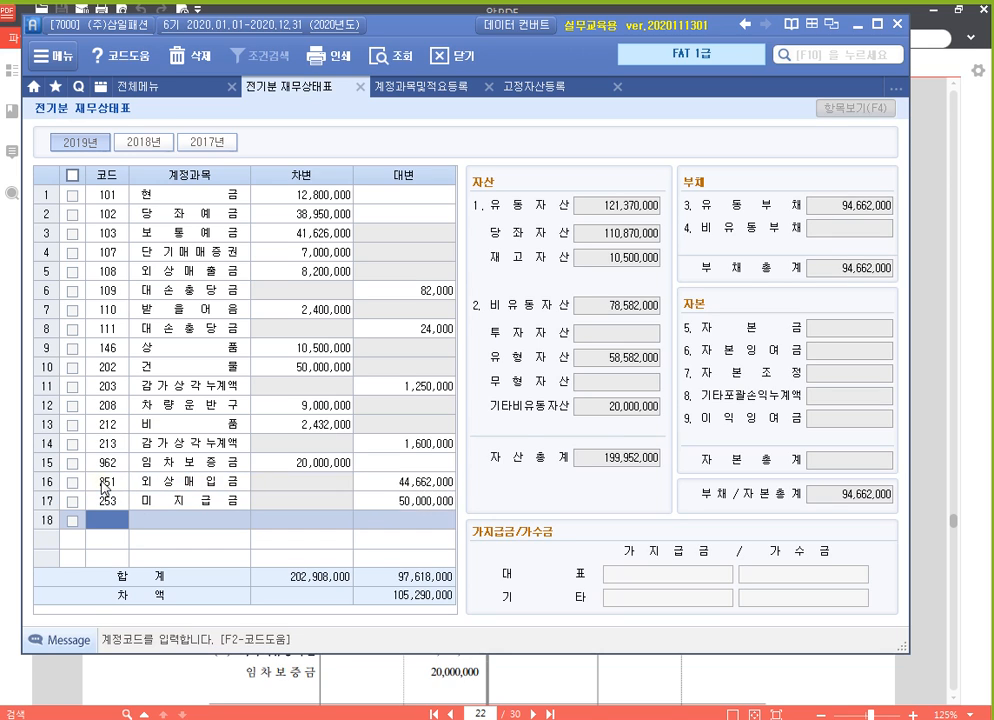
# Check the entered account lines against the 유동부채 and 유형자산 figures in the summary
pyautogui.press('Up')
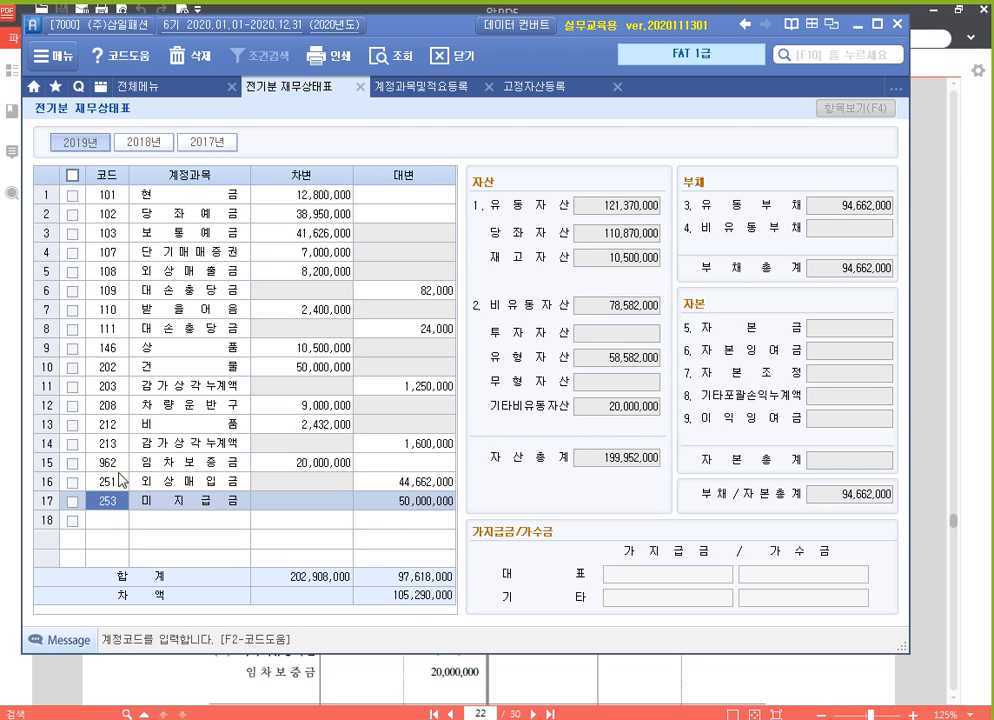
pyautogui.click(852, 208)
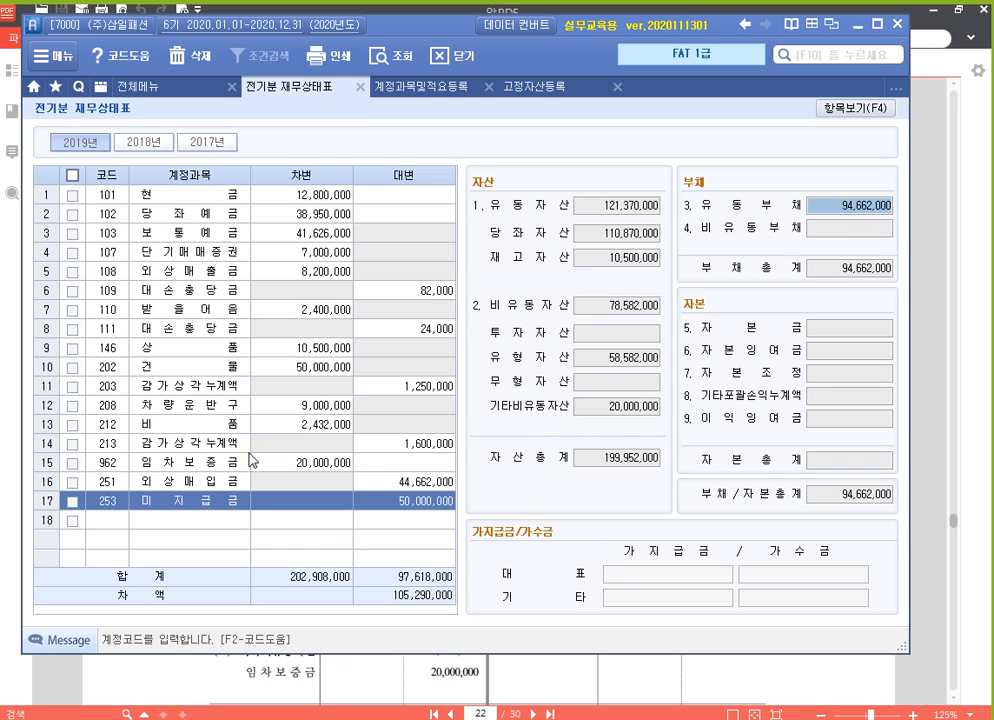
pyautogui.click(108, 348)
pyautogui.press('Down')
pyautogui.press('Down')
pyautogui.press('Down')
pyautogui.press('Down')
pyautogui.press('Down')
pyautogui.press('Down')
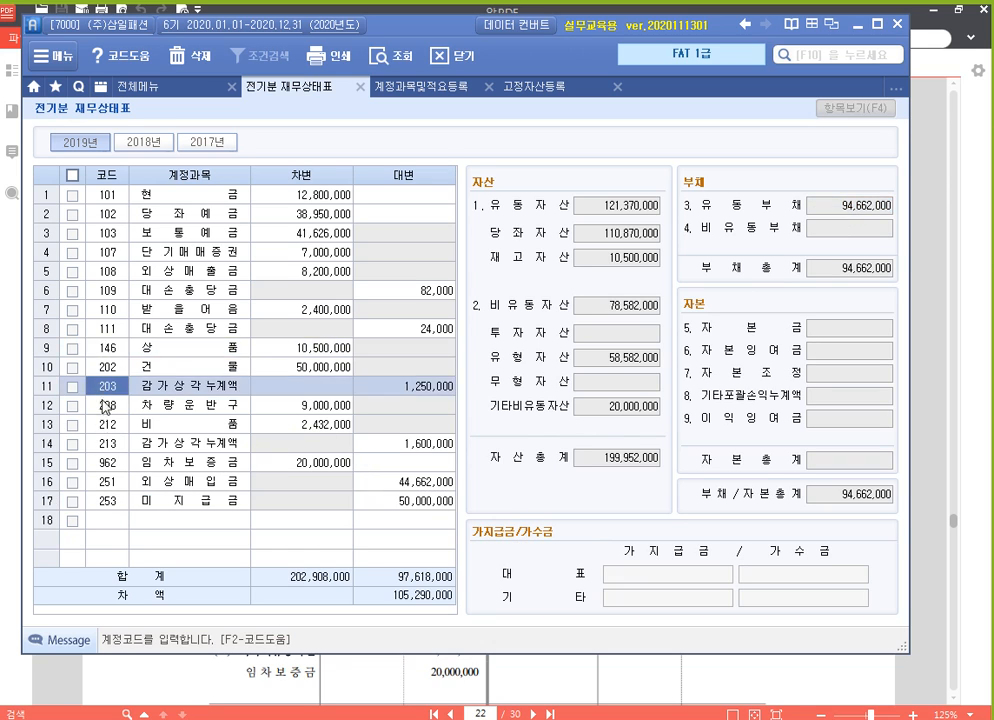
pyautogui.click(636, 362)
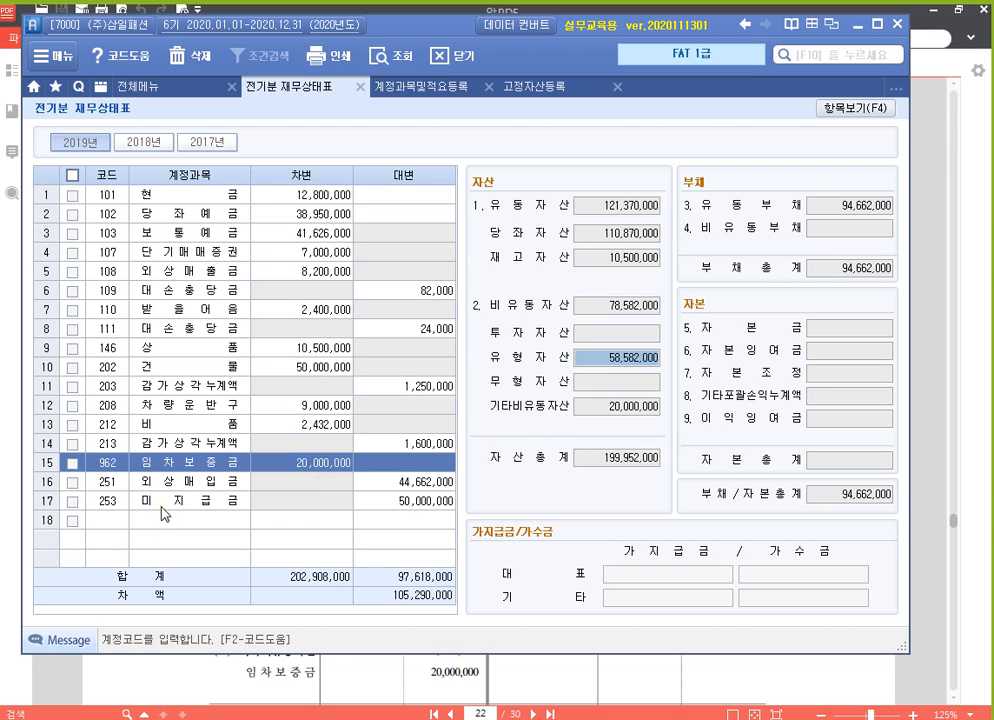
# Consult the 자본 section of the source PDF and add 331 자본금 with a 대변 amount of 50,000,000
pyautogui.click(109, 521)
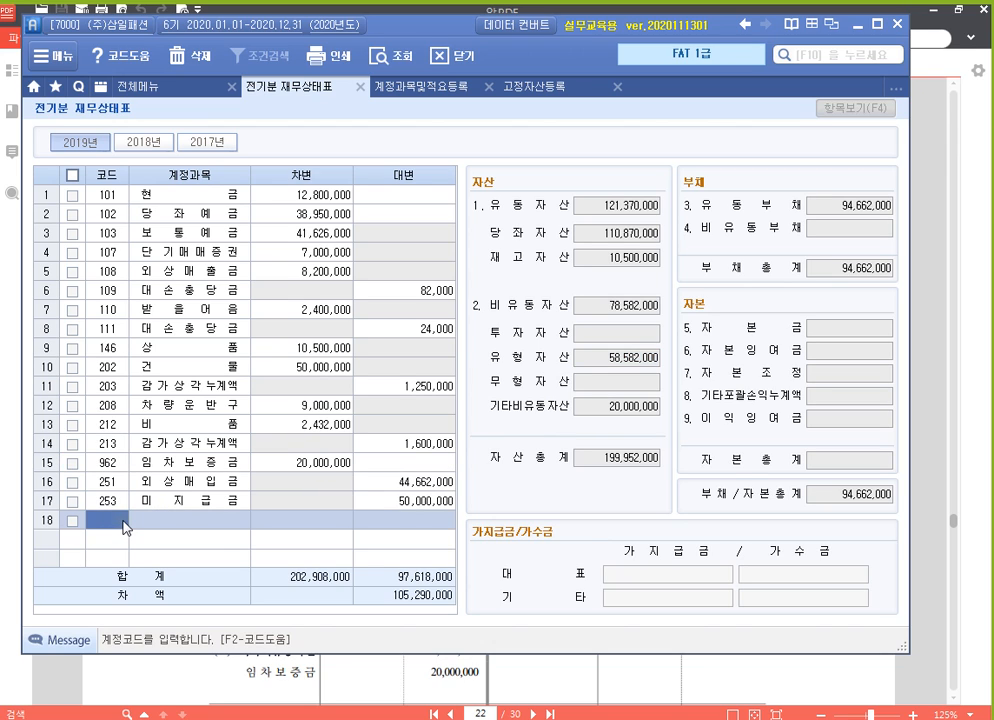
pyautogui.click(690, 681)
pyautogui.scroll(-2, 632, 483)
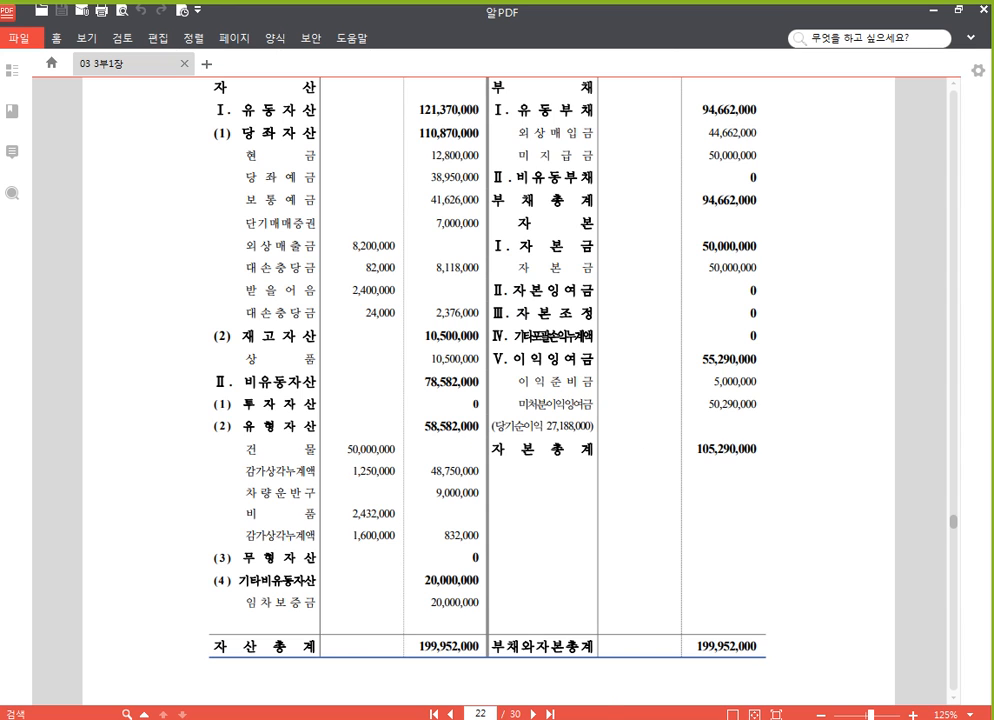
pyautogui.hotkey('alt', 'Tab')
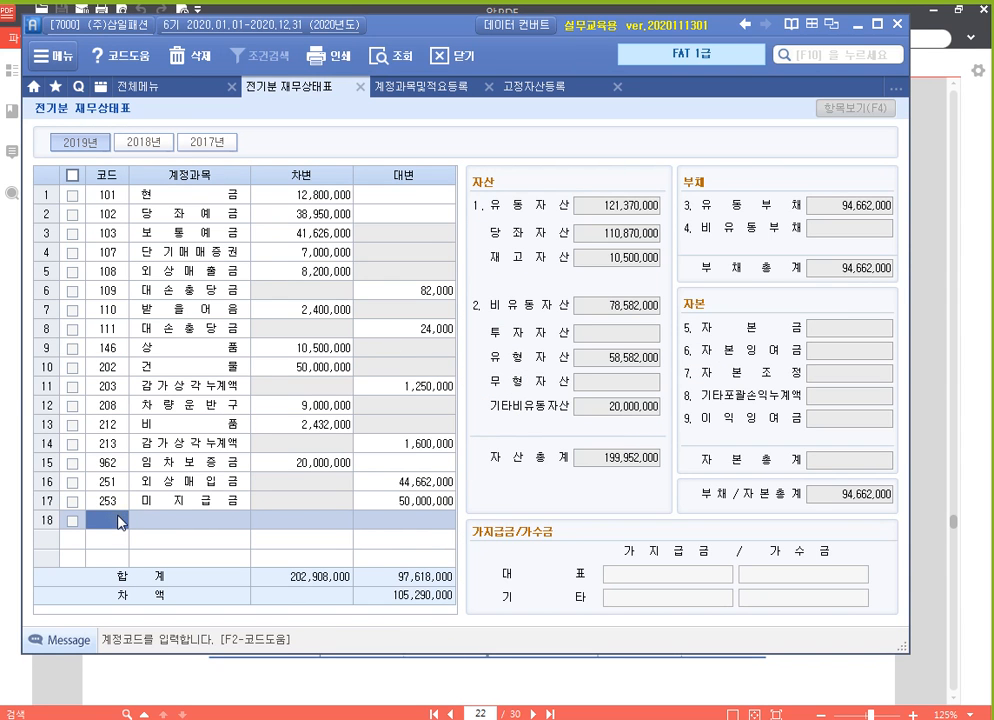
pyautogui.write('331')
pyautogui.press('Return')
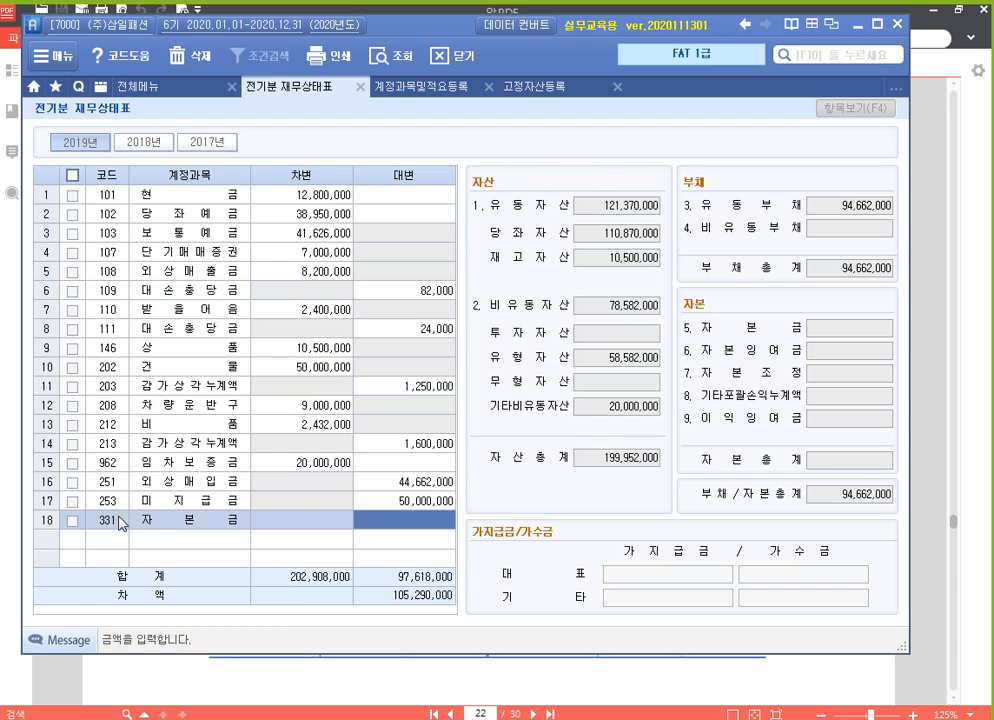
pyautogui.write('9')
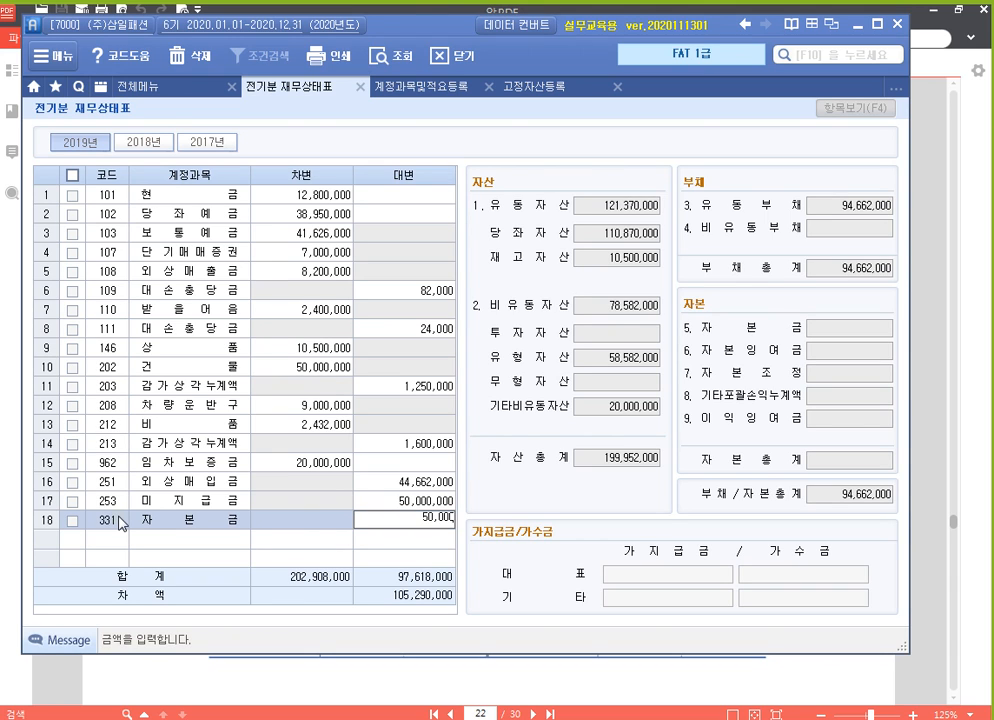
pyautogui.press('Return')
# Look up accounts containing 이익, choose 351 이익준비금, and enter a 대변 amount of 5,000,000
pyautogui.write('이익')
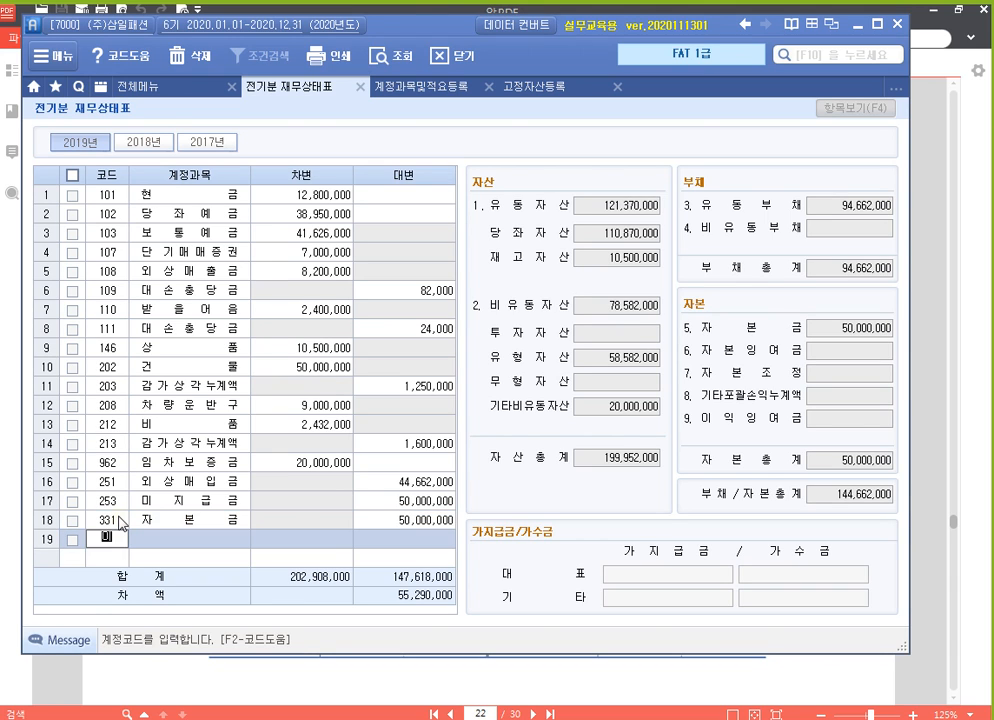
pyautogui.press('Return')
pyautogui.press('Down')
pyautogui.press('Return')
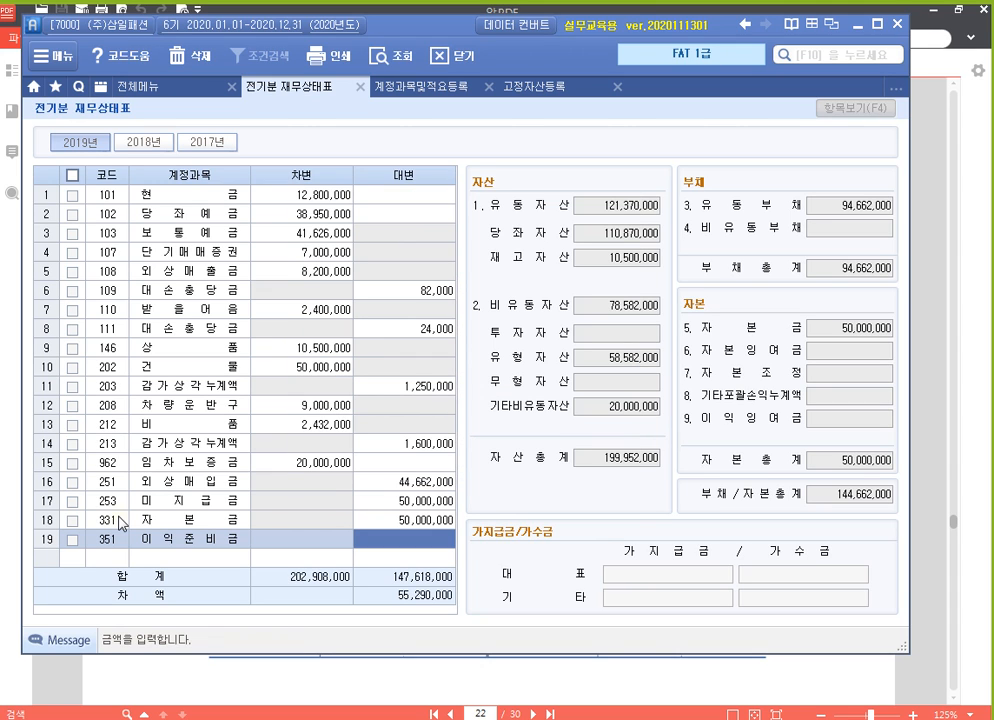
pyautogui.write('5,000,000')
pyautogui.press('Return')
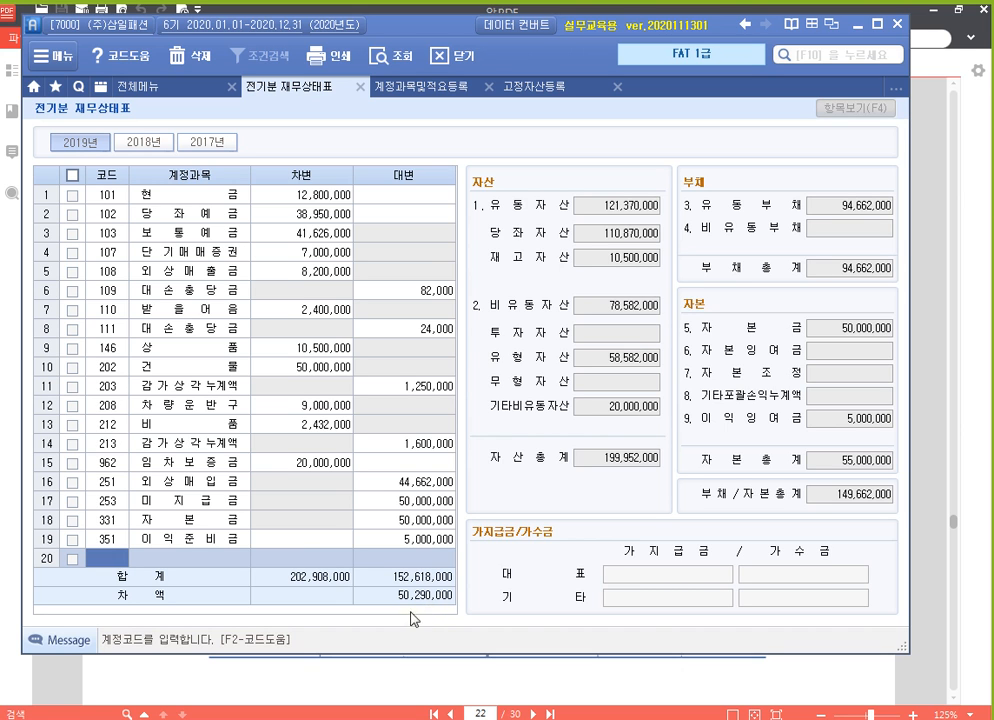
# Switch to 알PDF and use the screen pen to frame 미처분이익잉여금 and the date 2019년 12월 31일 with red rectangles
pyautogui.click(532, 665)
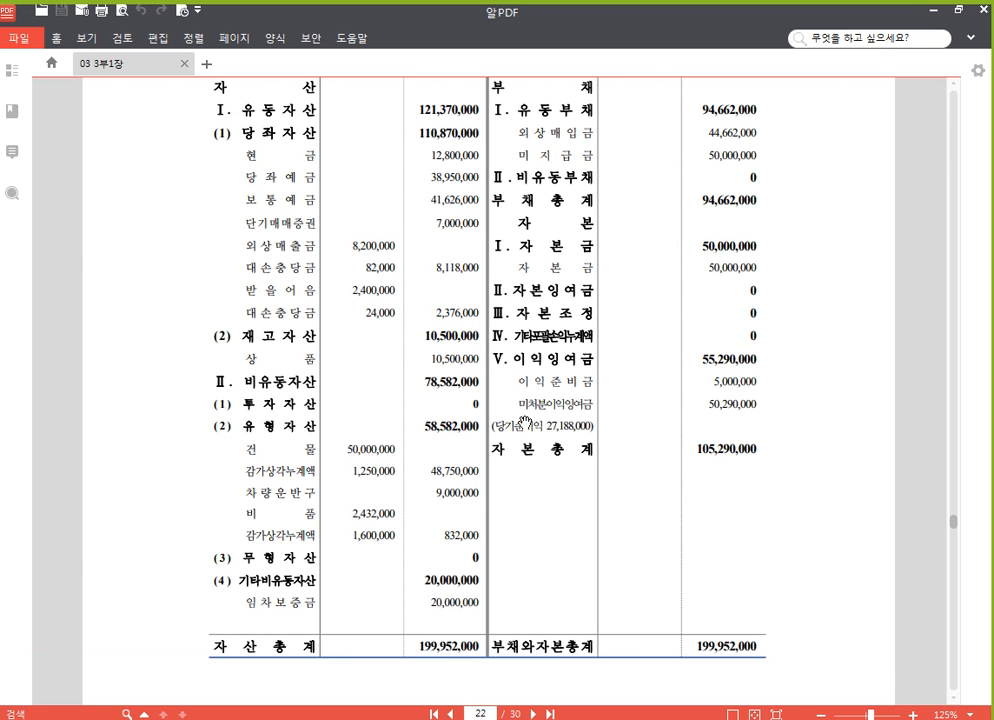
pyautogui.scroll(-1, 603, 507)
pyautogui.scroll(2, 603, 507)
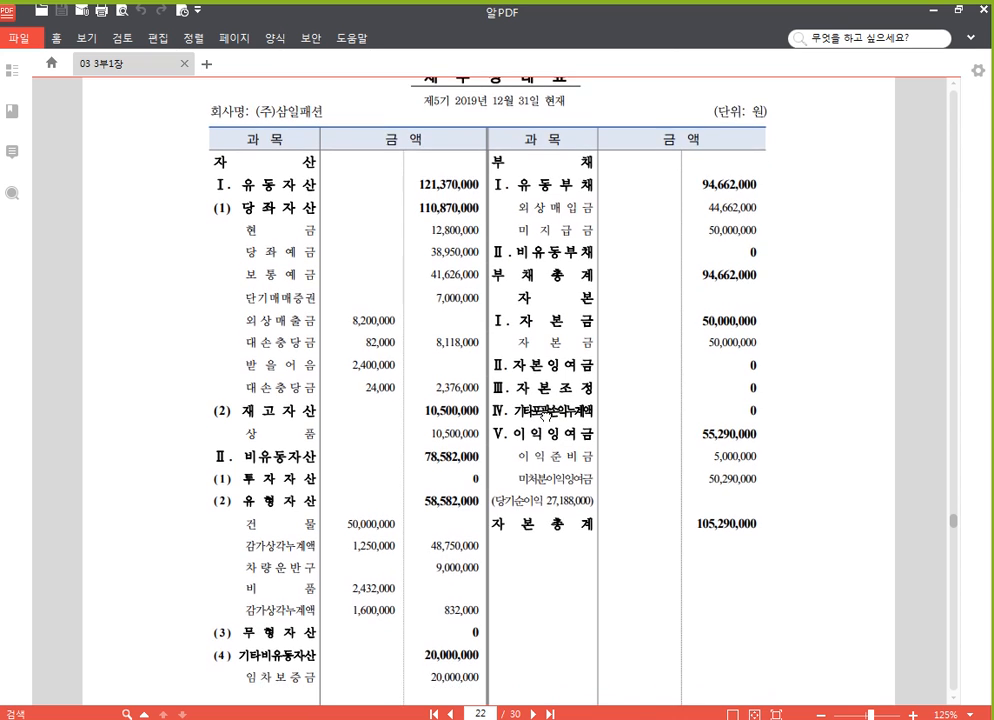
pyautogui.press('F12')
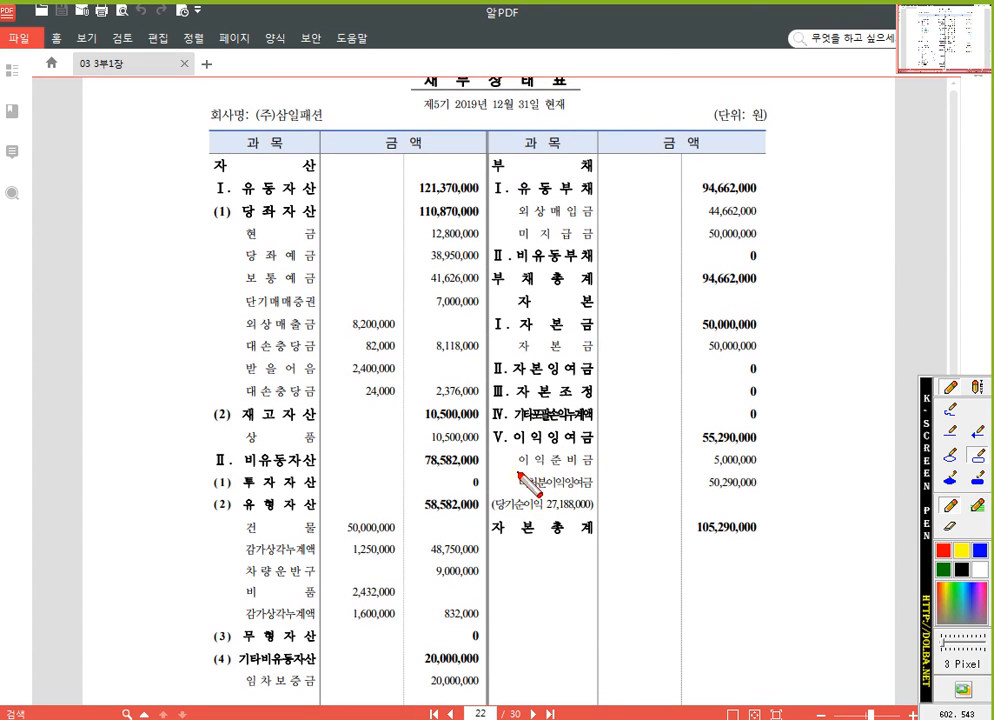
pyautogui.moveTo(515, 470); pyautogui.dragTo(607, 494)
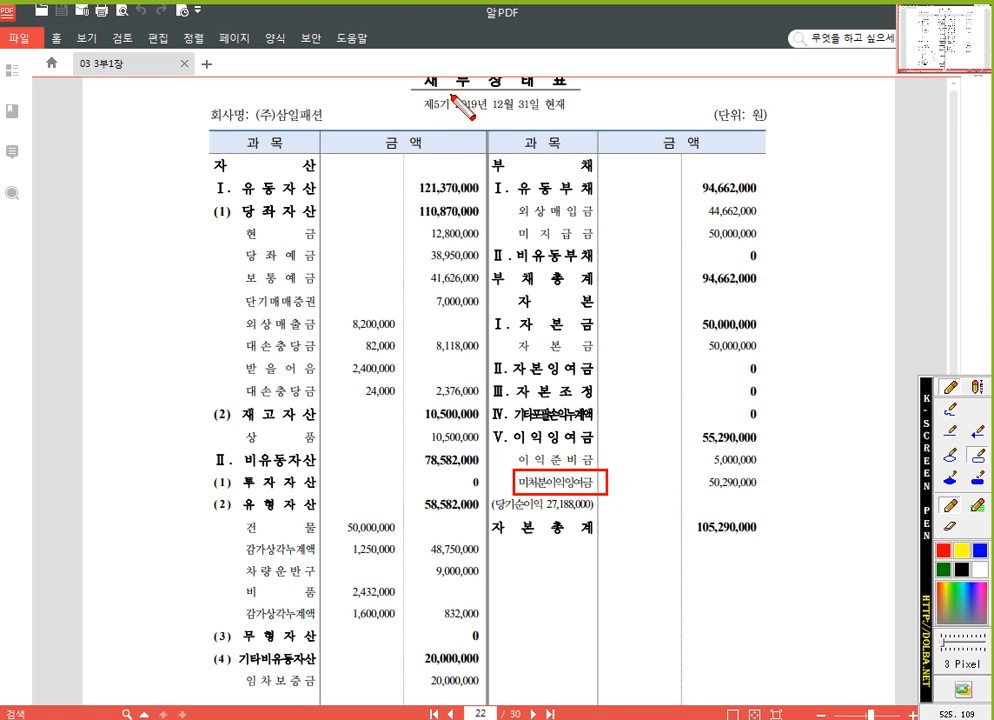
pyautogui.moveTo(452, 95); pyautogui.dragTo(543, 116)
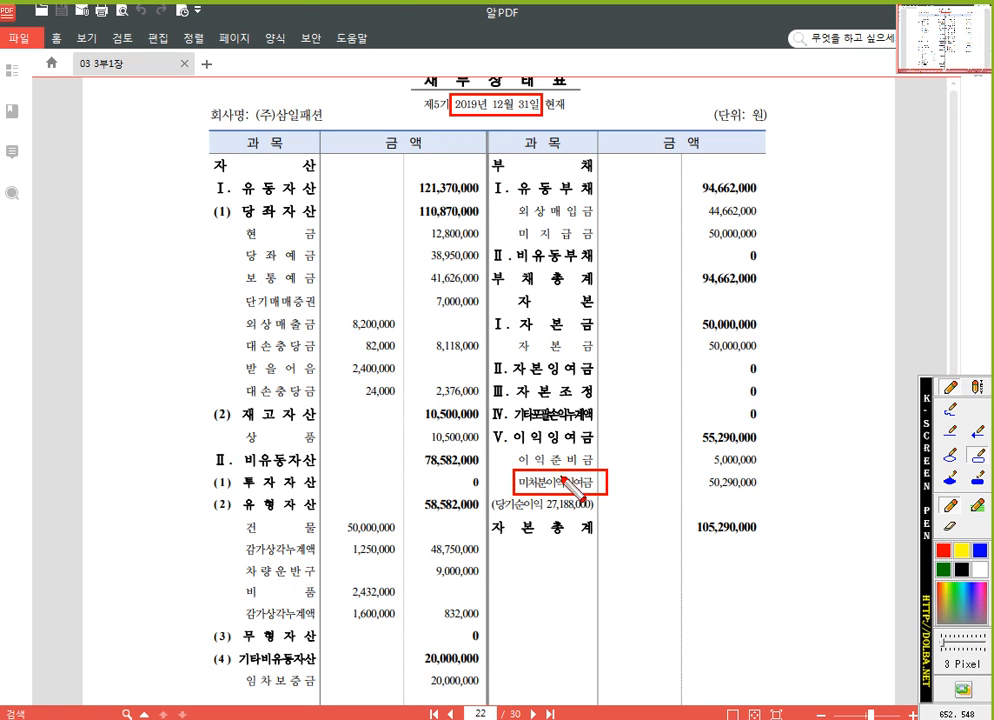
# Write the red text note 이월이익잉여금 below the 자본총계 line using the screen pen's text mode
pyautogui.click(978, 388)
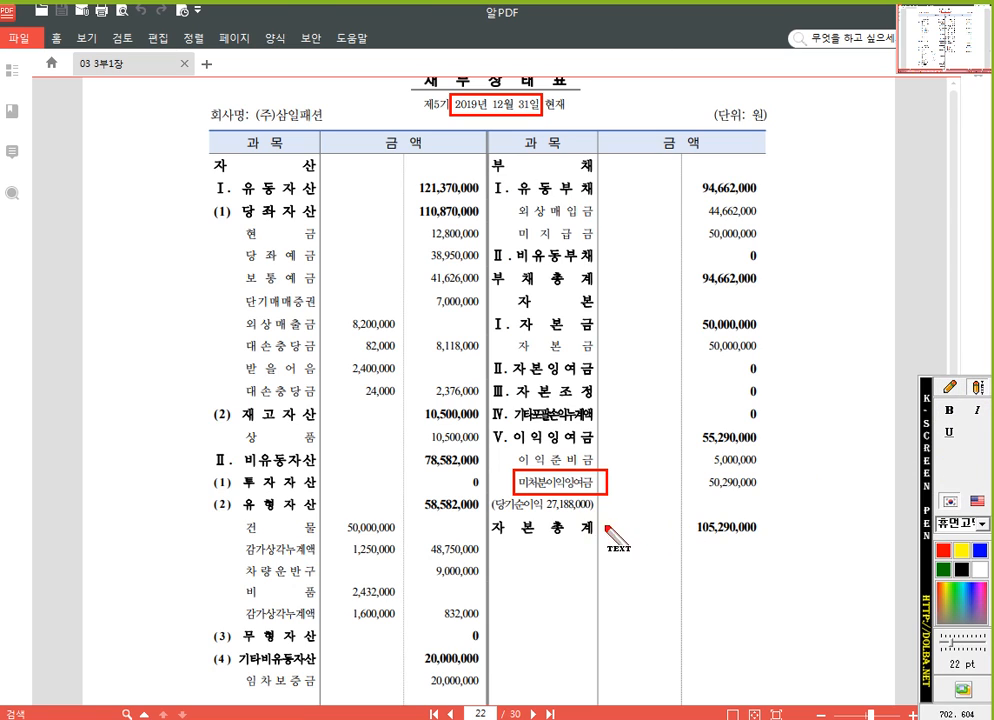
pyautogui.click(555, 552)
pyautogui.write('d')
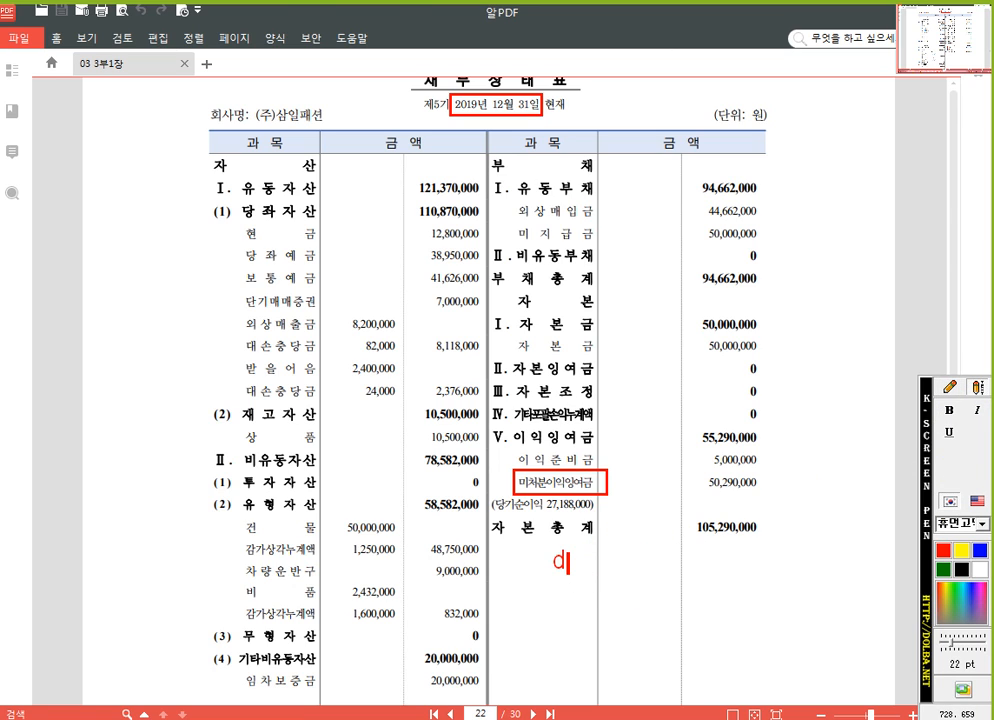
pyautogui.press('BackSpace')
pyautogui.write('이월이익')
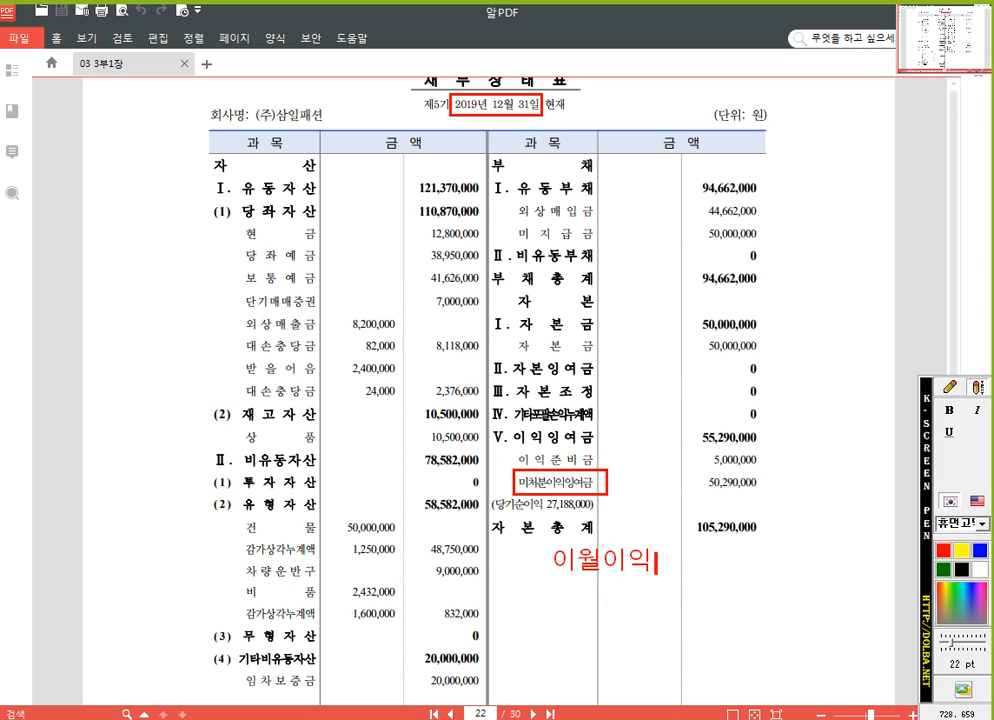
pyautogui.write('잉여금')
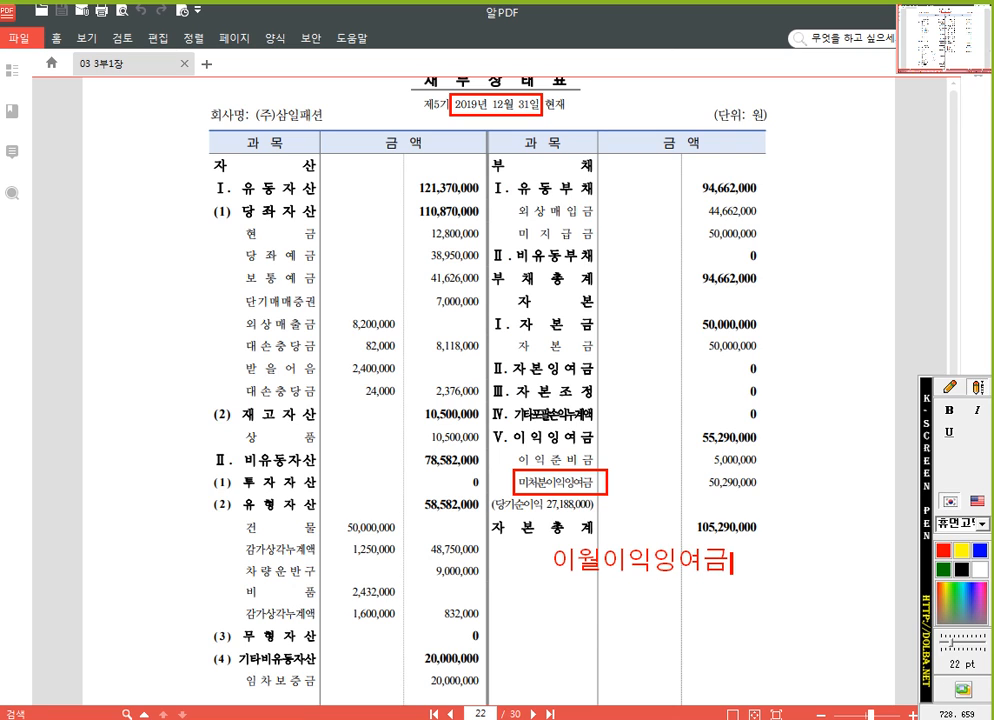
# Draw a freehand red arrow from 미처분이익잉여금 to the 이월이익잉여금 note, and close the screen pen
pyautogui.click(949, 388)
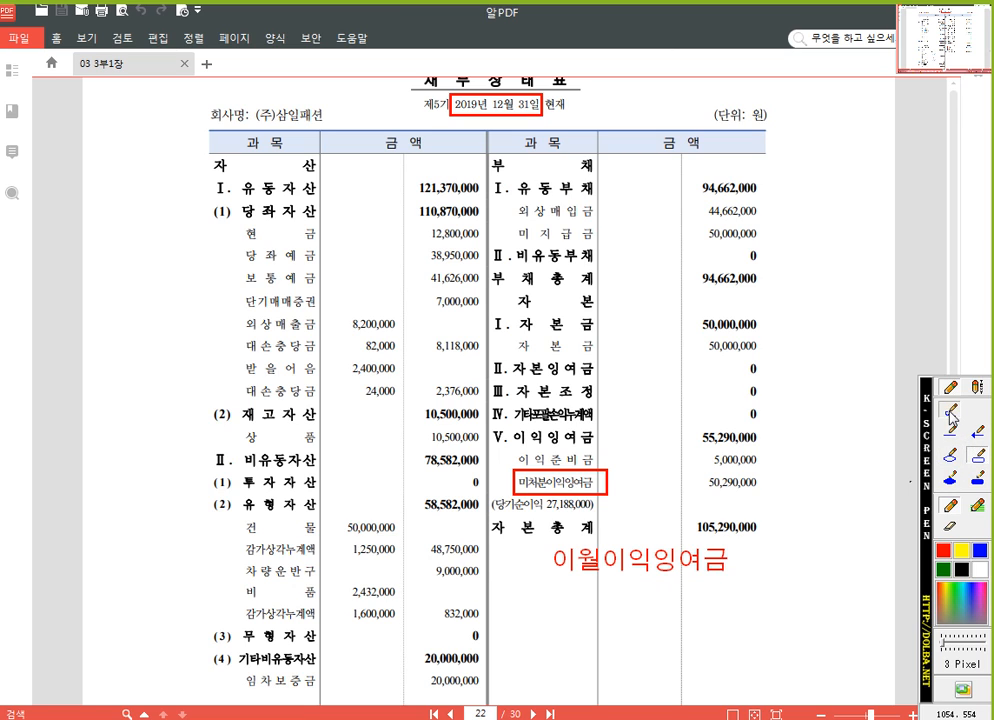
pyautogui.moveTo(612, 478)
pyautogui.mouseDown()
pyautogui.moveTo(627, 526)
pyautogui.moveTo(636, 514)
pyautogui.mouseUp()
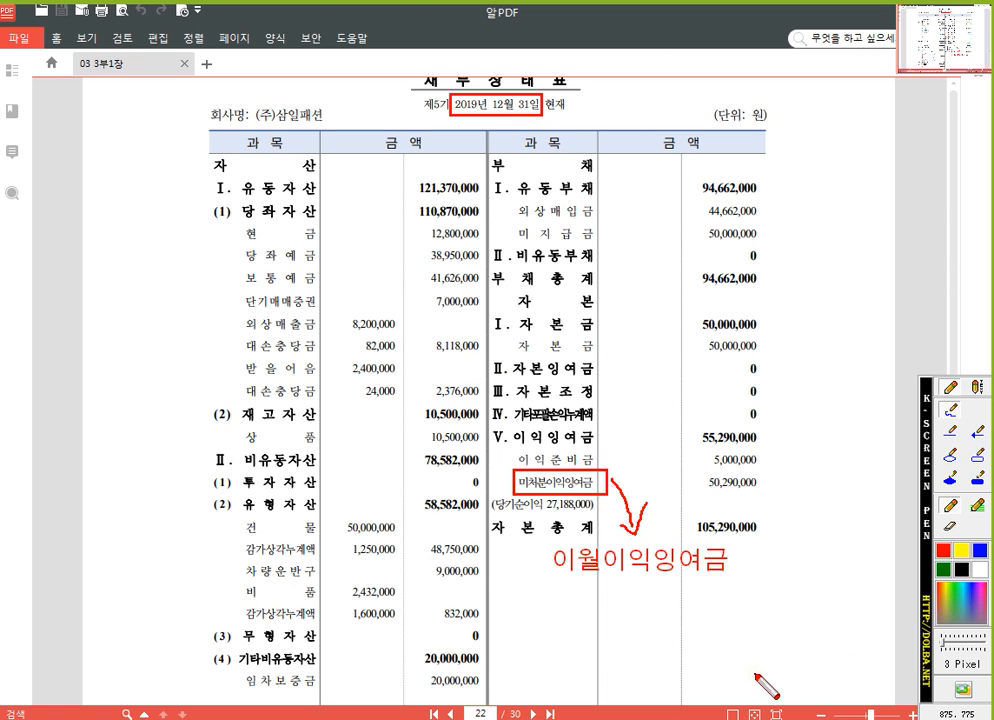
pyautogui.press('Escape')
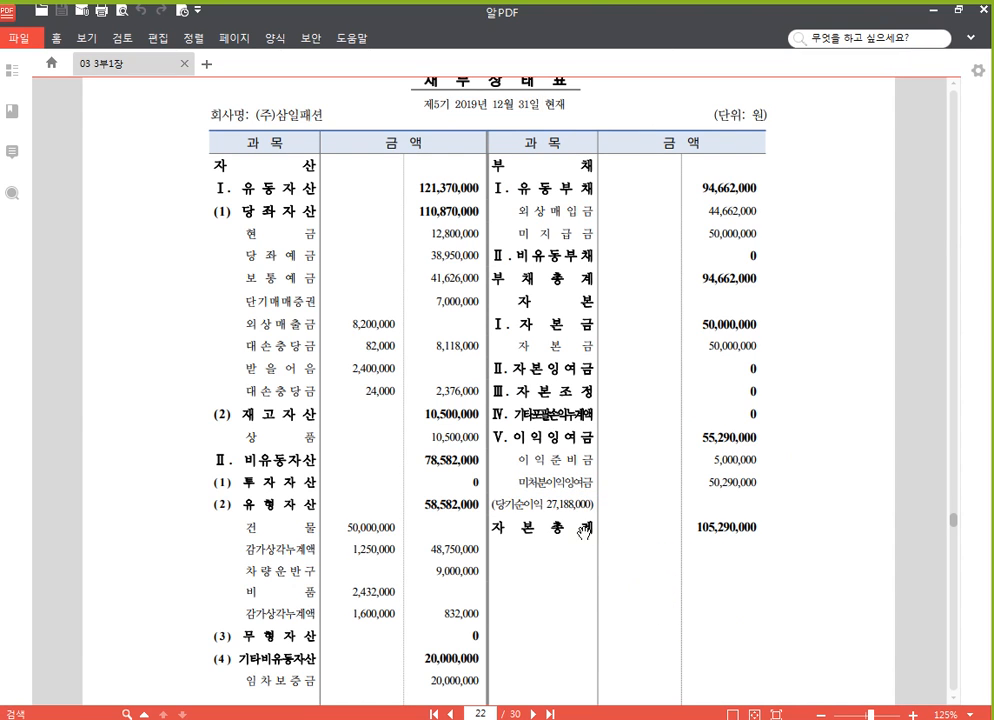
# Return to the 전기분 재무상태표 screen, look up accounts containing 이월, choose 375 이월이익잉여금, and enter a 대변 amount of 50,290,000
pyautogui.click(535, 718)
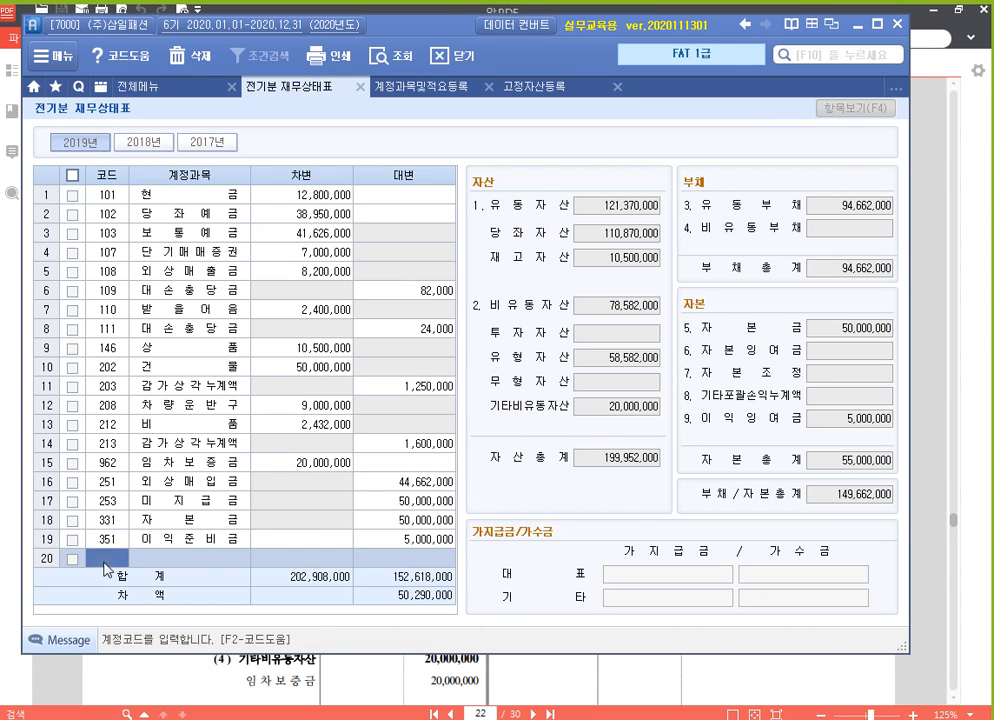
pyautogui.write('이월')
pyautogui.press('Return')
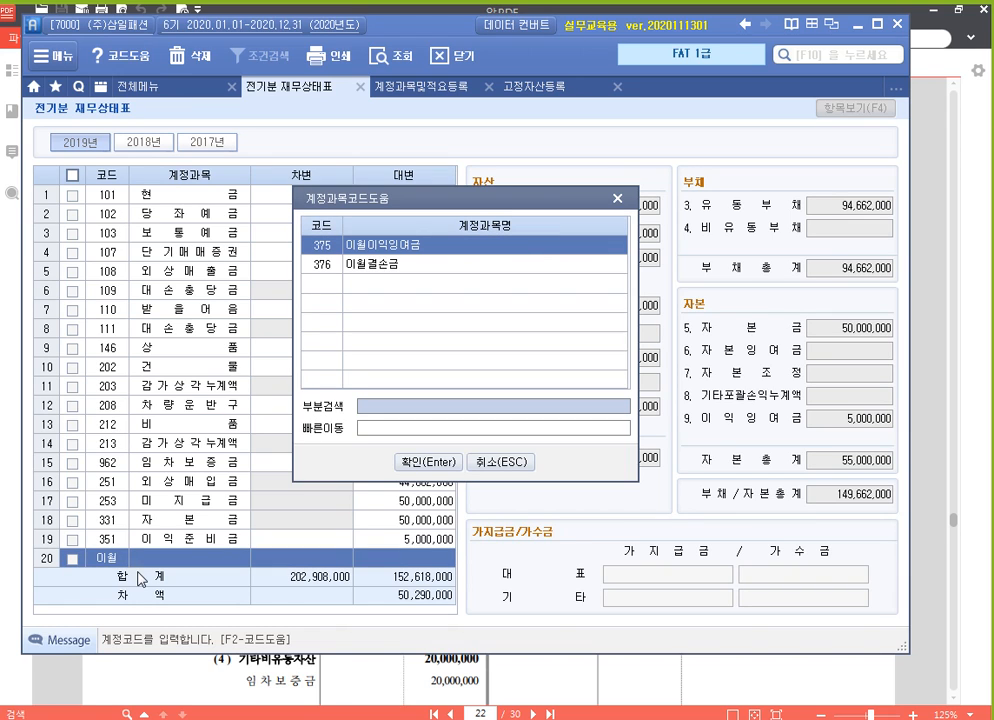
pyautogui.press('Return')
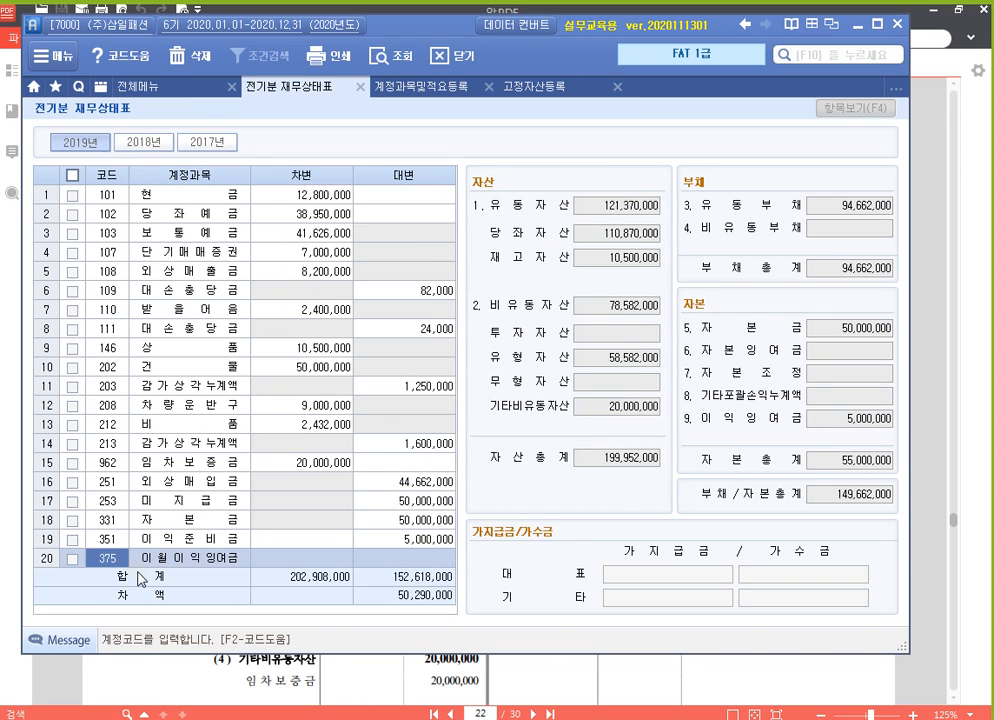
pyautogui.press('Return')
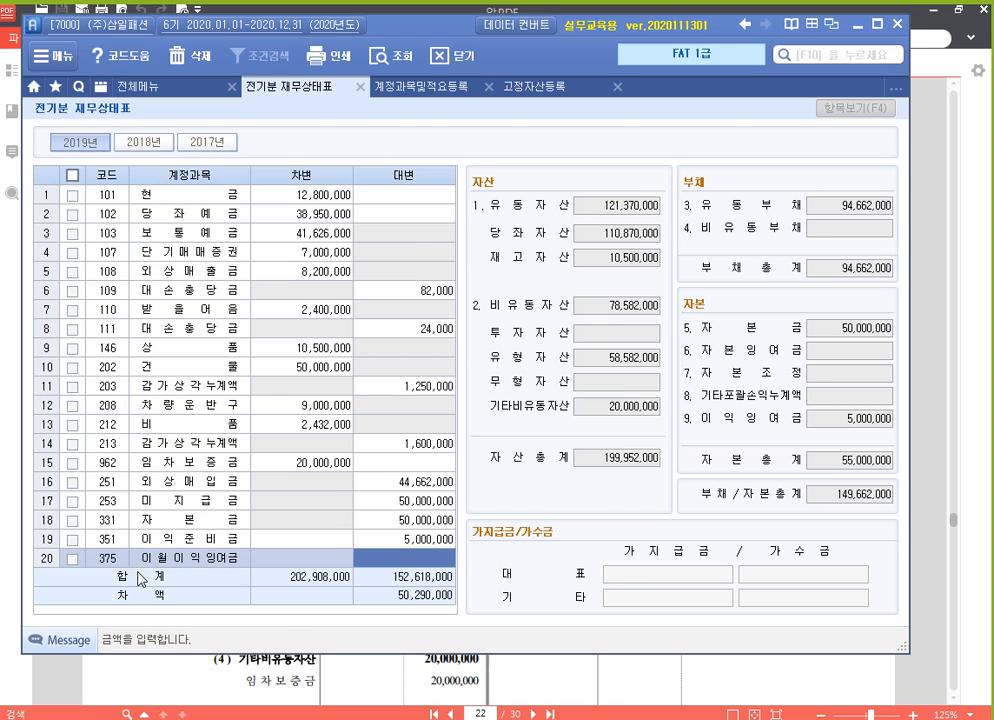
pyautogui.write('50,290')
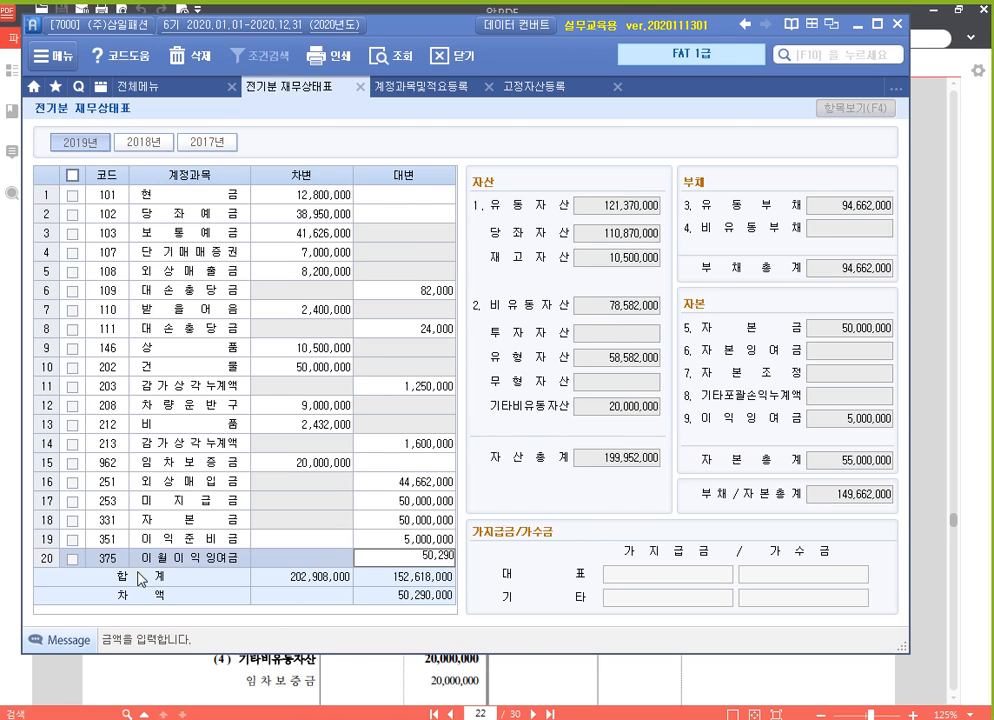
pyautogui.write(',000')
pyautogui.press('Return')
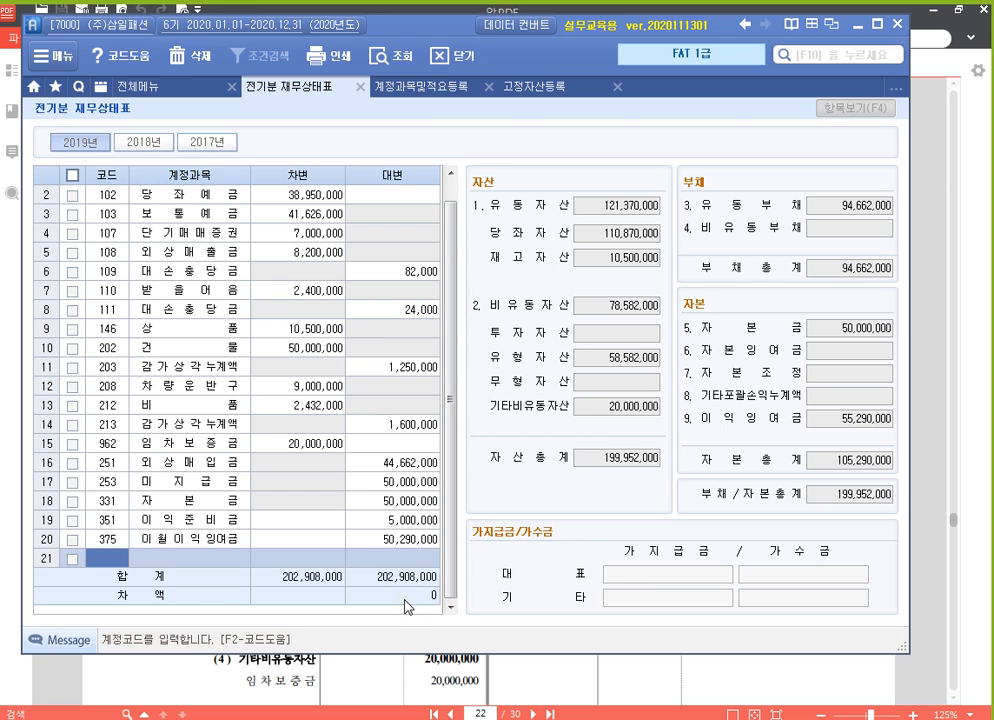
# Frame the 차액 row, 자산총계, and 부채/자본총계 with red rectangles using the screen pen, and close the pen
pyautogui.hotkey('ctrl', '1')
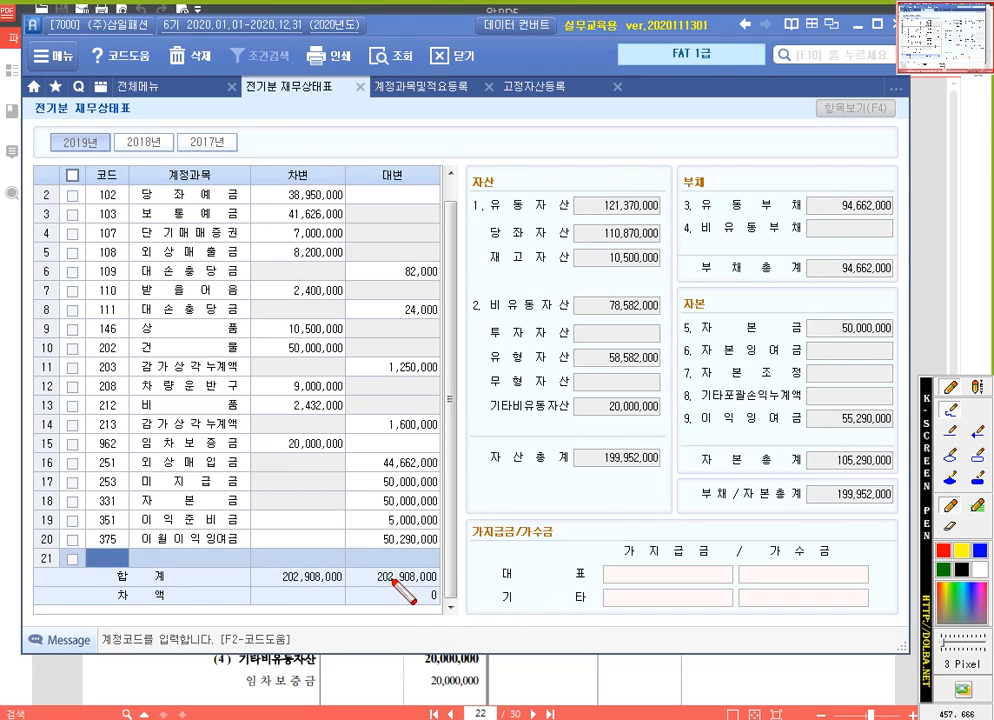
pyautogui.moveTo(346, 586)
pyautogui.mouseDown()
pyautogui.moveTo(365, 606)
pyautogui.moveTo(406, 609)
pyautogui.mouseUp()
pyautogui.click(957, 526)
pyautogui.click(976, 454)
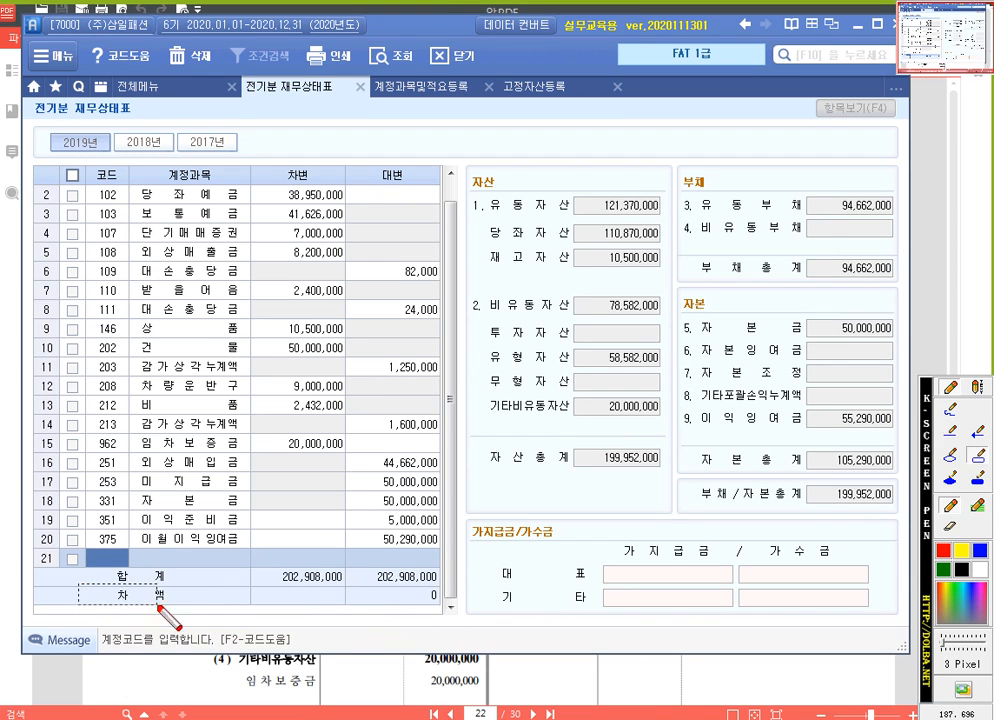
pyautogui.moveTo(79, 585); pyautogui.dragTo(451, 618)
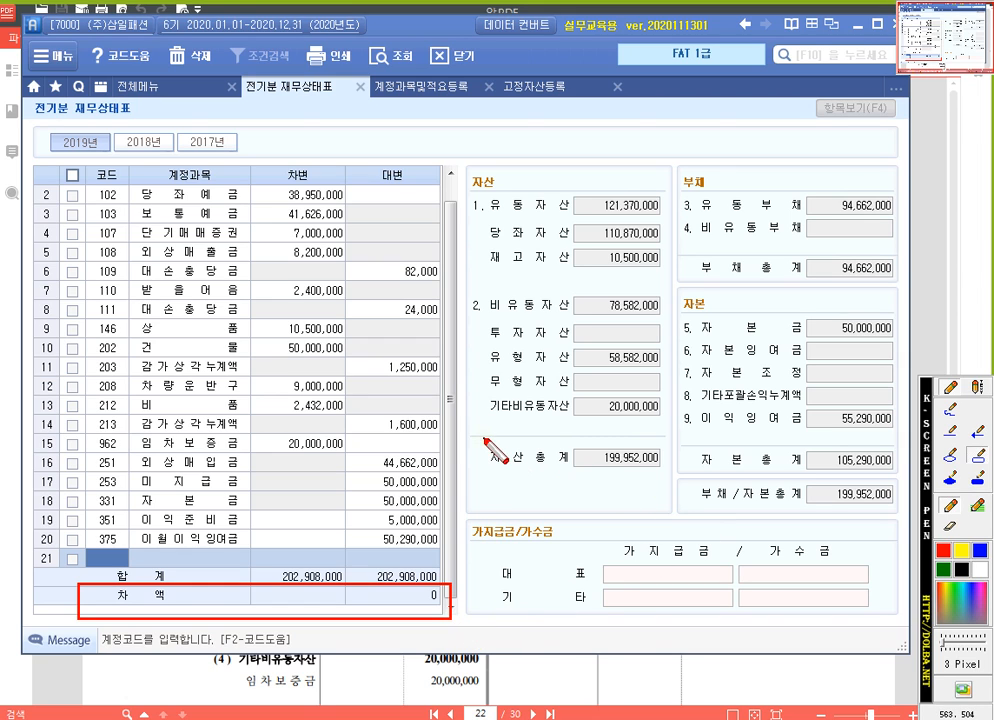
pyautogui.moveTo(483, 437)
pyautogui.mouseDown()
pyautogui.moveTo(695, 490)
pyautogui.moveTo(900, 511)
pyautogui.mouseUp()
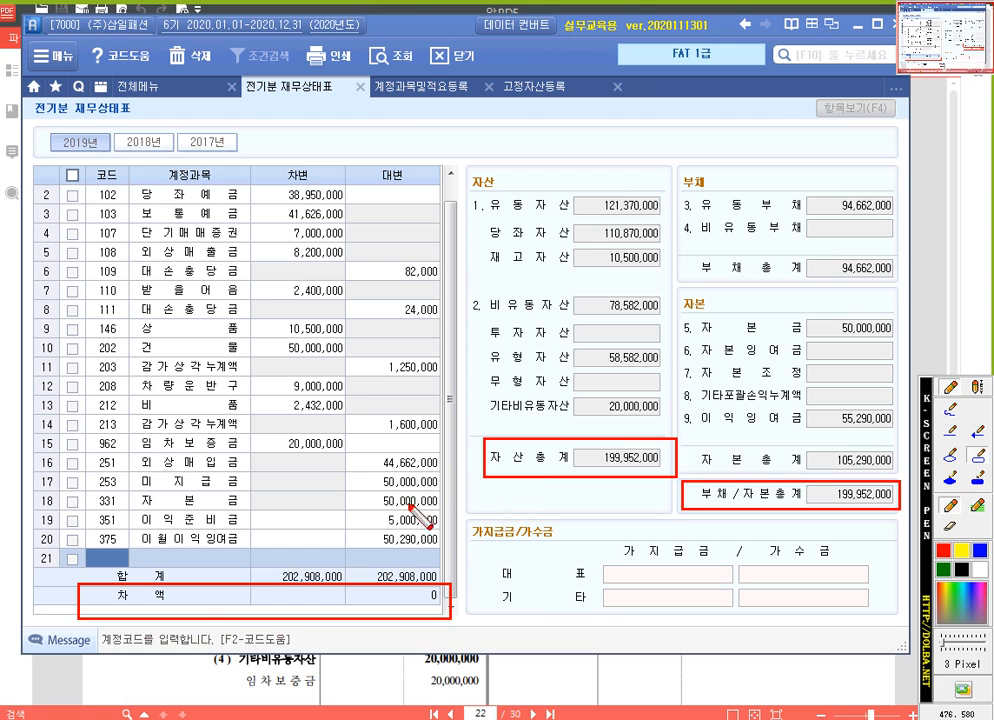
pyautogui.press('Escape')
# Compare the balance sheet in 알PDF with the entered 유동자산, 당좌자산, 재고자산, 비유동자산, and 유형자산 totals
pyautogui.scroll(1, 210, 365)
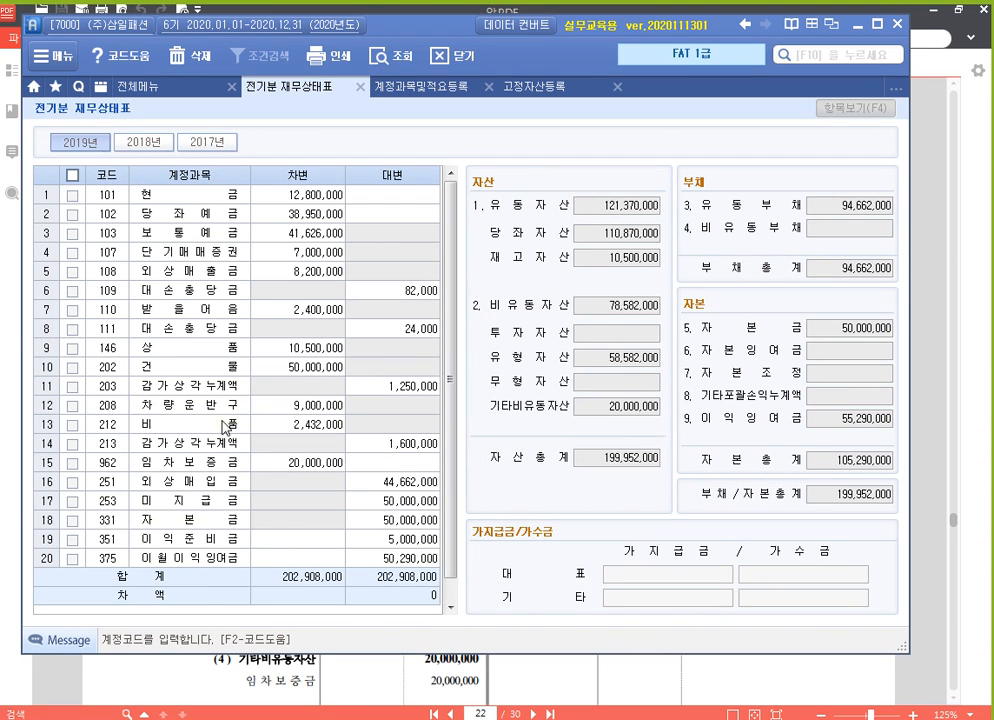
pyautogui.click(515, 677)
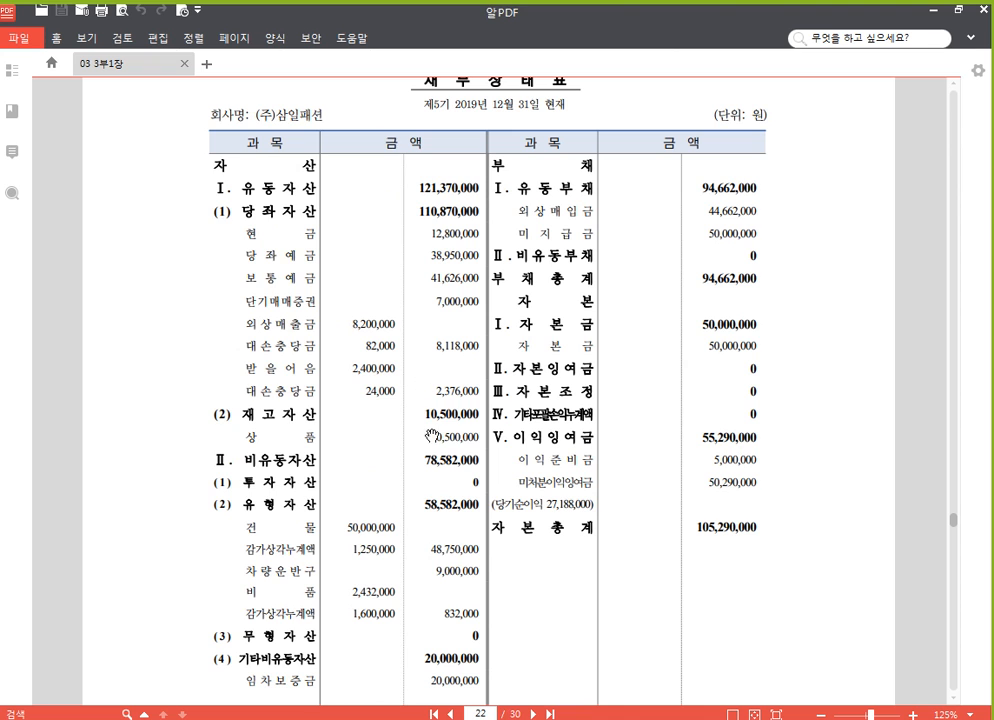
pyautogui.scroll(-2, 415, 520)
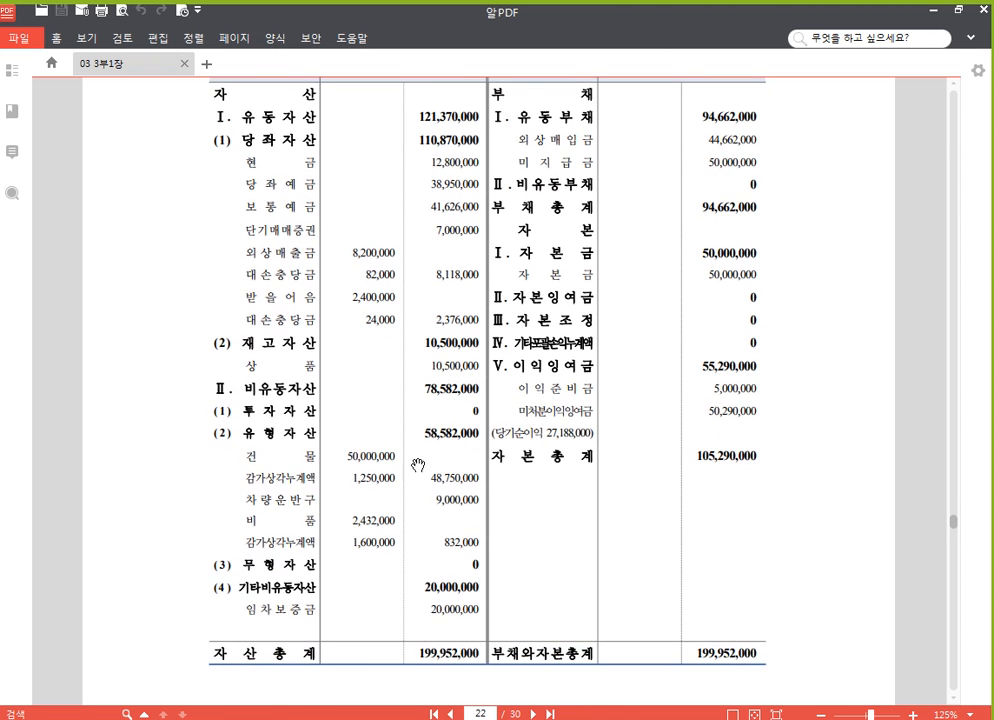
pyautogui.hotkey('alt', 'Tab')
pyautogui.click(614, 205)
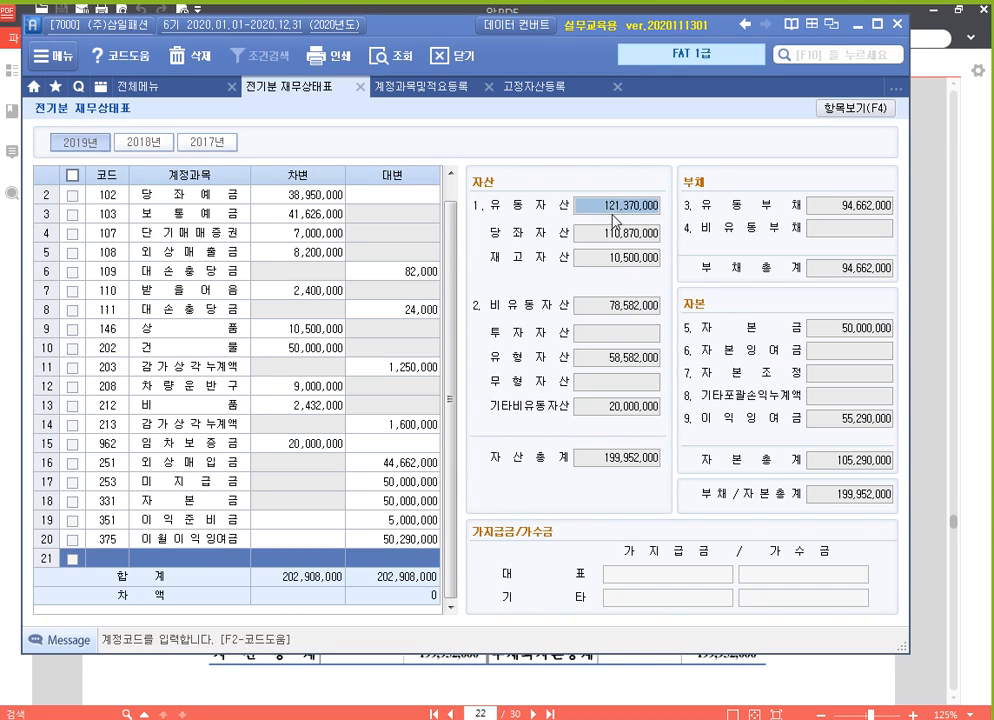
pyautogui.click(615, 232)
pyautogui.click(615, 257)
pyautogui.click(630, 306)
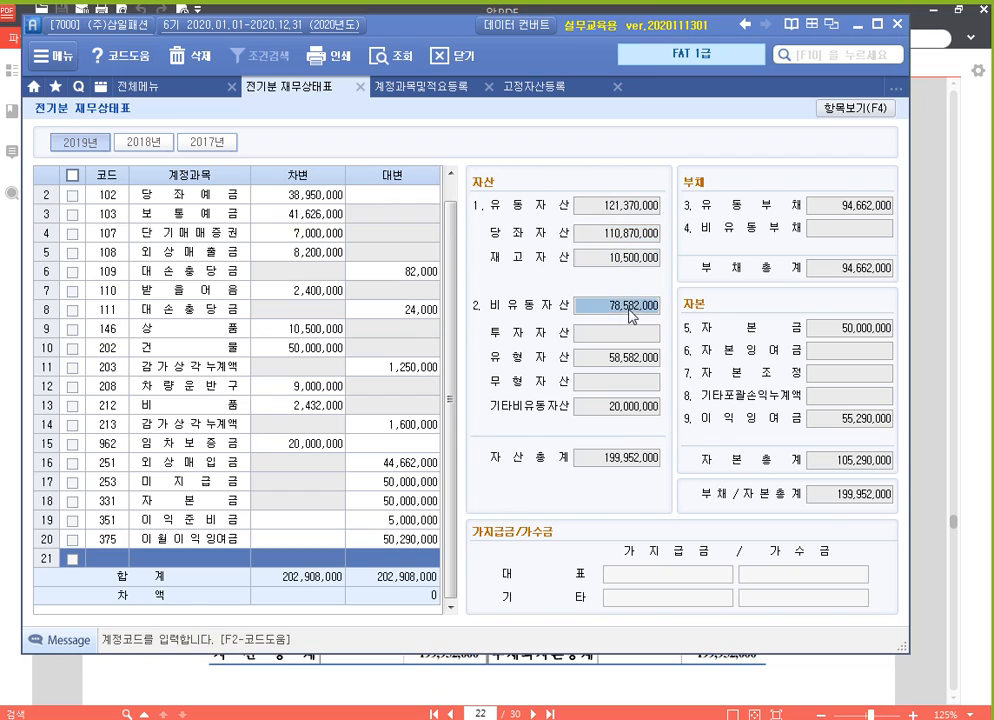
pyautogui.click(629, 362)
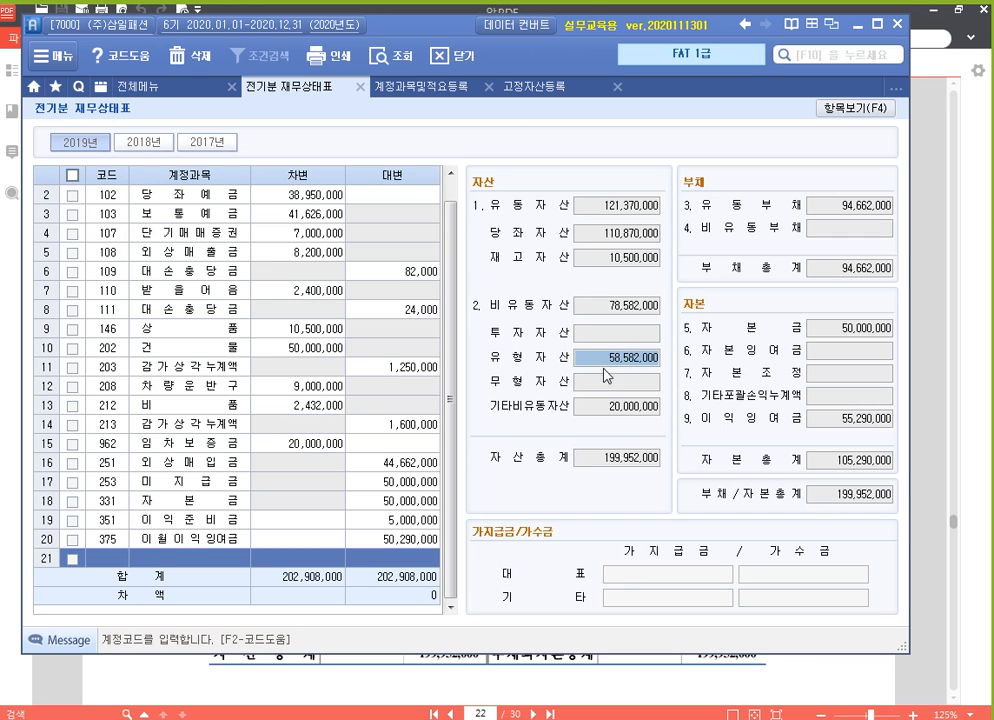
# Check the 자산총계 and 부채와자본총계 lines at the end of the PDF balance sheet against the entered totals
pyautogui.click(597, 683)
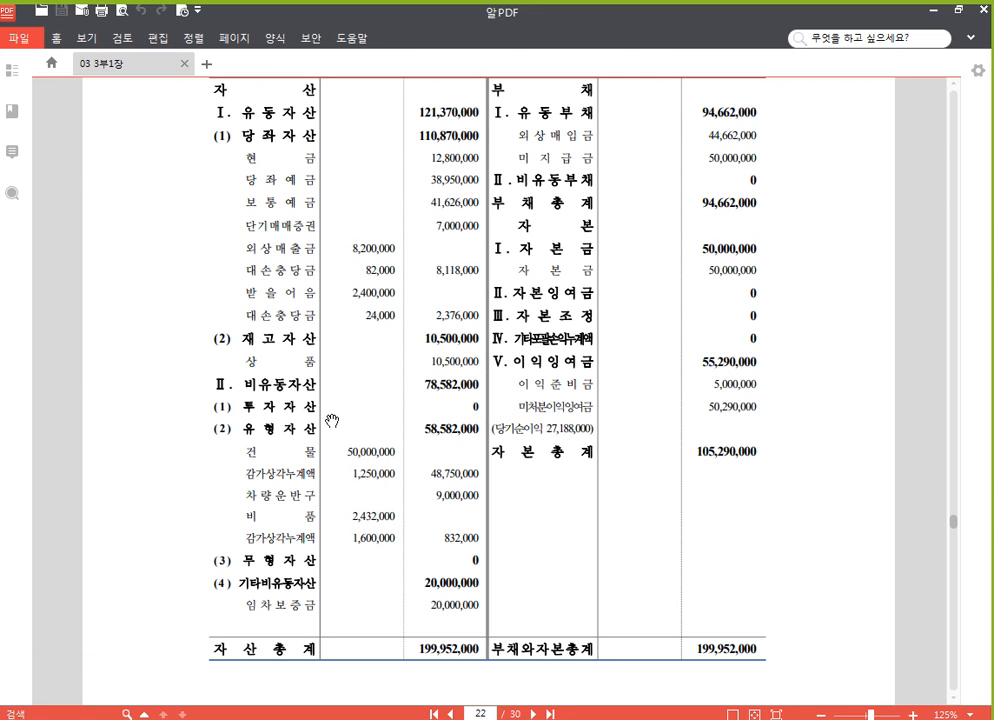
pyautogui.click(452, 719)
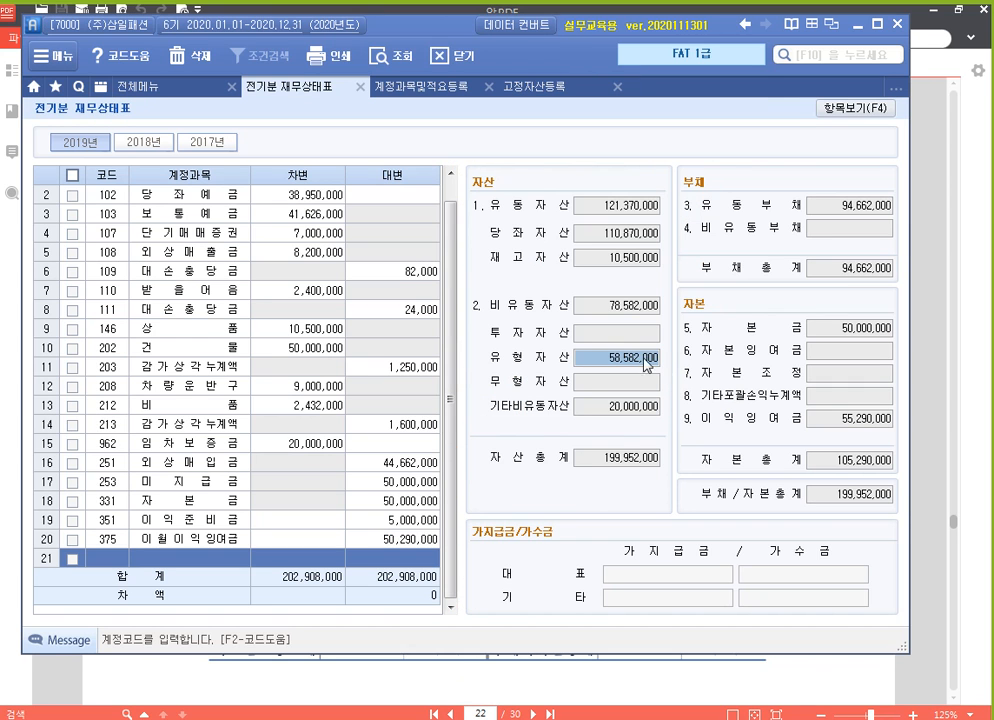
pyautogui.click(571, 673)
pyautogui.scroll(-2, 250, 330)
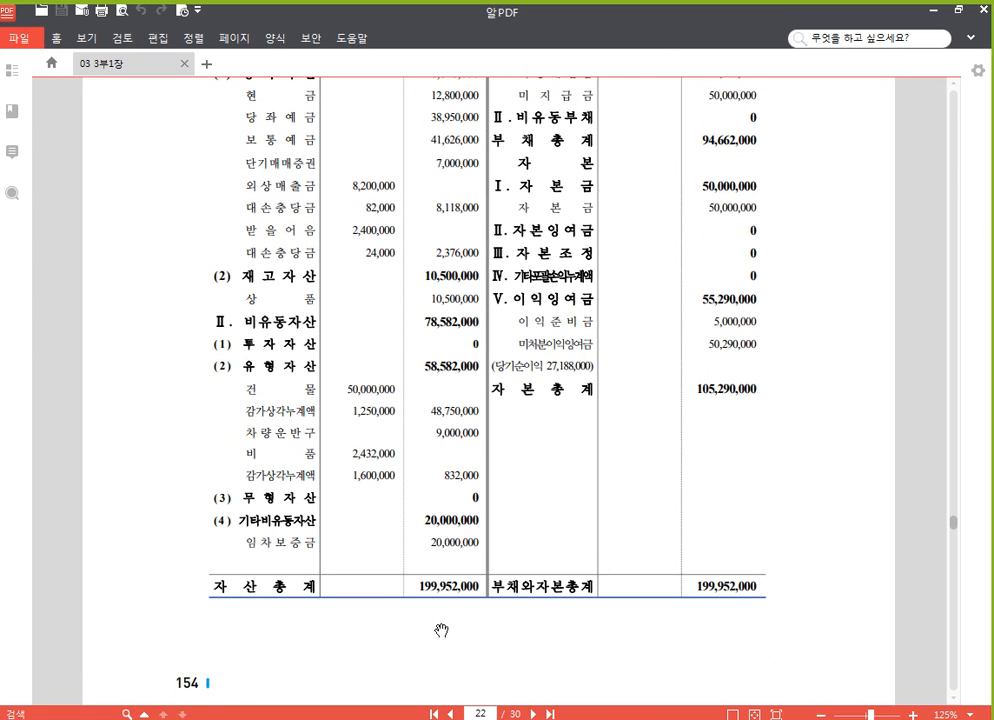
pyautogui.click(430, 708)
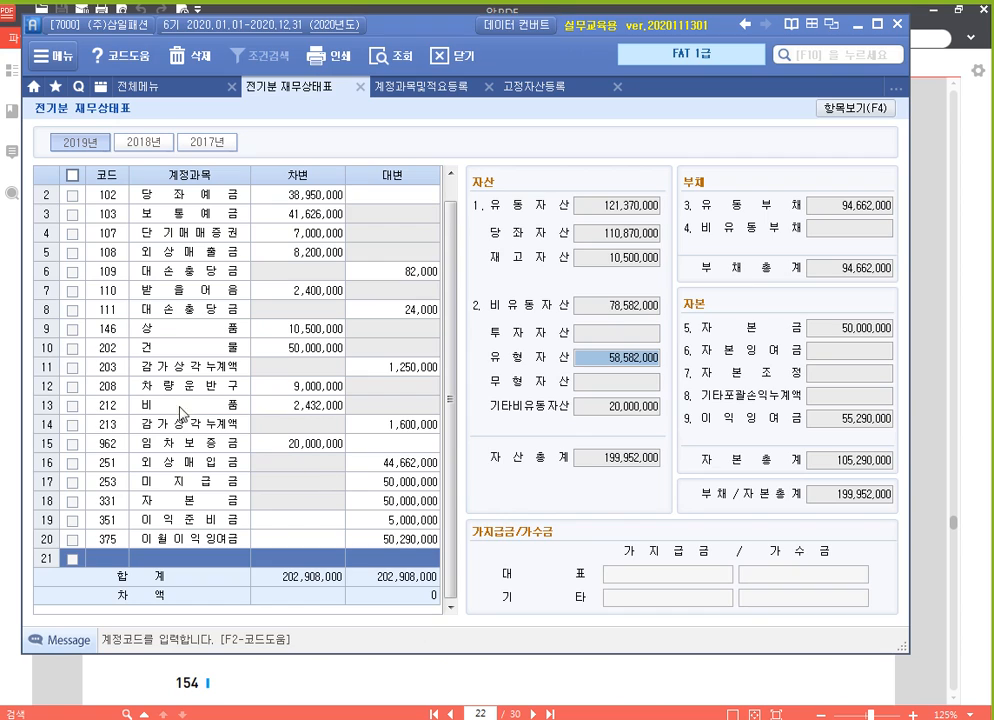
# Review the entered rows for 건물, its 감가상각누계액, 차량운반구, and 비품 in 전기분 재무상태표
pyautogui.click(197, 349)
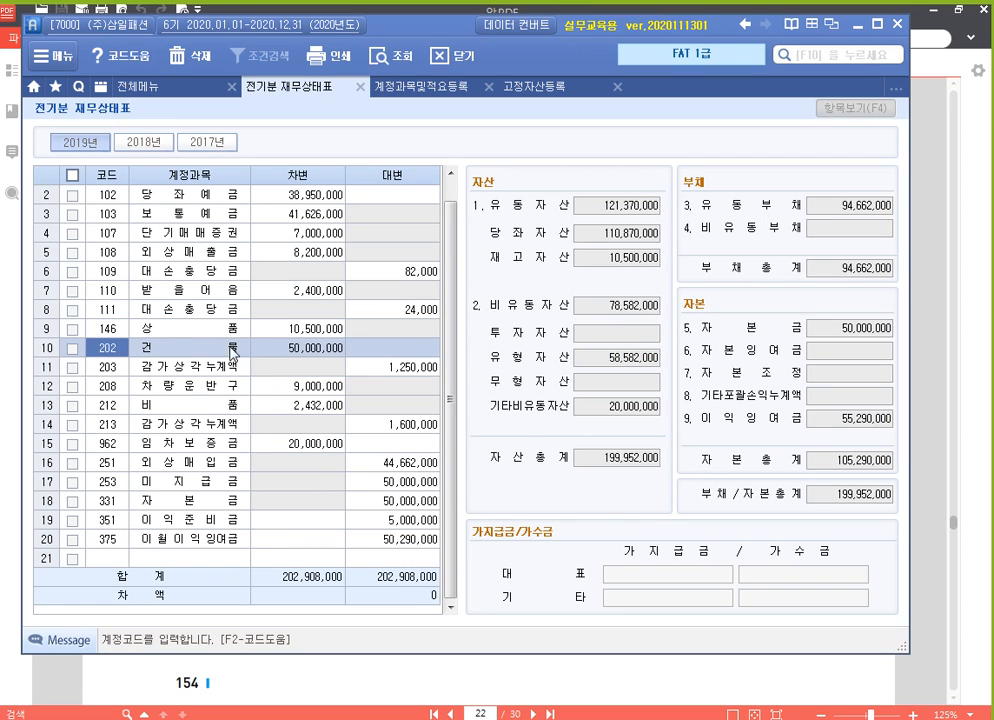
pyautogui.click(359, 368)
pyautogui.click(322, 392)
pyautogui.click(323, 405)
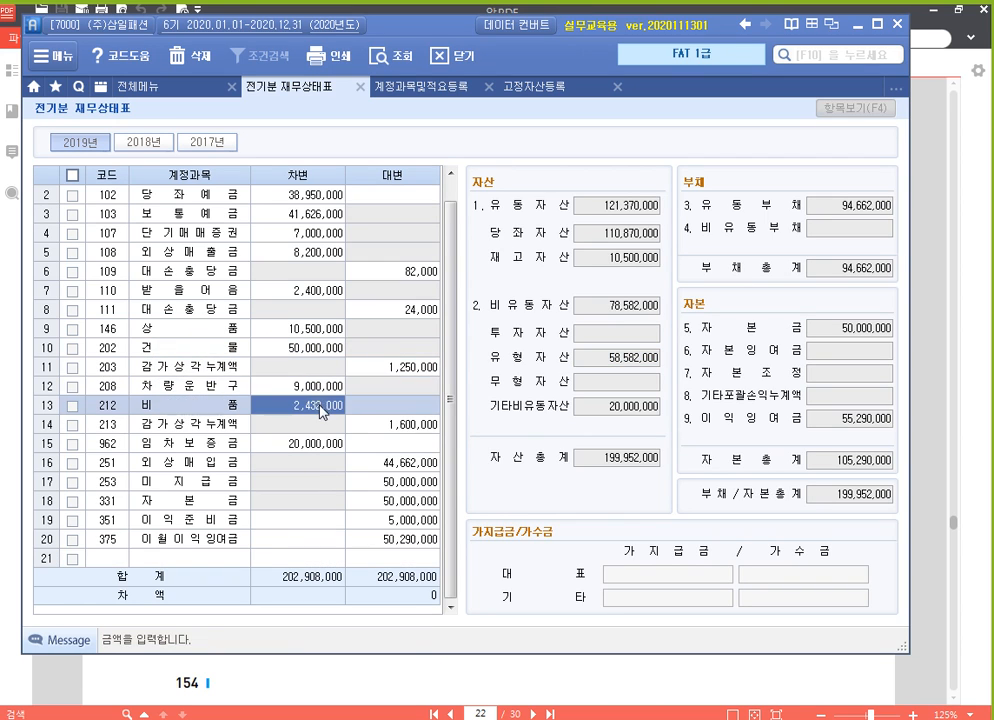
pyautogui.press('Return')
pyautogui.click(129, 349)
# Look up 건물 from the empty last row and choose 202 건물 to locate its existing entry
pyautogui.click(108, 562)
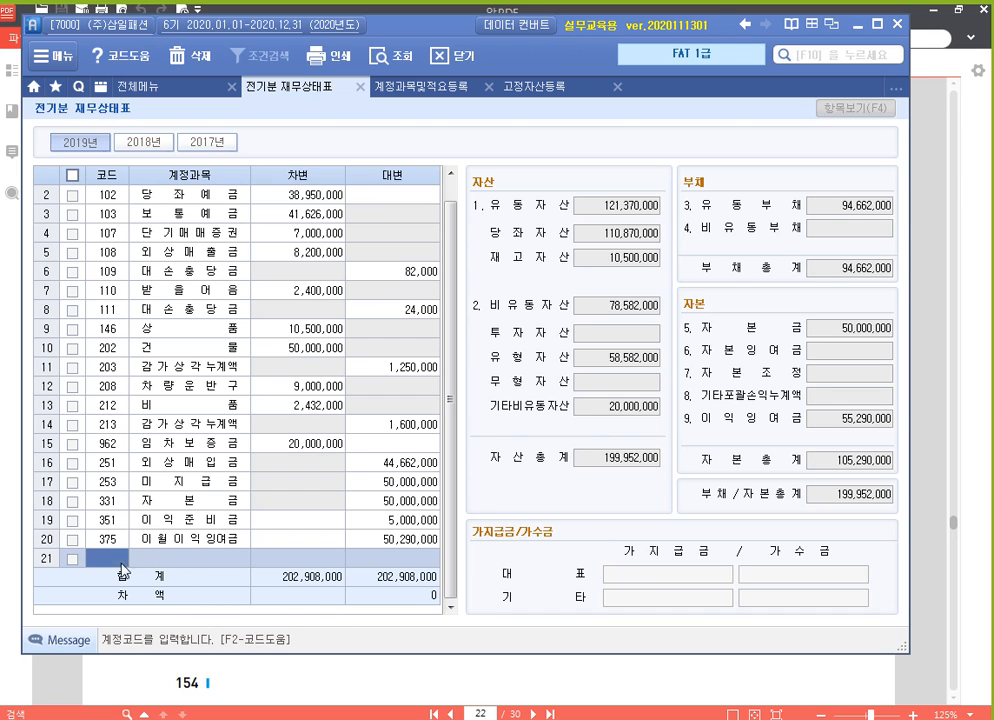
pyautogui.write('건물')
pyautogui.press('Return')
pyautogui.press('Down')
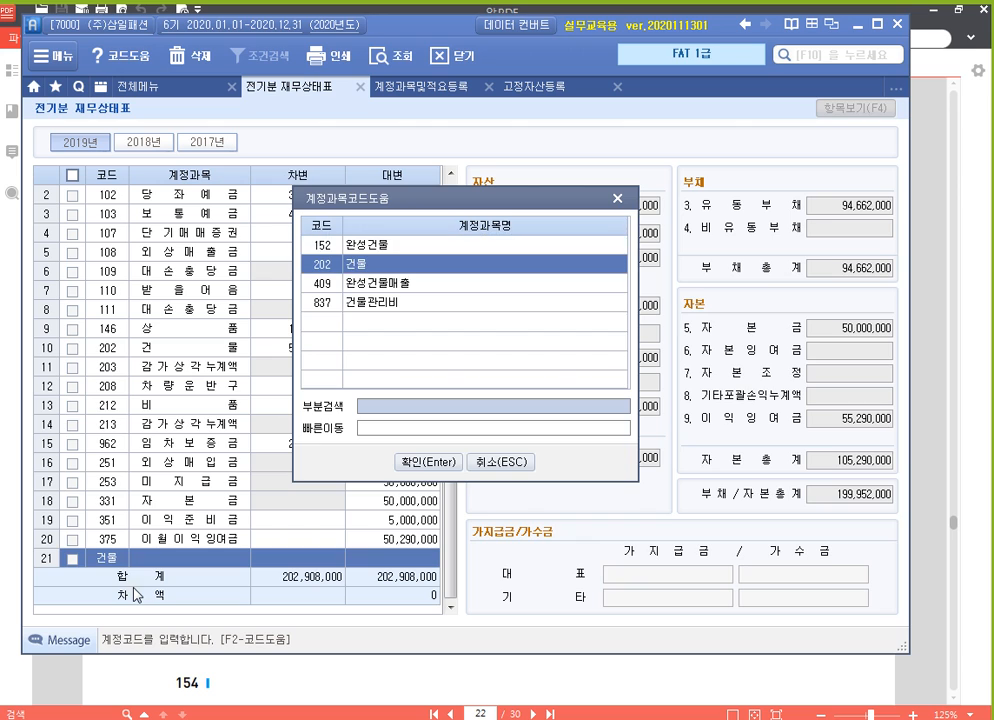
pyautogui.press('Return')
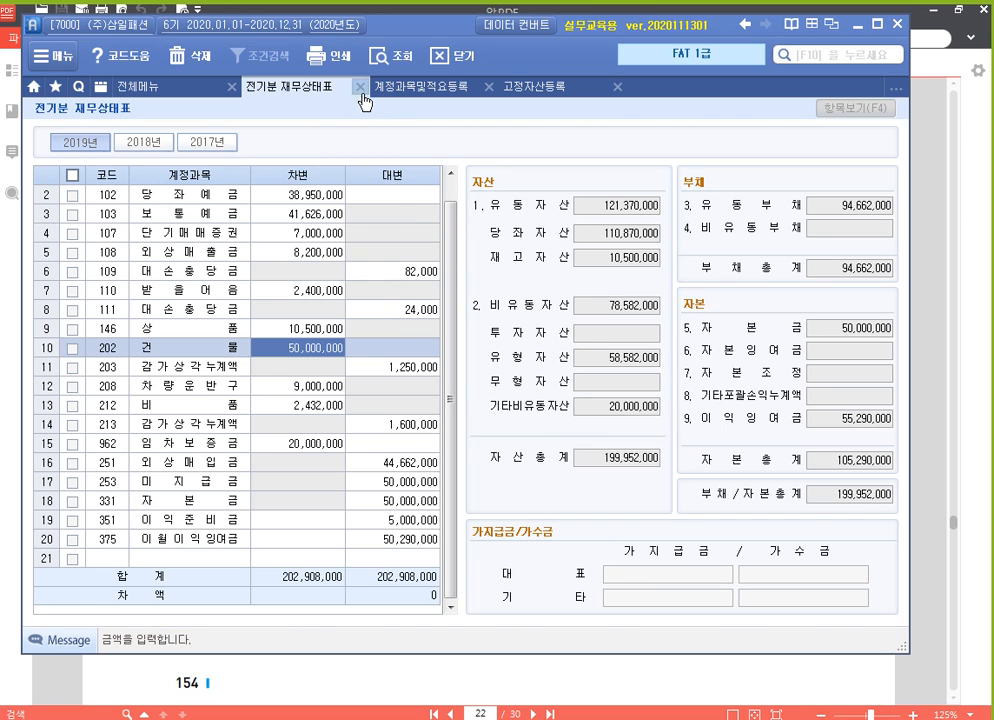
# Switch to 알PDF and read through the 전기분 손익계산서 exercise for (주)삼일패션 on page 156
pyautogui.click(632, 682)
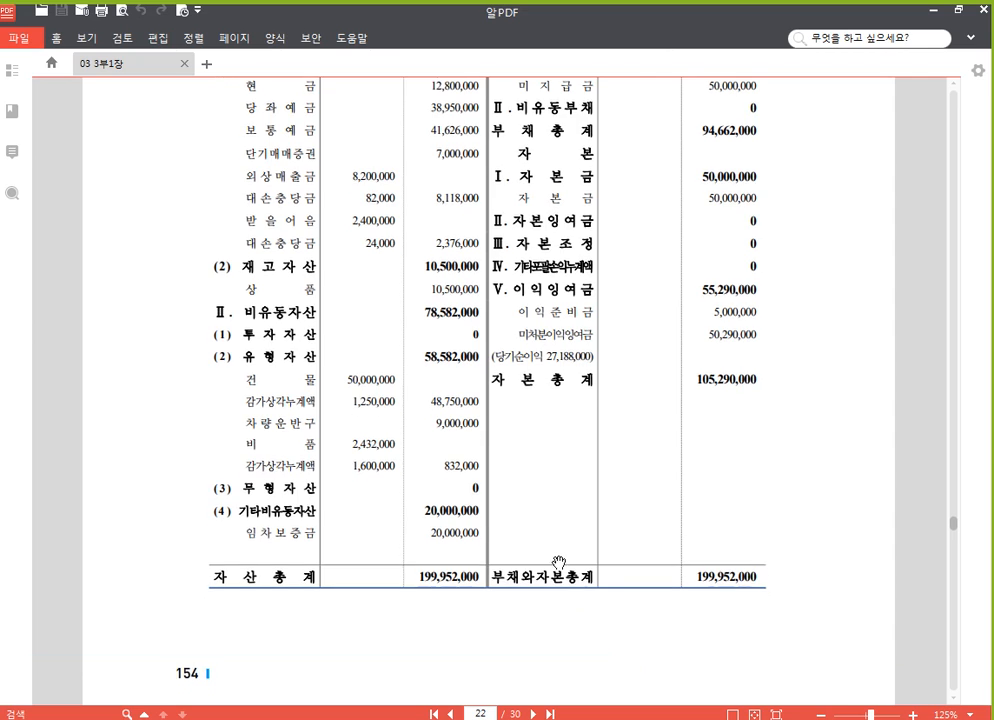
pyautogui.scroll(-3, 565, 520)
pyautogui.scroll(-10, 545, 494)
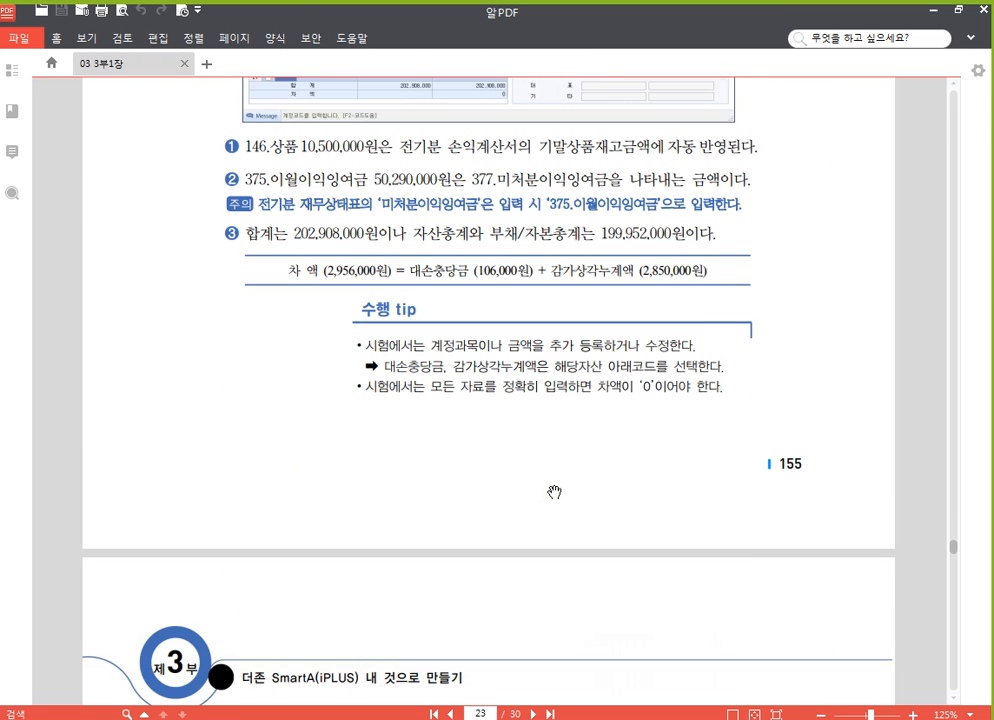
pyautogui.scroll(-5, 556, 490)
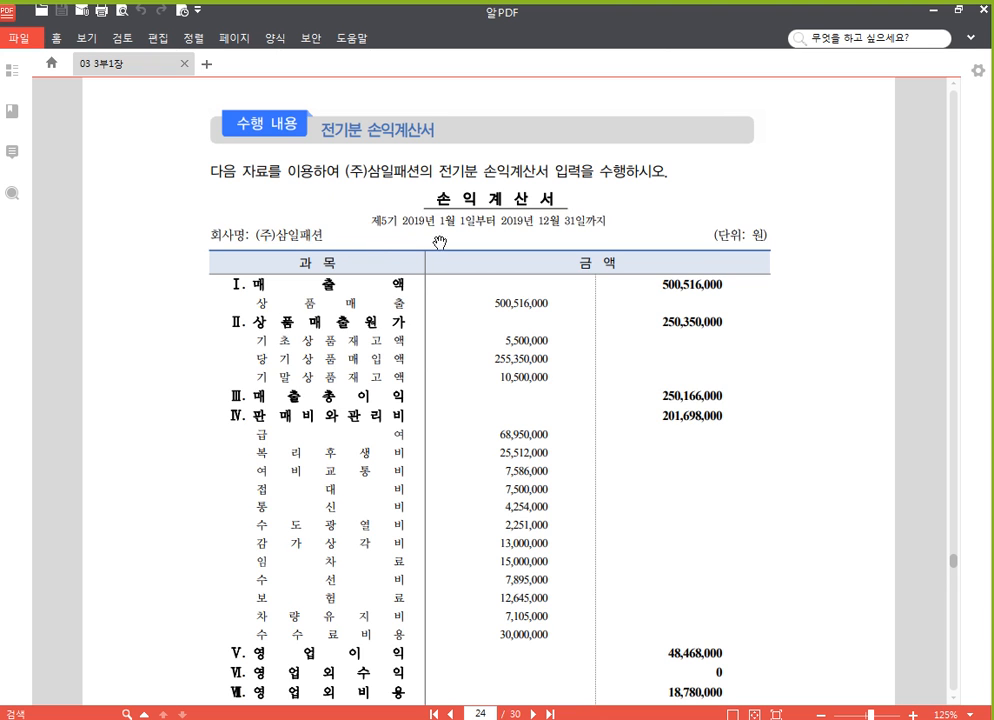
pyautogui.scroll(-3, 464, 408)
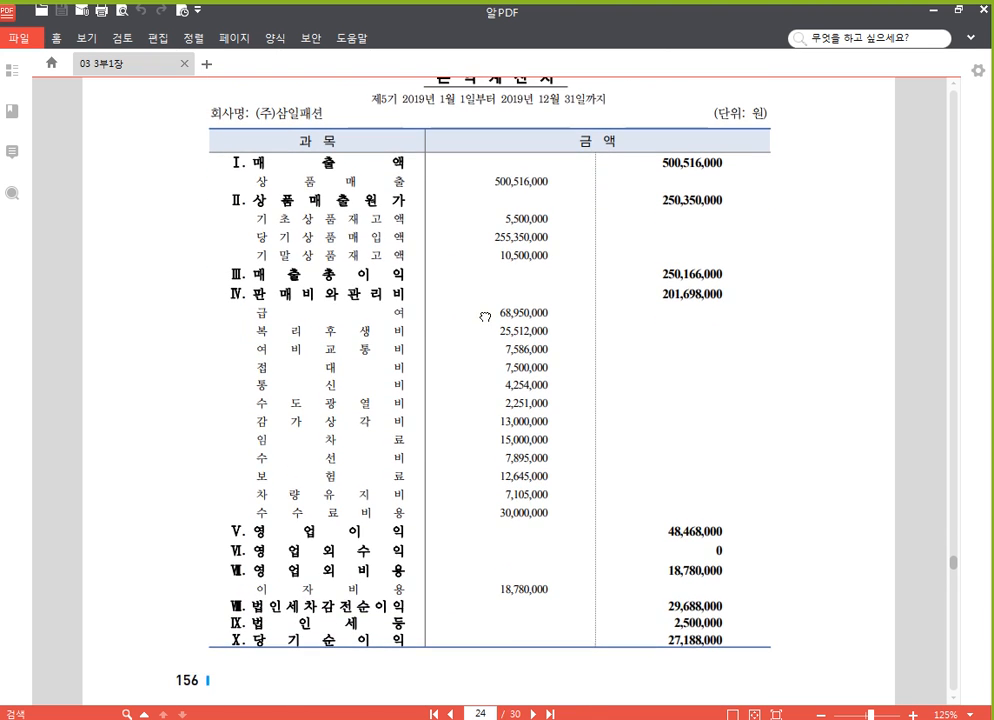
pyautogui.scroll(1, 484, 318)
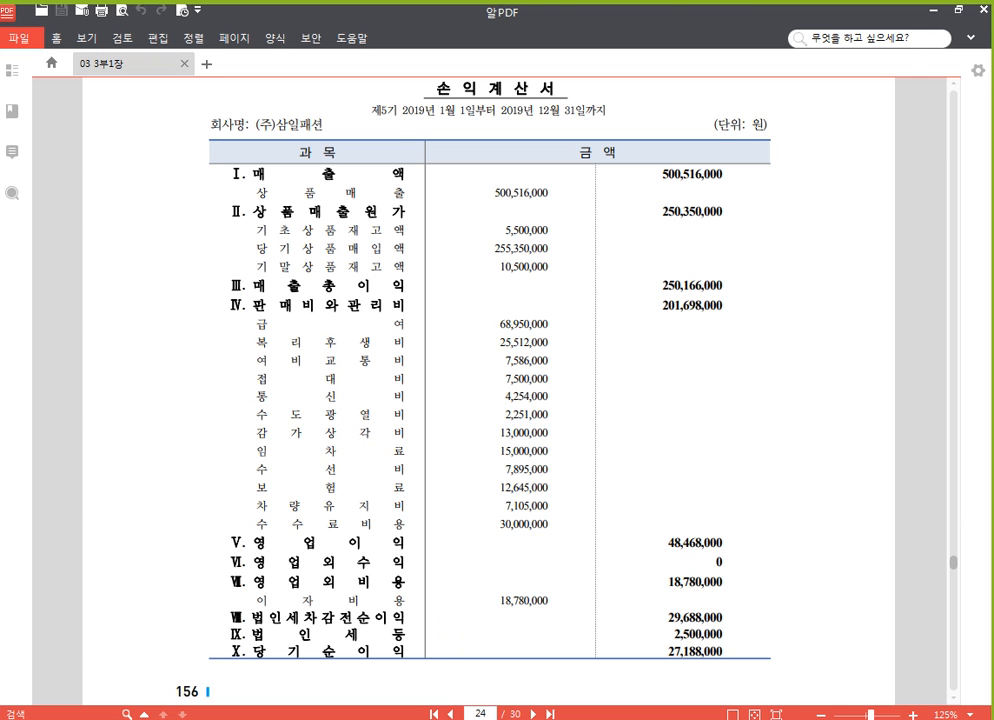
# Return to the accounting program and close the 전기분 재무상태표, 계정과목및적요등록, and 고정자산등록 screens
pyautogui.hotkey('alt', 'Tab')
pyautogui.click(360, 88)
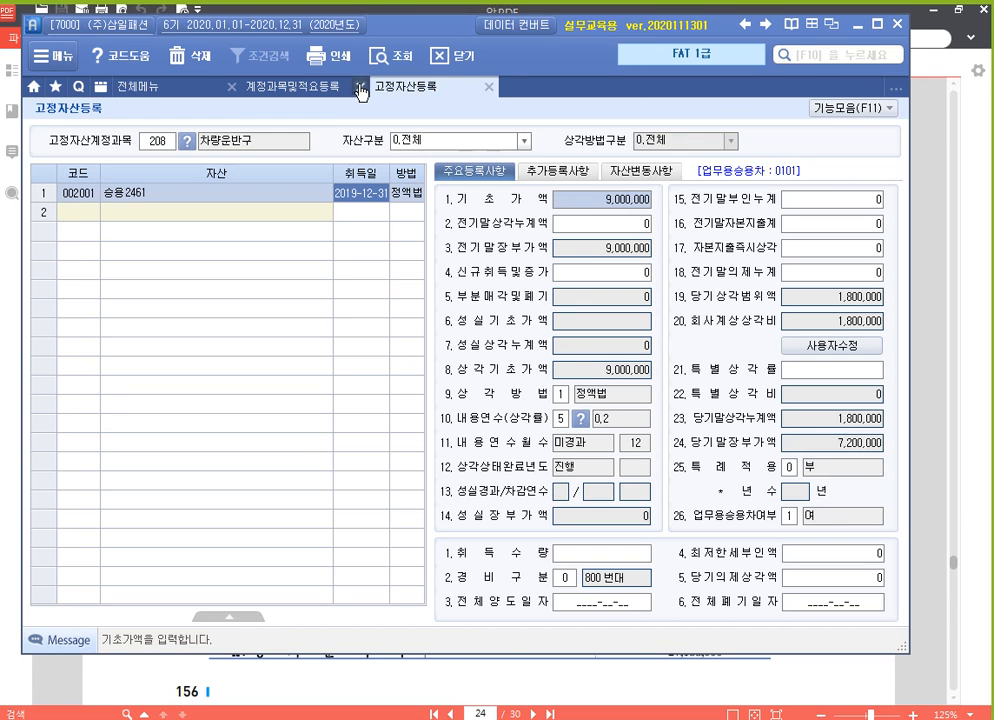
pyautogui.click(360, 88)
pyautogui.click(360, 88)
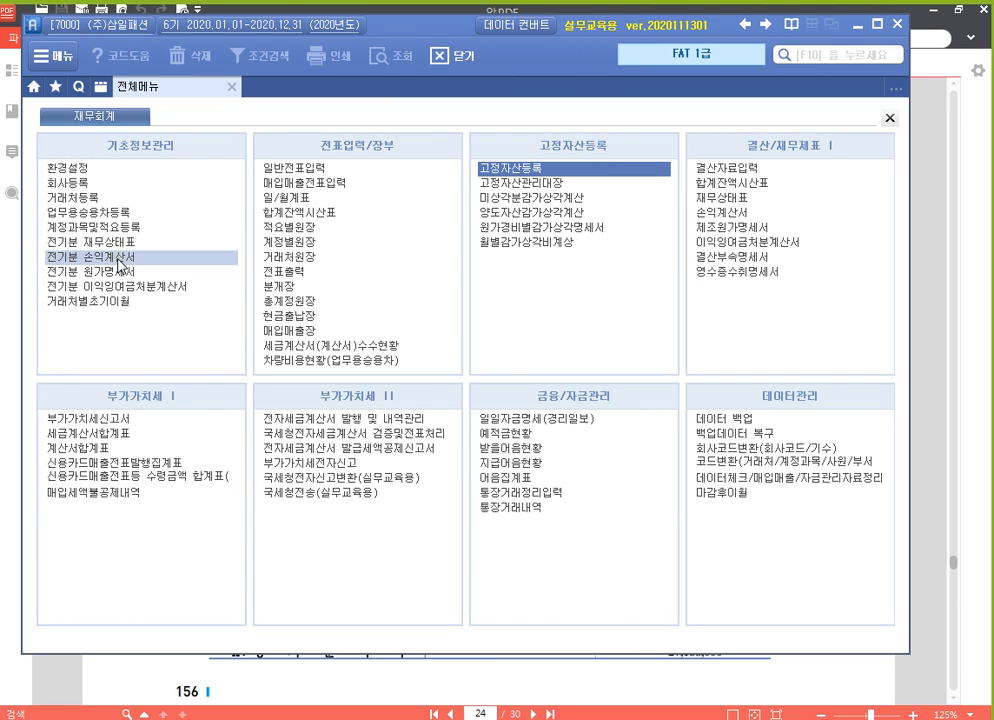
# Open 전기분 손익계산서 from 기초정보관리, view 전체메뉴 again, and return to the 전기분 손익계산서 screen
pyautogui.click(52, 258)
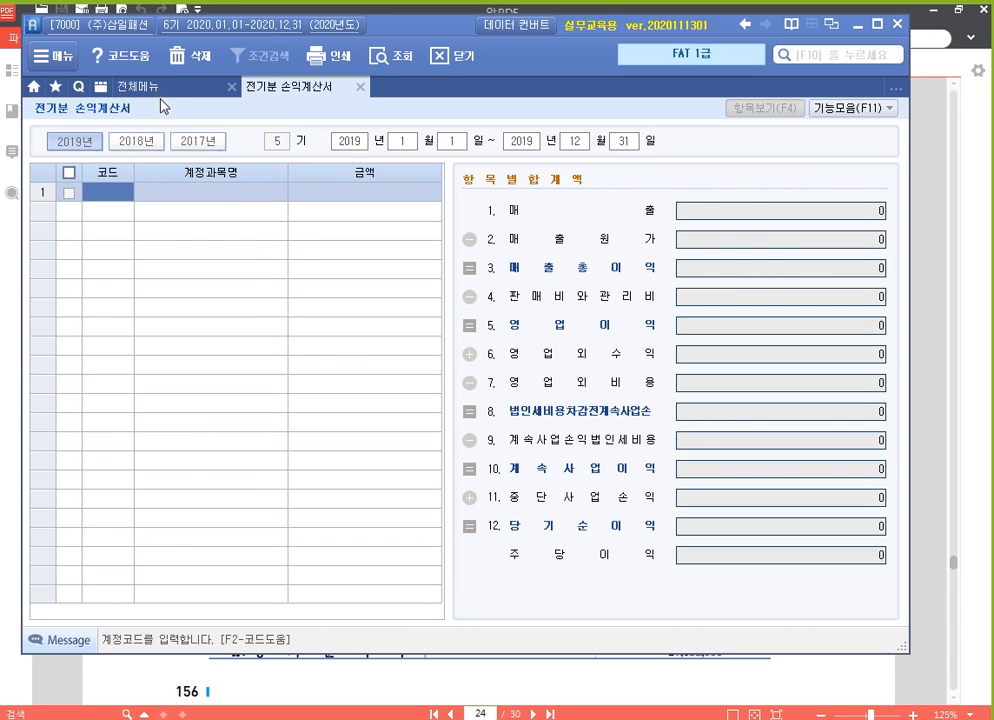
pyautogui.click(137, 87)
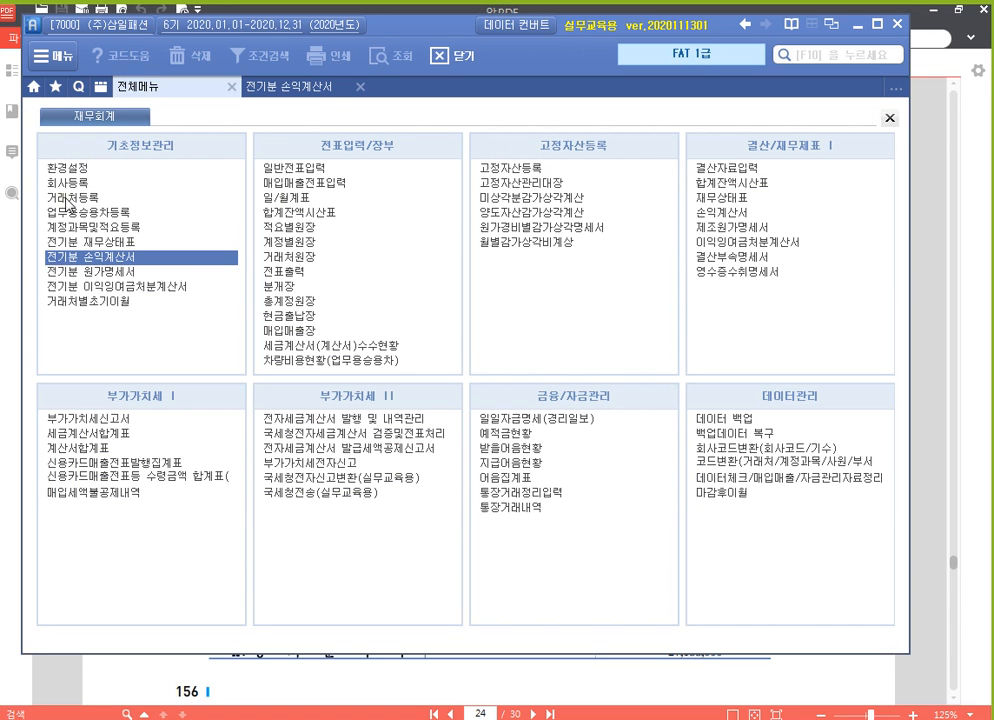
pyautogui.click(313, 91)
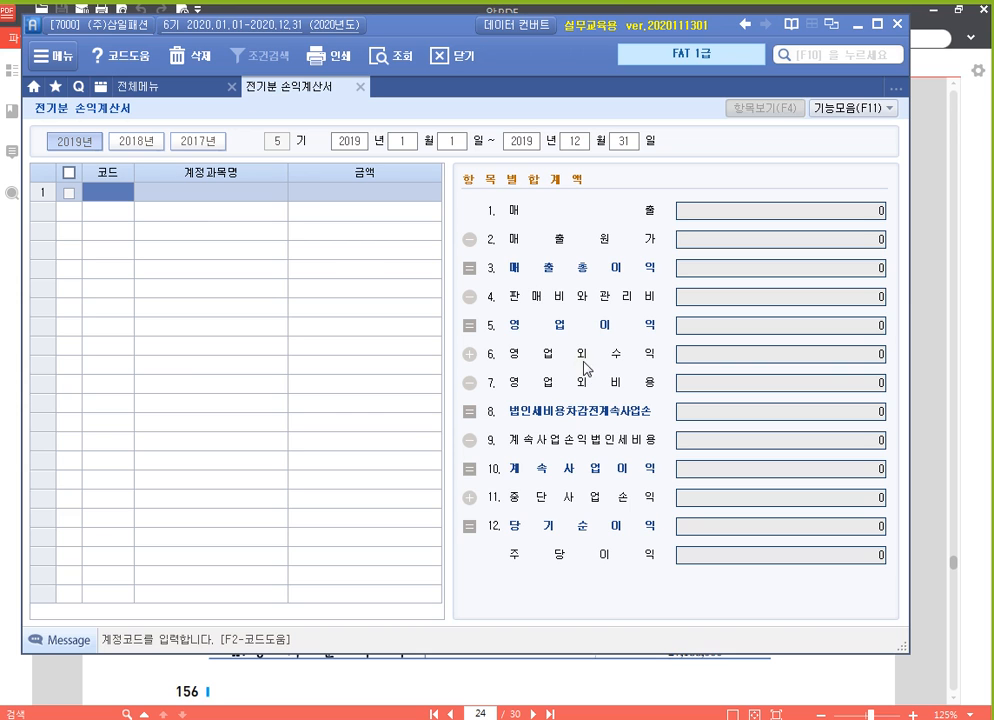
# Annotate the 전기분 손익계산서 screen with red boxes around 매출총이익, 영업이익 and 당기순이익, check off the first two, and clear the annotations
pyautogui.hotkey('ctrl', 'F12')
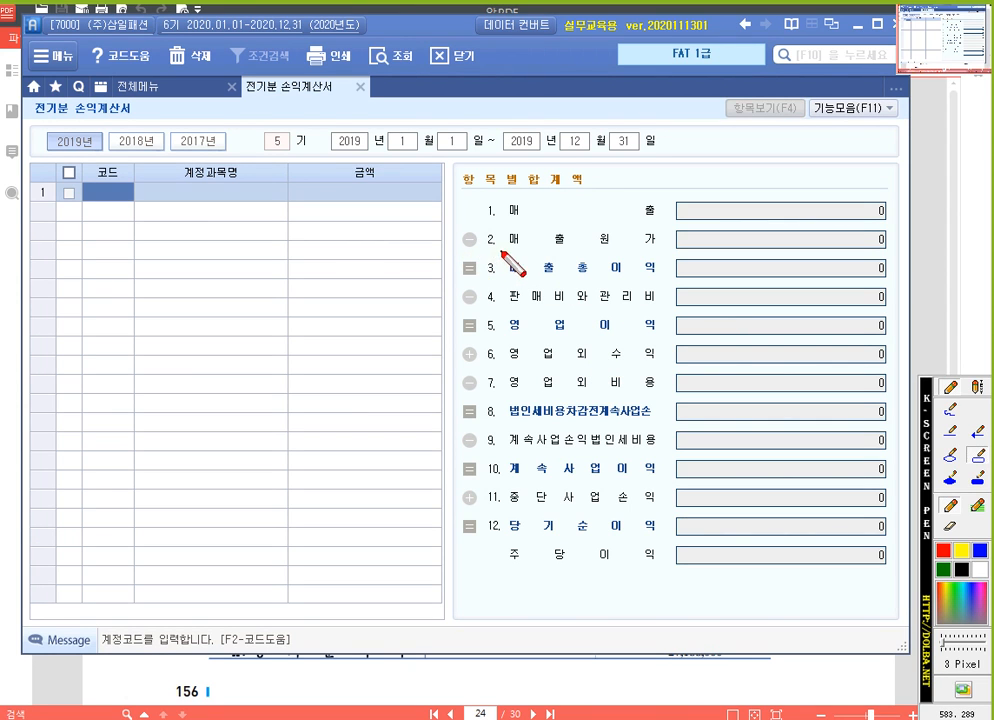
pyautogui.moveTo(501, 251); pyautogui.dragTo(666, 281)
pyautogui.moveTo(503, 314); pyautogui.dragTo(664, 339)
pyautogui.moveTo(501, 512); pyautogui.dragTo(671, 540)
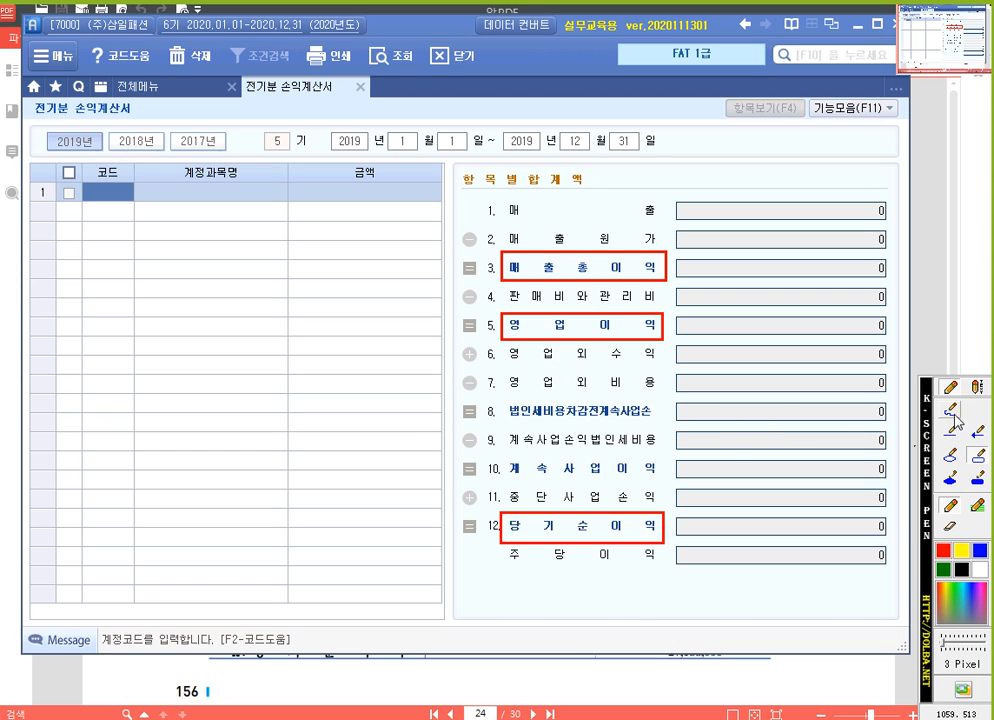
pyautogui.moveTo(488, 252); pyautogui.dragTo(503, 238)
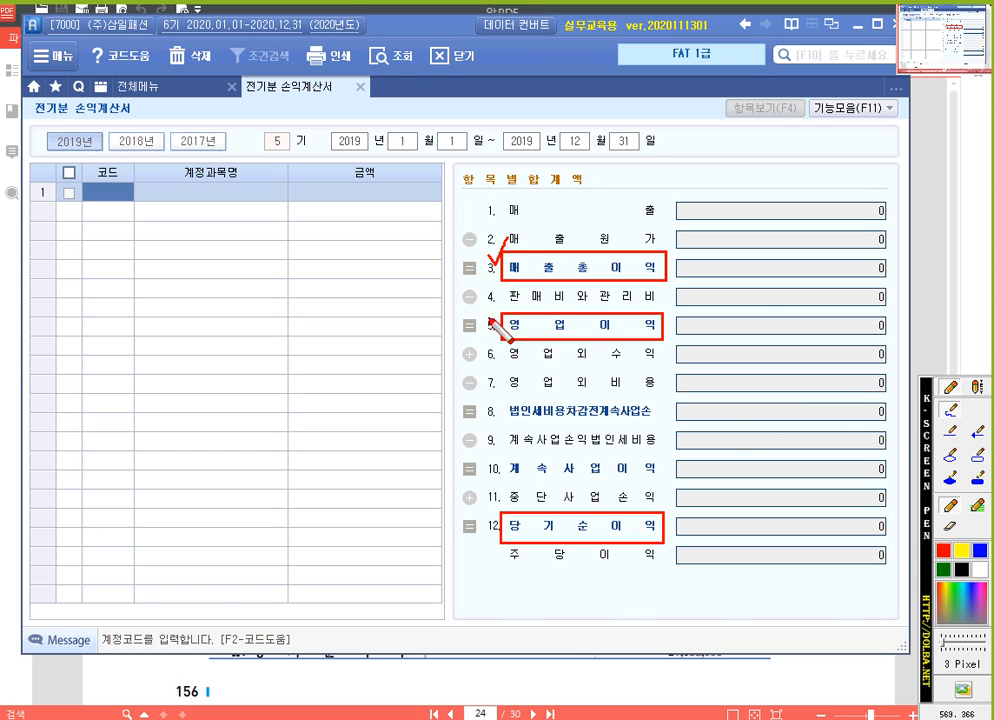
pyautogui.moveTo(488, 318); pyautogui.dragTo(505, 298)
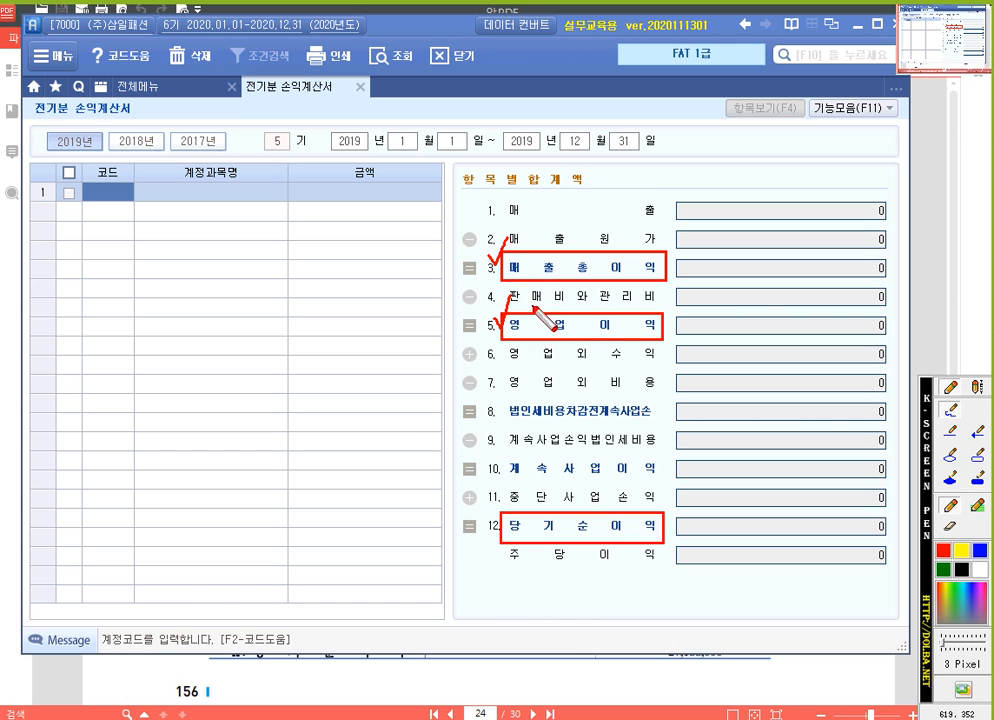
pyautogui.press('Escape')
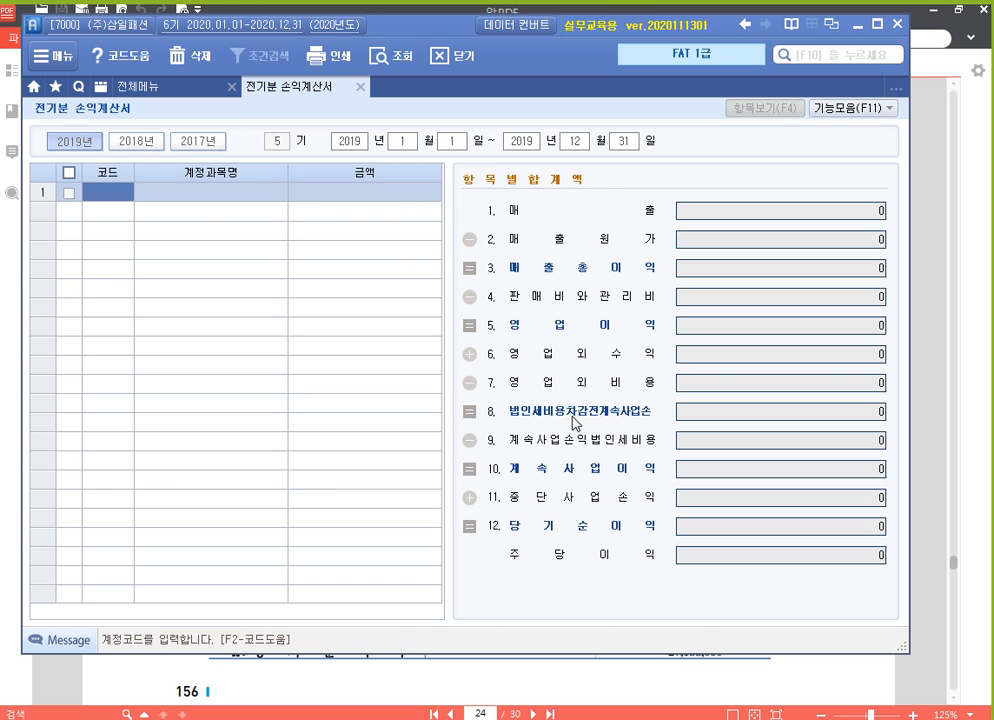
# Mark 계속사업손 in item 8 and 중단사업손익 in item 11 with red boxes, and clear the annotations
pyautogui.hotkey('ctrl', 'F12')
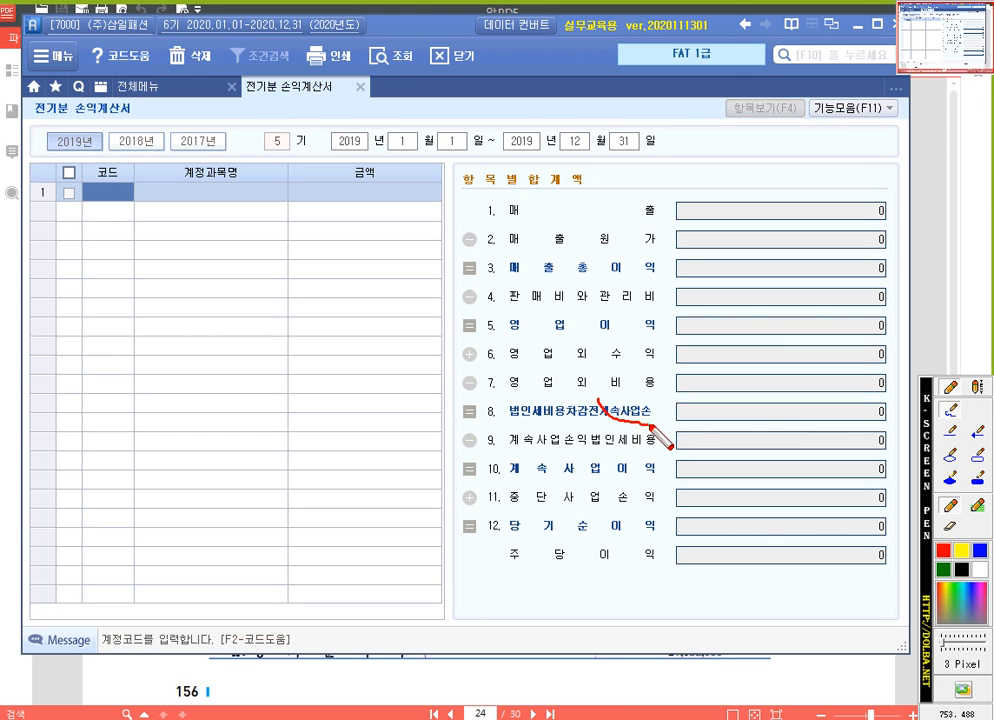
pyautogui.click(979, 478)
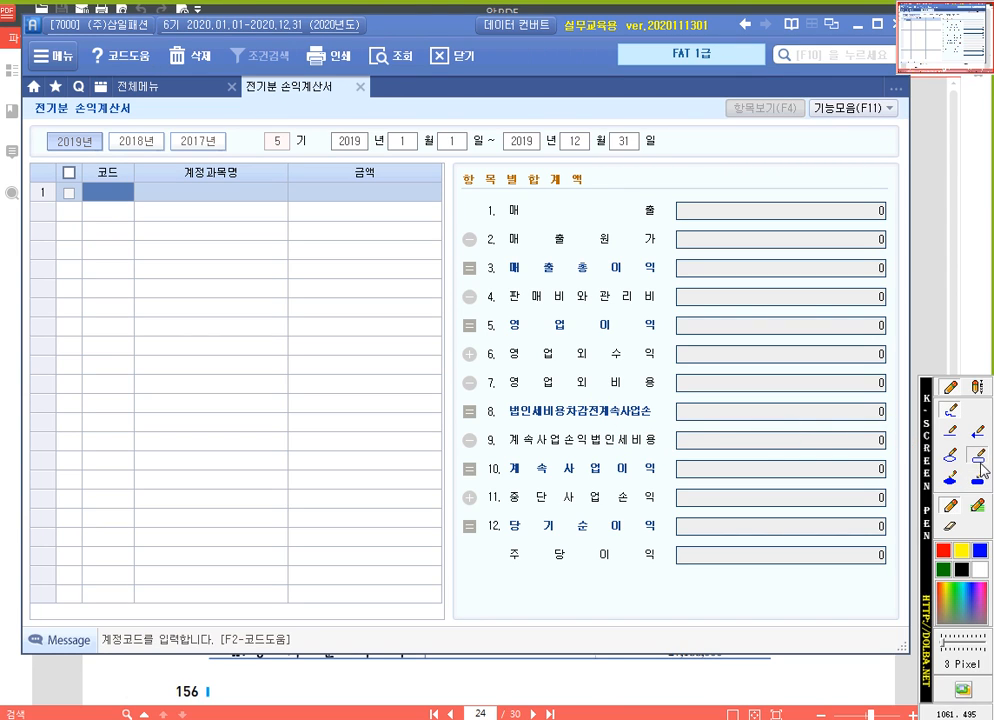
pyautogui.moveTo(594, 398); pyautogui.dragTo(653, 424)
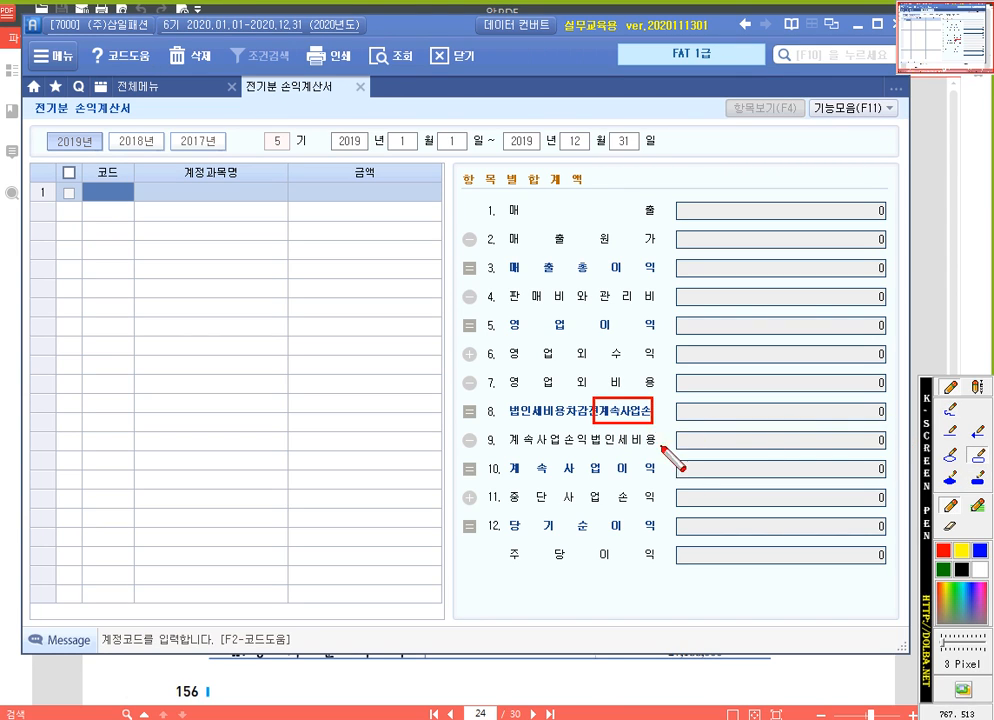
pyautogui.moveTo(497, 489); pyautogui.dragTo(661, 507)
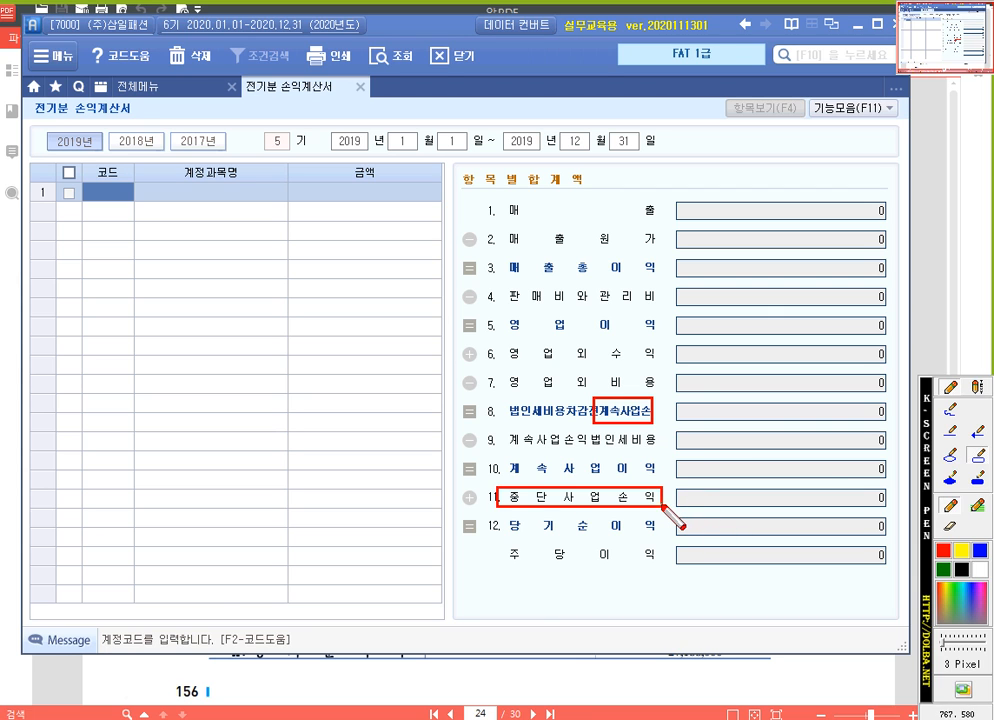
pyautogui.press('Escape')
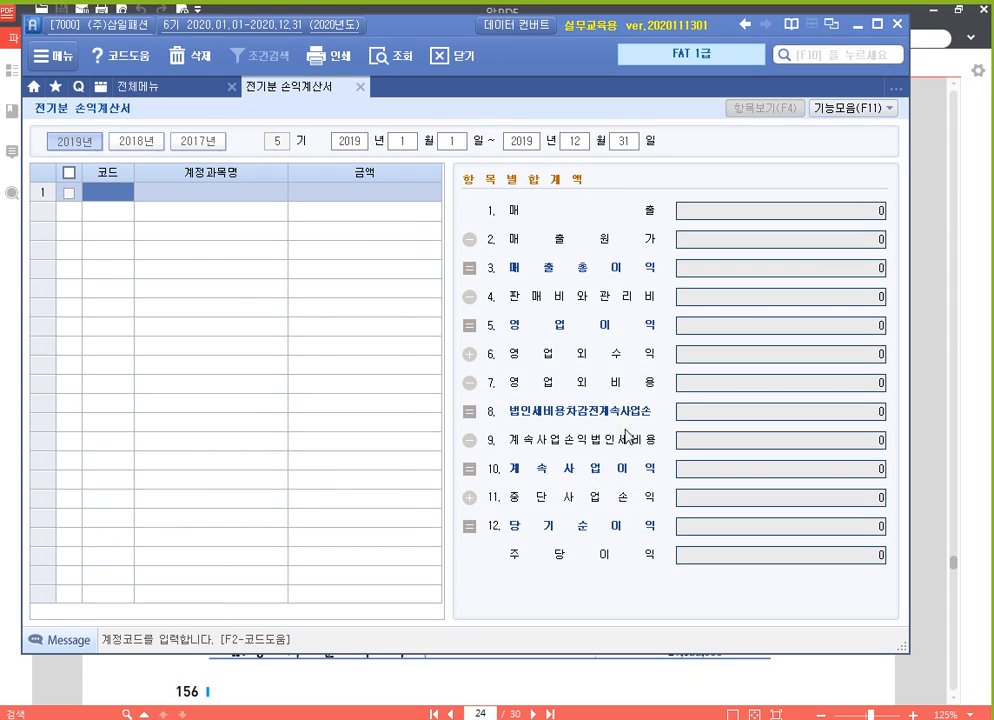
# Switch to 알PDF and view the (주)삼일패션 income statement on page 156
pyautogui.click(680, 681)
pyautogui.scroll(-2, 590, 590)
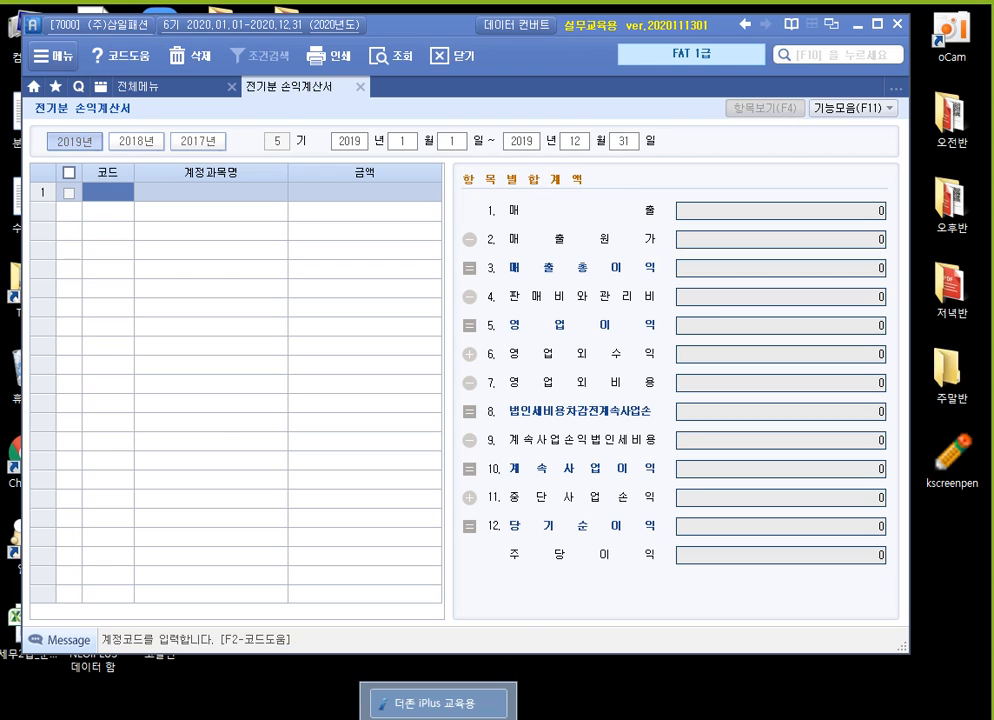
pyautogui.rightClick(437, 719)
pyautogui.click(569, 403)
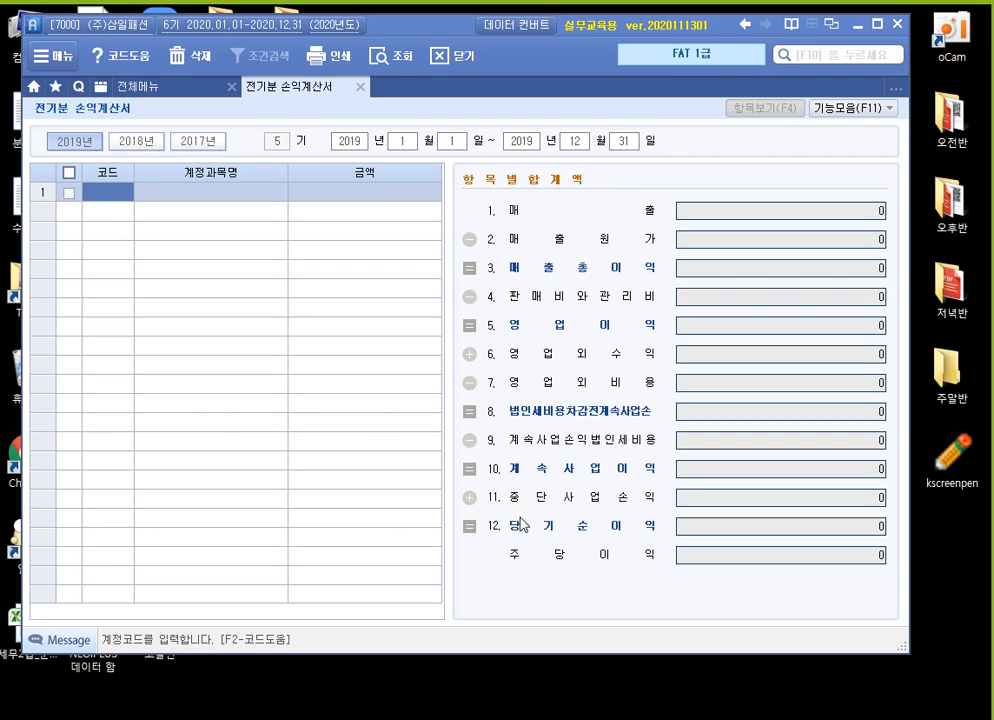
pyautogui.click(442, 719)
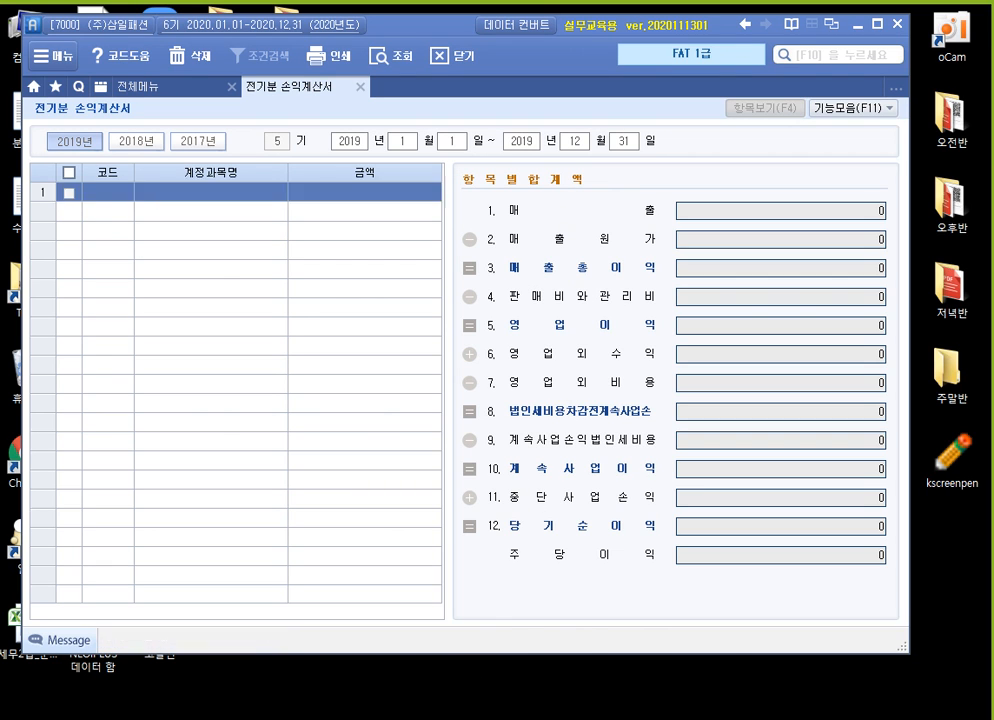
pyautogui.click(432, 719)
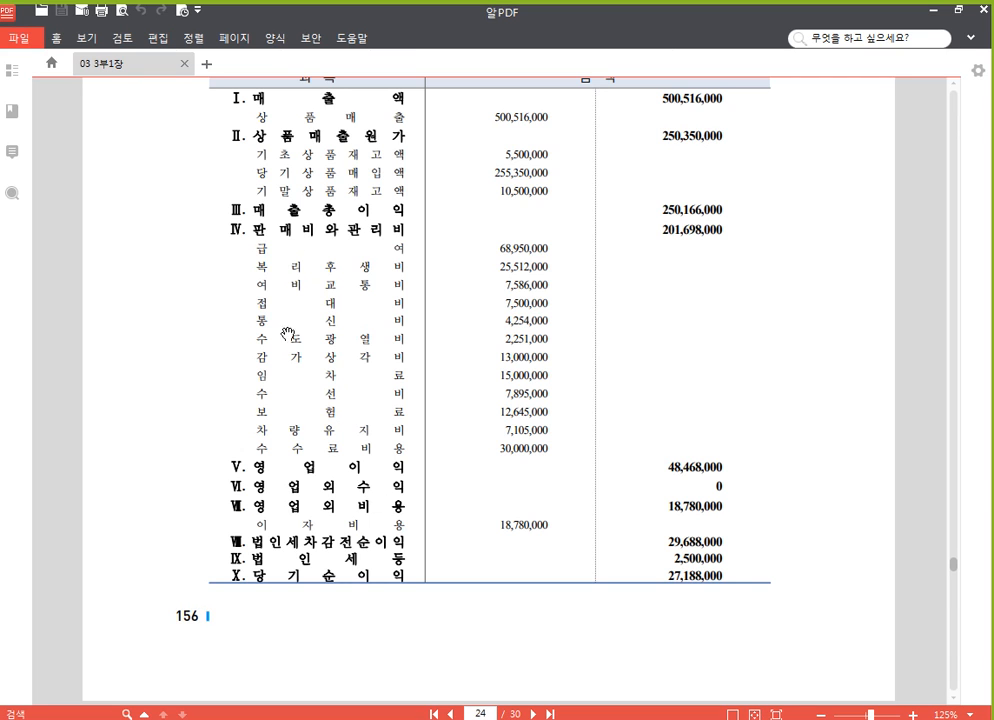
pyautogui.scroll(1, 290, 330)
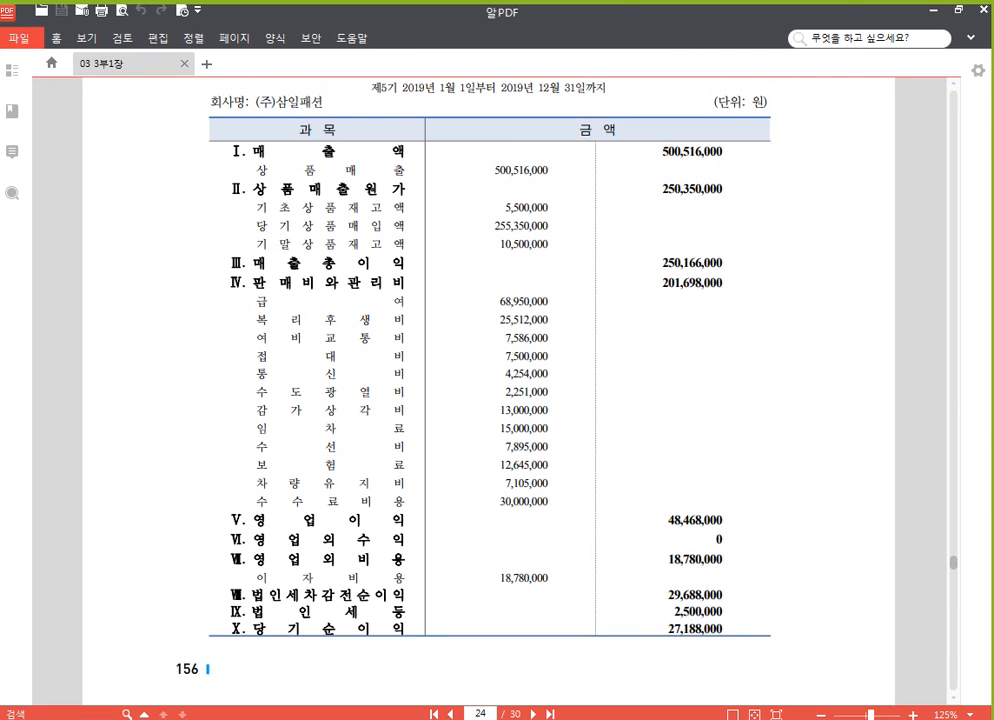
# Switch to the accounting program, open 계정과목및적요등록 from 전체메뉴, and list the 매출 accounts (40100~42099)
pyautogui.click(440, 719)
pyautogui.click(165, 94)
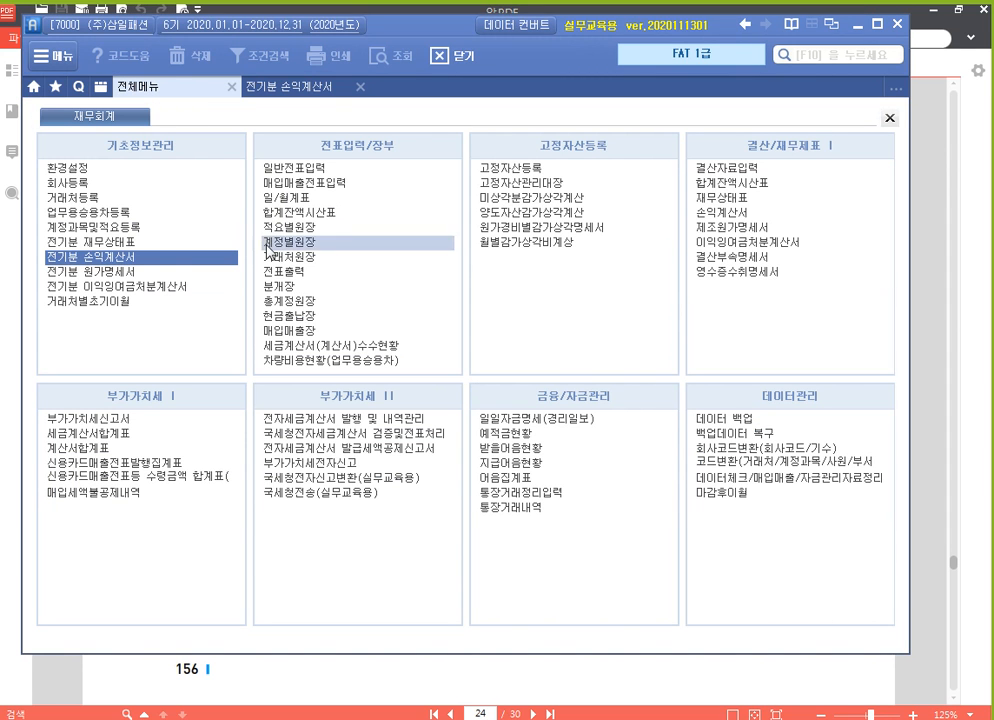
pyautogui.click(97, 229)
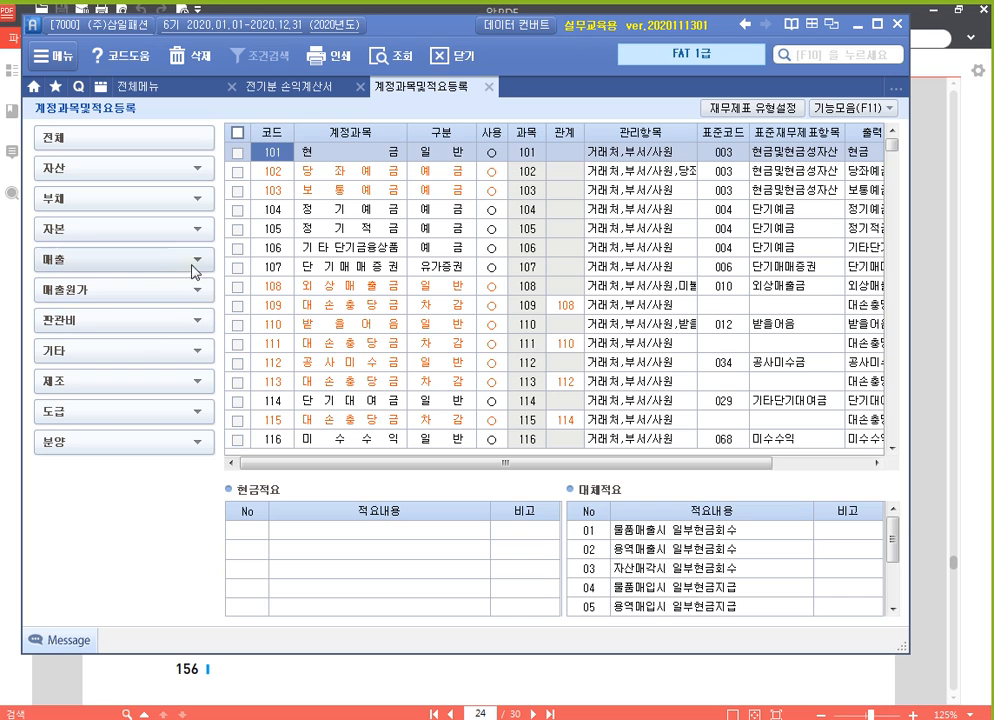
pyautogui.click(158, 261)
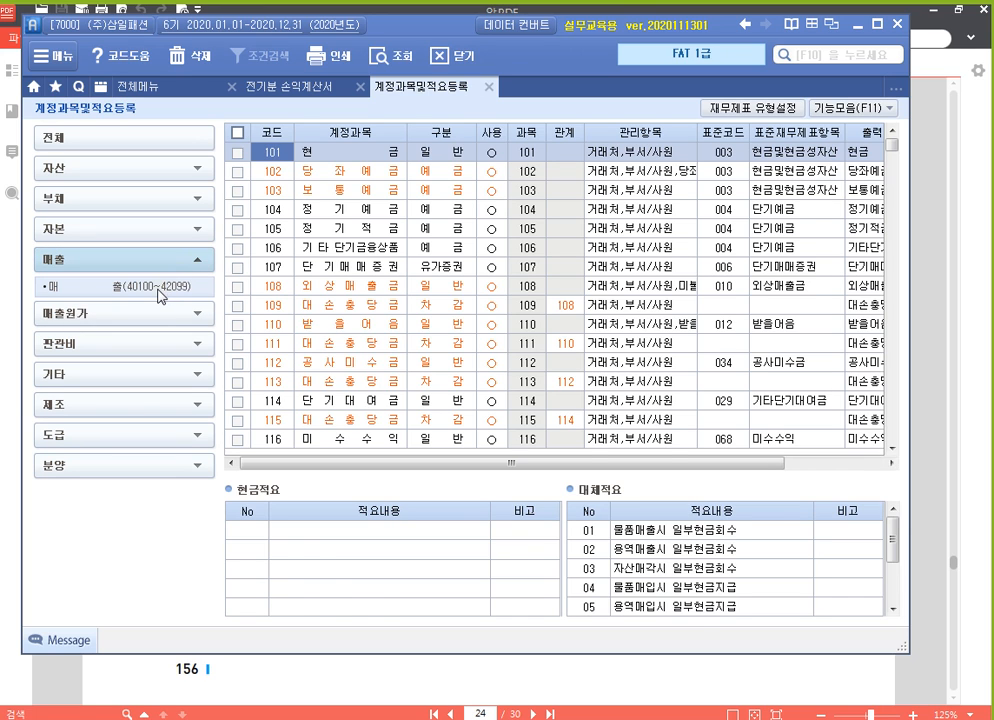
pyautogui.click(152, 297)
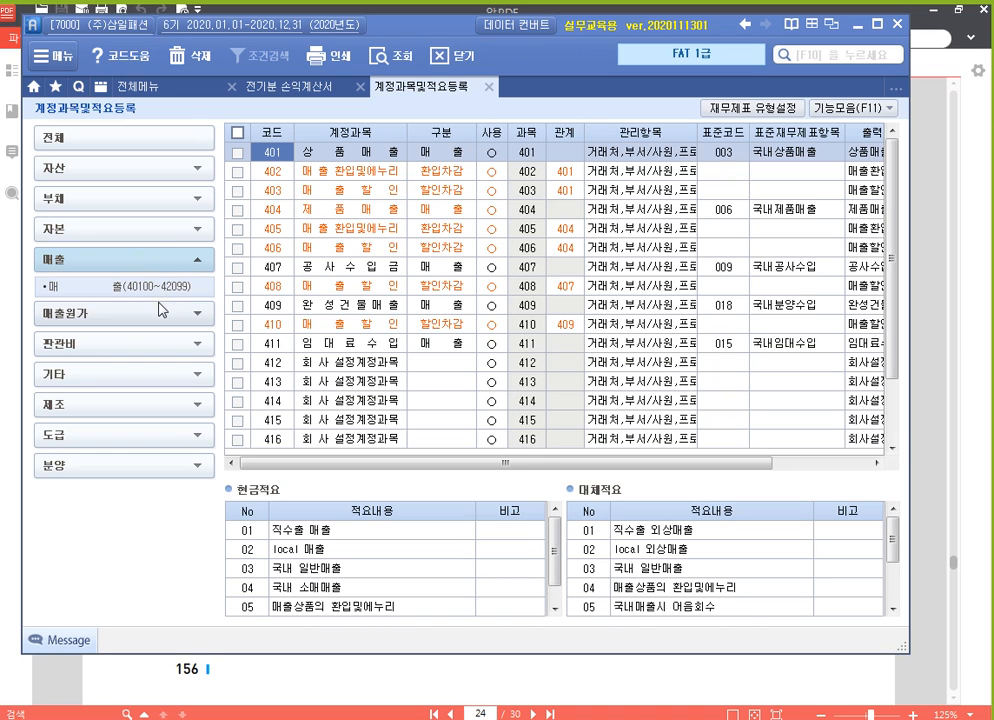
# List the 판매/관리비 accounts (80100~90099), followed by the 영업외수익 (90100~93099) and 영업외비용 (93100~96099) accounts
pyautogui.click(193, 346)
pyautogui.click(165, 356)
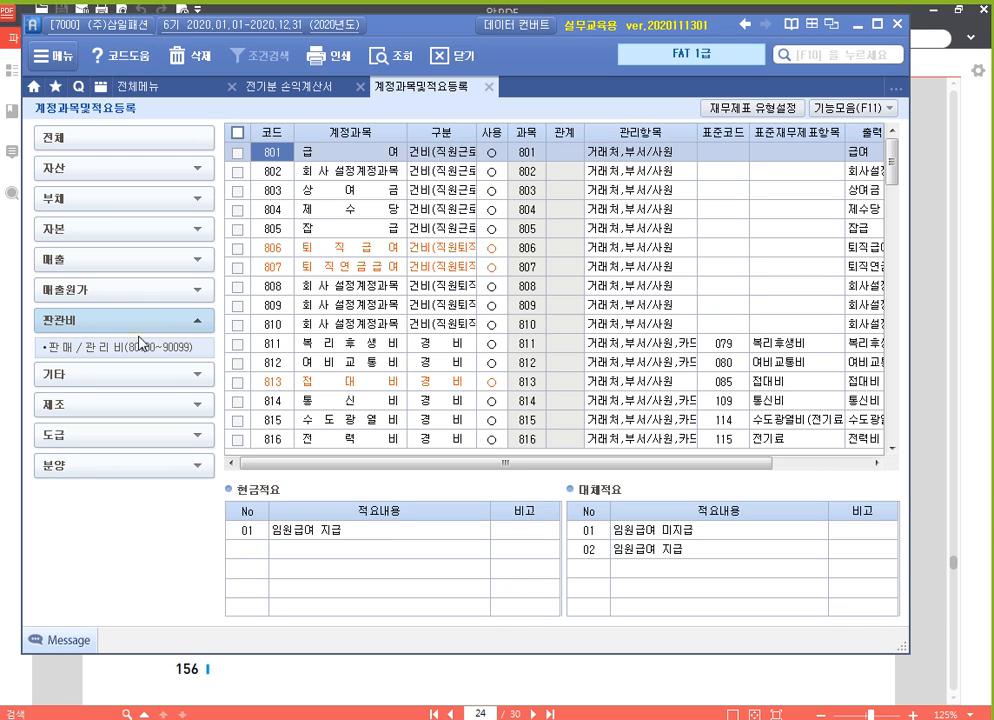
pyautogui.click(197, 389)
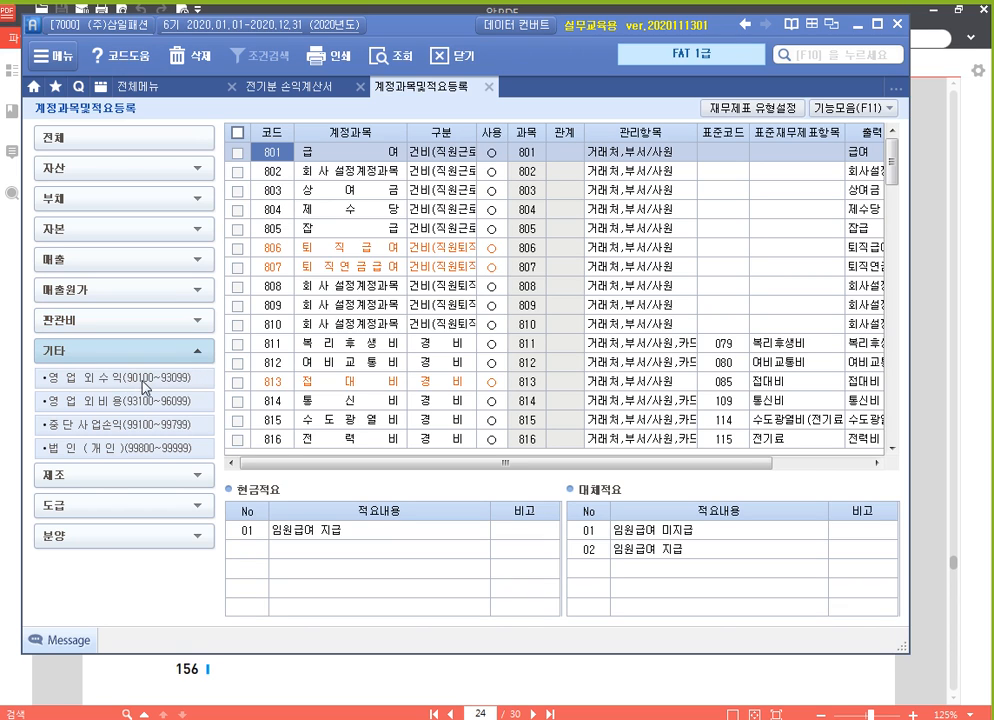
pyautogui.click(148, 383)
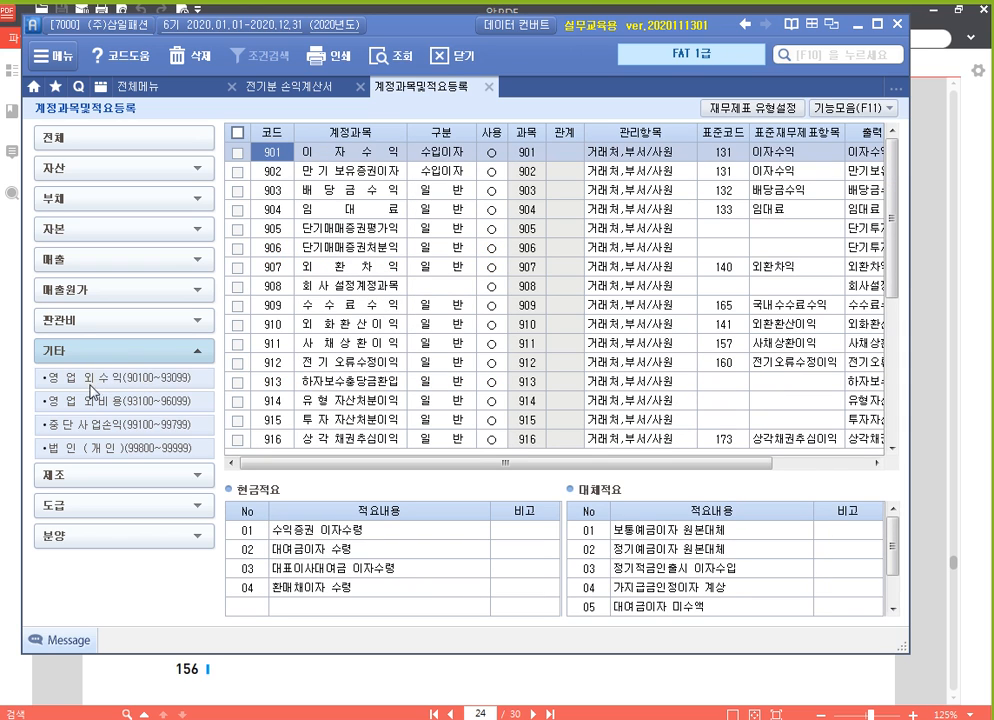
pyautogui.click(147, 409)
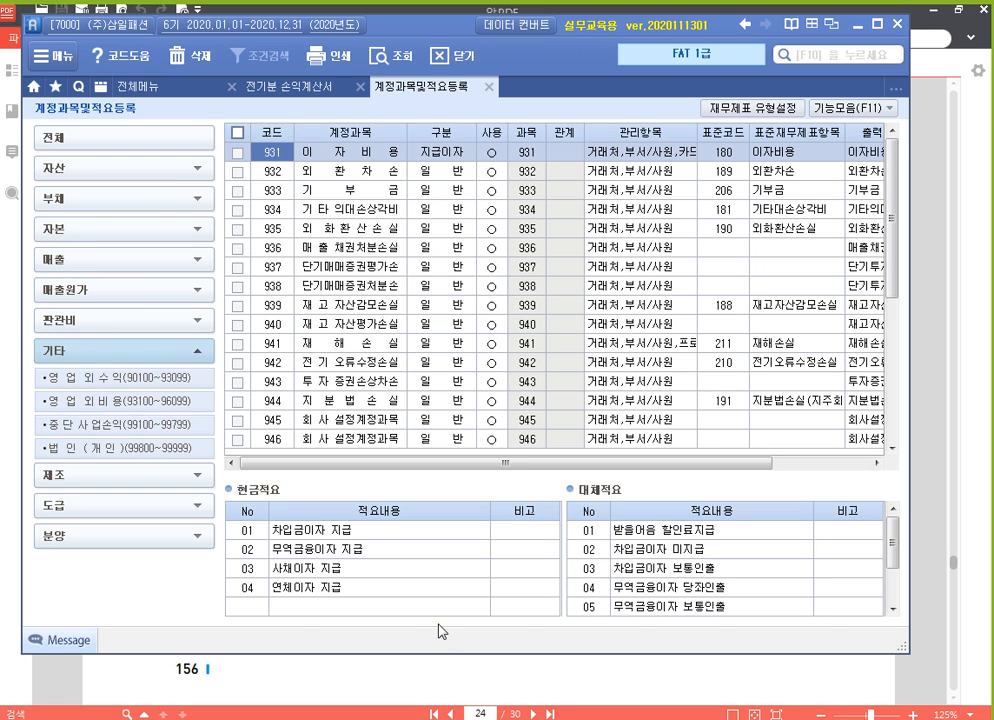
# Consult the income statement in 알PDF and return to the 전기분 손익계산서 screen in the accounting program
pyautogui.click(463, 685)
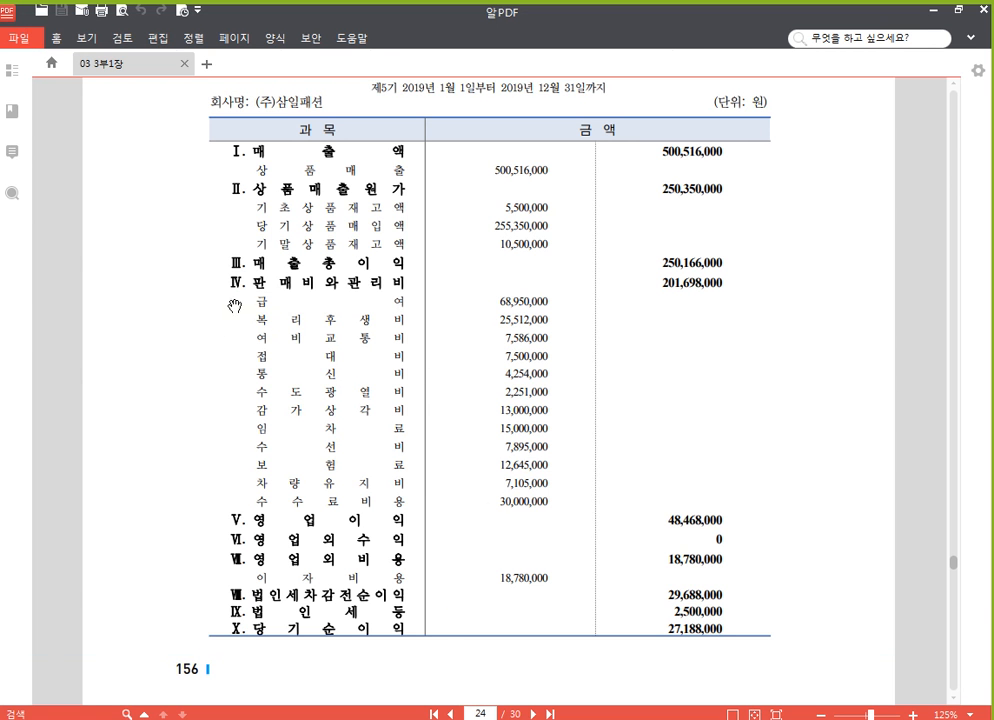
pyautogui.hotkey('alt', 'Tab')
pyautogui.click(290, 87)
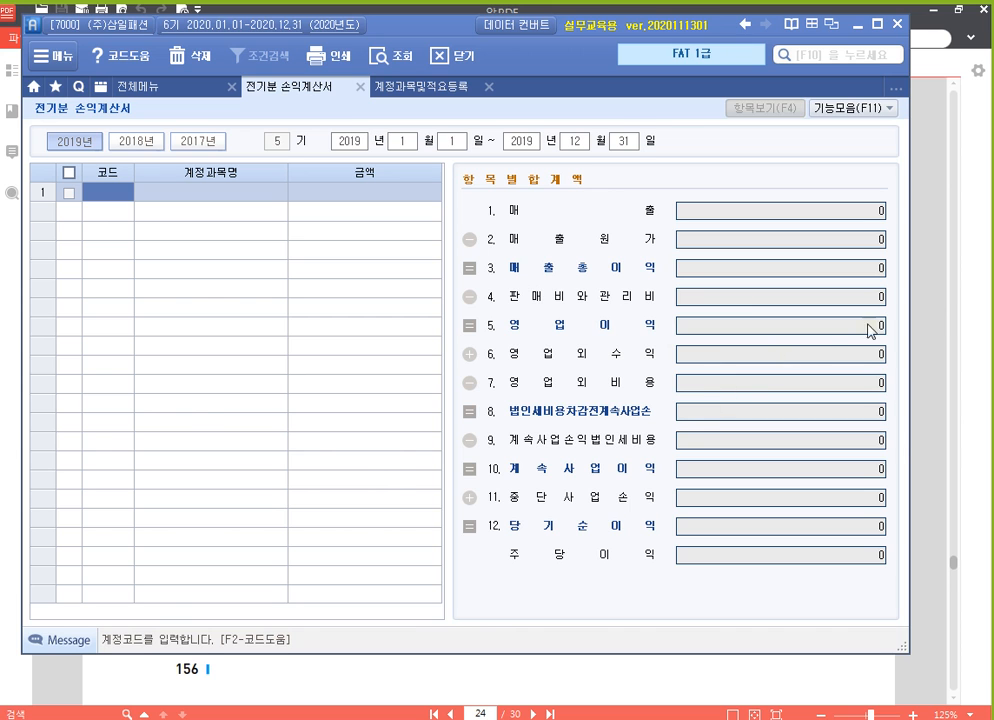
# Switch to 알PDF and enlarge the page 156 income statement to 150%
pyautogui.click(961, 284)
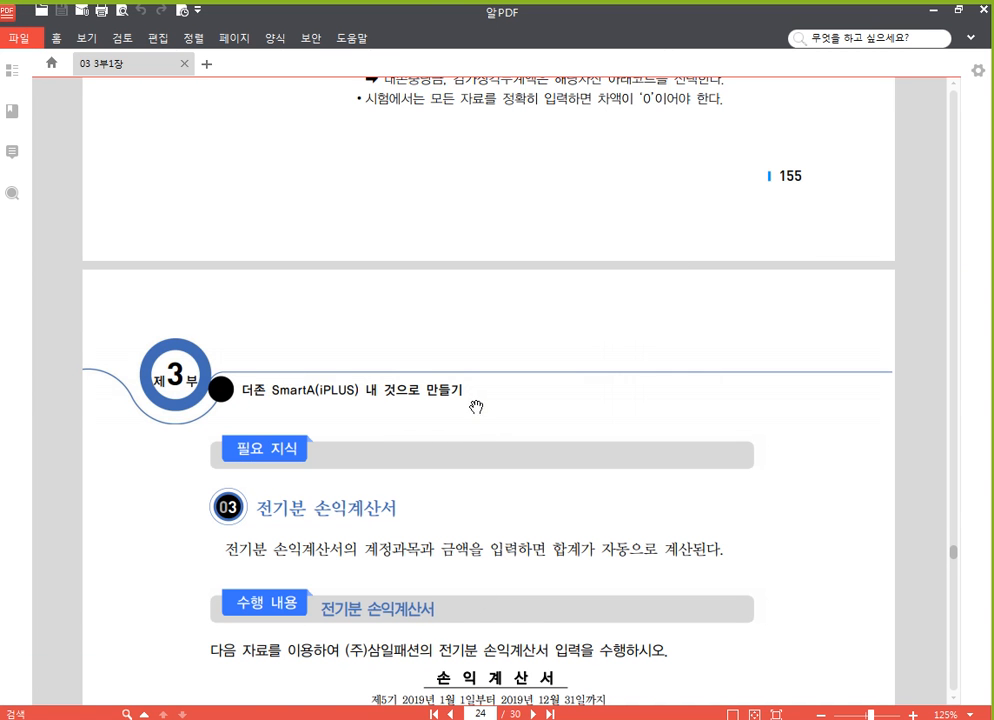
pyautogui.scroll(-5, 477, 406)
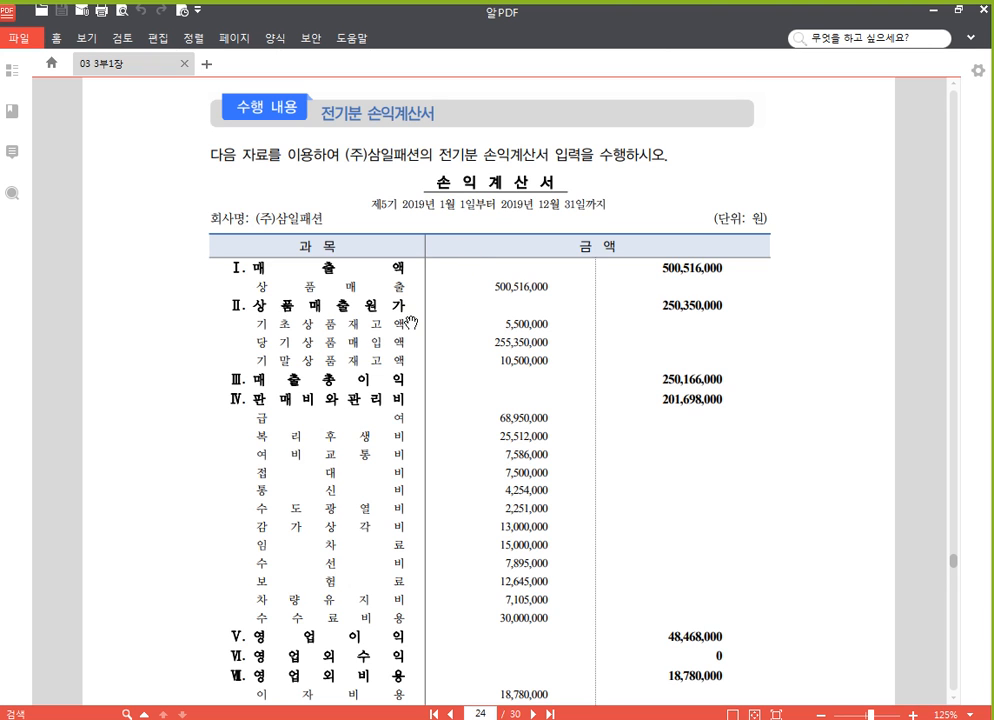
pyautogui.scroll(1, 412, 323)
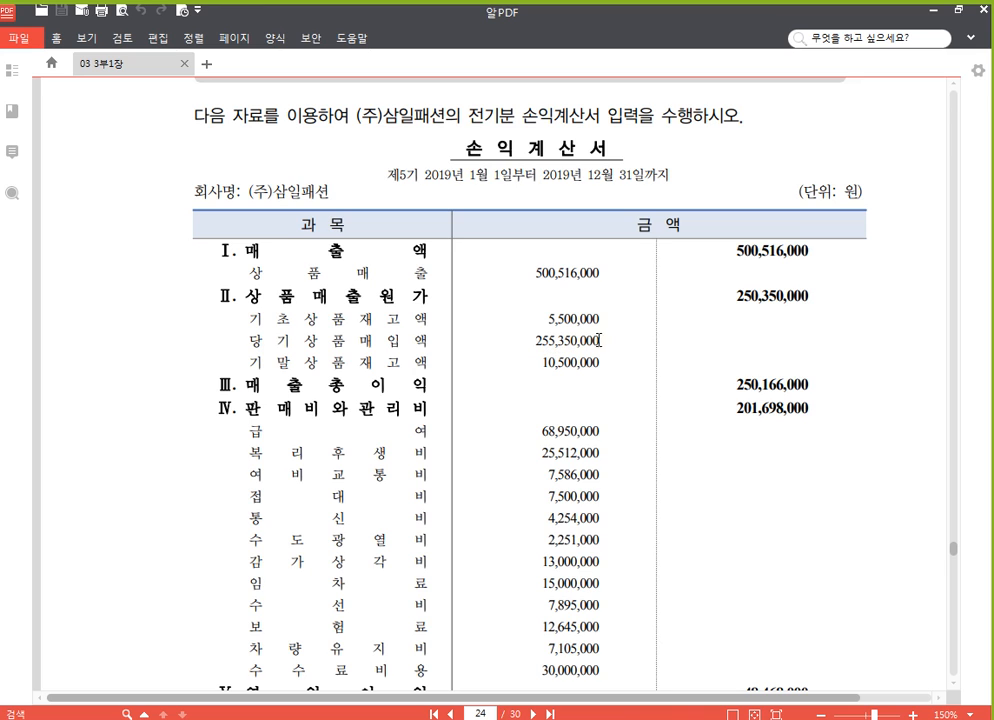
# Box the 기초상품재고액 and 당기상품매입액 rows in red, box the word 기말, and underline 10,500,000
pyautogui.press('F9')
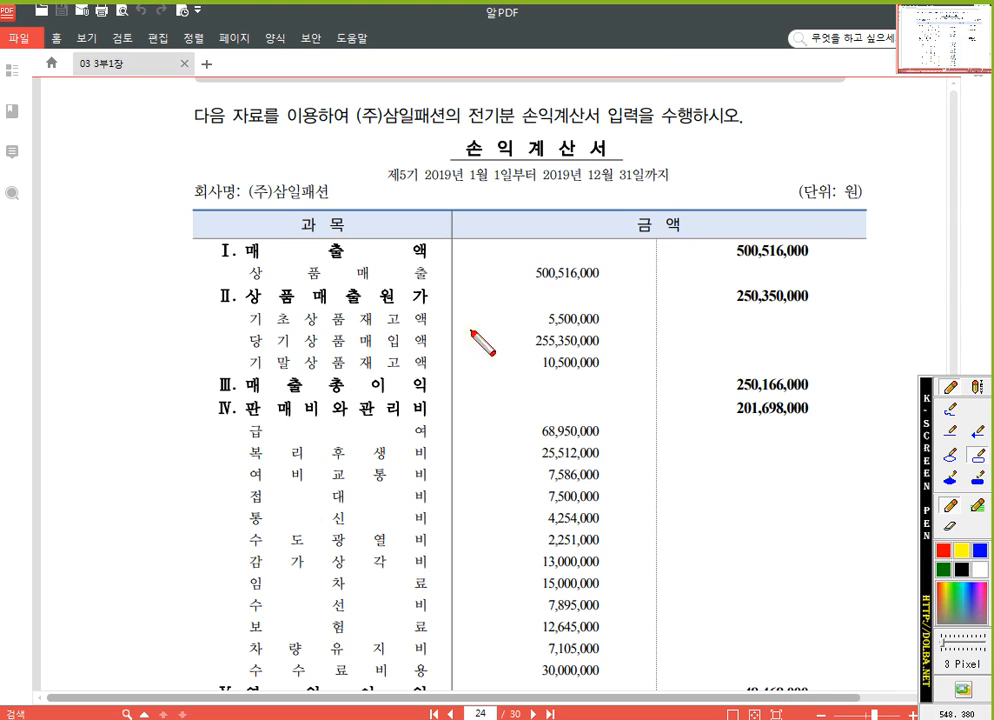
pyautogui.moveTo(242, 307)
pyautogui.mouseDown()
pyautogui.moveTo(283, 341)
pyautogui.moveTo(608, 350)
pyautogui.mouseUp()
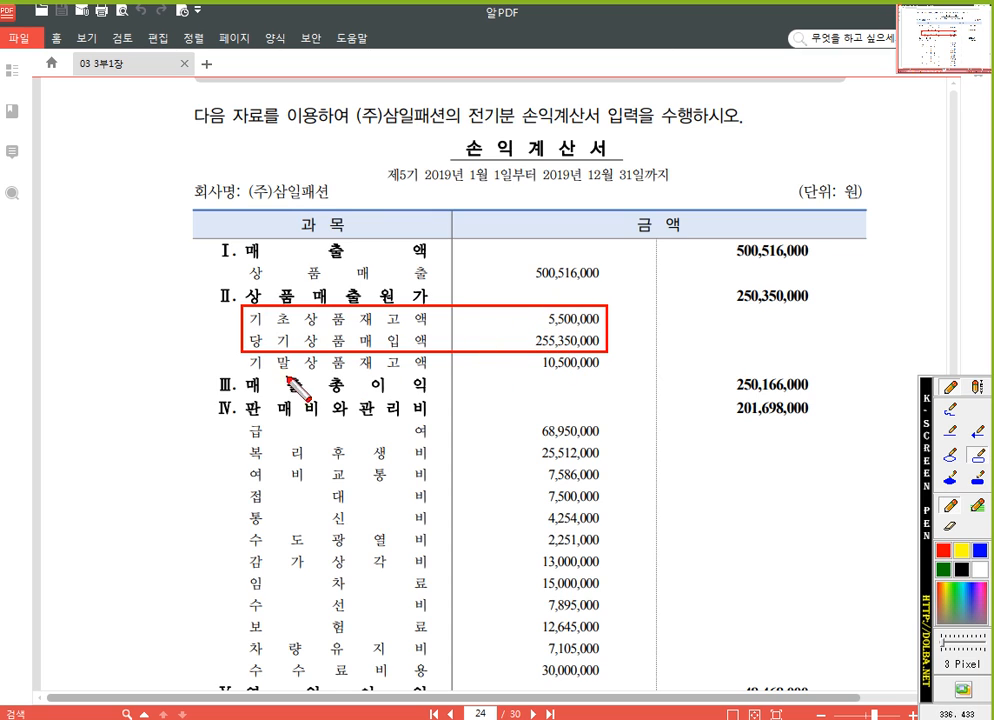
pyautogui.moveTo(247, 355); pyautogui.dragTo(294, 374)
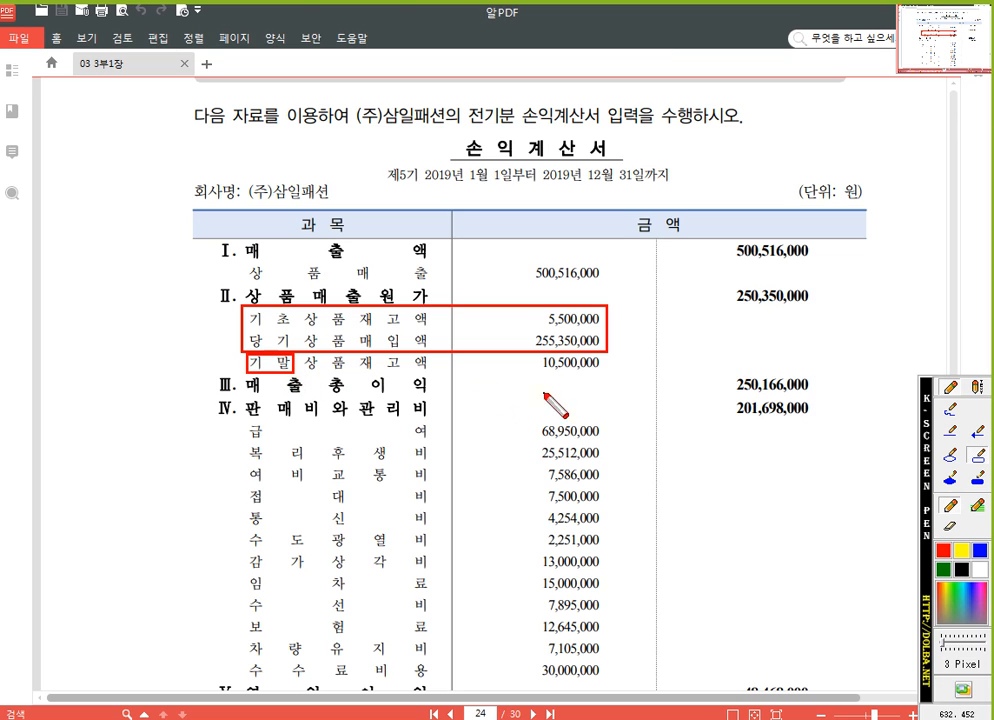
pyautogui.moveTo(543, 373); pyautogui.dragTo(601, 374)
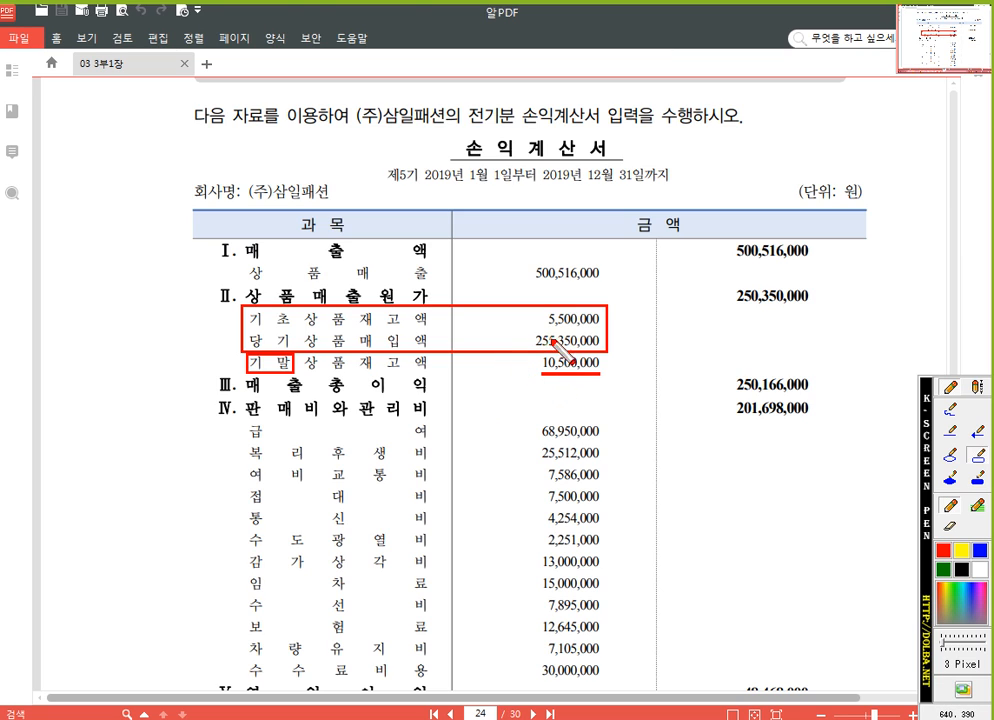
# Add text annotations: "+" before the 당기상품매입액 amount and "-" before the 기말상품재고액 amount
pyautogui.click(977, 388)
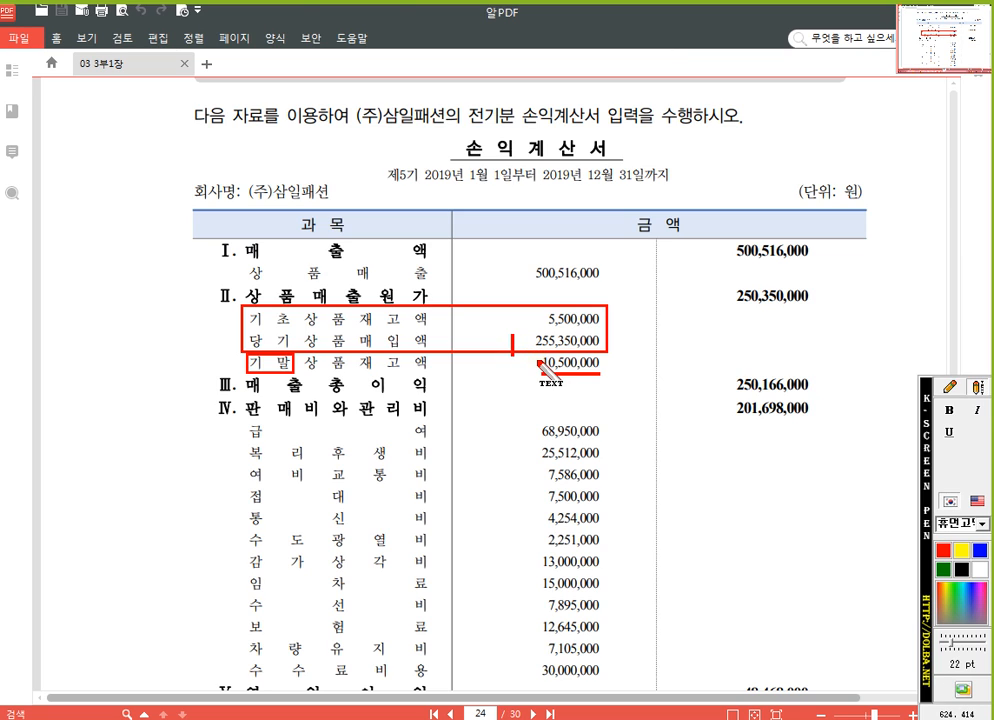
pyautogui.write('+')
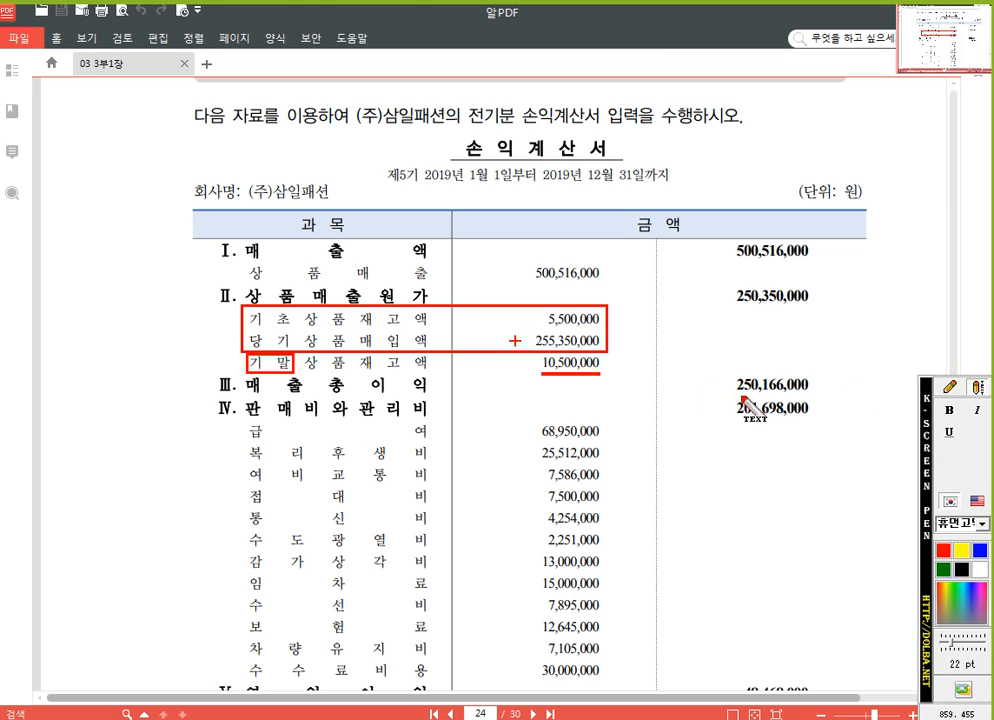
pyautogui.click(506, 370)
pyautogui.write('-')
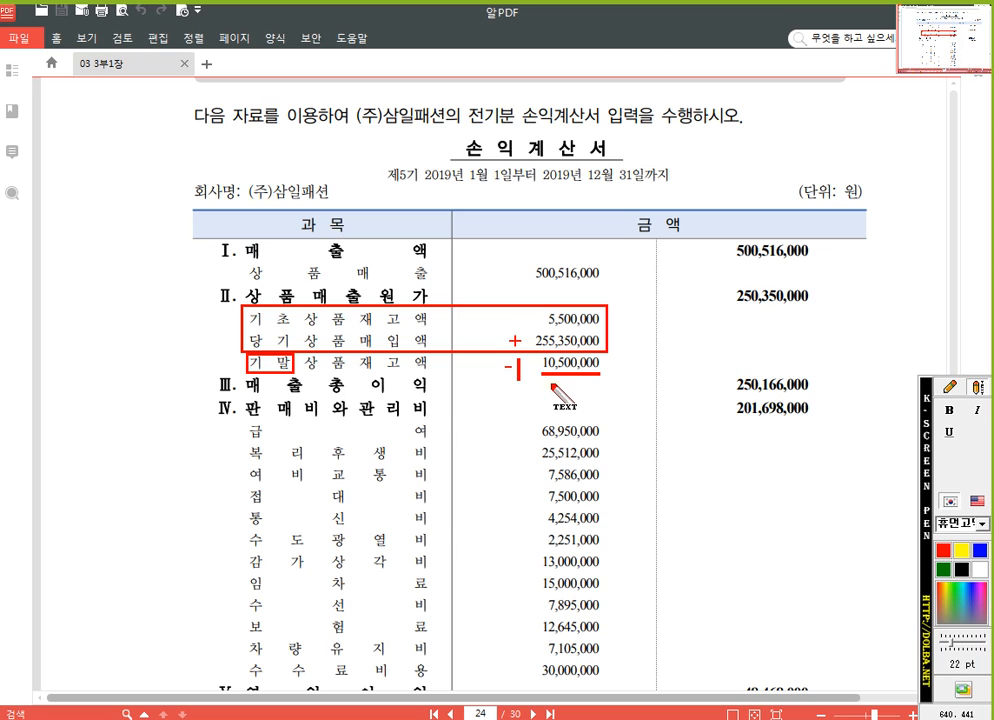
# Draw a freehand red arrow toward the 상품매출원가 total of 250,350,000, circle and underline that amount, and clear all screen annotations
pyautogui.press('Left')
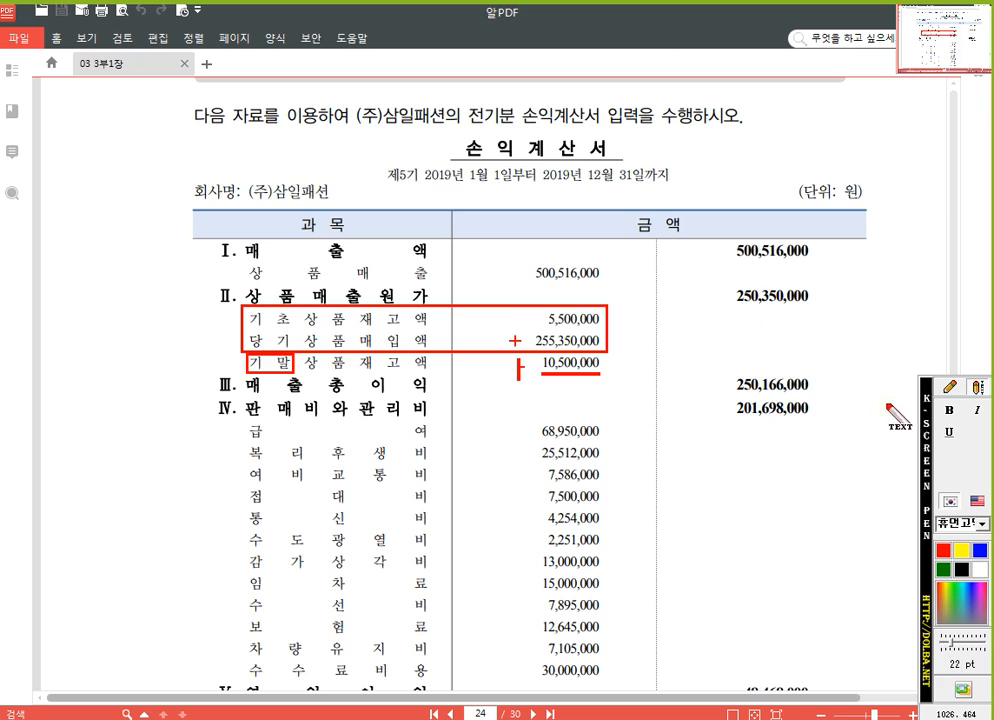
pyautogui.click(949, 388)
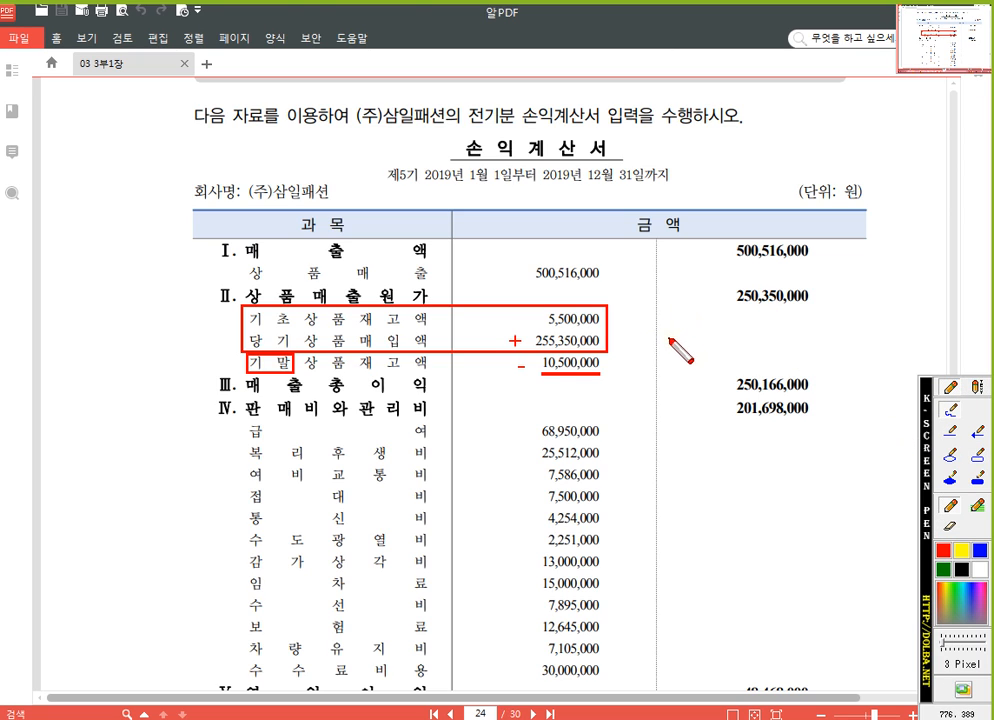
pyautogui.moveTo(669, 340)
pyautogui.mouseDown()
pyautogui.moveTo(700, 323)
pyautogui.moveTo(688, 334)
pyautogui.moveTo(695, 345)
pyautogui.moveTo(717, 341)
pyautogui.mouseUp()
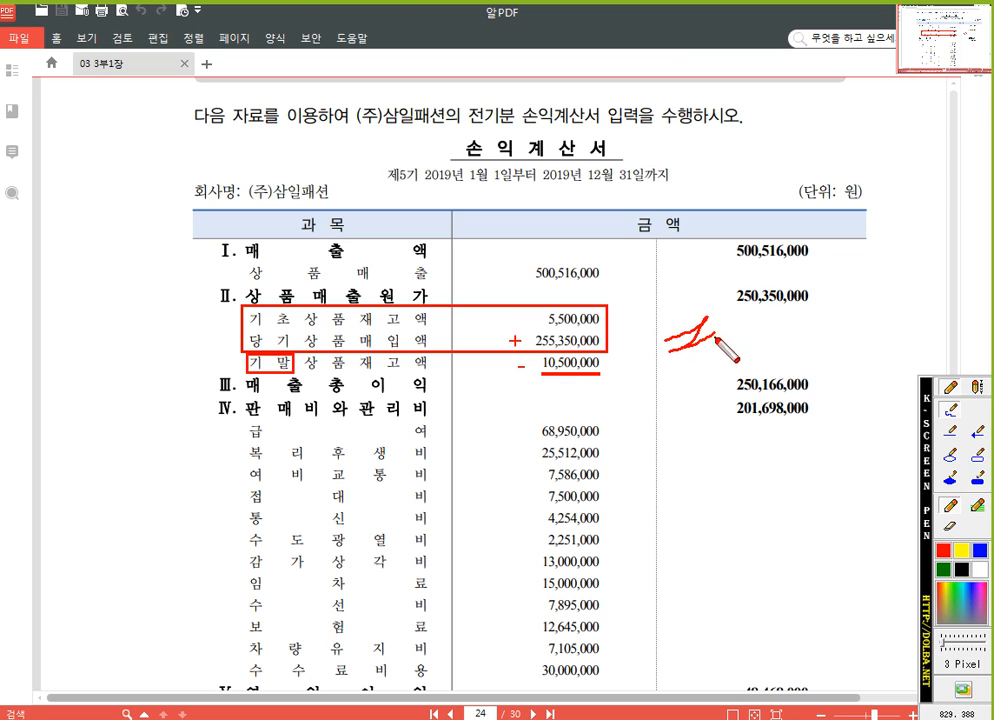
pyautogui.moveTo(828, 316)
pyautogui.mouseDown()
pyautogui.moveTo(700, 292)
pyautogui.moveTo(806, 318)
pyautogui.mouseUp()
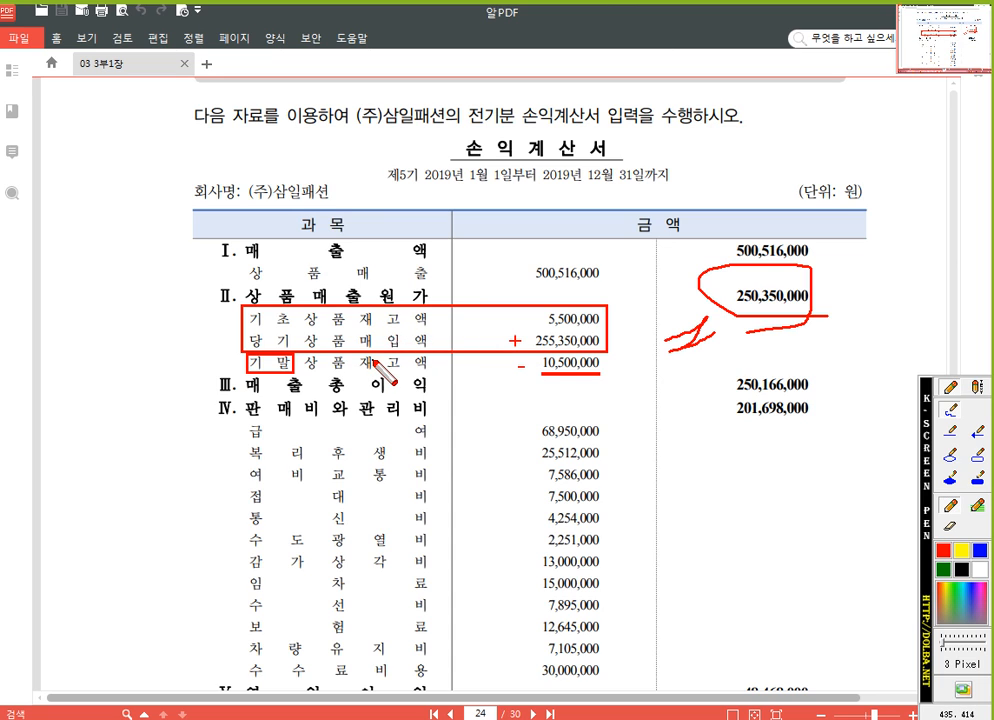
pyautogui.press('Escape')
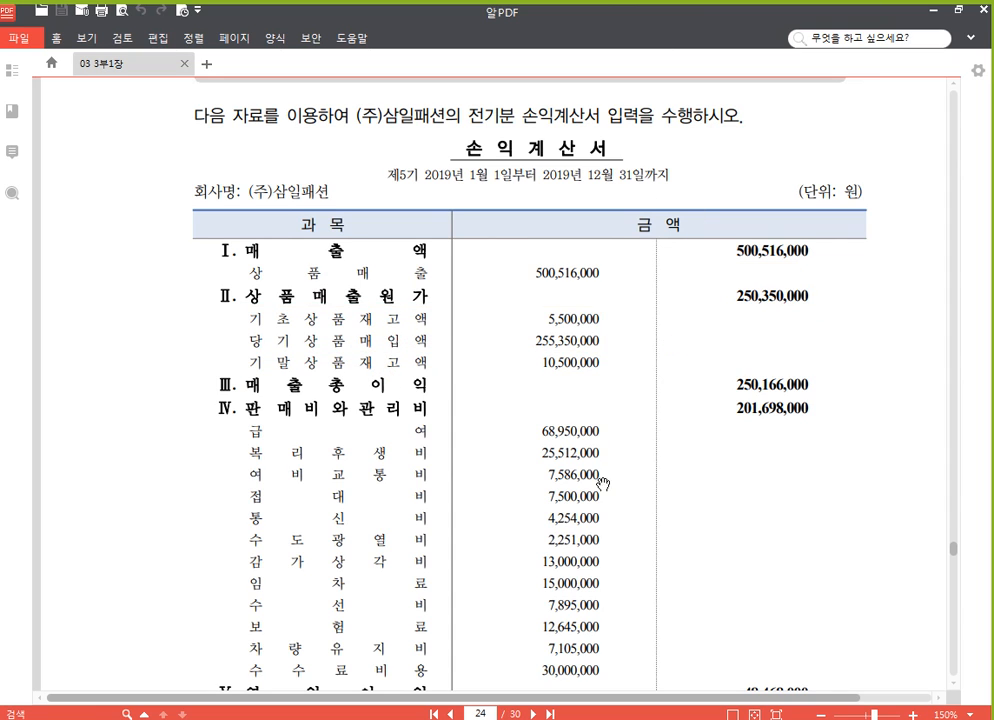
pyautogui.scroll(-3, 602, 483)
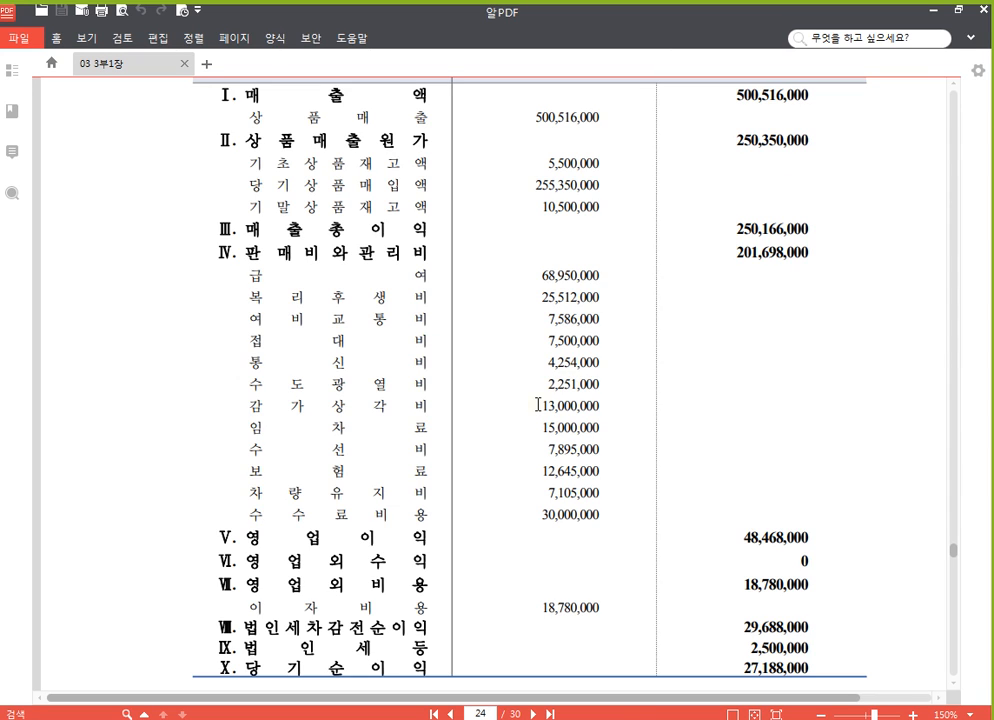